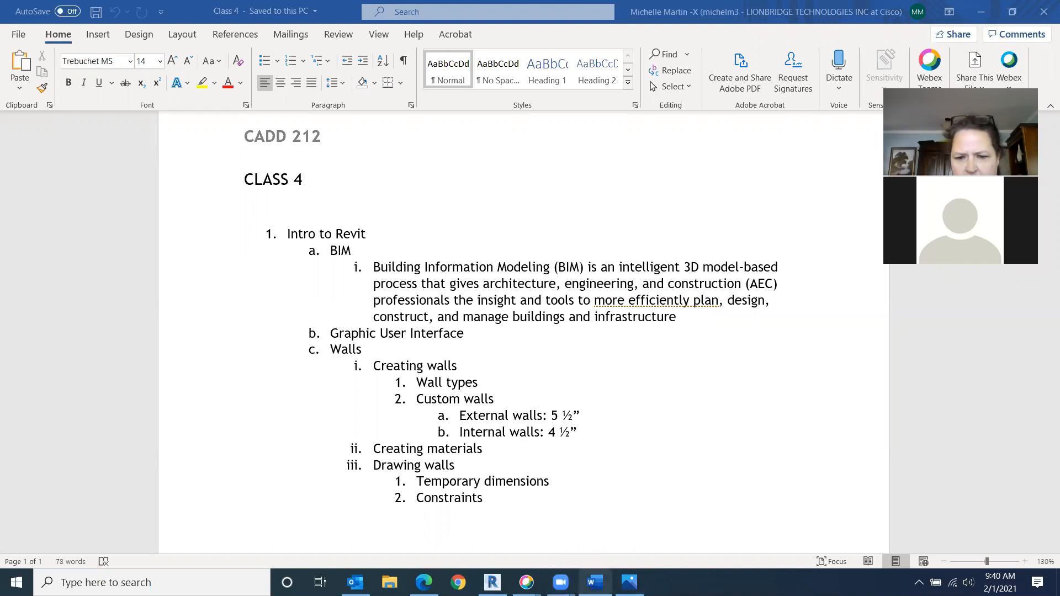
# - View the Revit user interface reference diagram, then return to Revit's start screen
pyautogui.moveTo(630, 583)
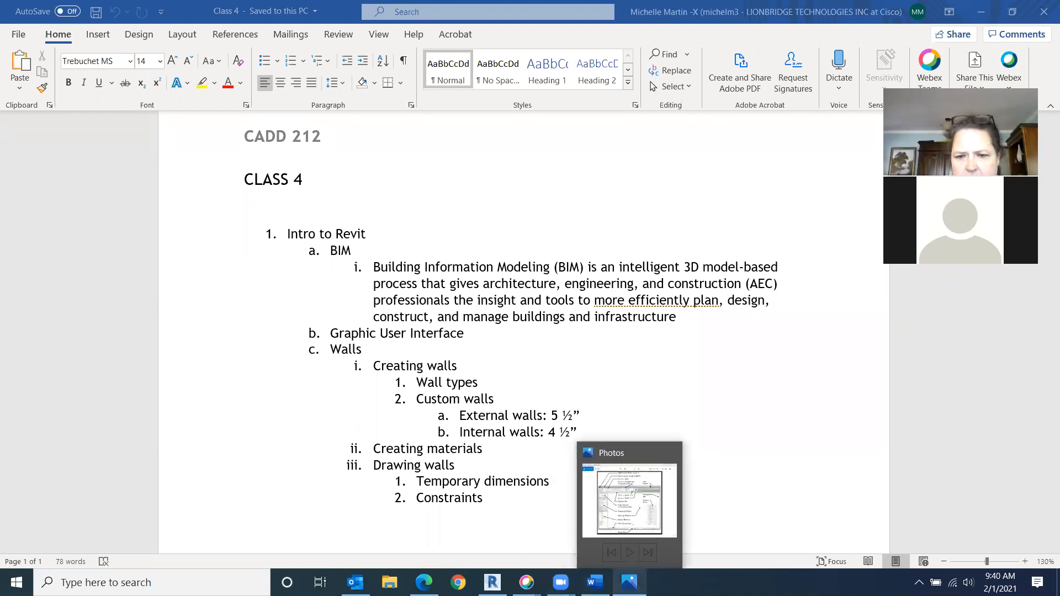
pyautogui.click(625, 541)
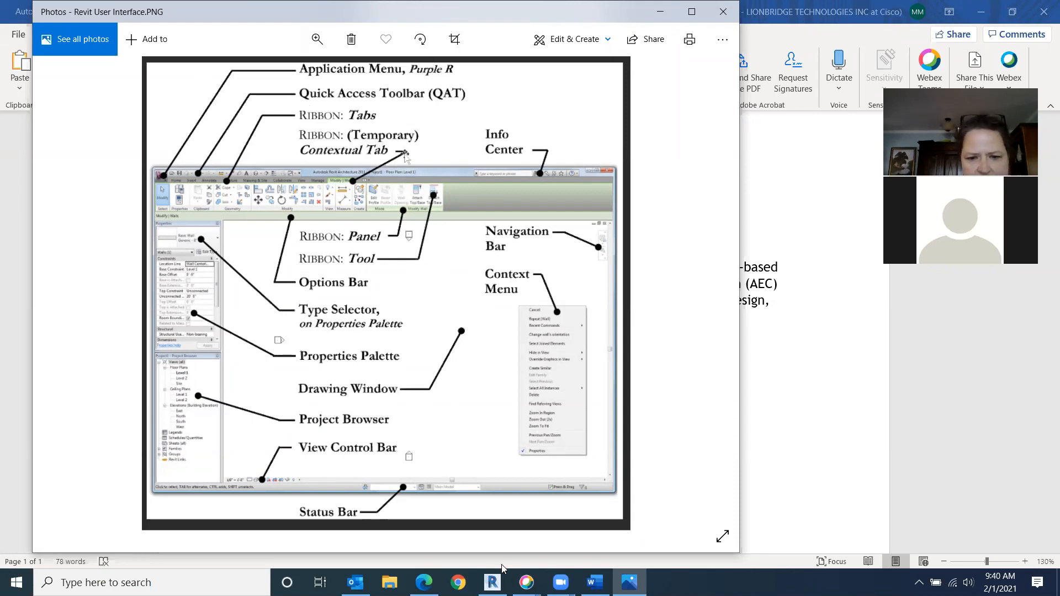
pyautogui.click(492, 583)
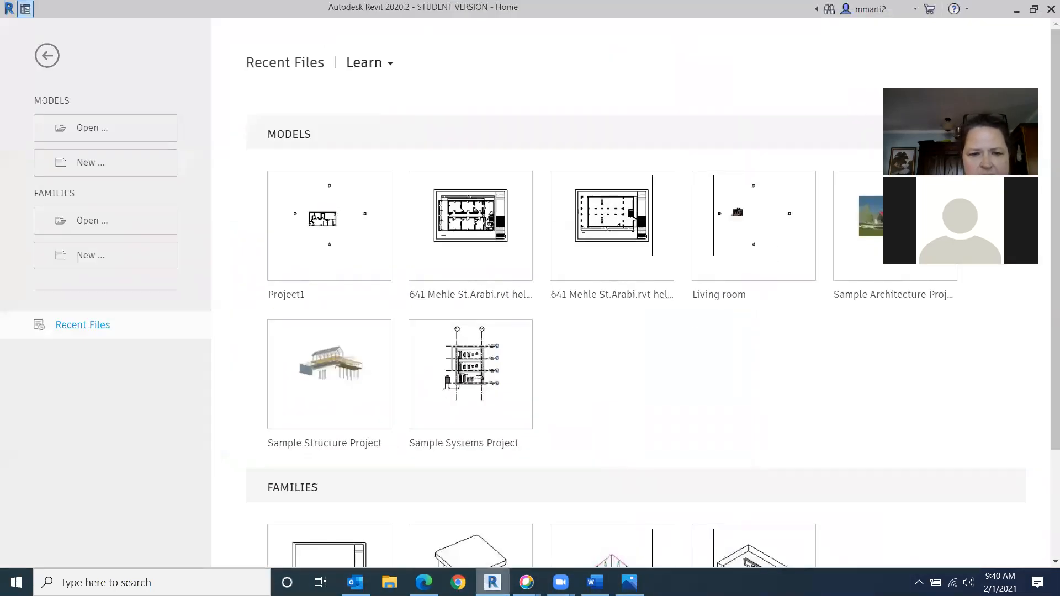
# - Create a new project from the Architectural Template
pyautogui.click(125, 171)
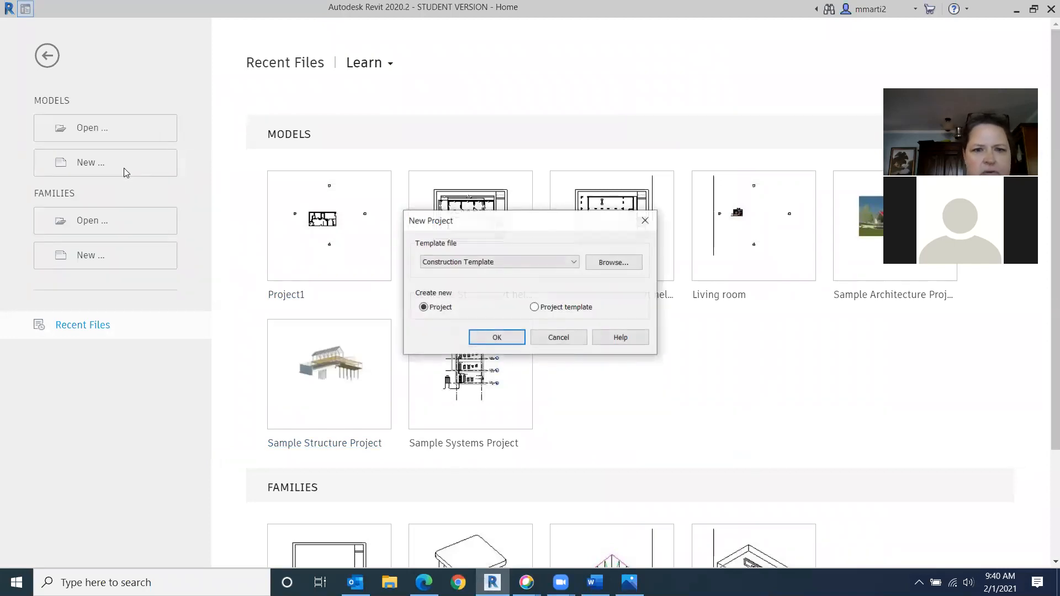
pyautogui.click(573, 263)
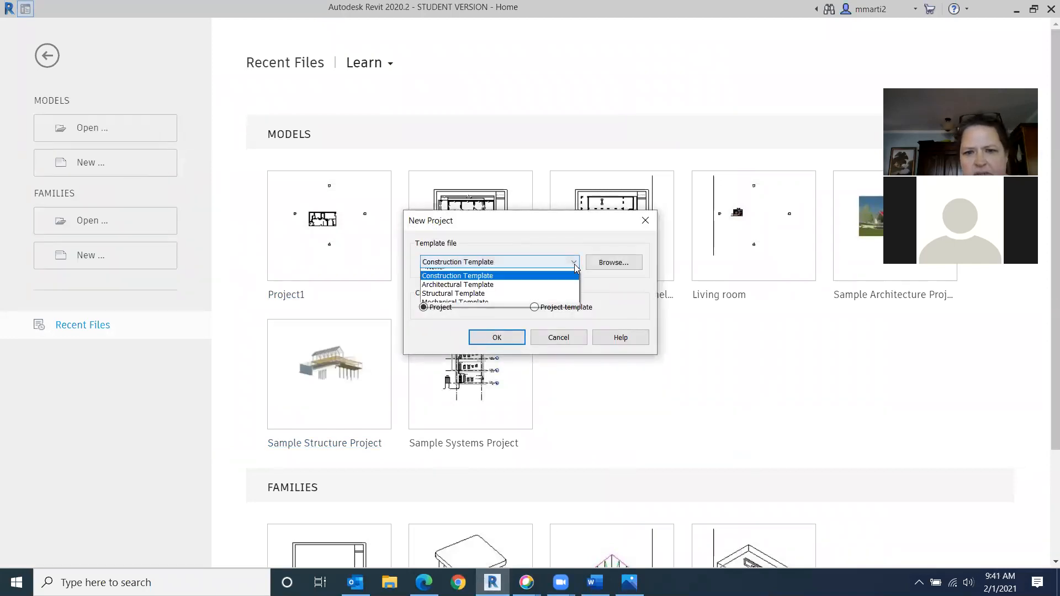
pyautogui.click(529, 291)
pyautogui.click(500, 337)
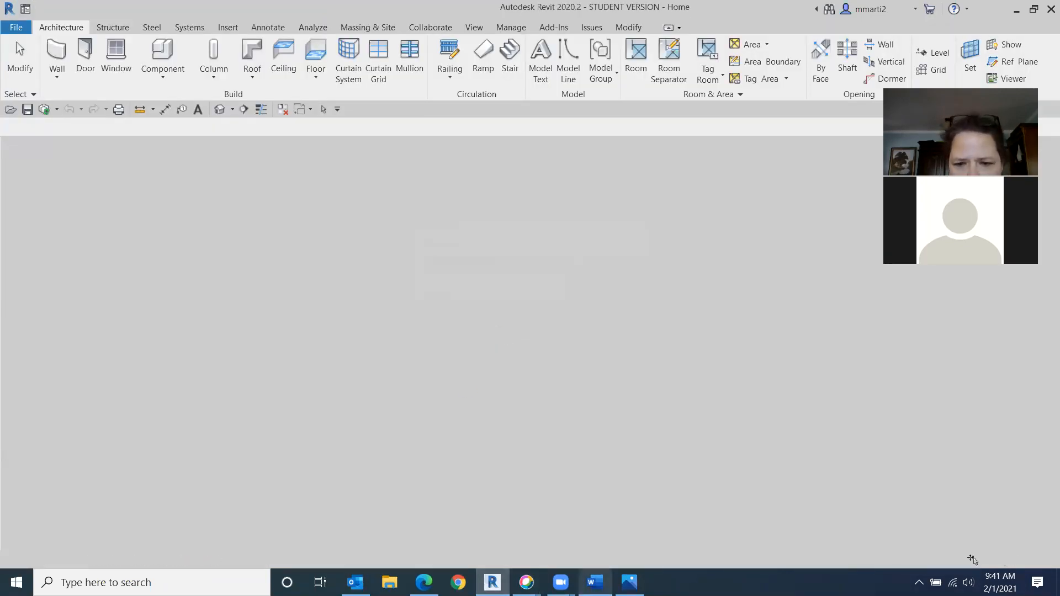
# - Open the application Options dialog from the File menu to review it, and close it without changes
pyautogui.click(630, 583)
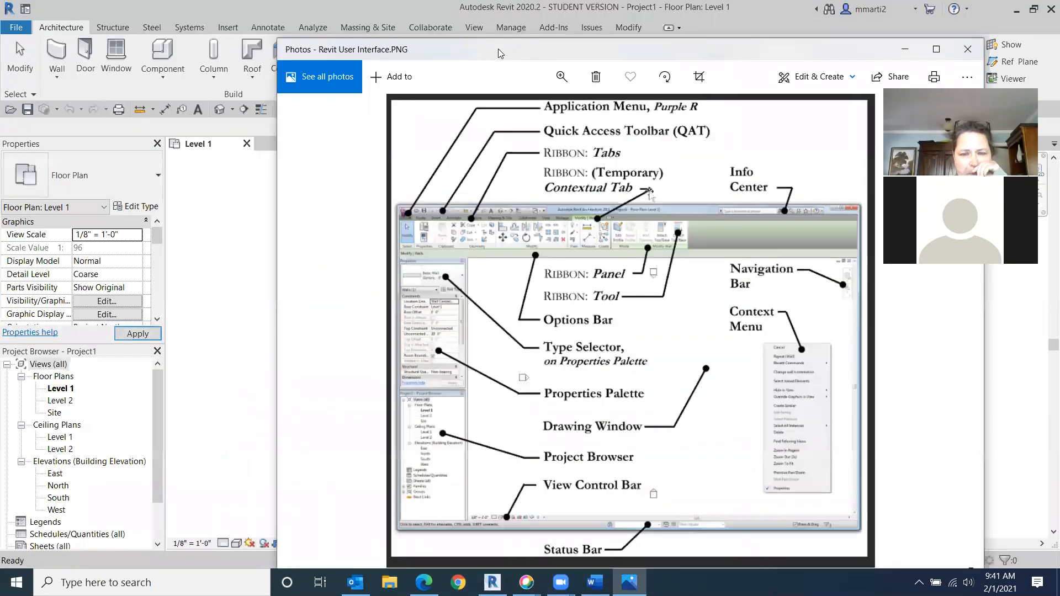
pyautogui.moveTo(254, 11); pyautogui.dragTo(498, 49)
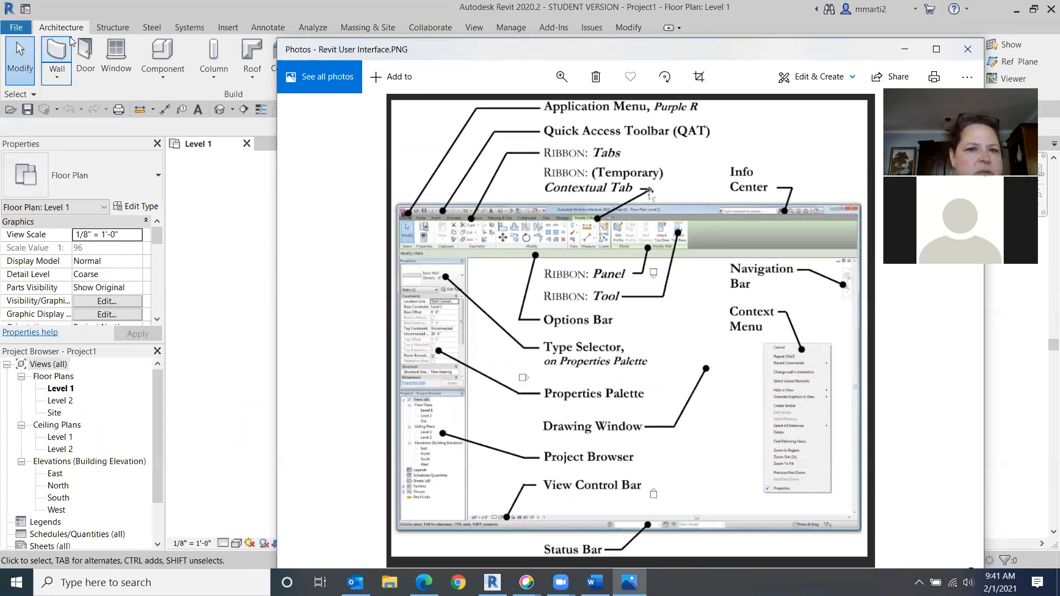
pyautogui.click(15, 28)
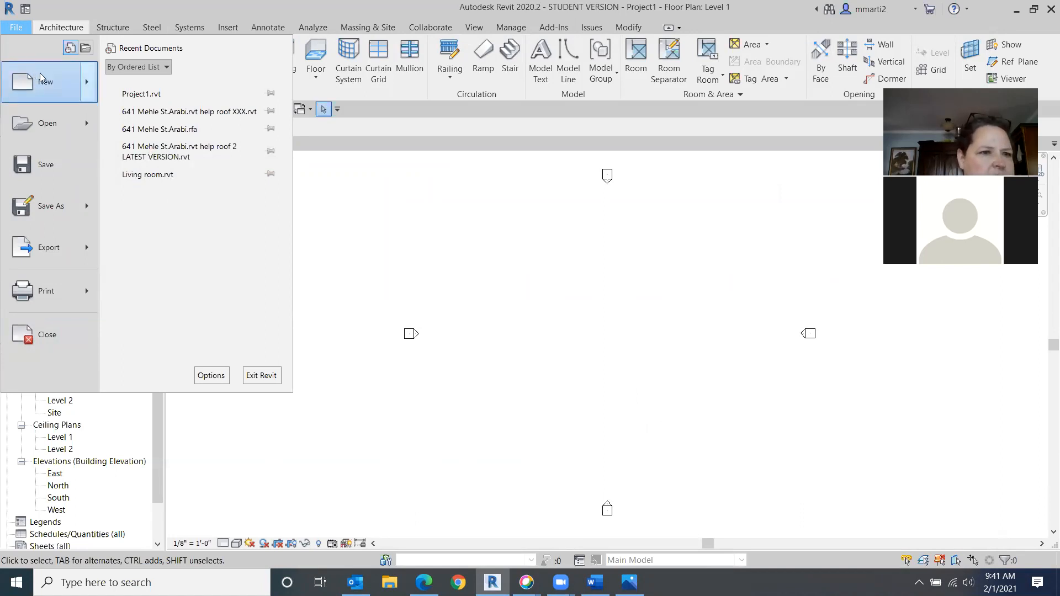
pyautogui.moveTo(28, 76)
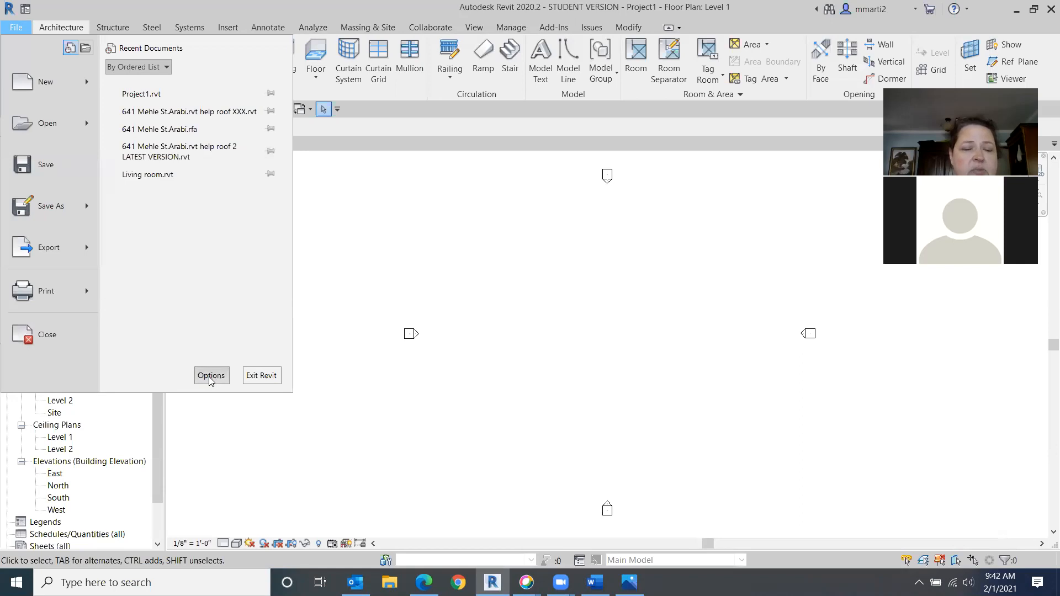
pyautogui.click(208, 380)
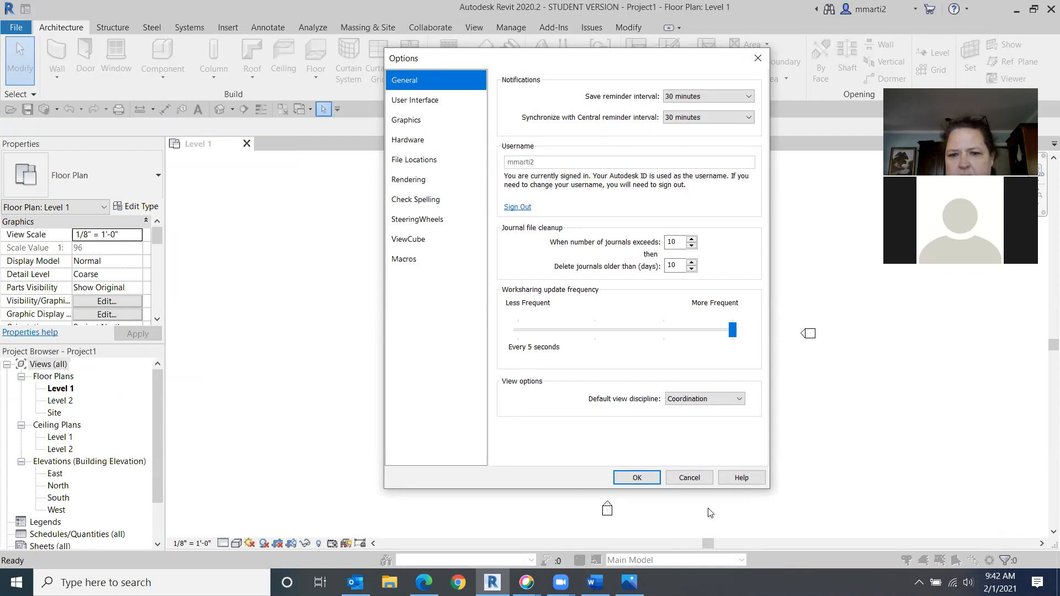
pyautogui.click(690, 478)
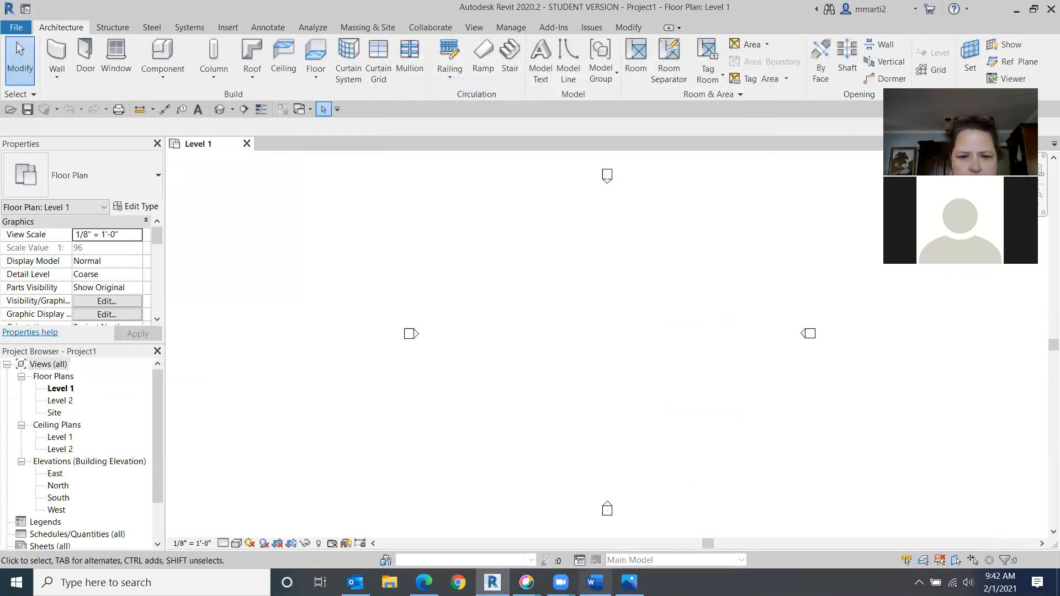
pyautogui.click(594, 582)
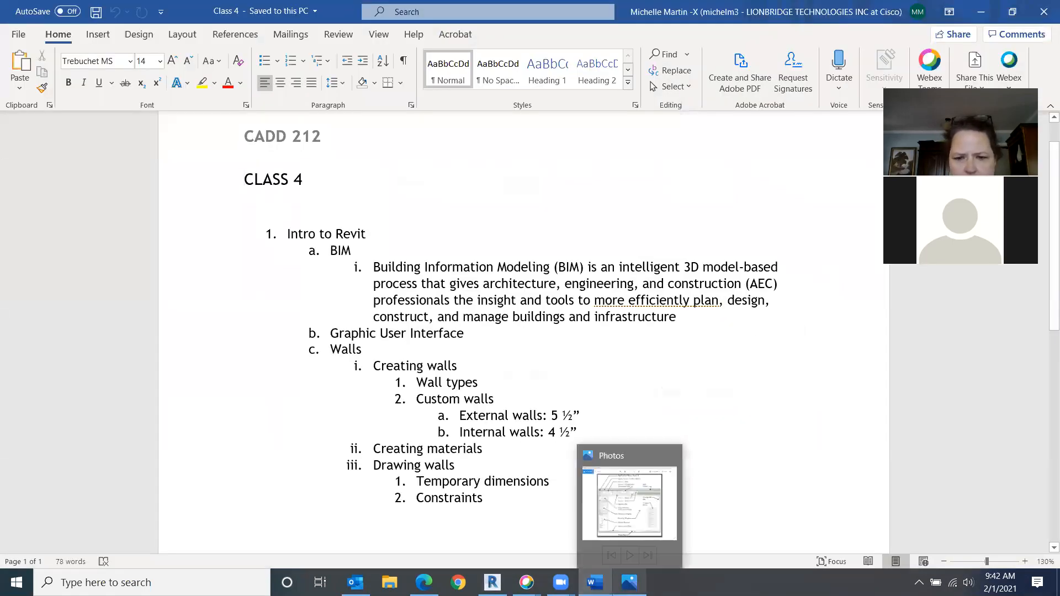
pyautogui.click(629, 582)
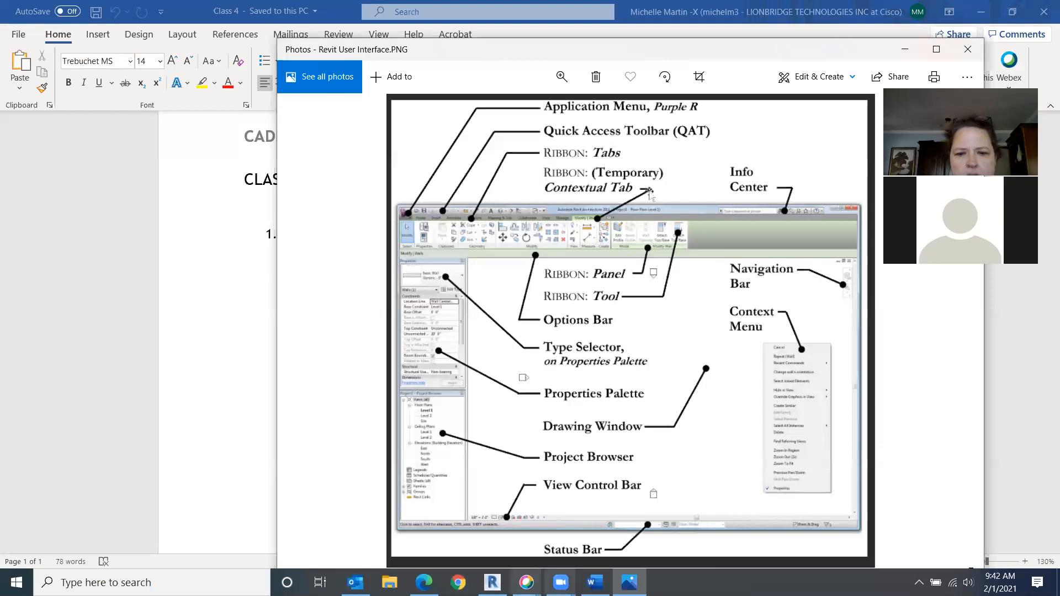
pyautogui.click(560, 582)
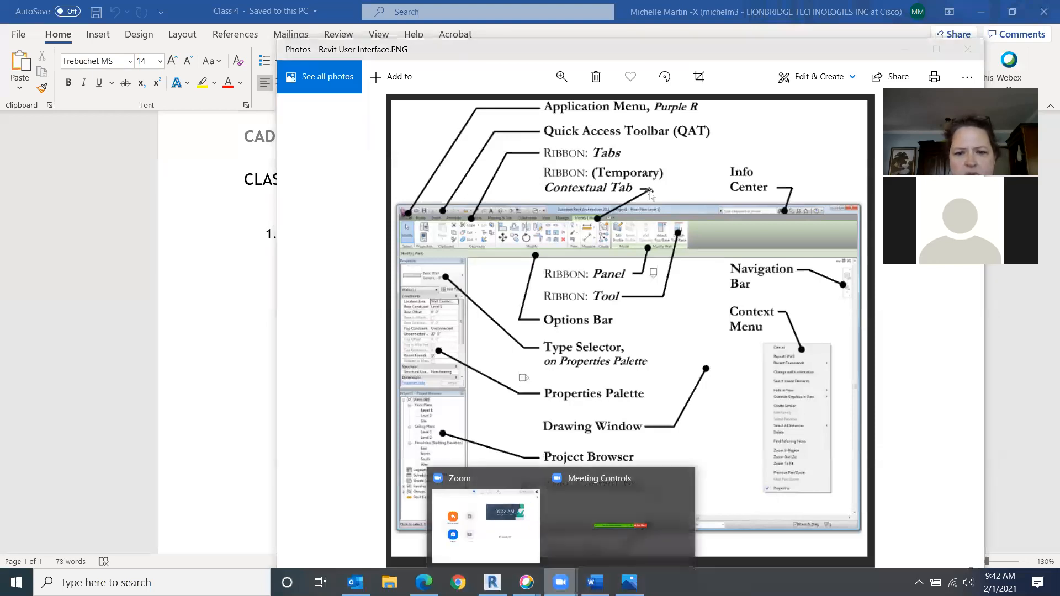
pyautogui.click(492, 583)
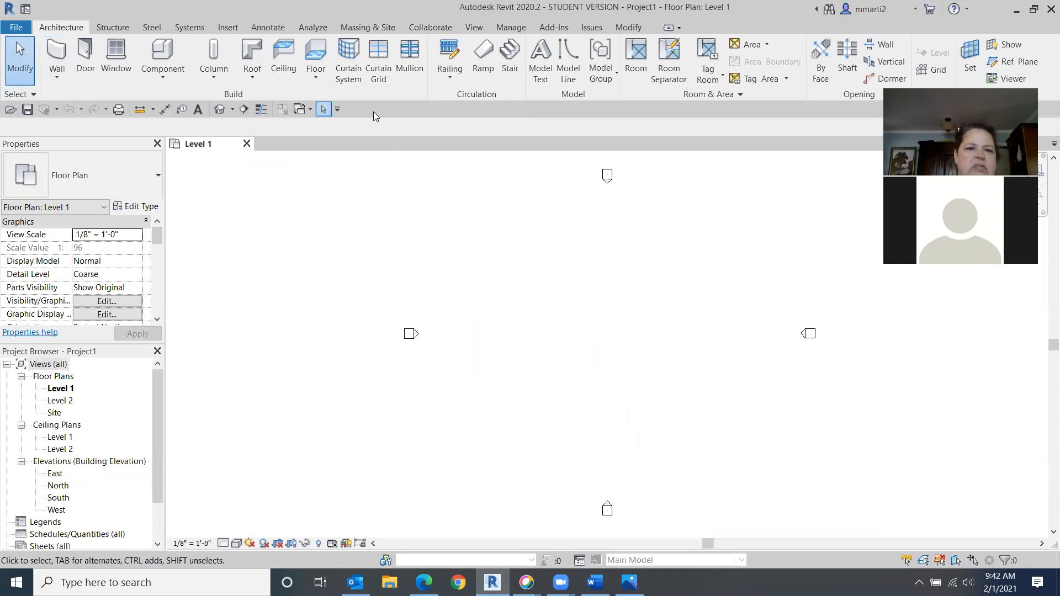
# - Move the Quick Access Toolbar above the ribbon, then back below the ribbon
pyautogui.click(338, 109)
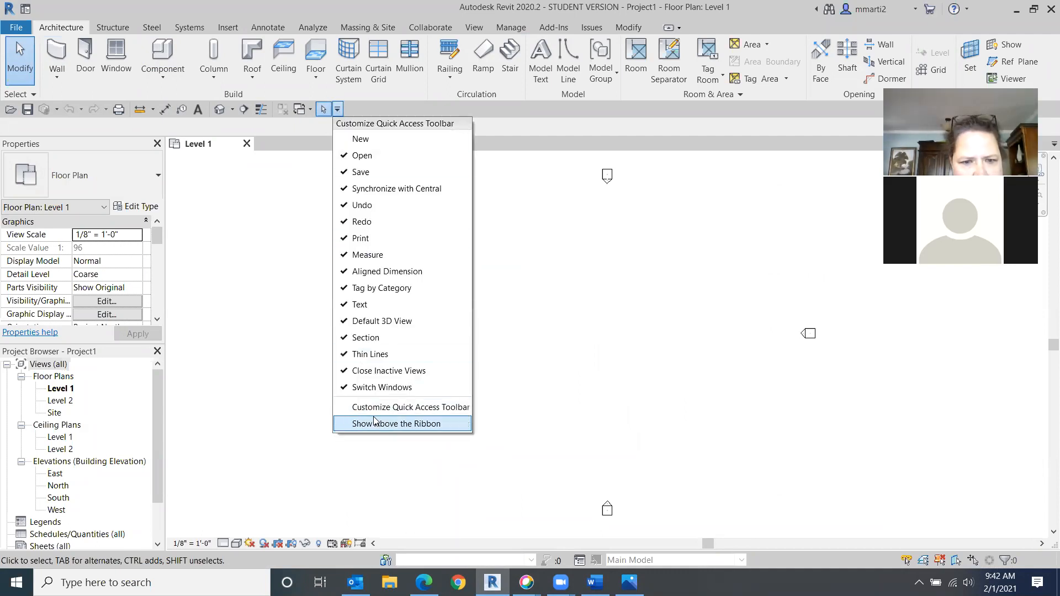
pyautogui.click(392, 424)
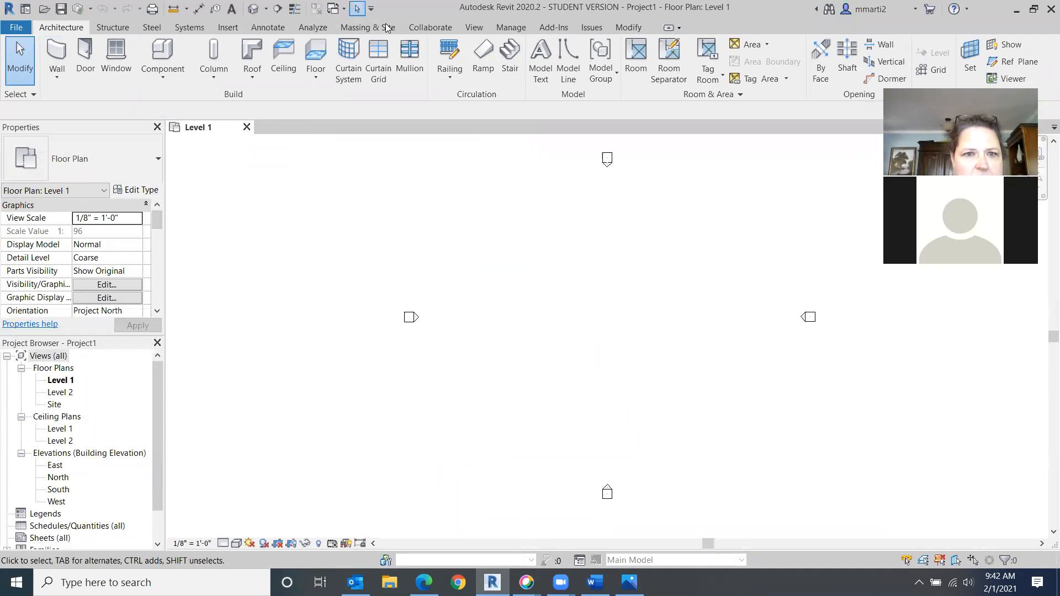
pyautogui.click(371, 8)
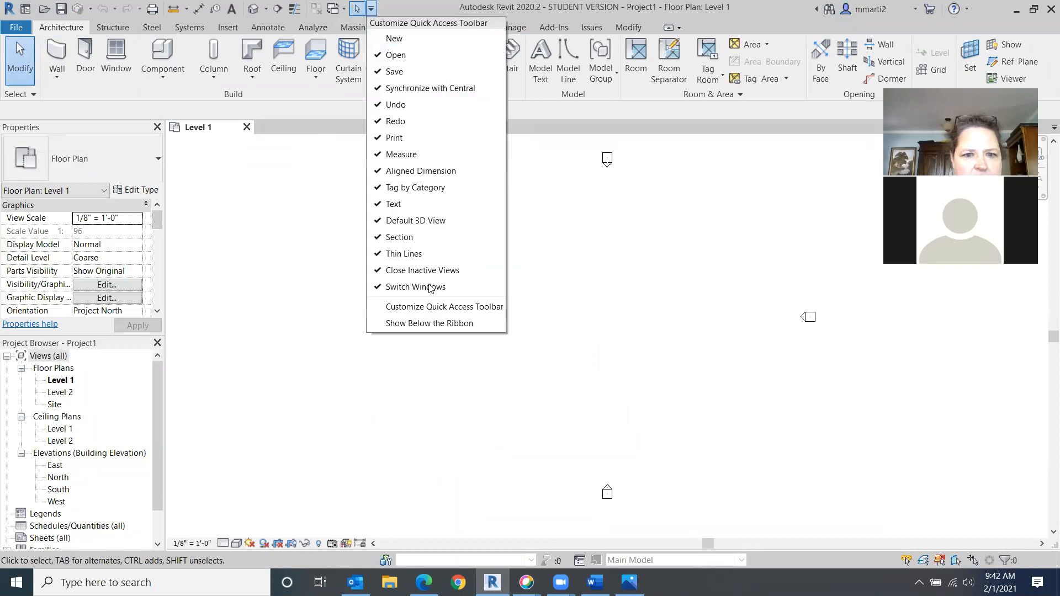
pyautogui.click(430, 326)
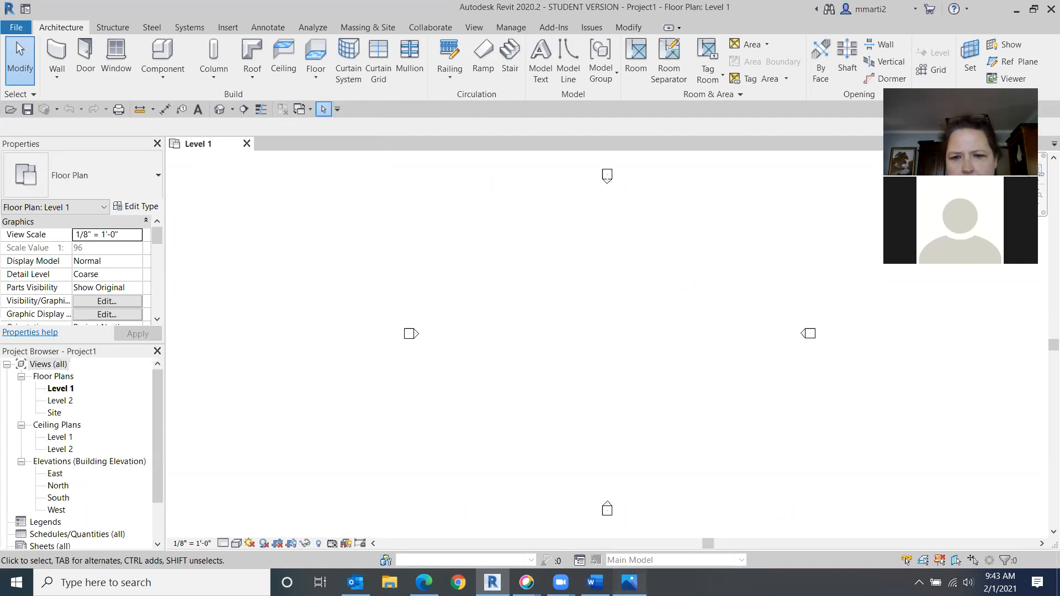
# - Browse the Manage and Architecture ribbon tabs while comparing with the reference diagram
pyautogui.click(630, 583)
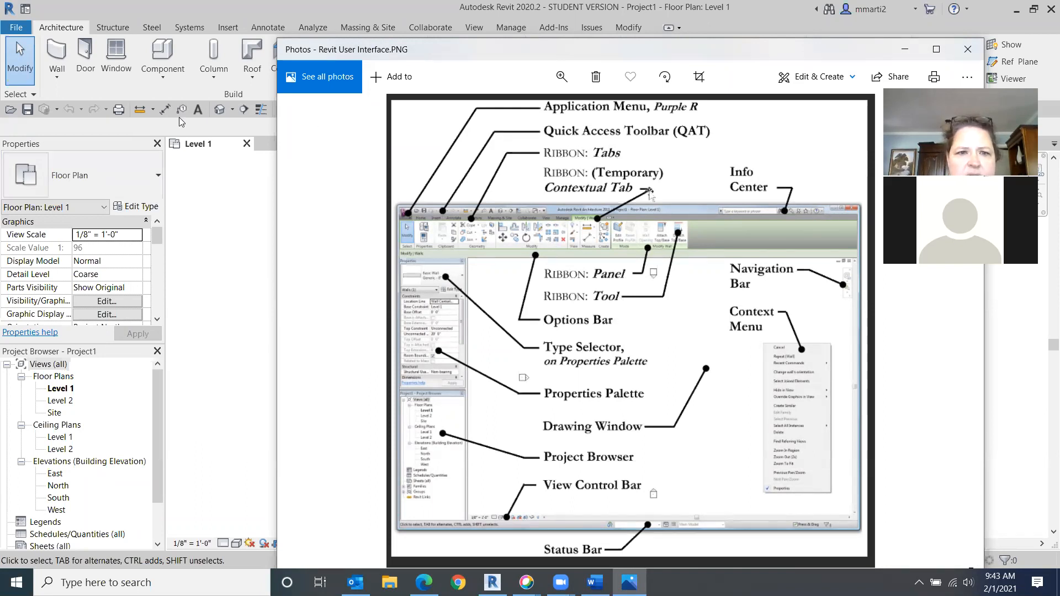
pyautogui.click(221, 228)
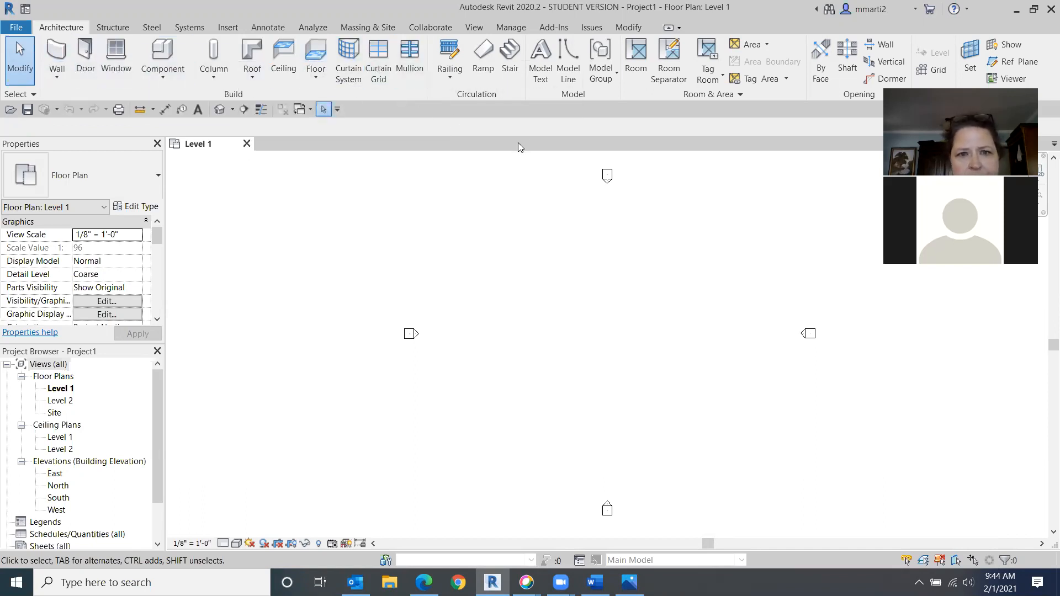
pyautogui.click(512, 28)
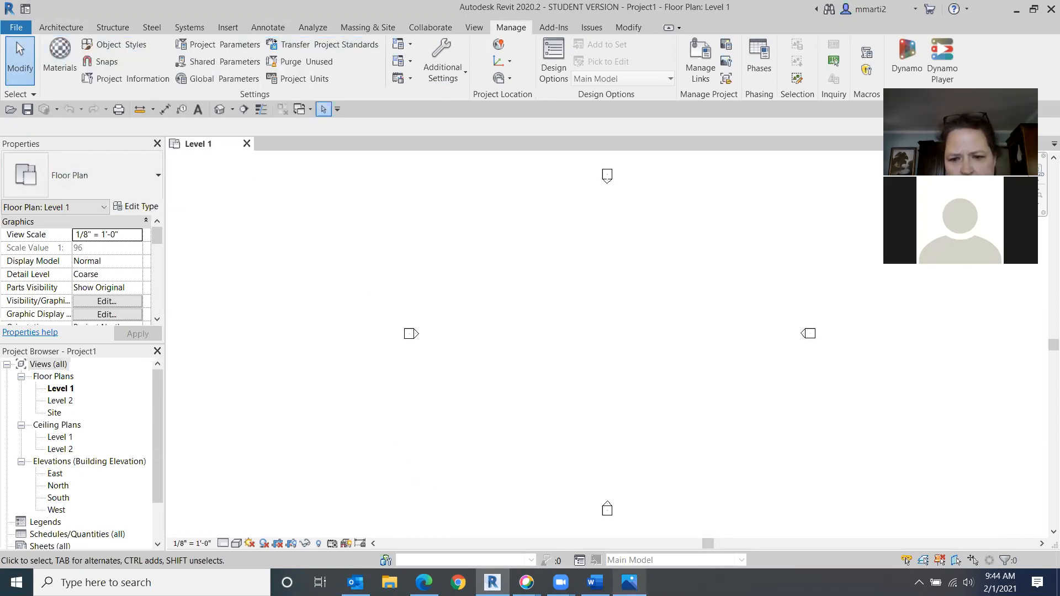
pyautogui.click(629, 583)
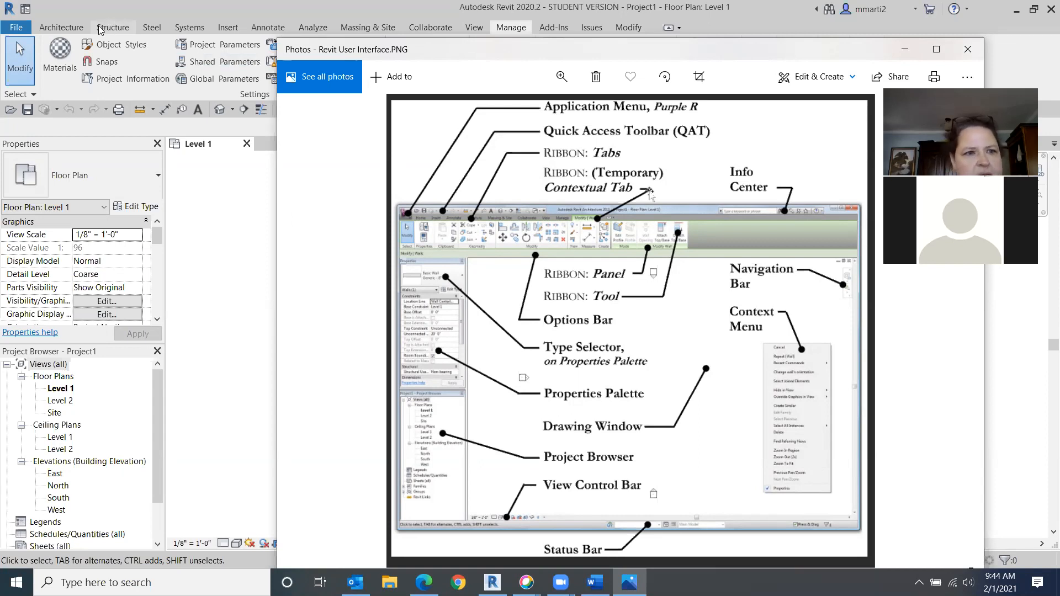
pyautogui.click(63, 25)
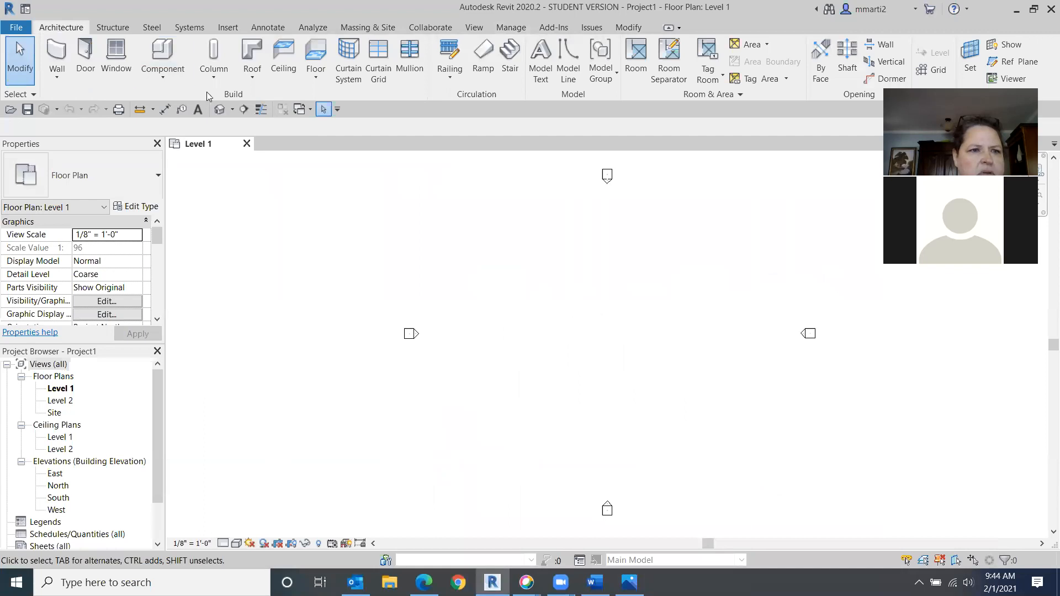
pyautogui.click(58, 55)
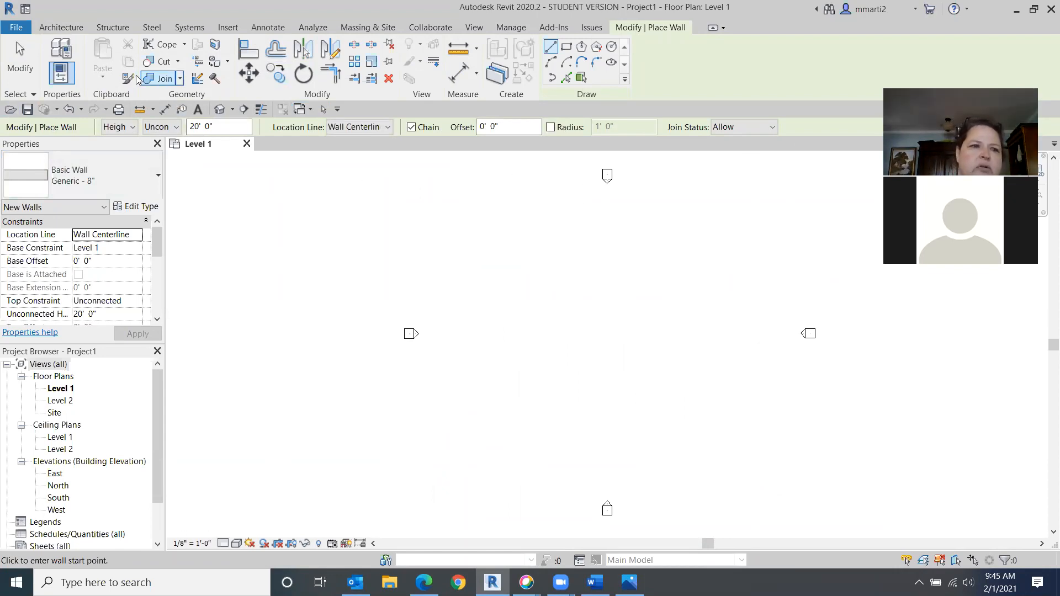
pyautogui.click(20, 61)
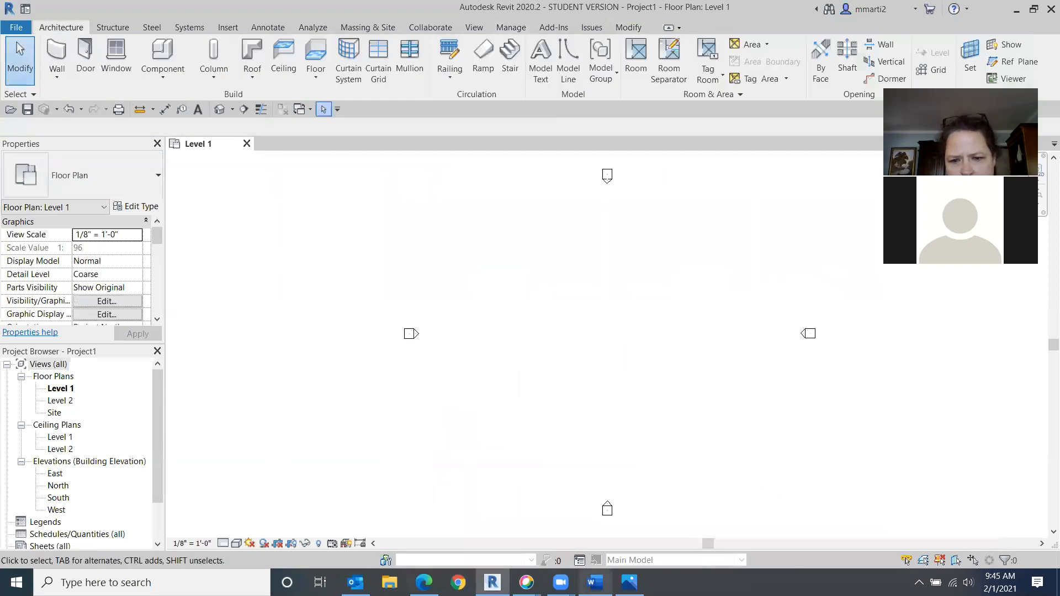
pyautogui.click(630, 583)
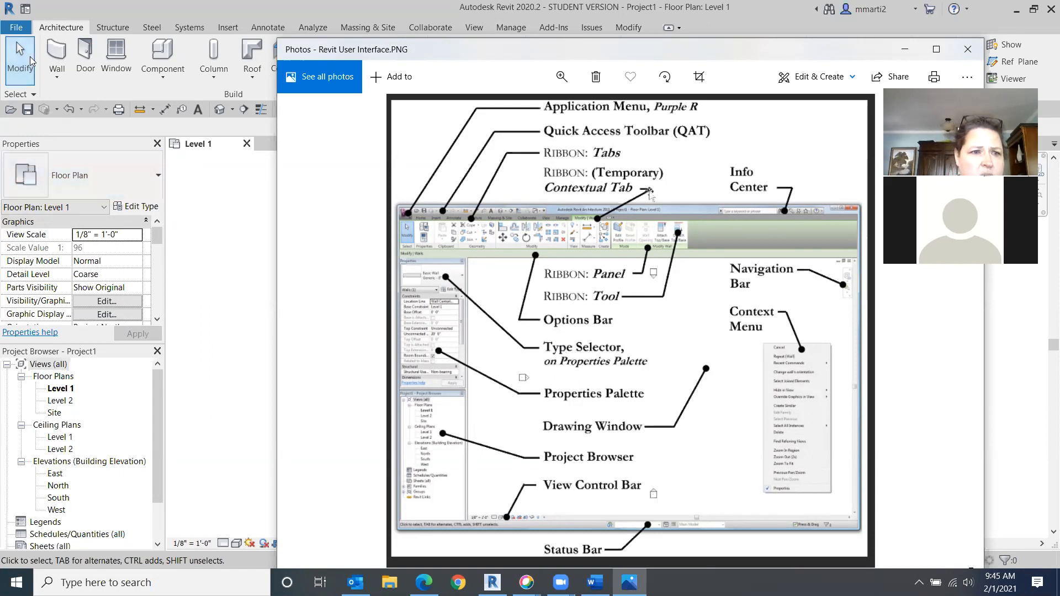
# - Start the Door tool and browse the available Single-Flush door sizes in the type selector
pyautogui.click(84, 55)
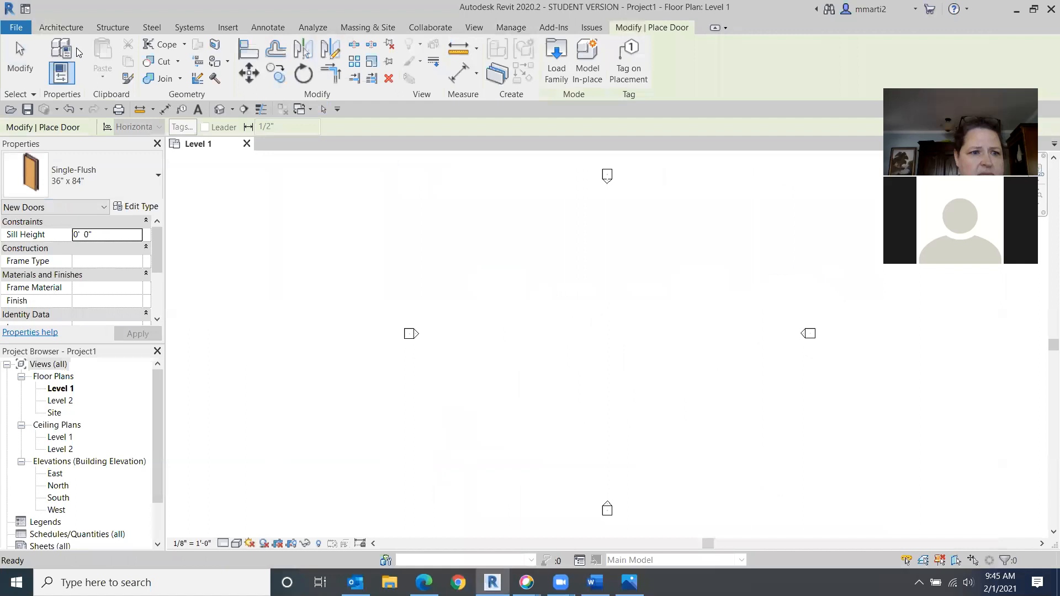
pyautogui.click(149, 181)
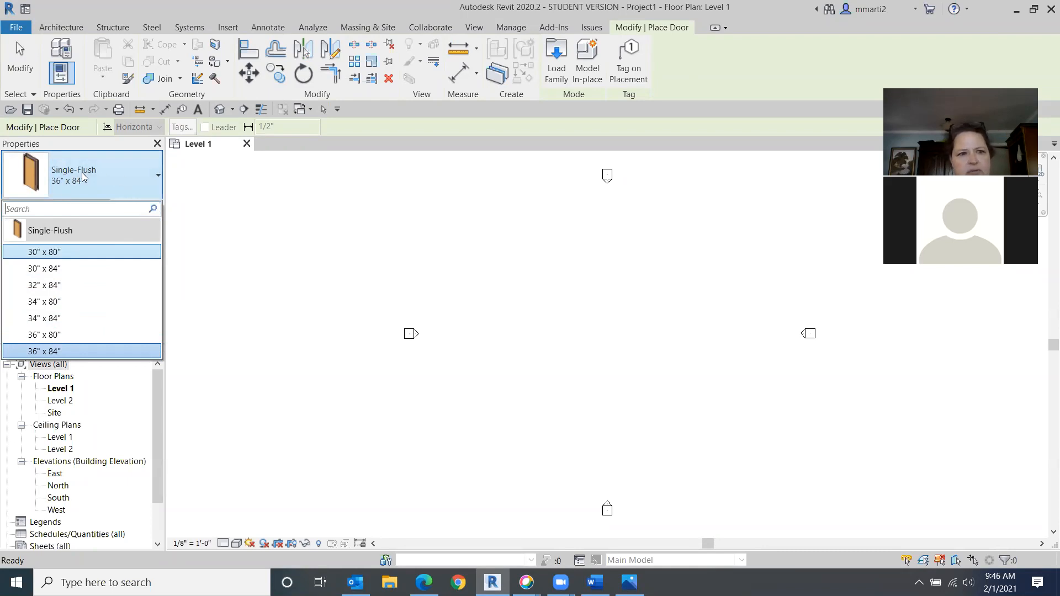
pyautogui.click(22, 71)
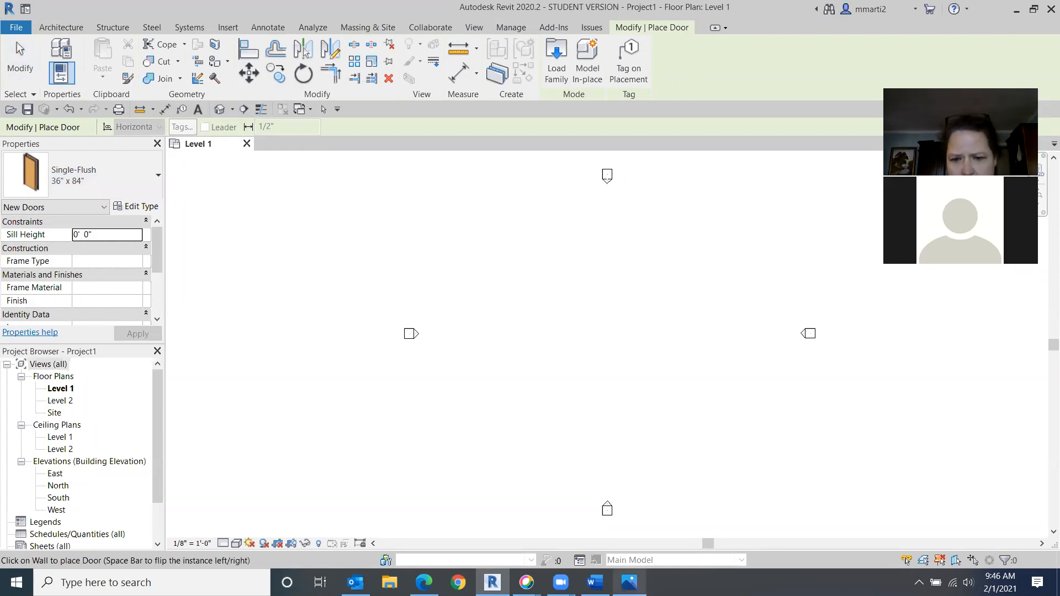
# - Scroll through the door's instance properties and view the reference diagram again
pyautogui.click(629, 583)
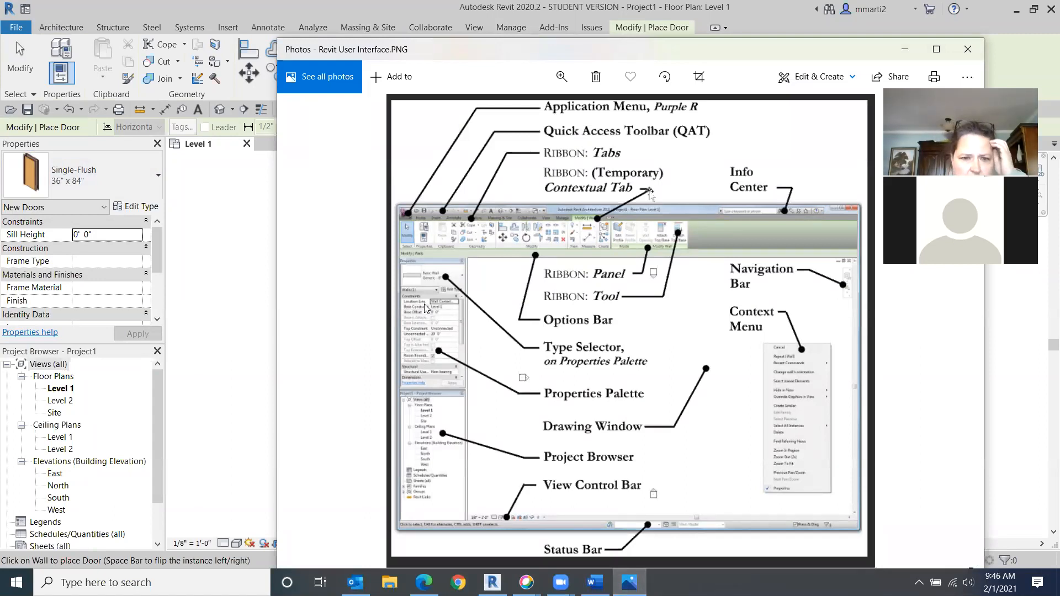
pyautogui.moveTo(155, 248)
pyautogui.mouseDown()
pyautogui.moveTo(155, 270)
pyautogui.moveTo(155, 260)
pyautogui.mouseUp()
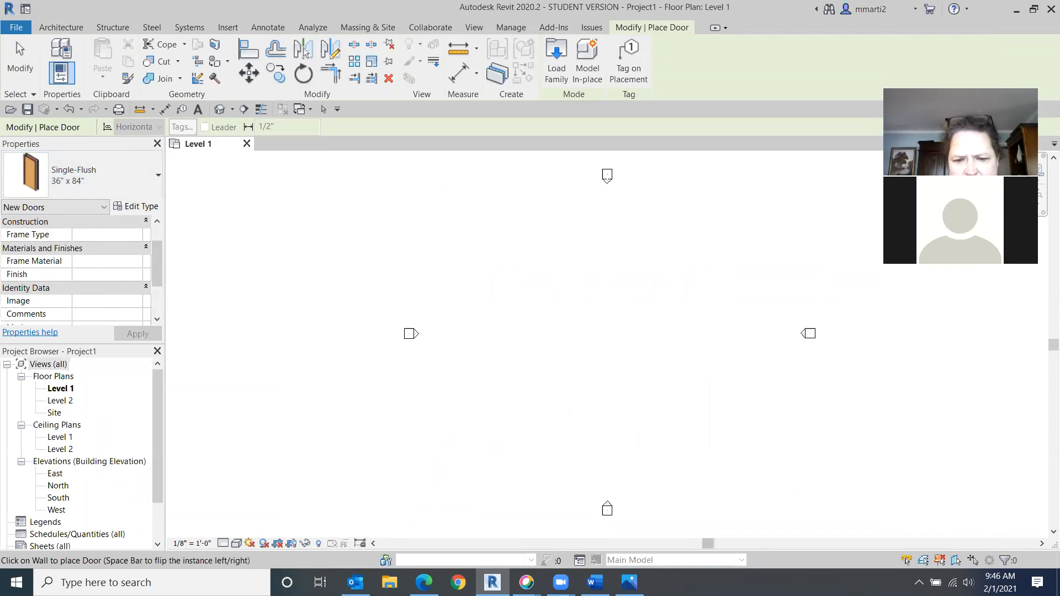
pyautogui.moveTo(629, 582)
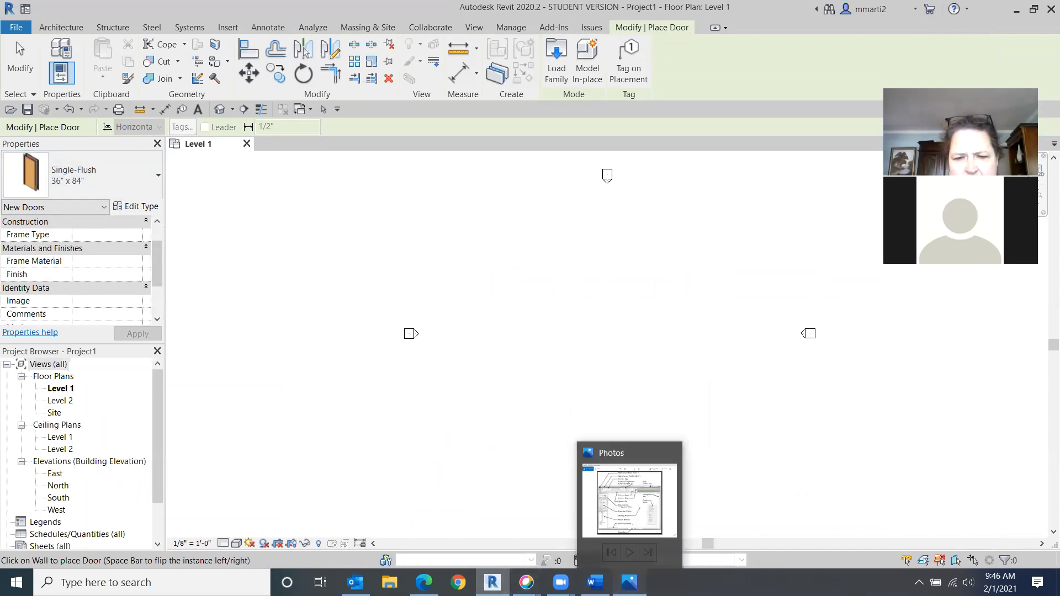
pyautogui.click(629, 500)
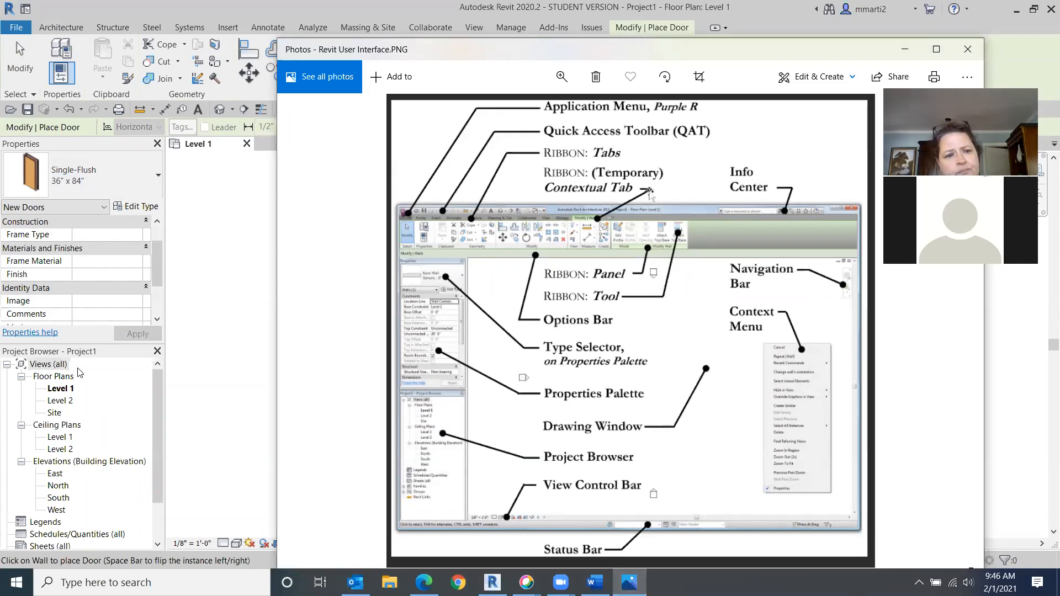
# - Return to the project and cancel the Door tool without placing a door
pyautogui.click(190, 392)
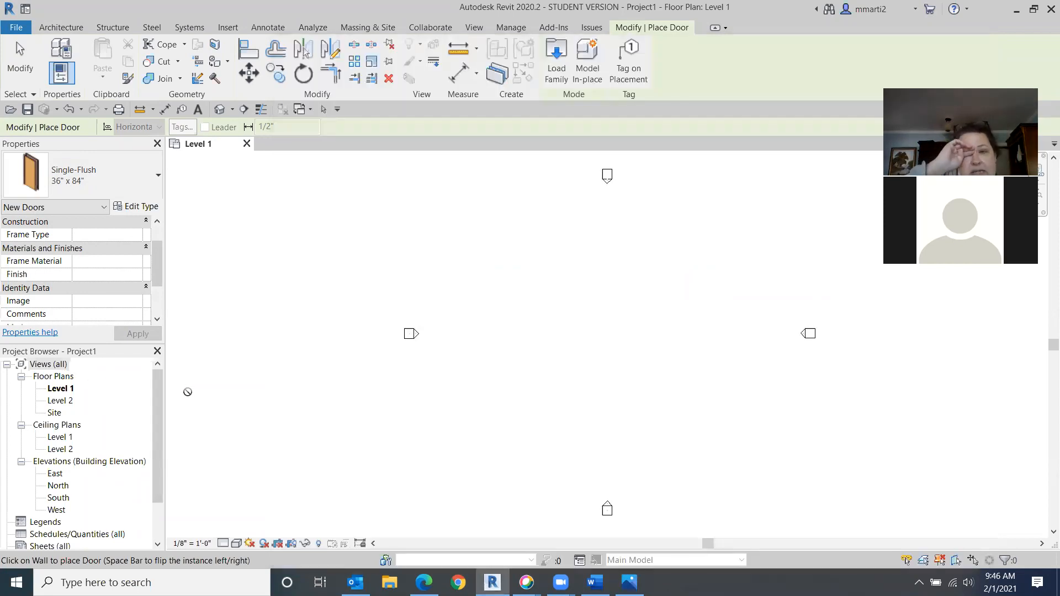
pyautogui.press('Escape')
pyautogui.press('Escape')
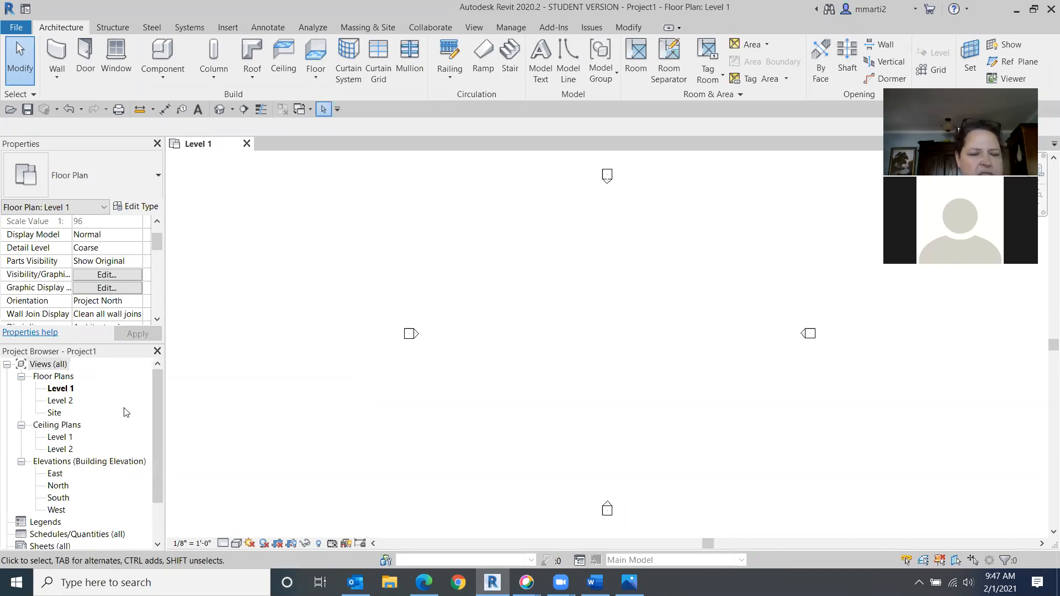
# - Close the Project Browser palette and restore it through the User Interface visibility options
pyautogui.moveTo(158, 390); pyautogui.dragTo(184, 369)
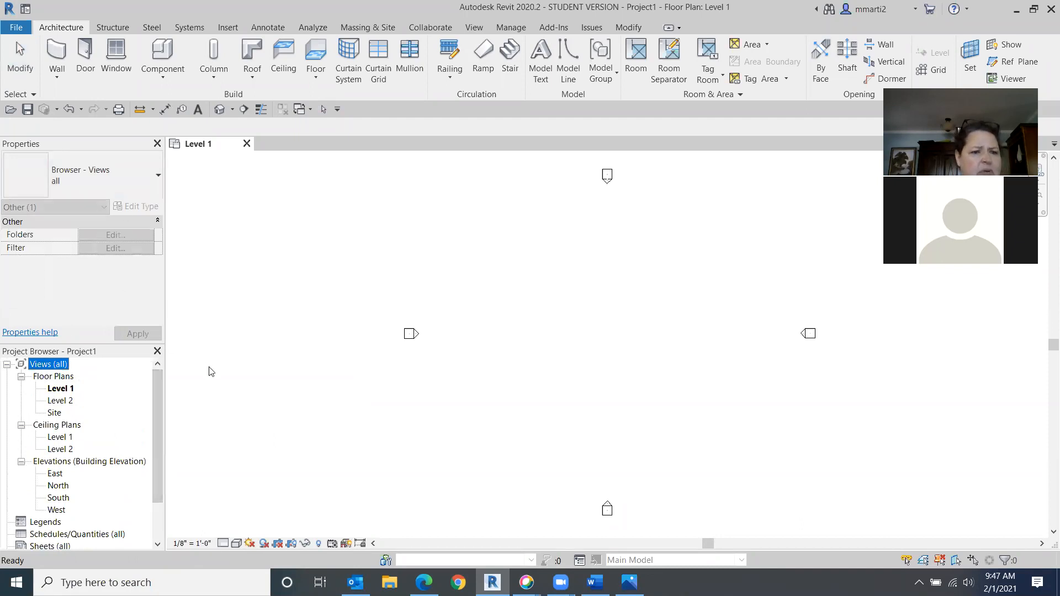
pyautogui.click(158, 351)
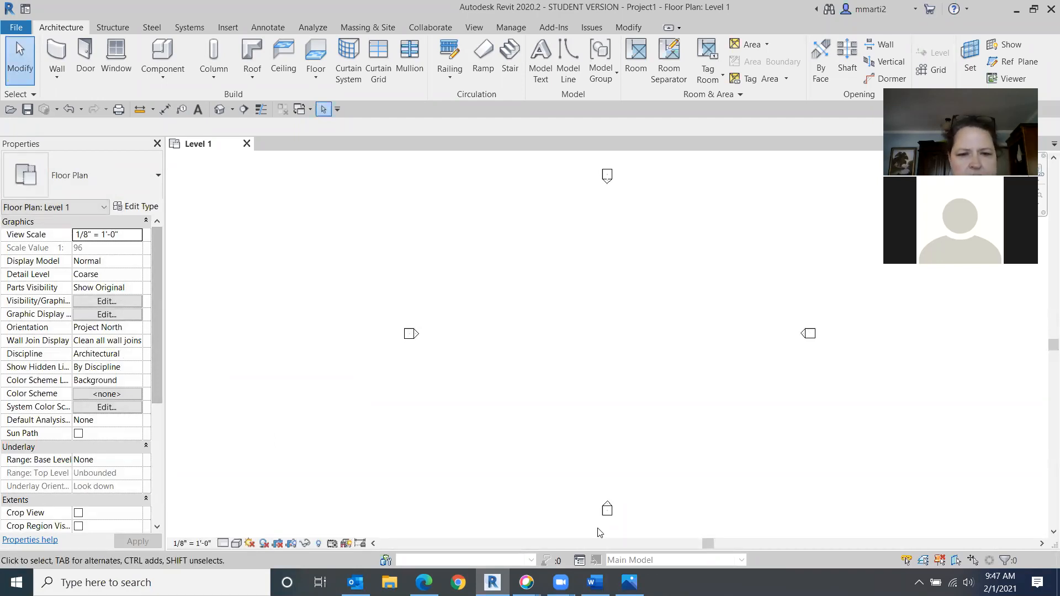
pyautogui.rightClick(301, 375)
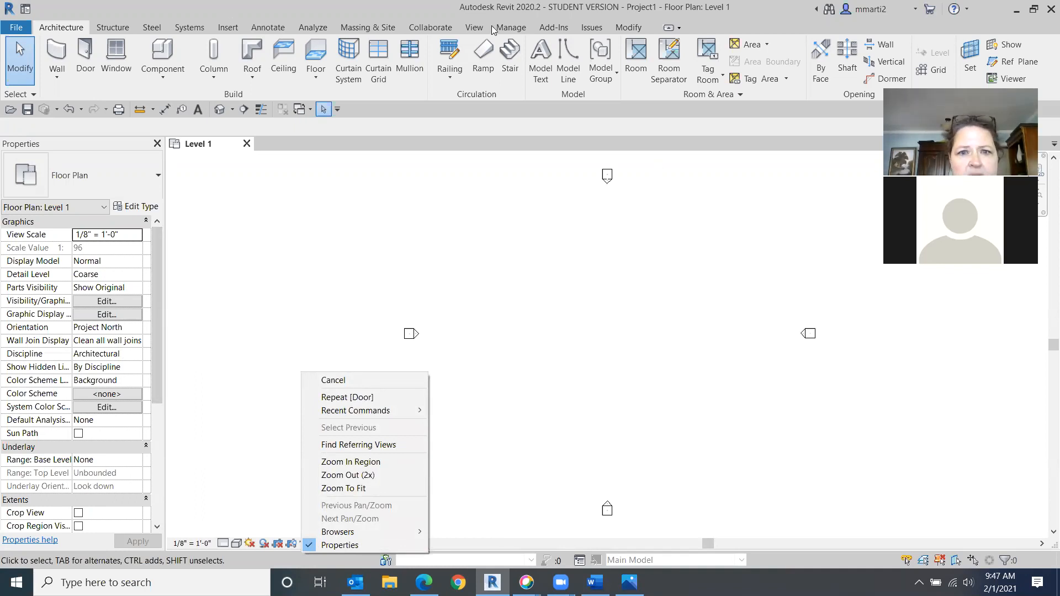
pyautogui.click(466, 27)
pyautogui.click(466, 27)
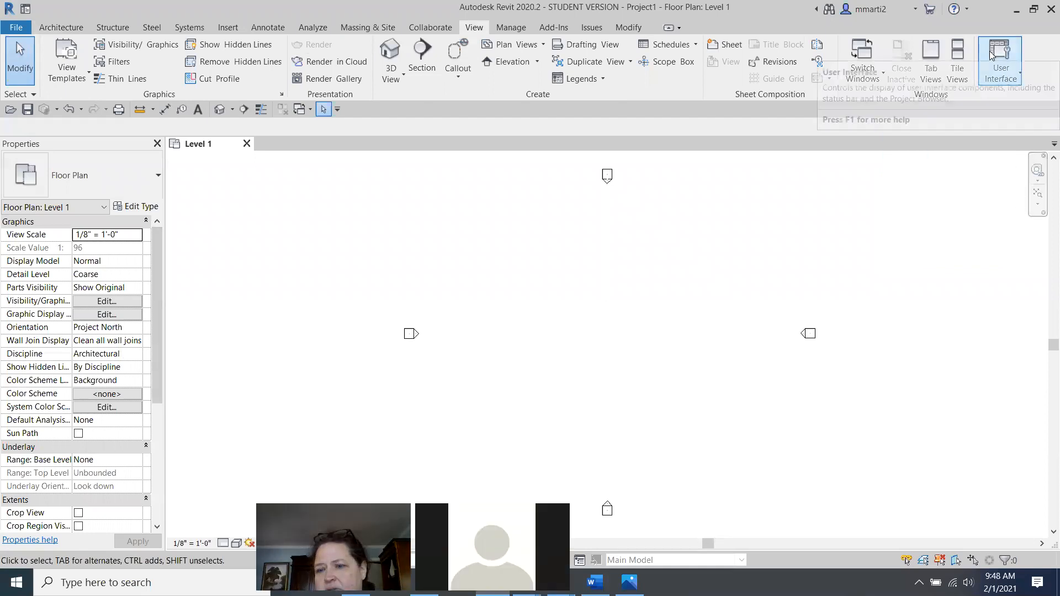
pyautogui.click(989, 69)
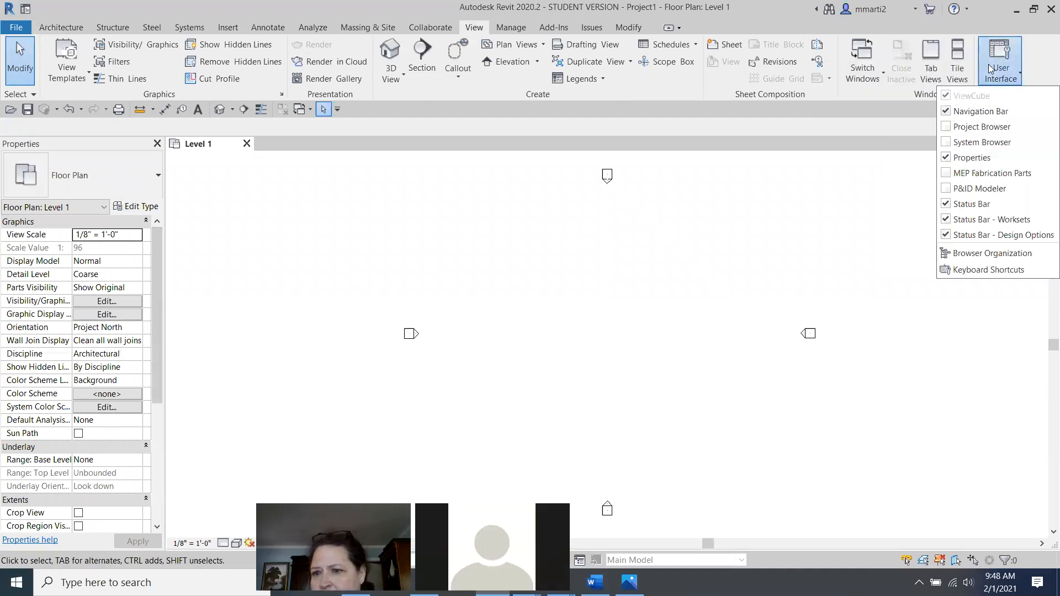
pyautogui.click(945, 127)
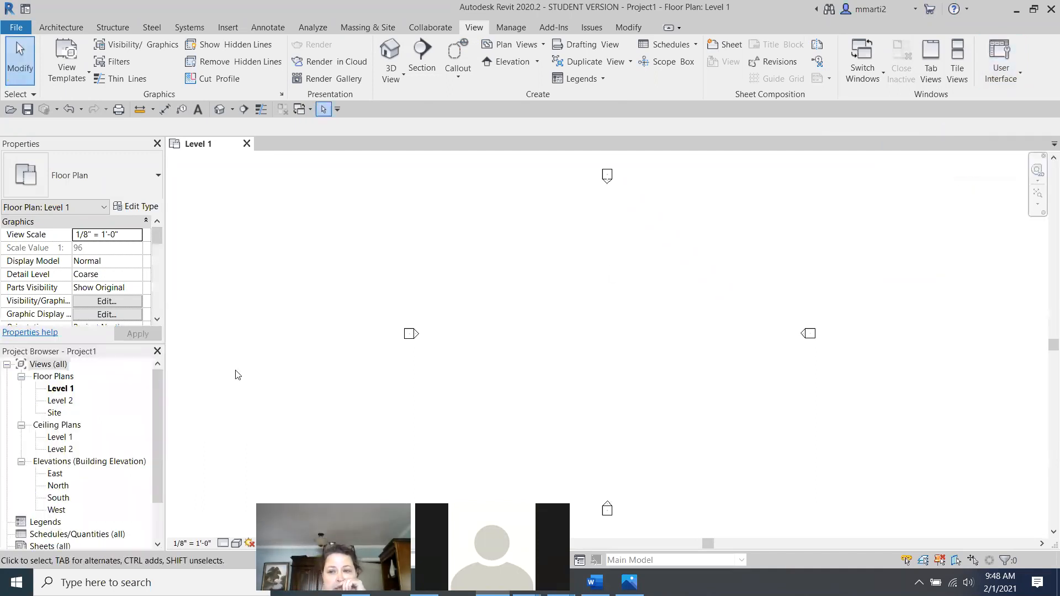
pyautogui.click(1006, 62)
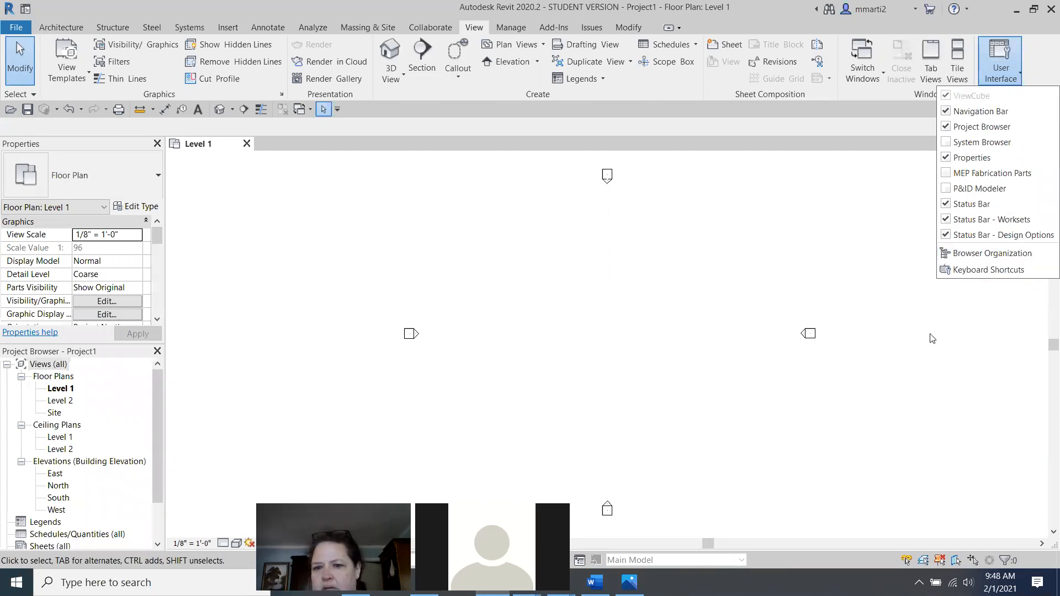
pyautogui.click(579, 315)
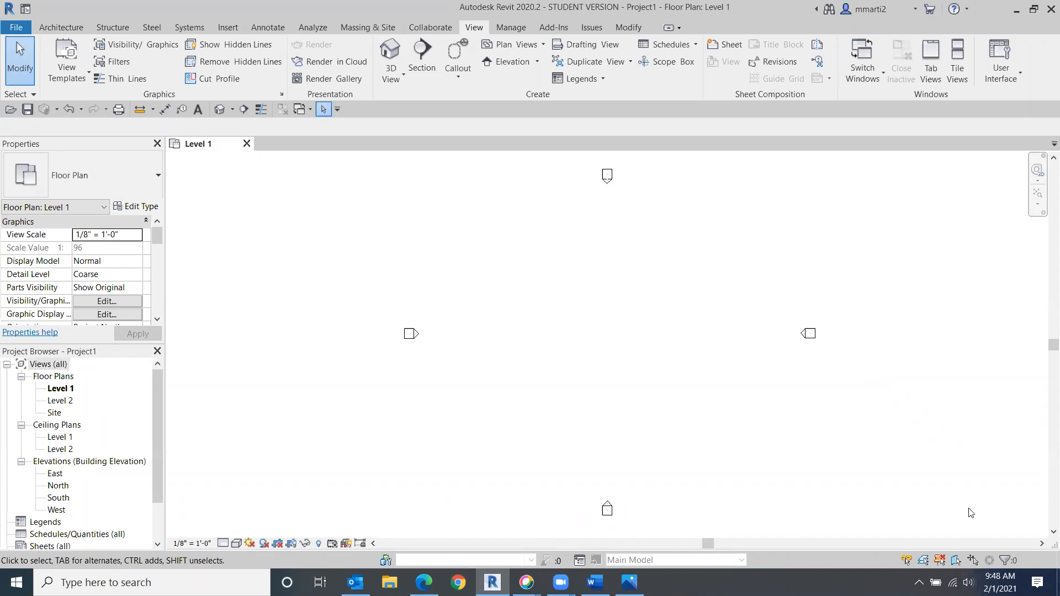
# - View the reference diagram again, then open the view's Visual Style options and dismiss them
pyautogui.click(630, 583)
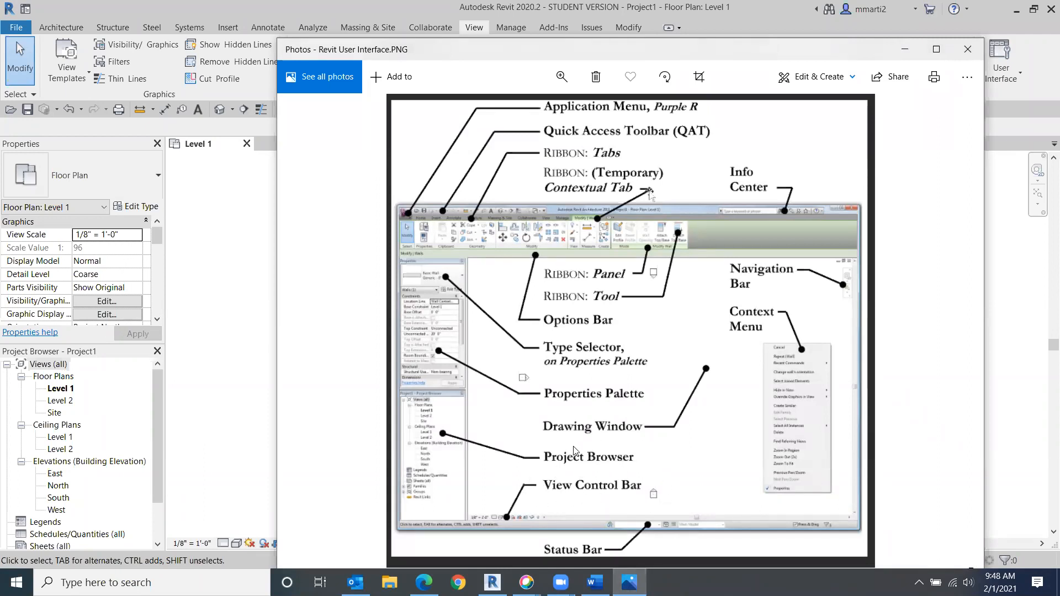
pyautogui.click(242, 399)
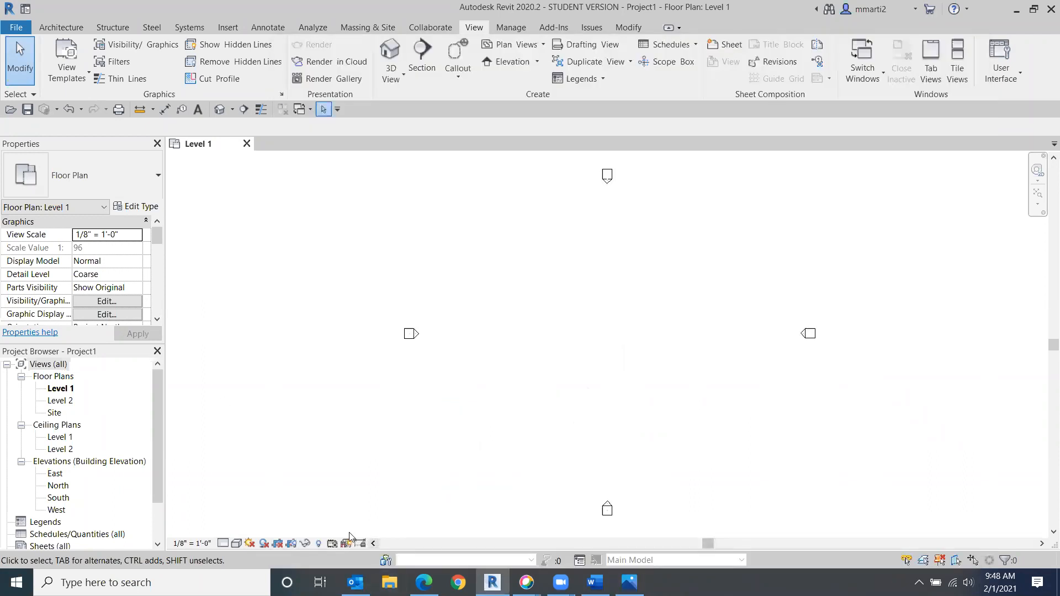
pyautogui.click(237, 544)
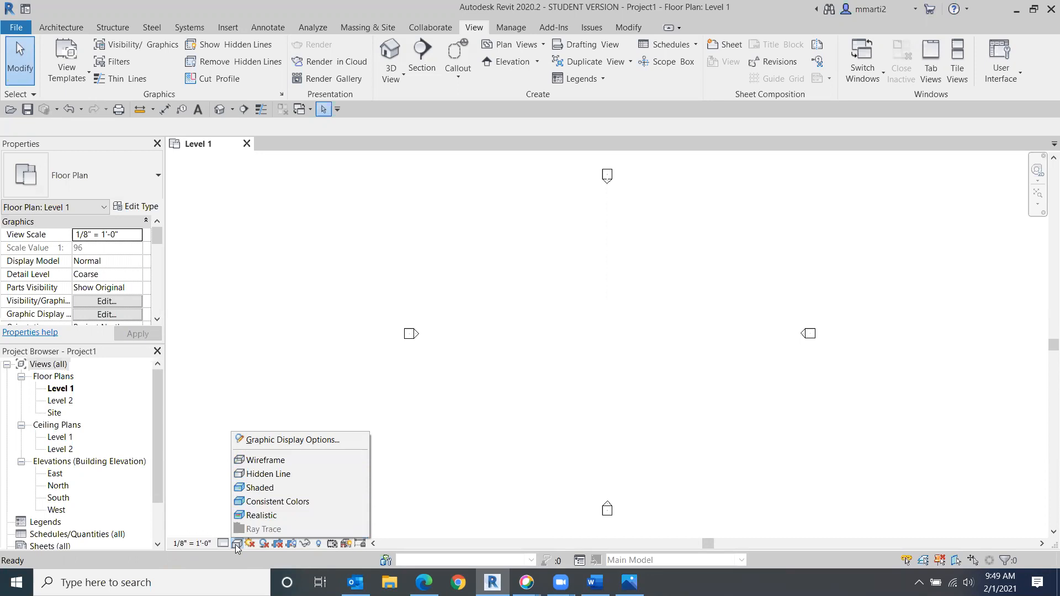
pyautogui.click(499, 466)
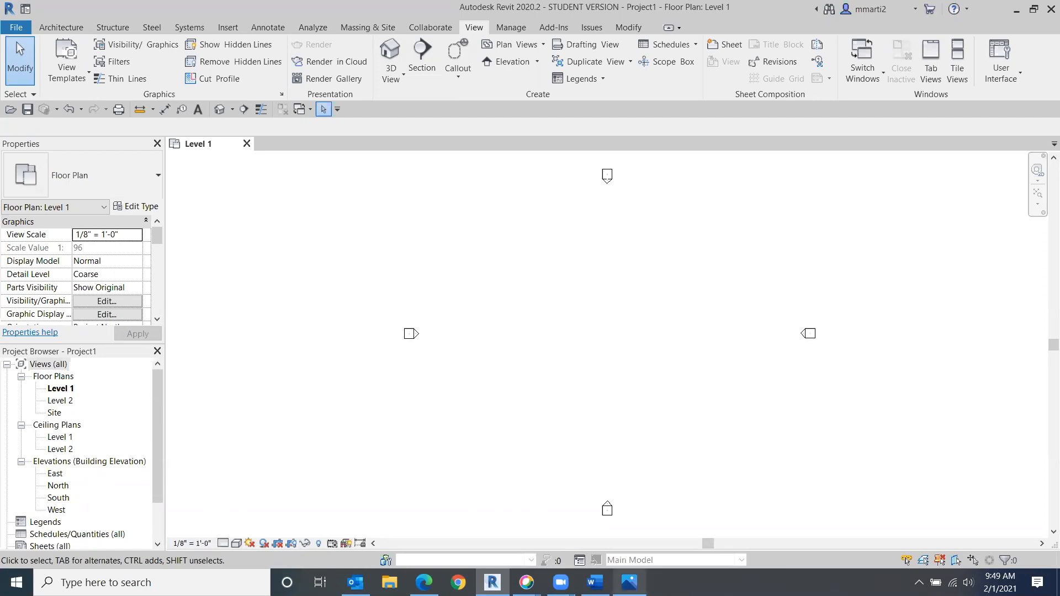
# - Compare the reference diagram with the drawing area's context menu and its recent commands
pyautogui.click(629, 583)
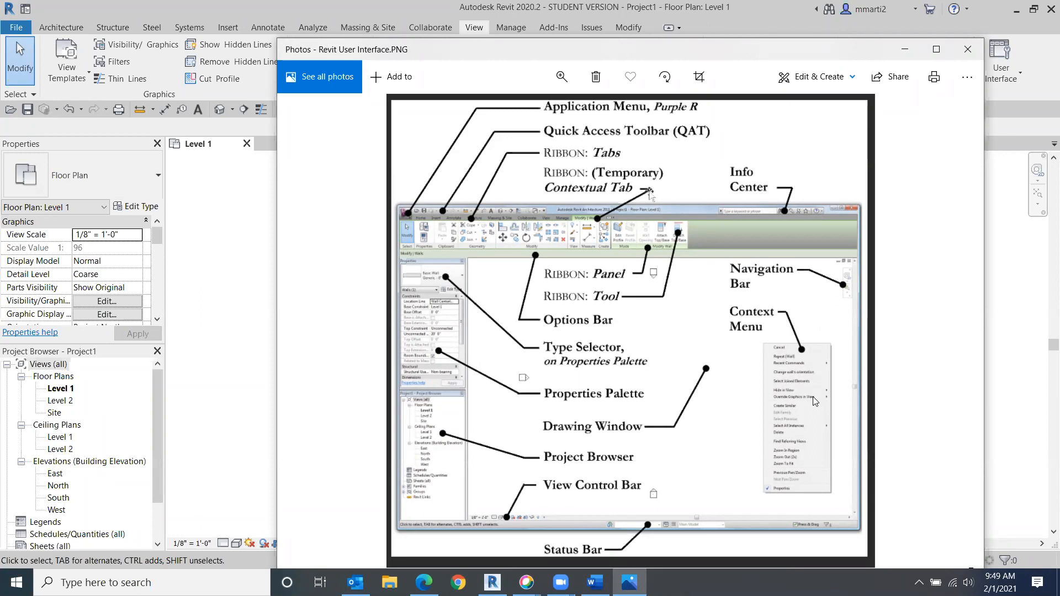
pyautogui.click(235, 263)
pyautogui.rightClick(233, 263)
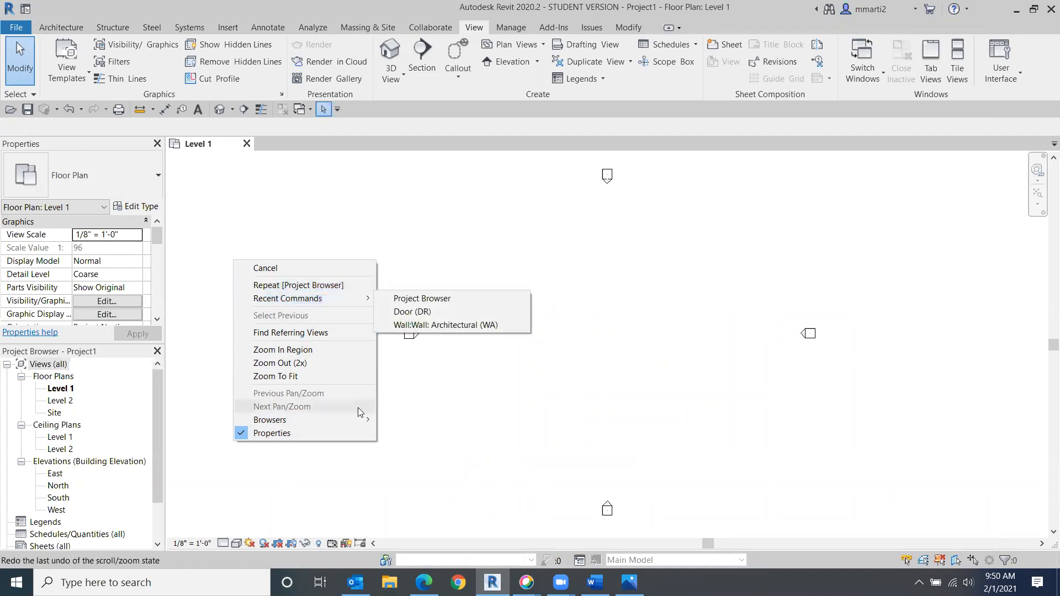
pyautogui.click(371, 494)
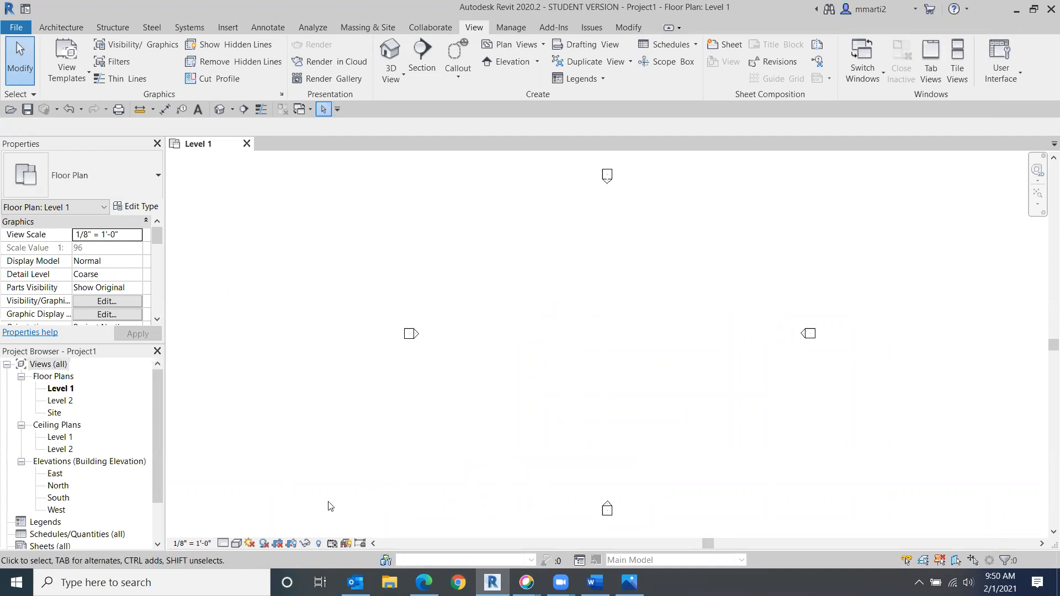
# - Open the default 3D view and orbit it with the ViewCube, then return to the Home view
pyautogui.click(630, 583)
pyautogui.click(216, 110)
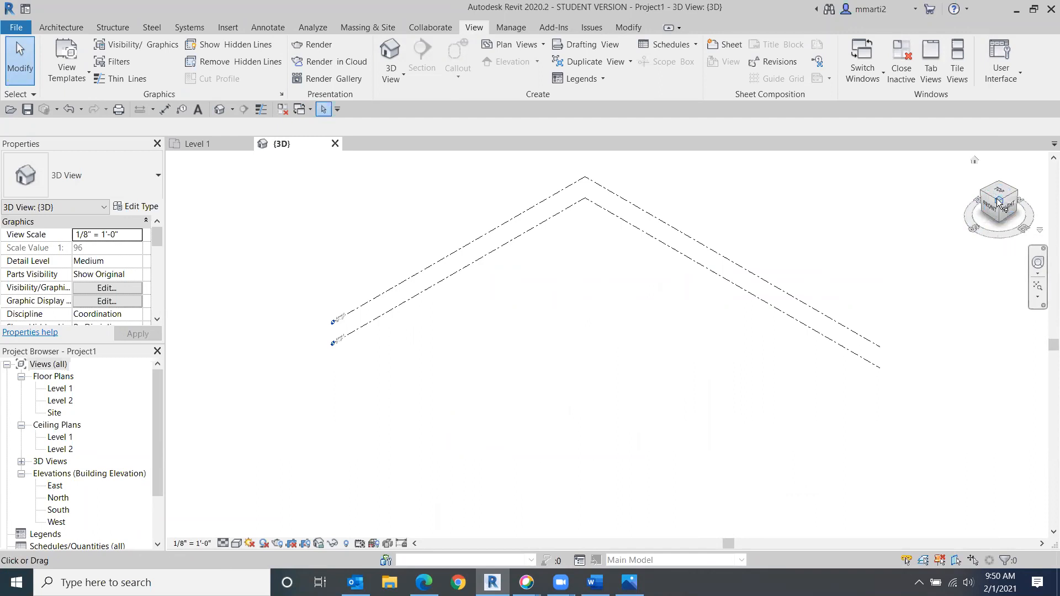
pyautogui.click(1001, 181)
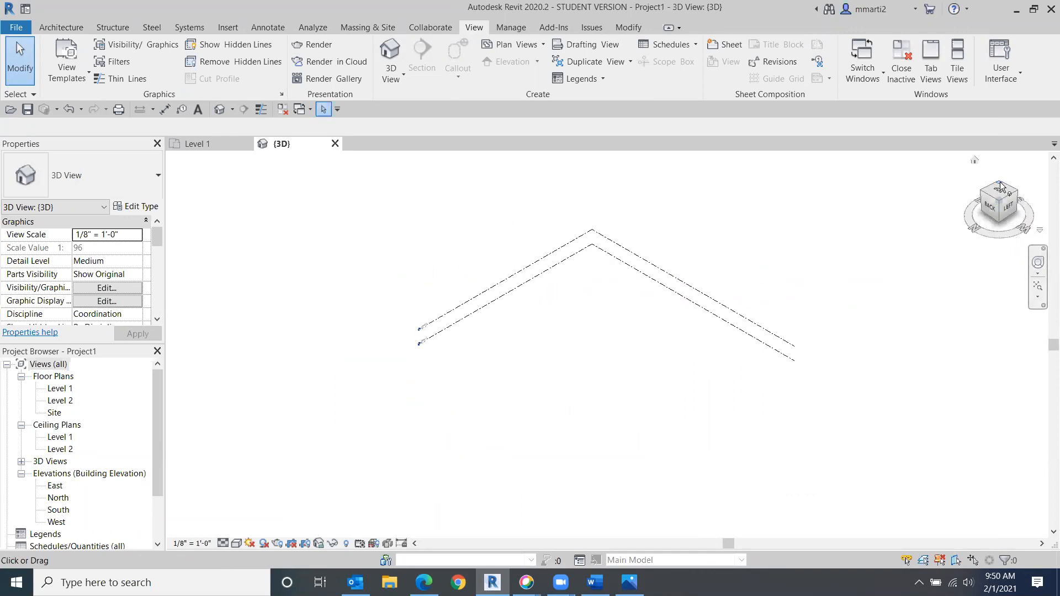
pyautogui.click(992, 211)
pyautogui.click(988, 175)
pyautogui.moveTo(997, 194)
pyautogui.mouseDown()
pyautogui.moveTo(942, 433)
pyautogui.moveTo(908, 425)
pyautogui.moveTo(930, 180)
pyautogui.moveTo(889, 307)
pyautogui.moveTo(961, 363)
pyautogui.moveTo(1021, 264)
pyautogui.moveTo(985, 216)
pyautogui.mouseUp()
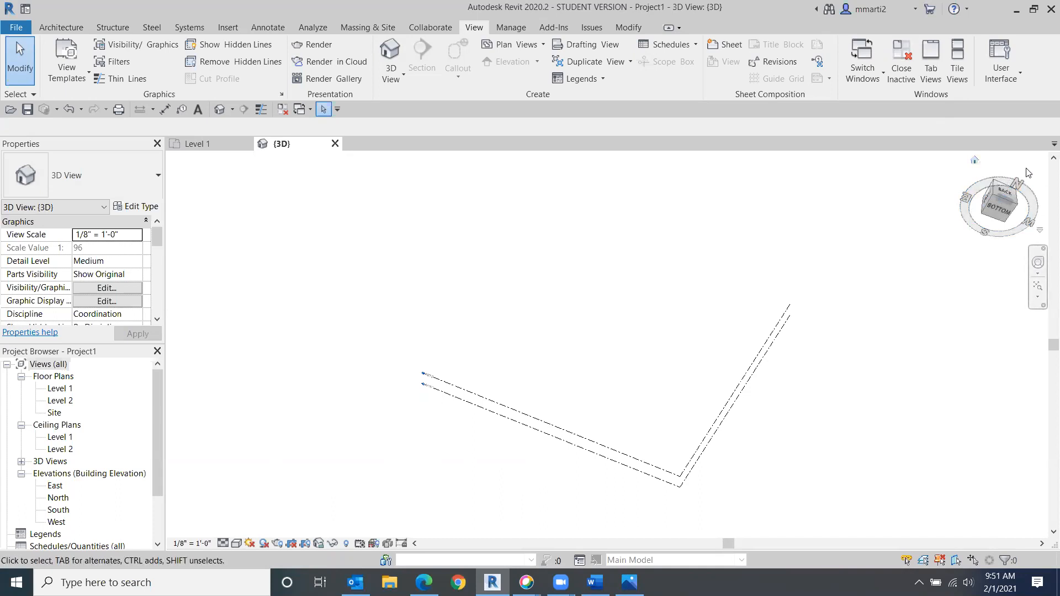
pyautogui.click(974, 160)
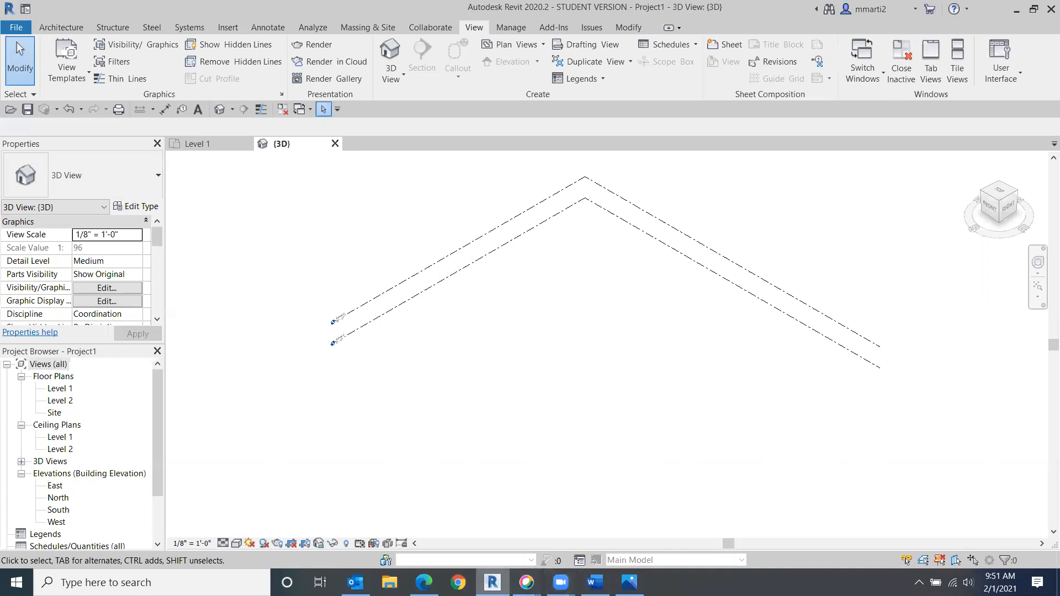
# - Review the wall topics in the class outline document, then return to the Revit project
pyautogui.moveTo(595, 583)
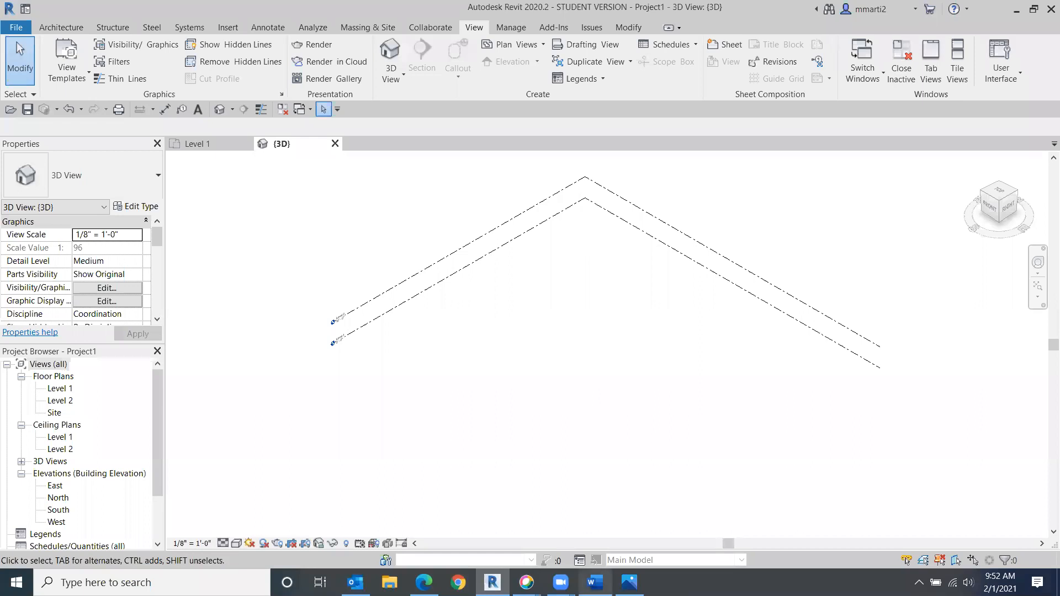
pyautogui.click(595, 582)
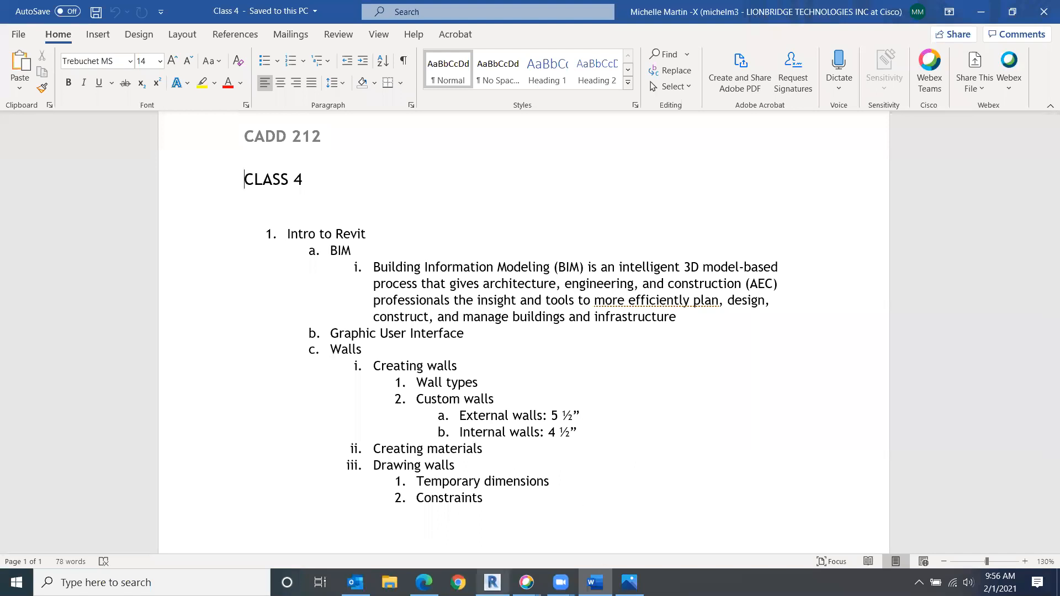
pyautogui.moveTo(492, 582)
pyautogui.click(492, 524)
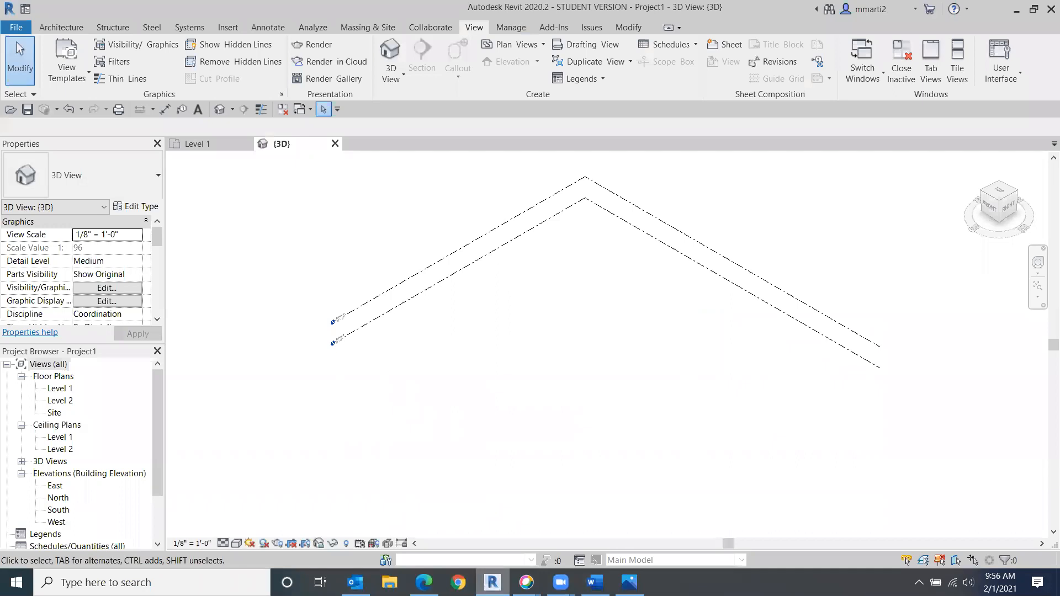
# - Open the Level 1 floor plan and draw a vertical Generic - 8" wall about 44' long
pyautogui.click(56, 27)
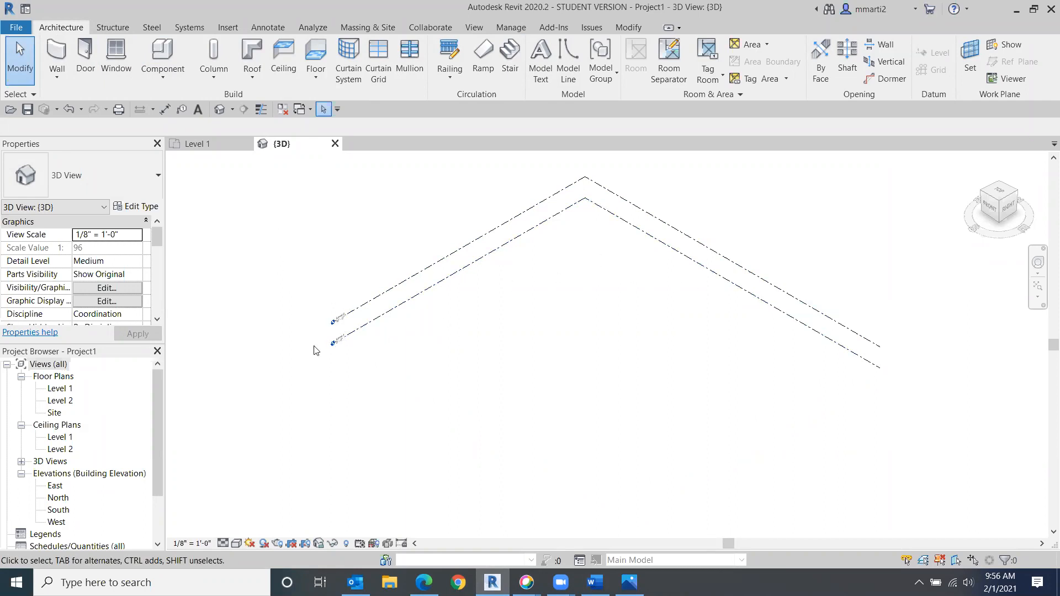
pyautogui.doubleClick(55, 389)
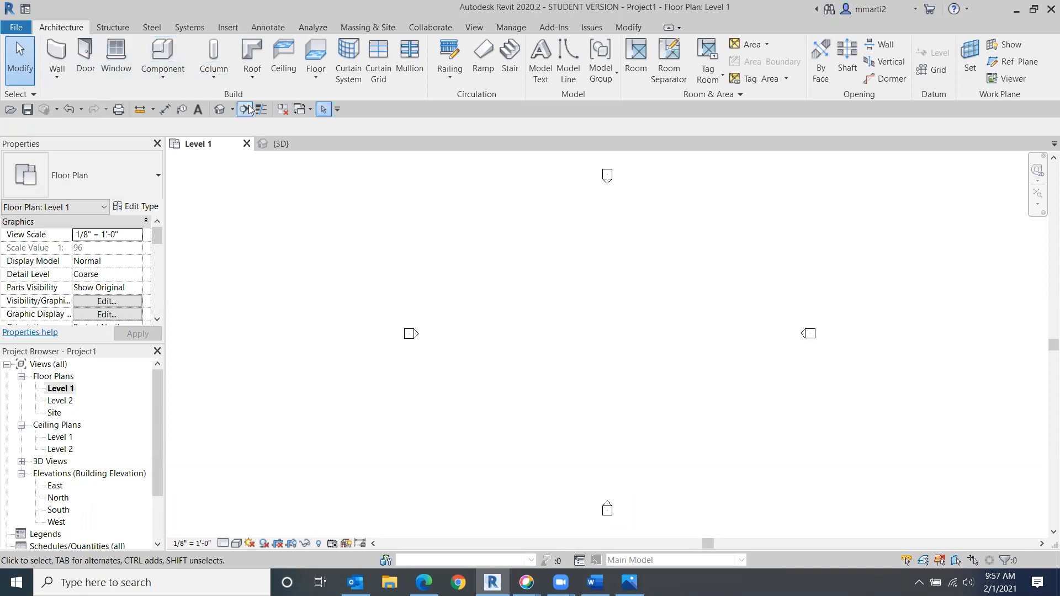
pyautogui.click(58, 52)
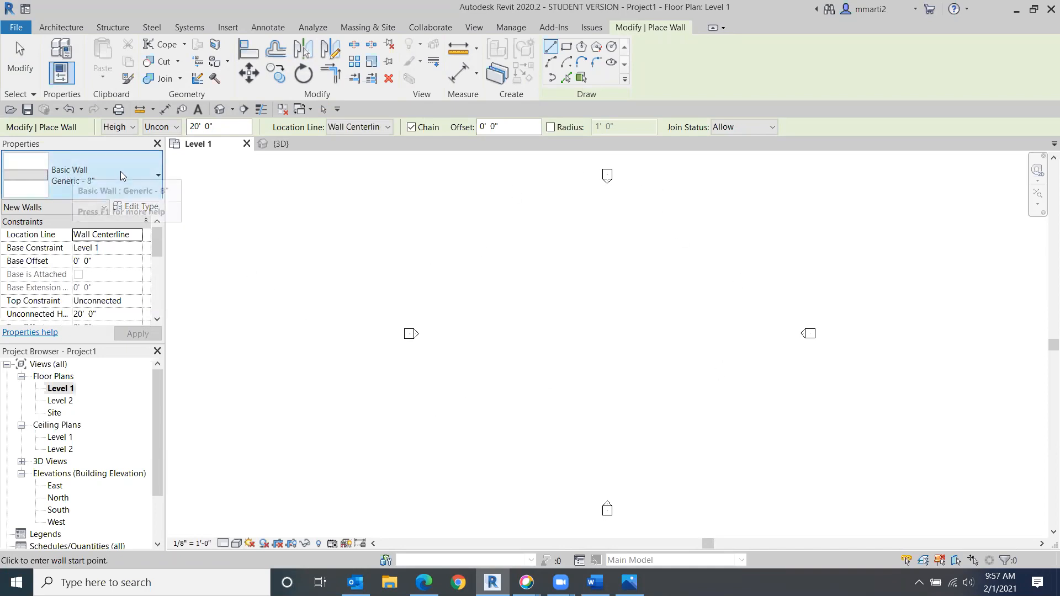
pyautogui.click(518, 254)
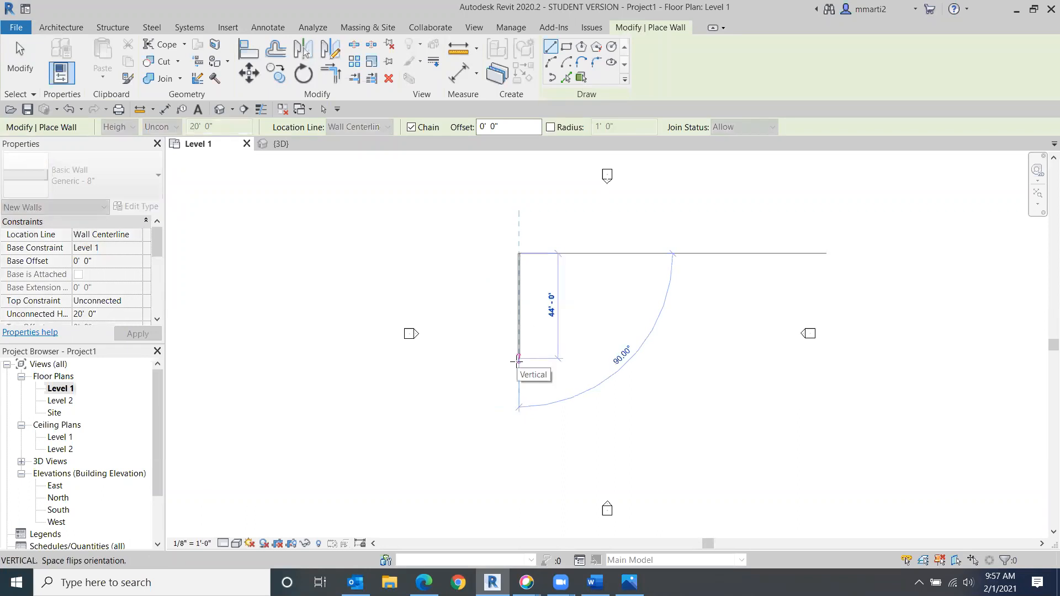
pyautogui.click(518, 359)
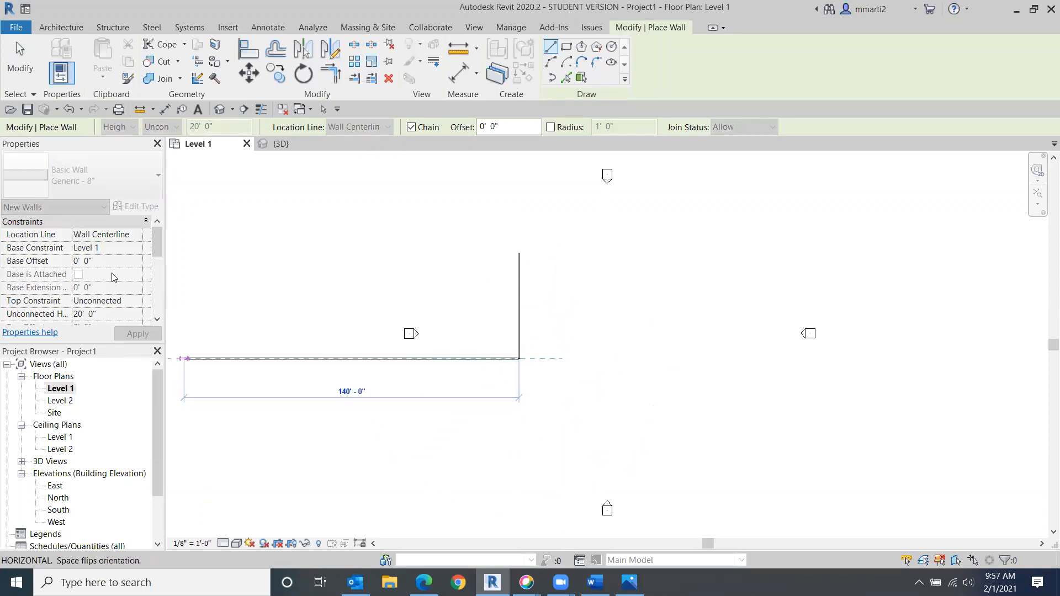
pyautogui.click(11, 68)
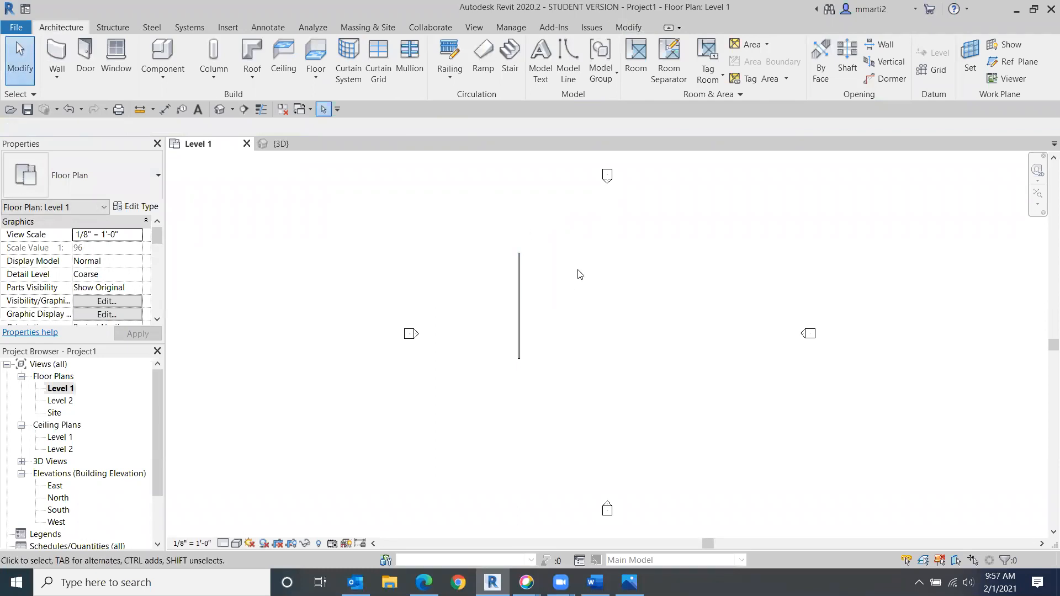
# - Open the West and South elevations and set the wall's unconnected height to 100'
pyautogui.doubleClick(417, 336)
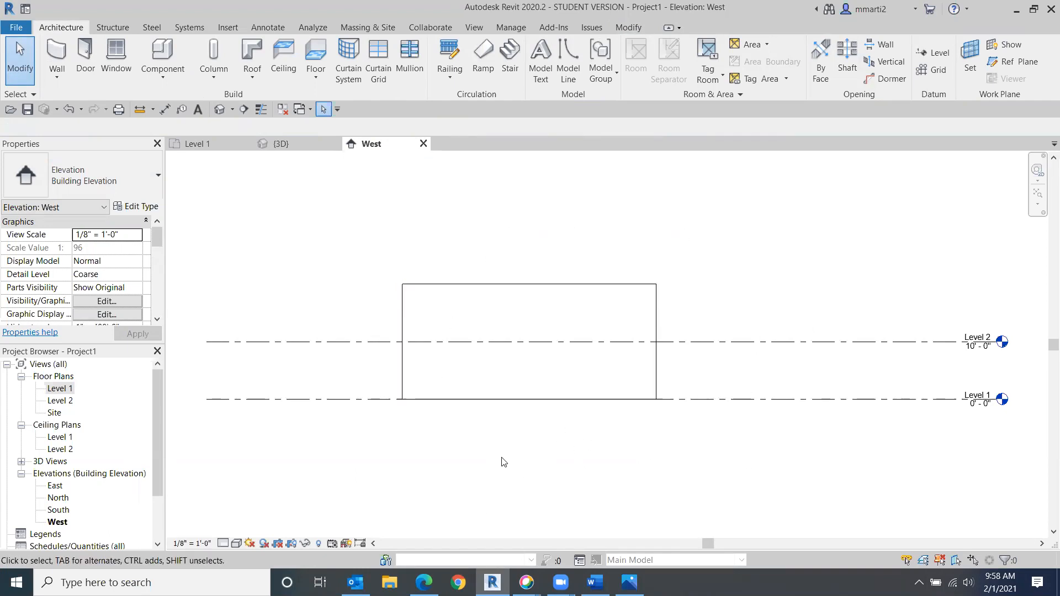
pyautogui.doubleClick(58, 510)
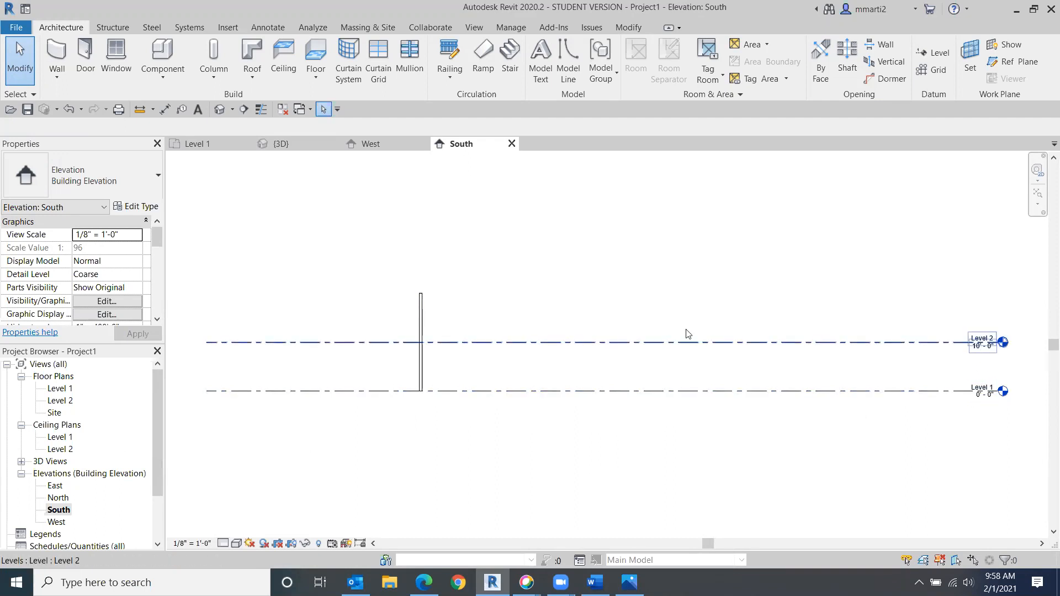
pyautogui.click(421, 308)
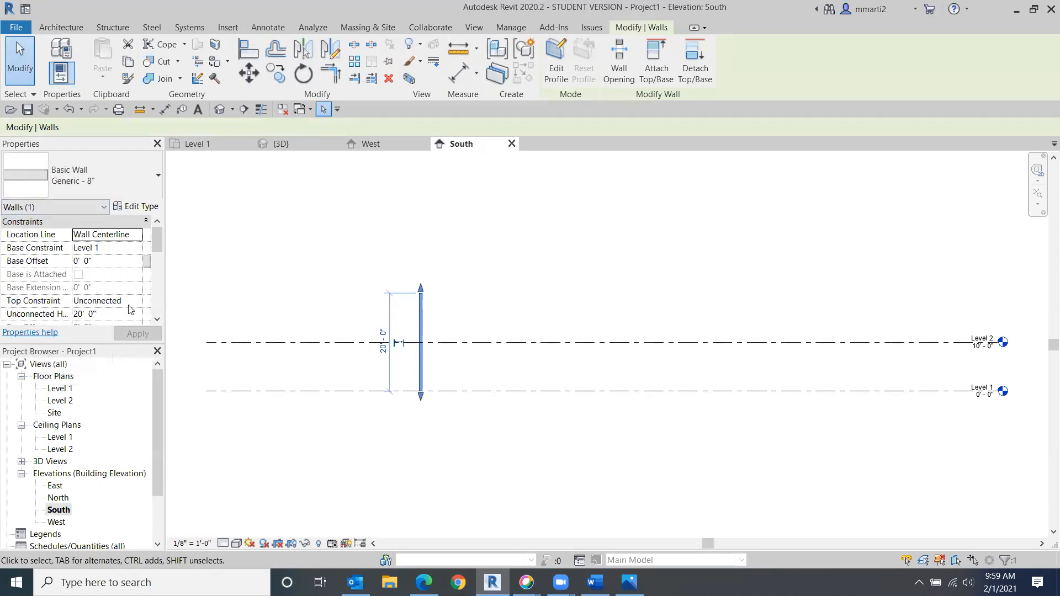
pyautogui.click(101, 314)
pyautogui.moveTo(93, 314); pyautogui.dragTo(73, 314)
pyautogui.write('100')
pyautogui.press('Return')
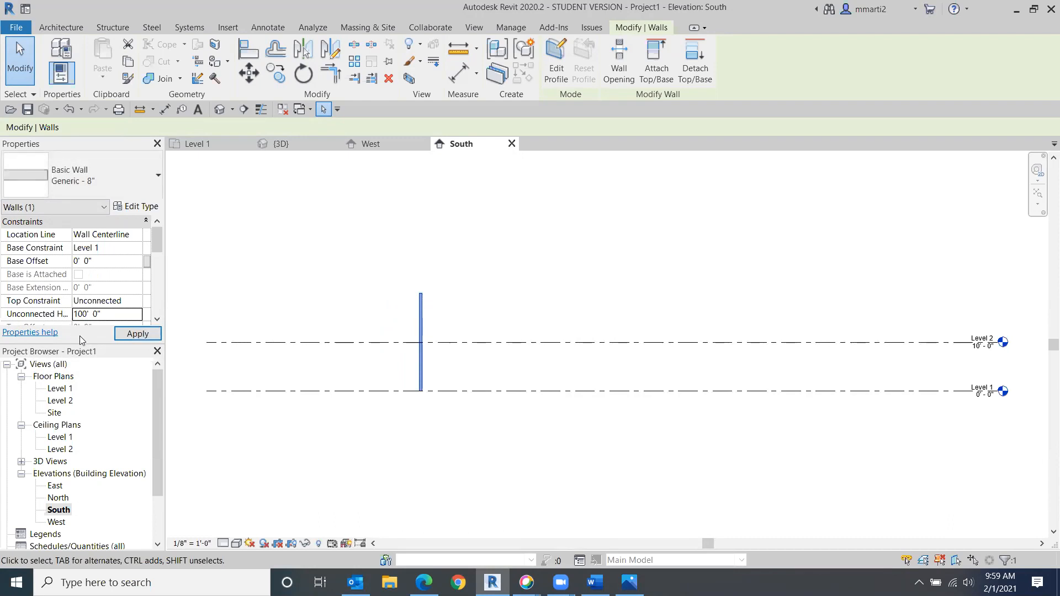
pyautogui.click(150, 335)
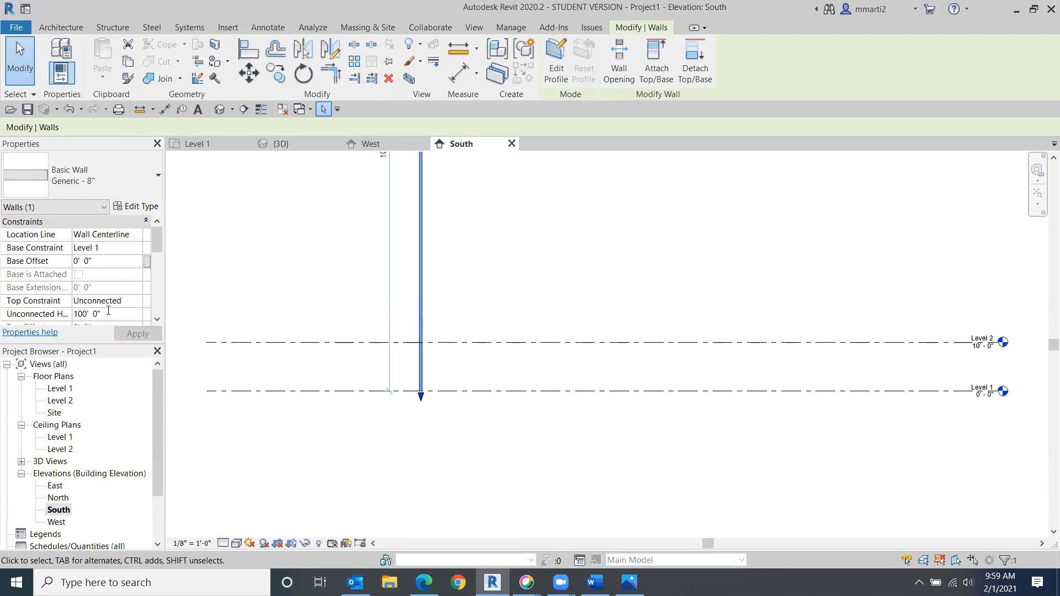
# - Set the selected wall's unconnected height to 1' and apply it
pyautogui.moveTo(100, 319); pyautogui.dragTo(66, 318)
pyautogui.write('1')
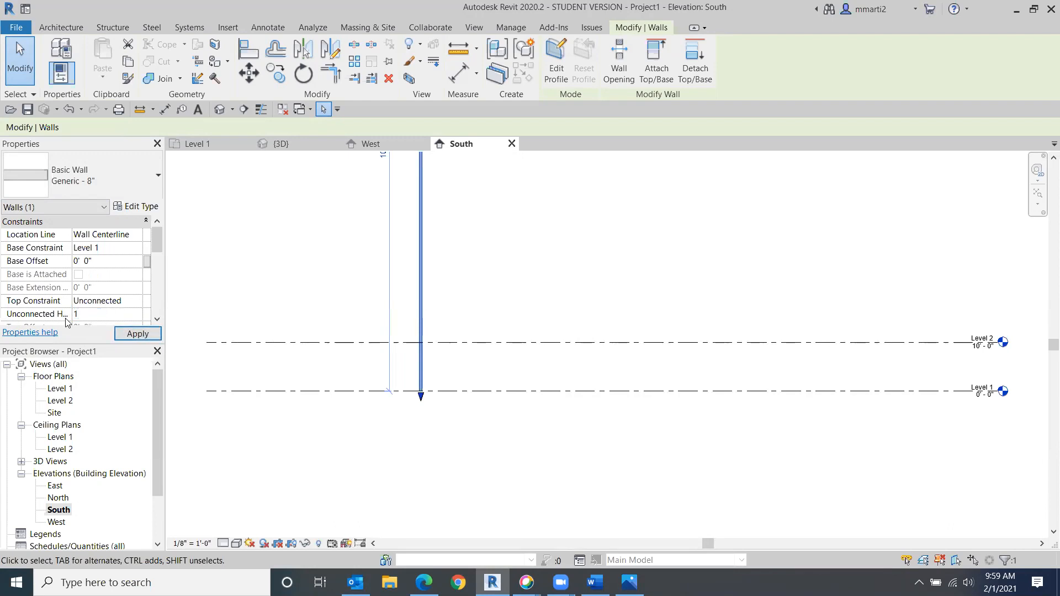
pyautogui.press('Return')
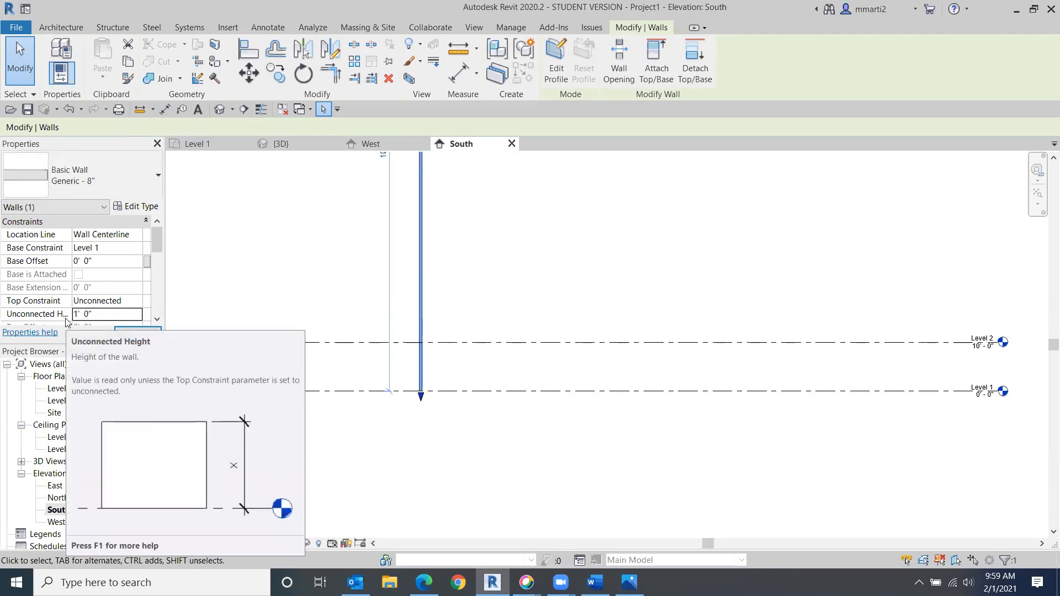
pyautogui.click(135, 333)
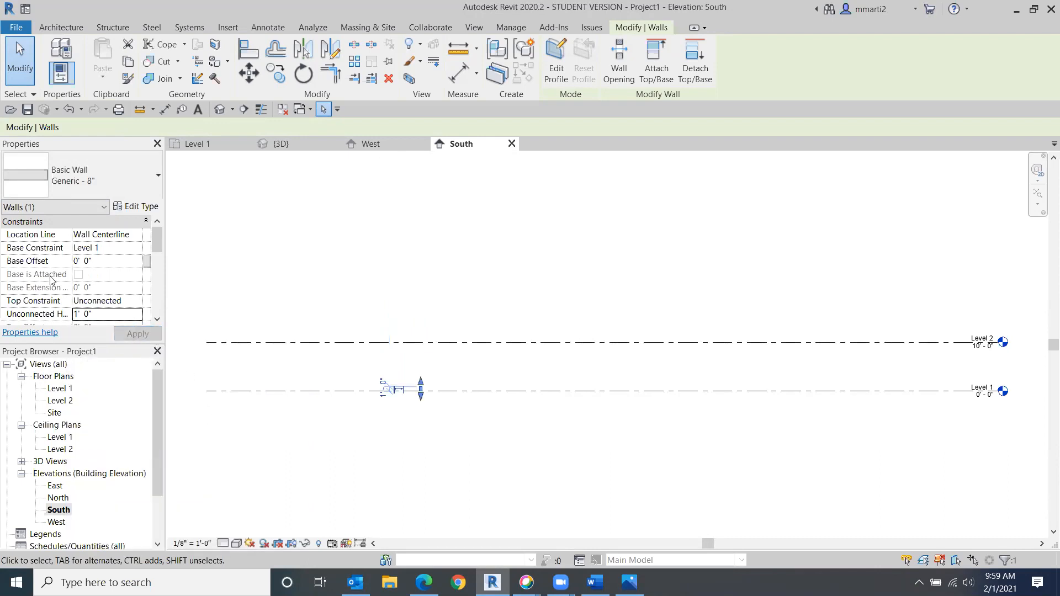
# - Set the wall's unconnected height to 4' 6" and apply it
pyautogui.click(80, 314)
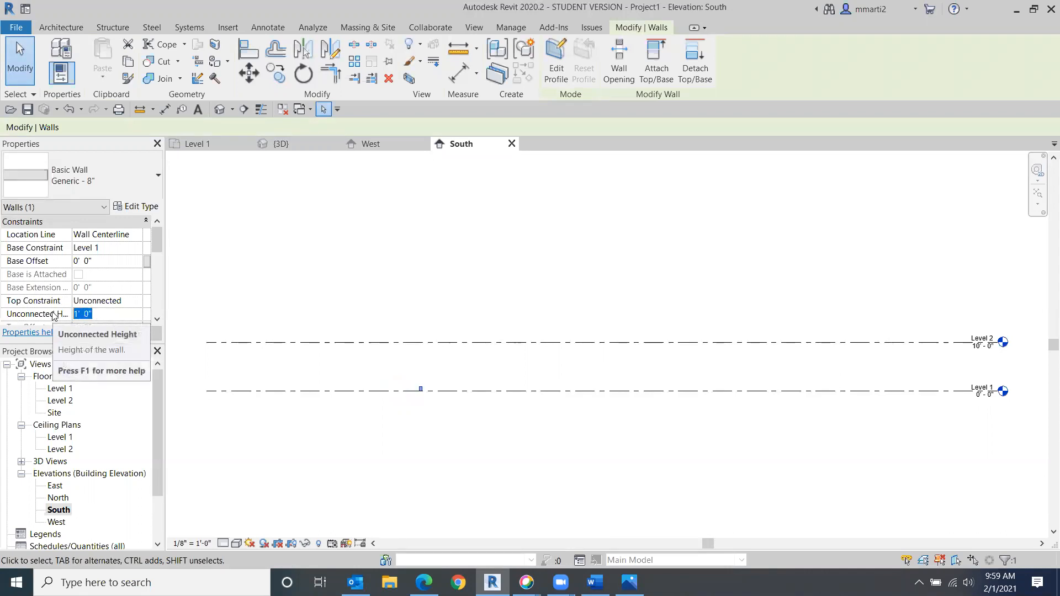
pyautogui.write('4')
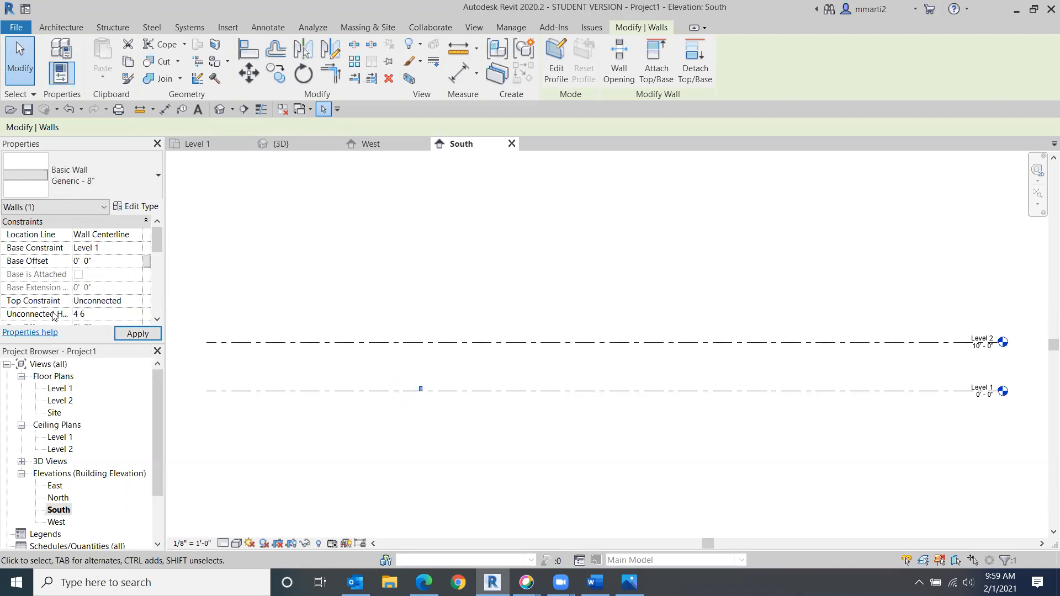
pyautogui.write('6')
pyautogui.press('Return')
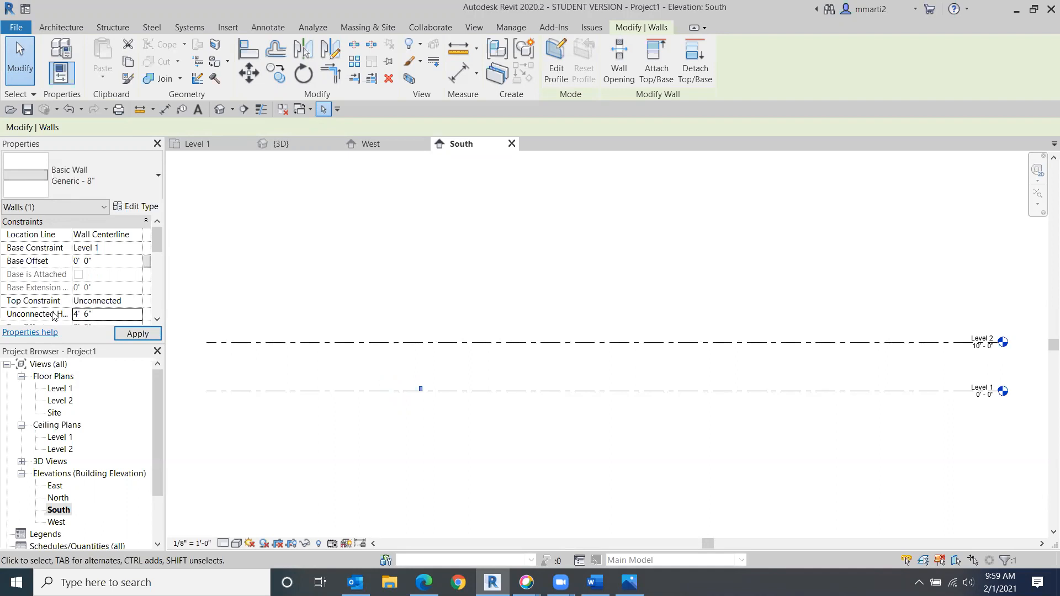
pyautogui.click(148, 335)
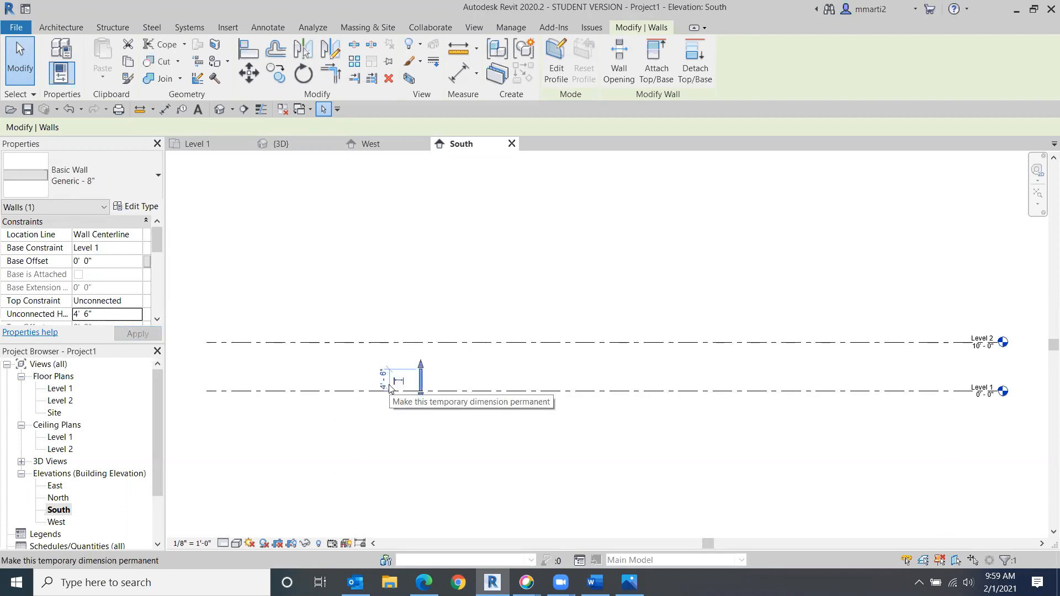
# - Set the wall's unconnected height to 12' 8"
pyautogui.click(96, 317)
pyautogui.moveTo(96, 315); pyautogui.dragTo(66, 317)
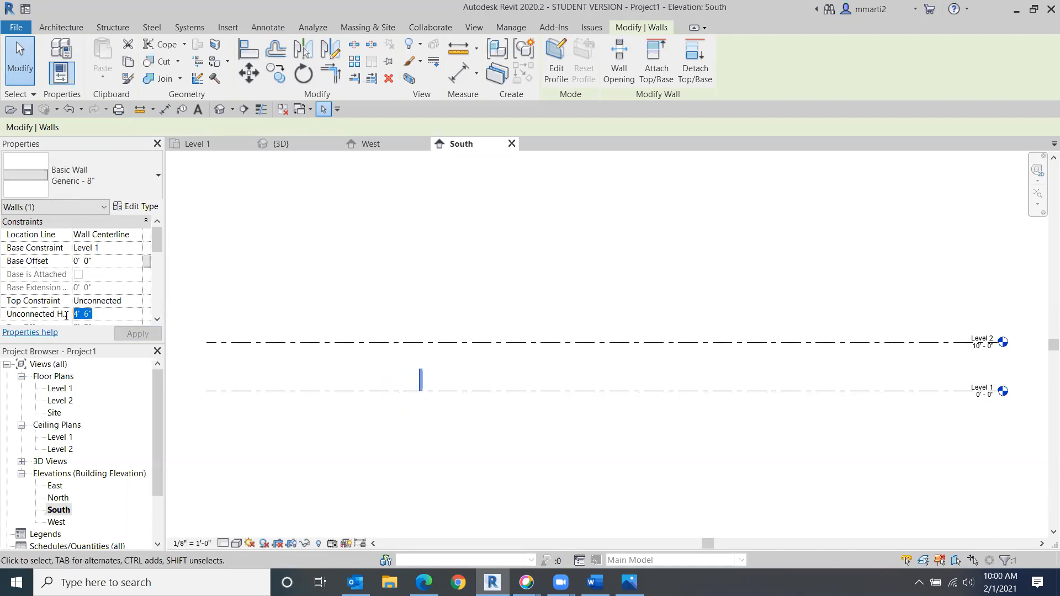
pyautogui.write('2 8')
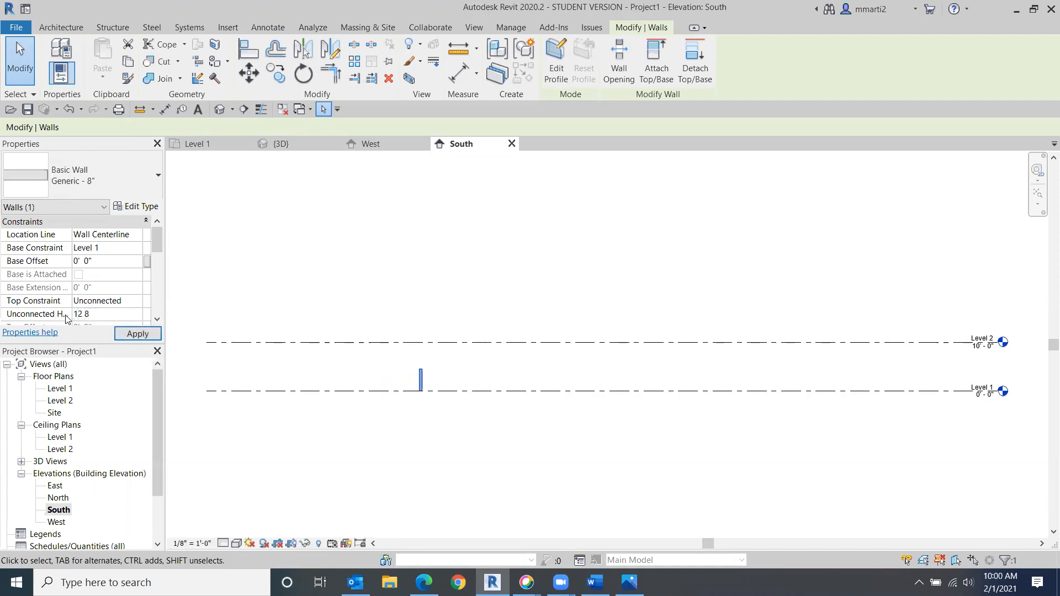
pyautogui.press('Return')
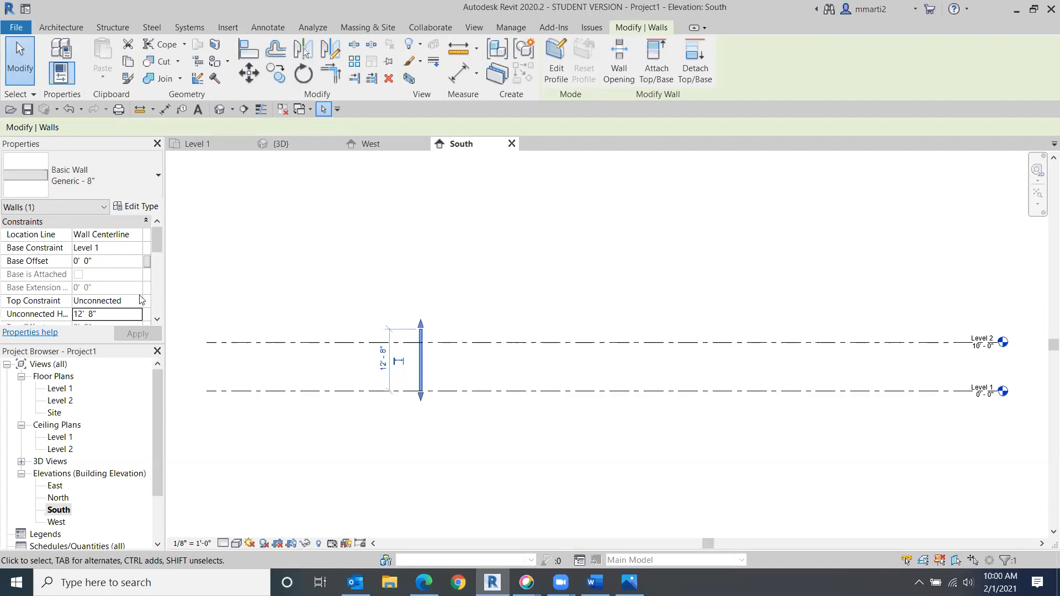
# - Deselect the wall and open the Level 1 floor plan
pyautogui.moveTo(155, 241)
pyautogui.mouseDown()
pyautogui.moveTo(161, 280)
pyautogui.moveTo(157, 241)
pyautogui.mouseUp()
pyautogui.click(453, 420)
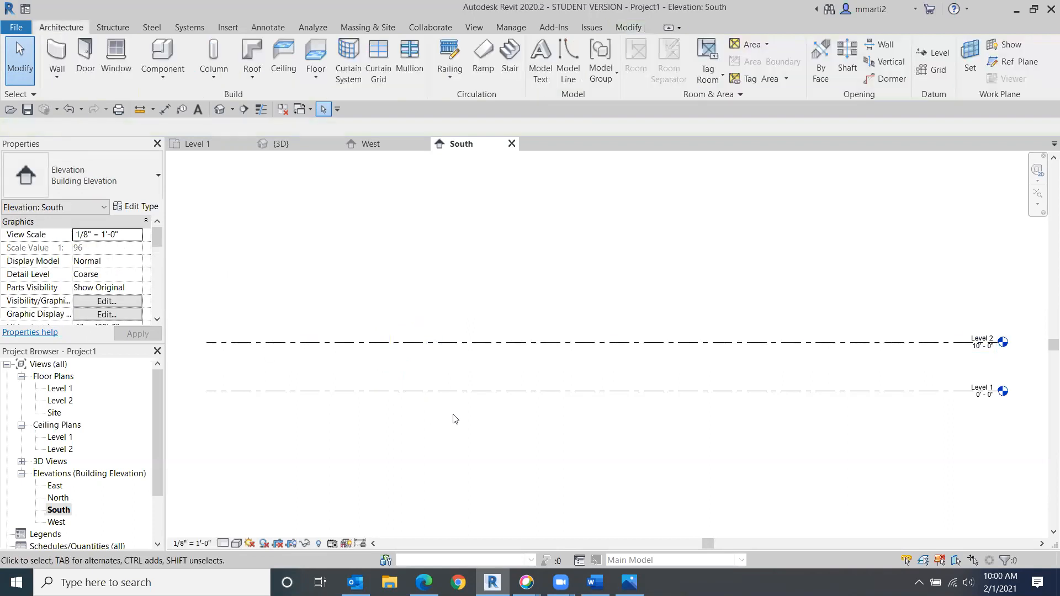
pyautogui.click(61, 390)
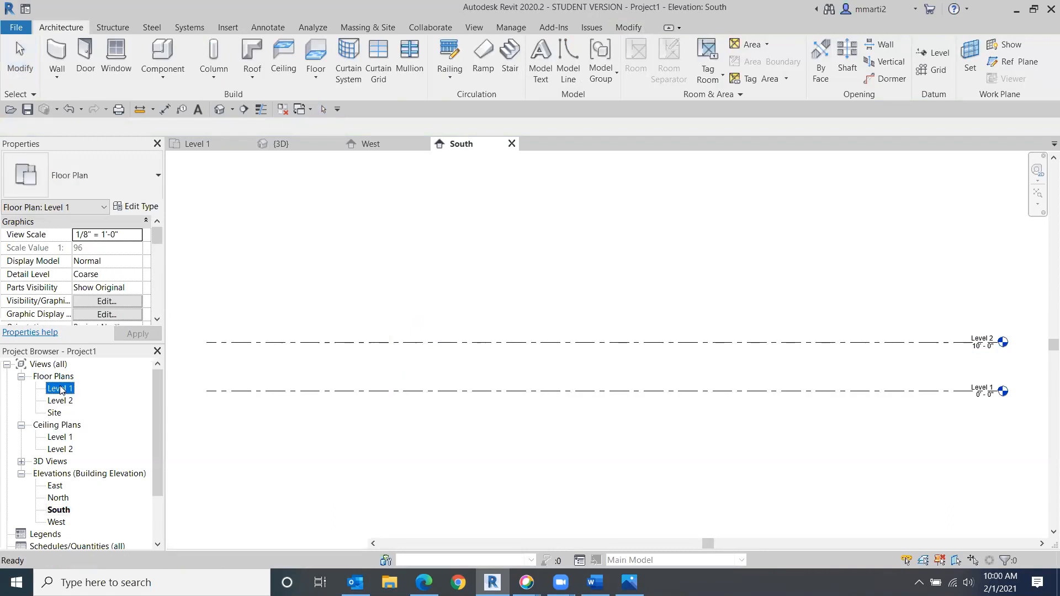
pyautogui.doubleClick(60, 389)
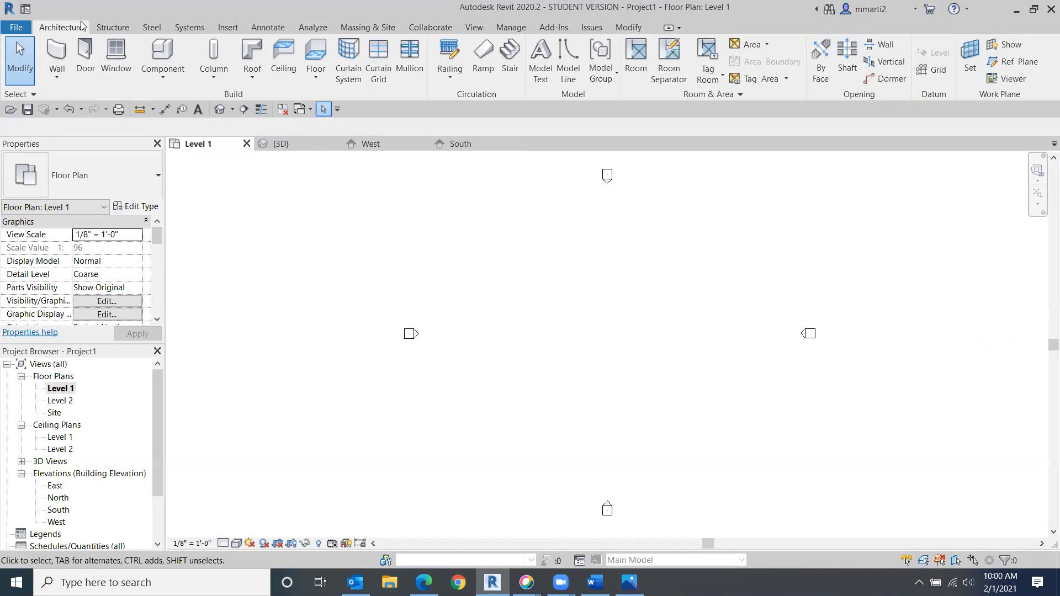
# - Start the Wall tool and inspect the top constraint and location line options
pyautogui.click(53, 48)
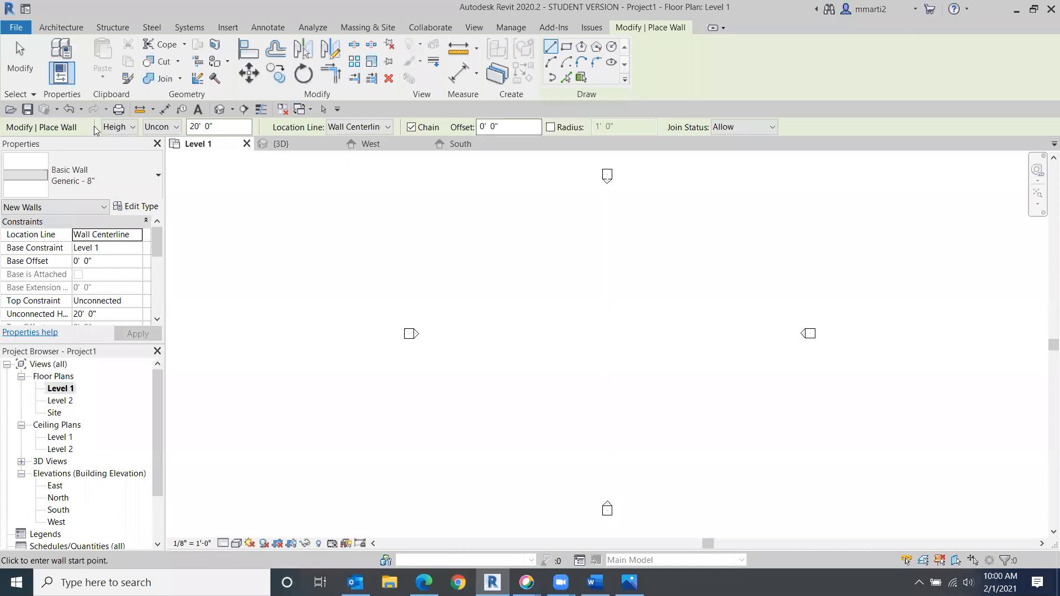
pyautogui.click(176, 129)
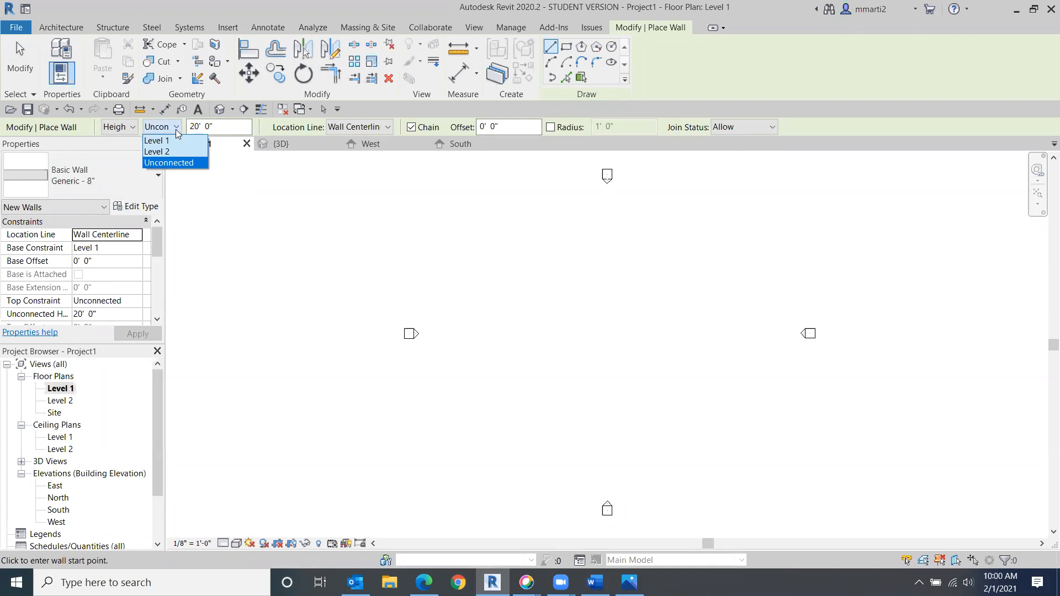
pyautogui.click(176, 129)
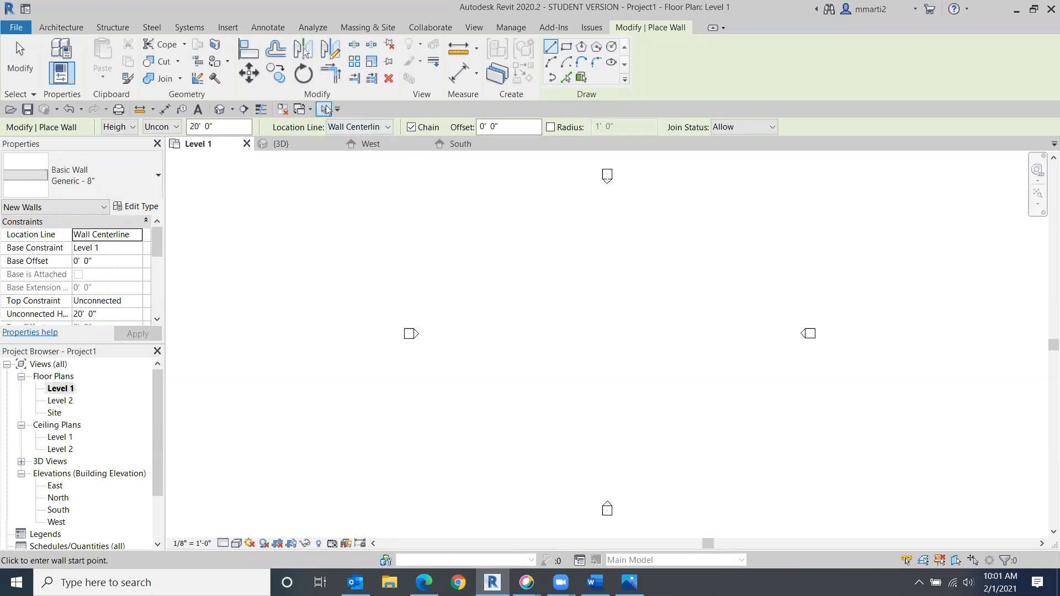
pyautogui.click(387, 130)
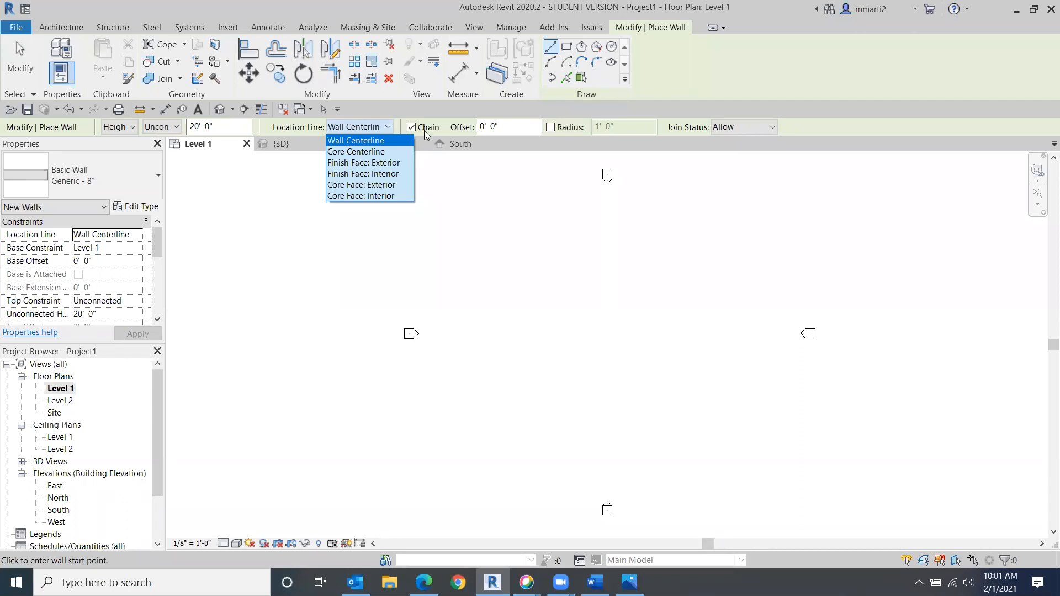
# - Draw a continuous chain of Generic - 8" walls forming a stepped outline, starting with a 16' horizontal segment
pyautogui.click(532, 270)
pyautogui.click(528, 270)
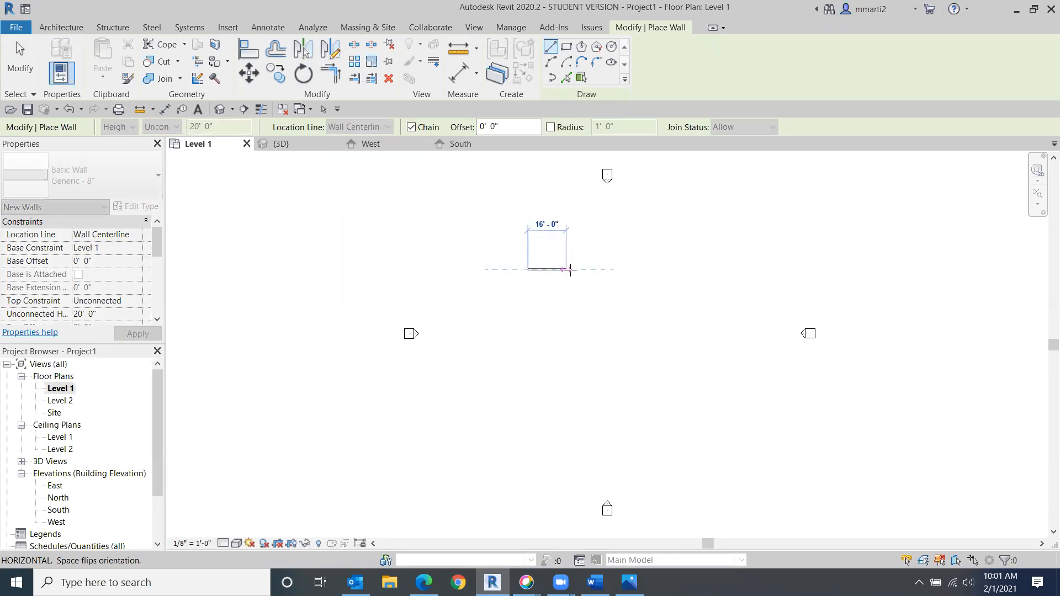
pyautogui.click(566, 270)
pyautogui.click(566, 299)
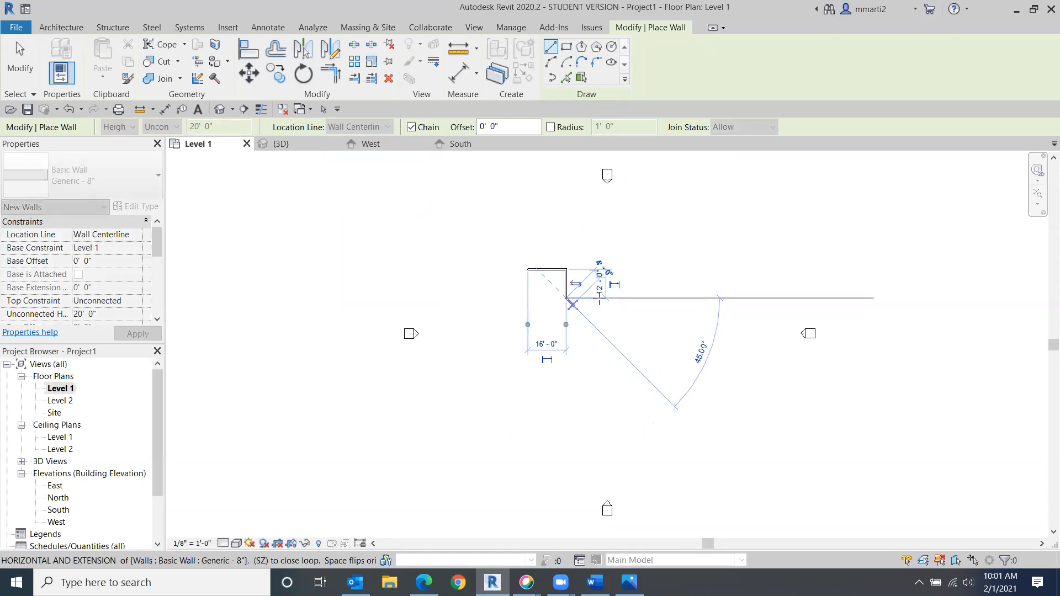
pyautogui.click(623, 298)
pyautogui.click(623, 336)
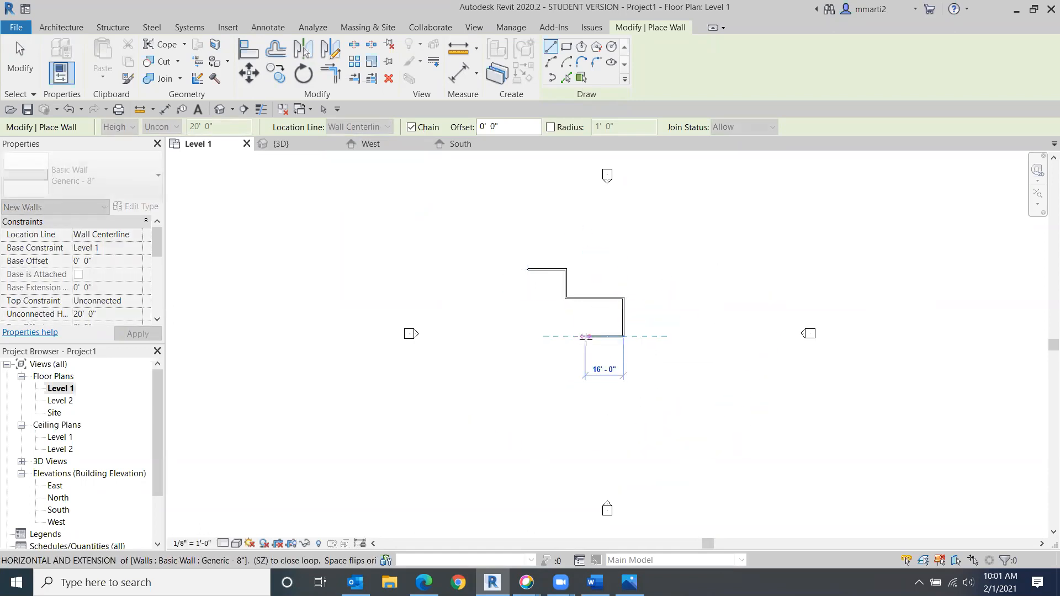
pyautogui.click(565, 336)
pyautogui.click(566, 413)
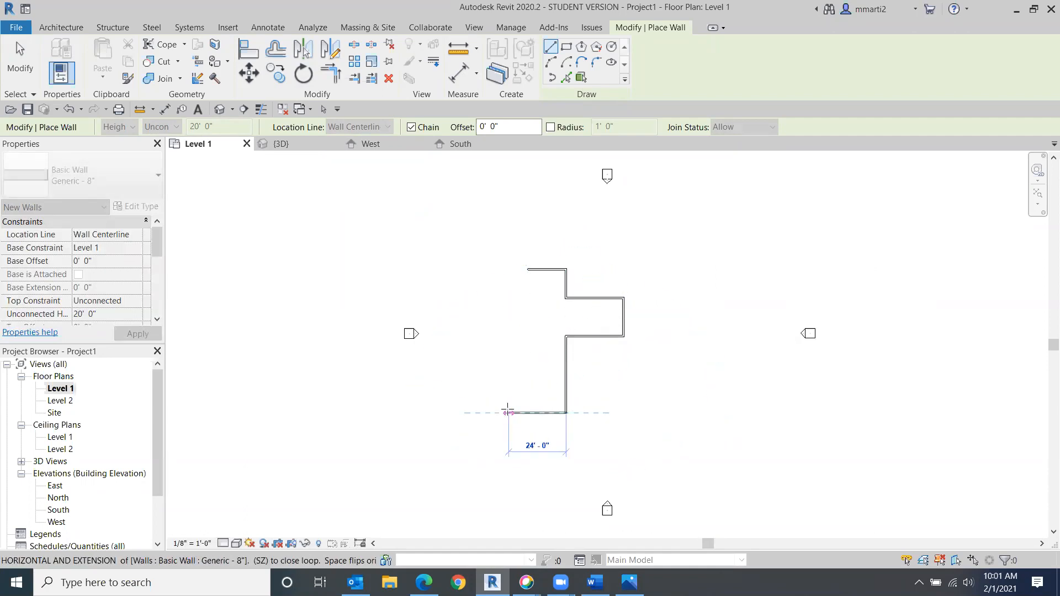
pyautogui.click(509, 412)
pyautogui.rightClick(452, 311)
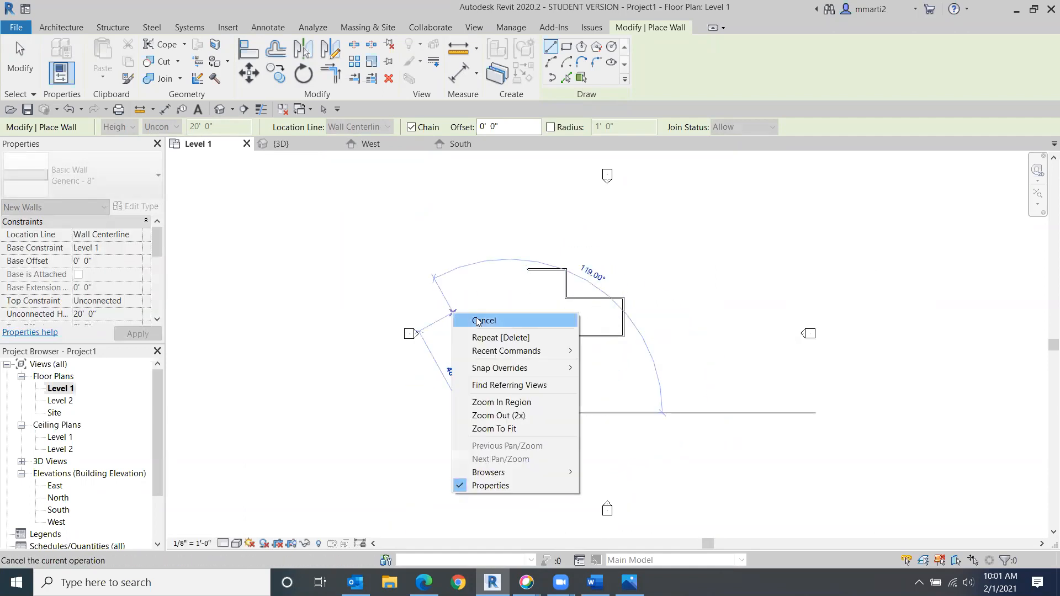
pyautogui.click(480, 313)
# - Draw a second chained wall run with an angled segment, then exit the Wall tool
pyautogui.click(475, 234)
pyautogui.click(600, 235)
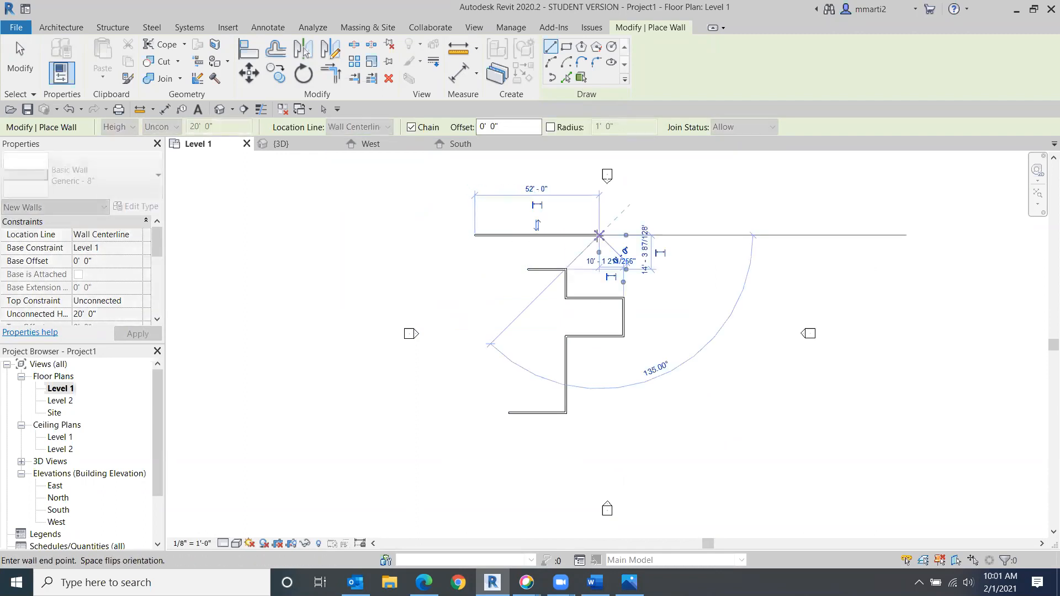
pyautogui.click(608, 269)
pyautogui.click(665, 269)
pyautogui.rightClick(667, 272)
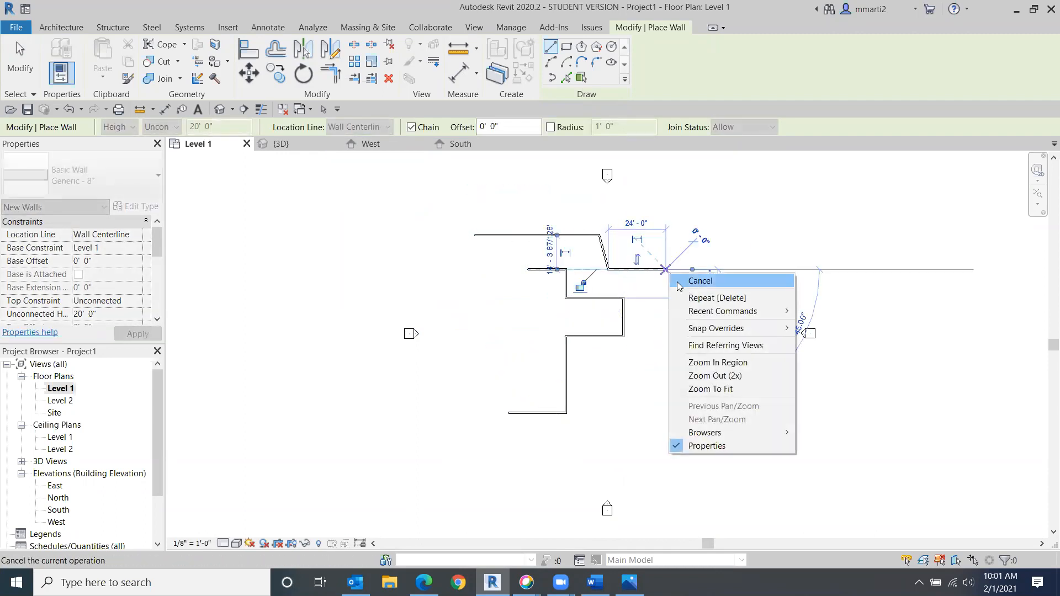
pyautogui.click(679, 282)
pyautogui.rightClick(695, 323)
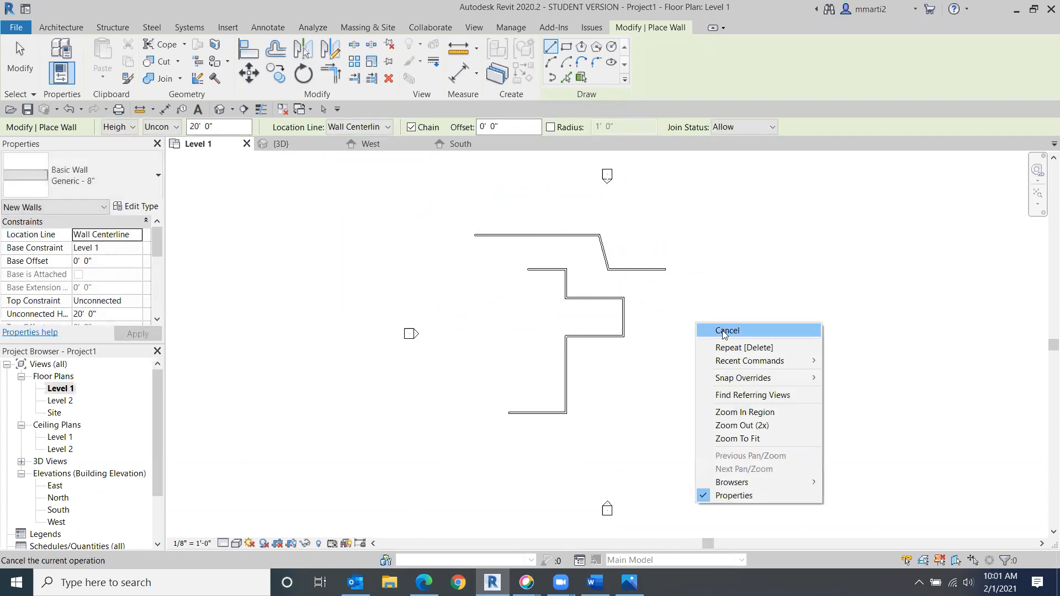
pyautogui.click(724, 332)
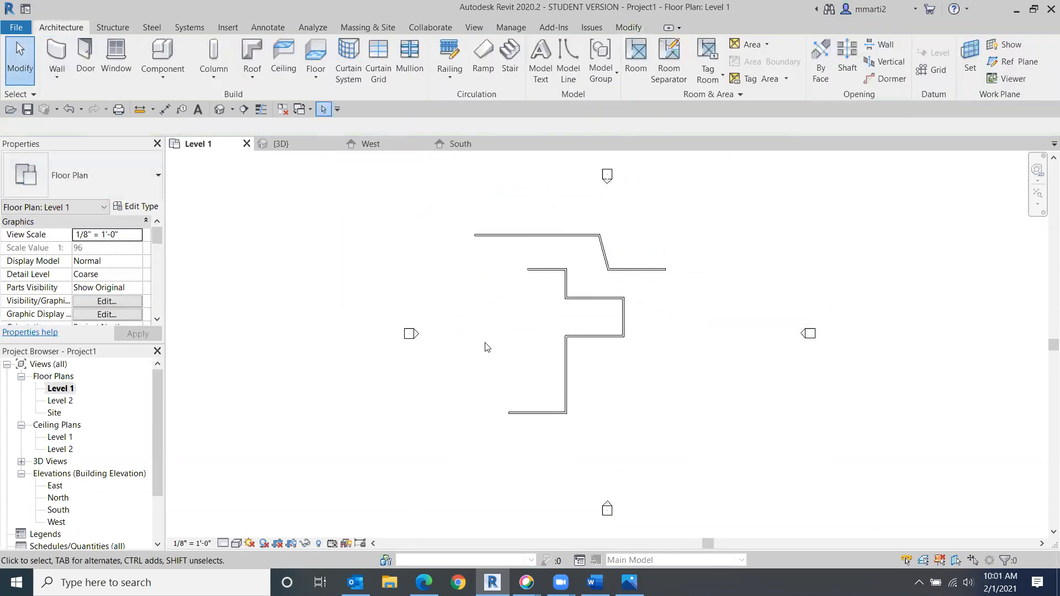
# - Restart the Wall tool with Chain turned off and draw three separate 16' horizontal walls in a row below the outline
pyautogui.click(67, 51)
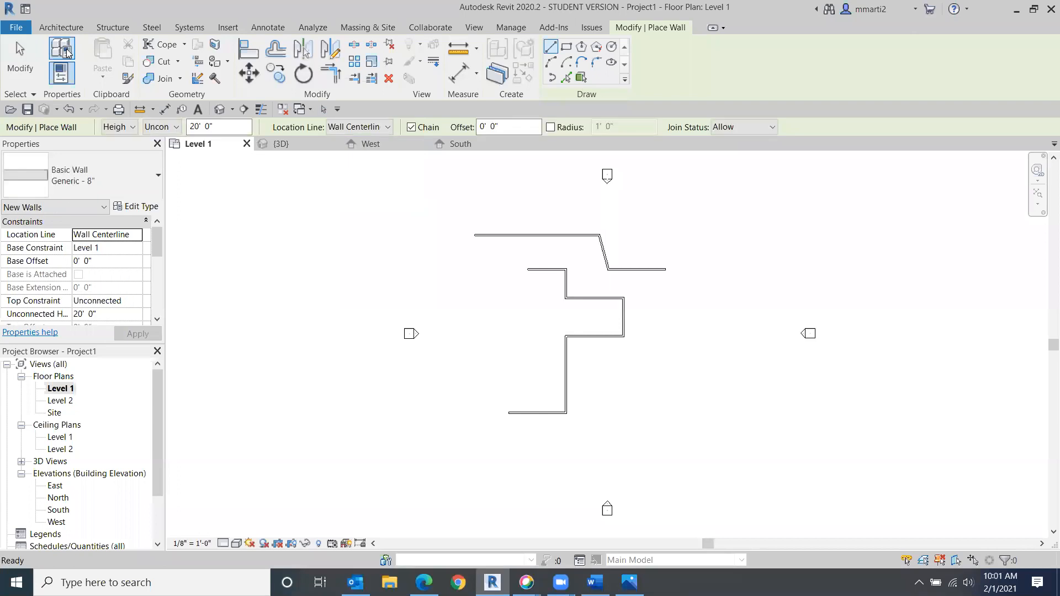
pyautogui.click(18, 55)
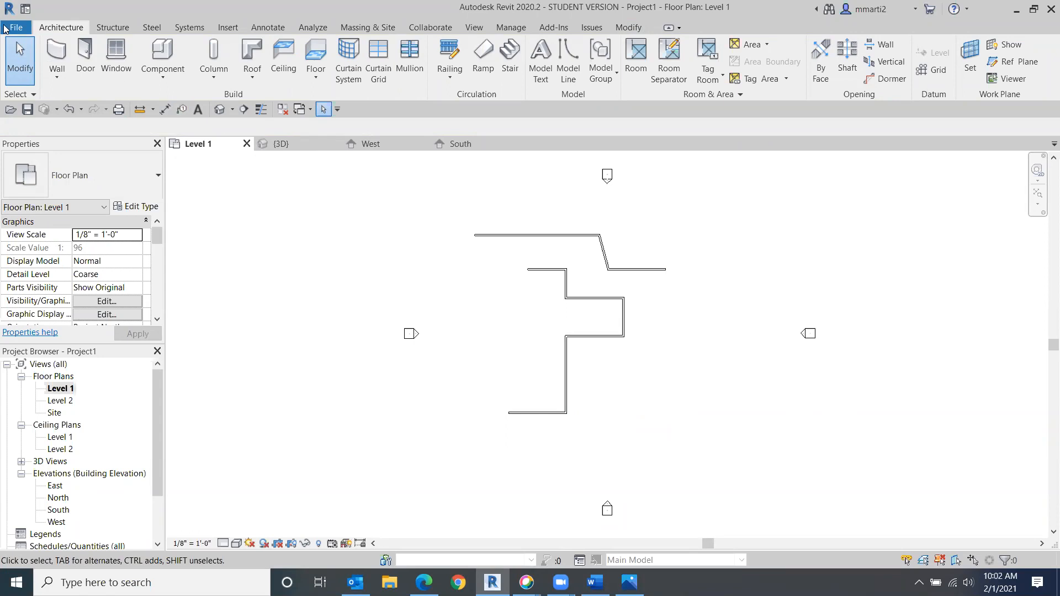
pyautogui.click(66, 48)
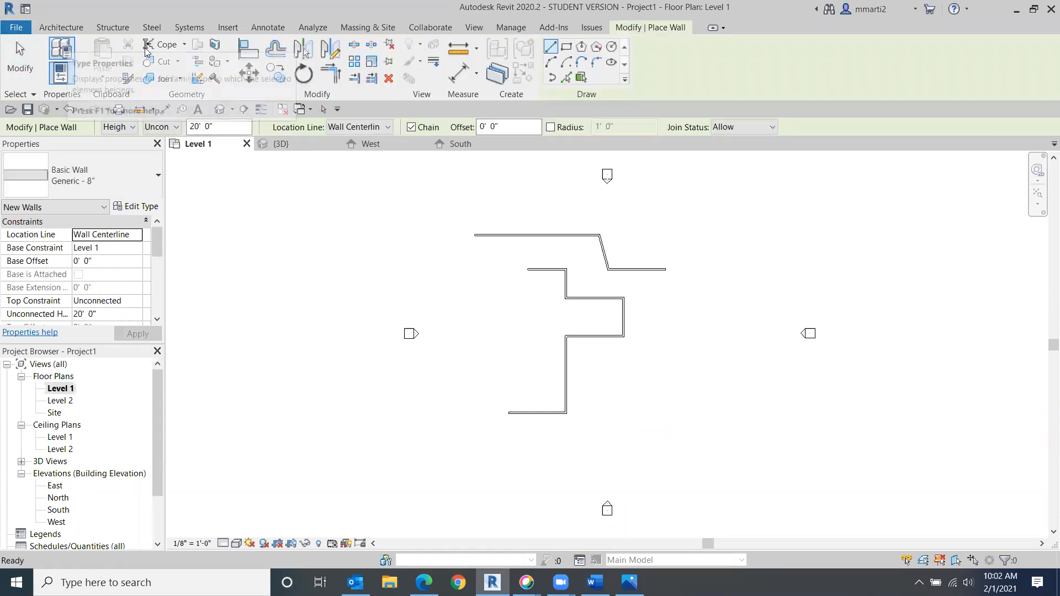
pyautogui.click(411, 128)
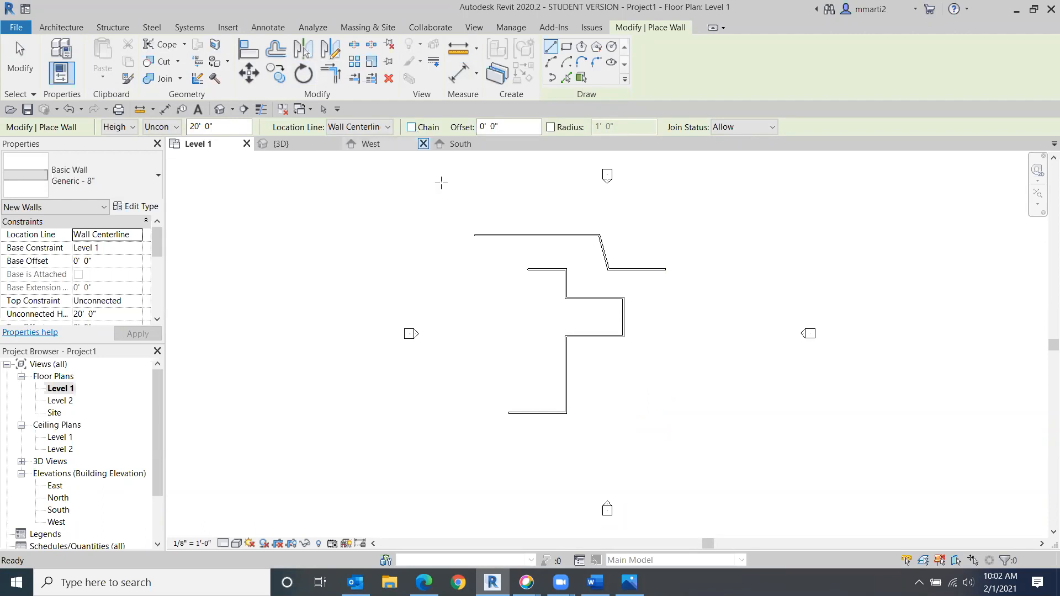
pyautogui.click(586, 436)
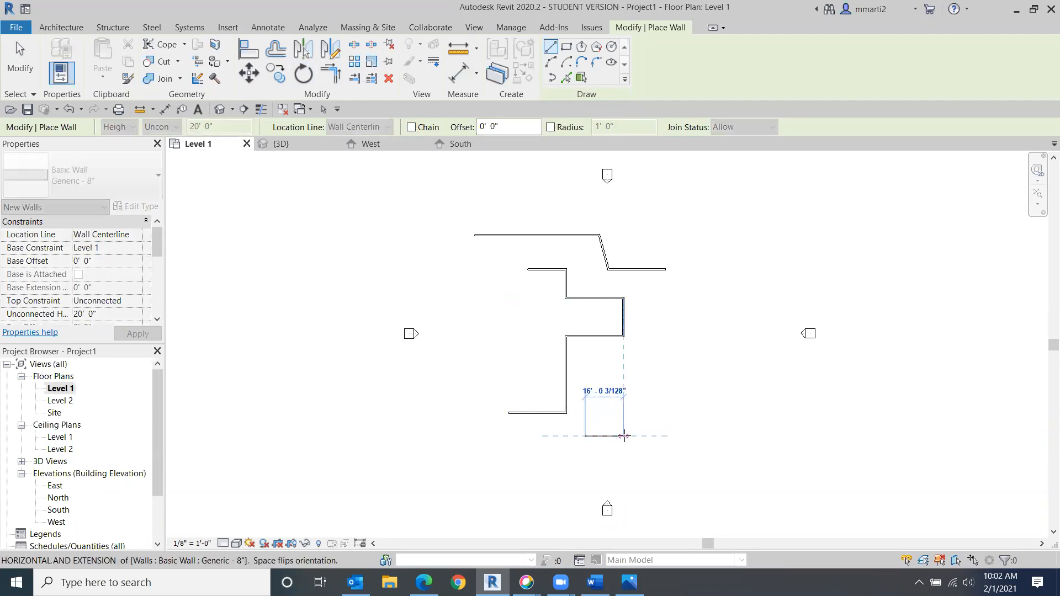
pyautogui.click(624, 436)
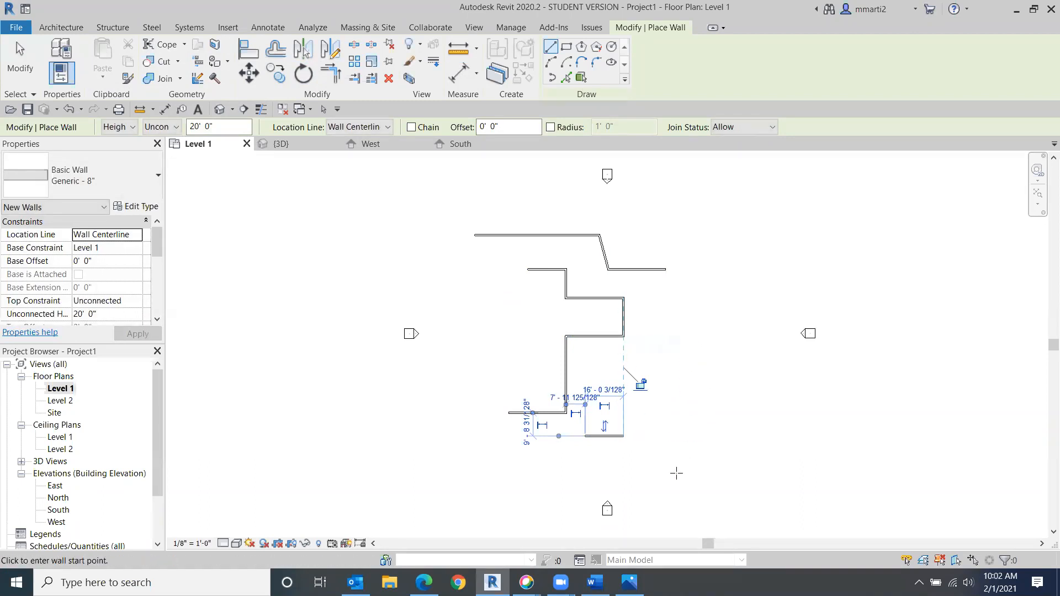
pyautogui.click(671, 437)
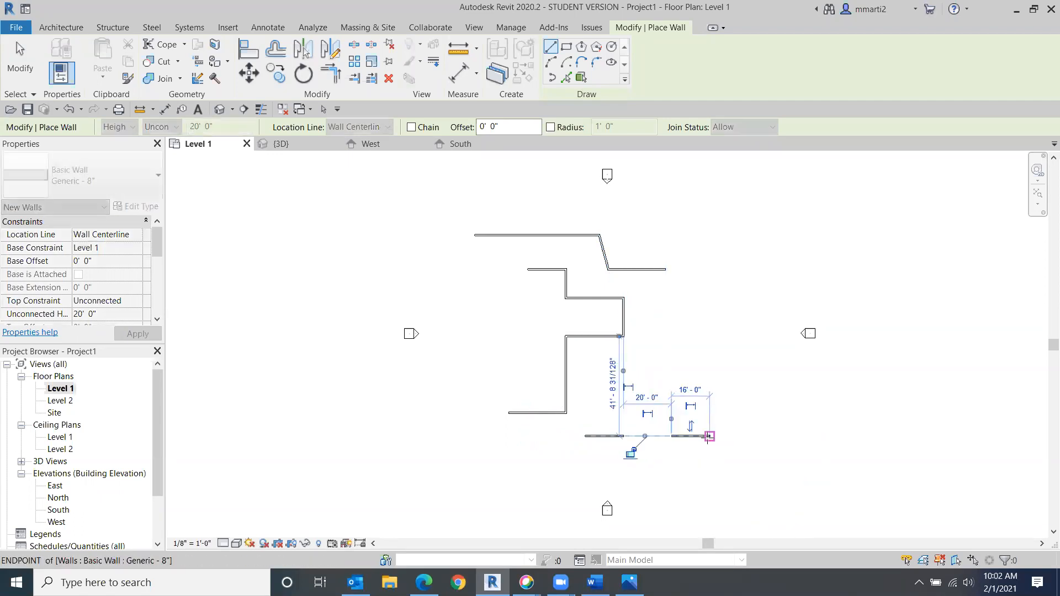
pyautogui.click(710, 436)
pyautogui.click(776, 436)
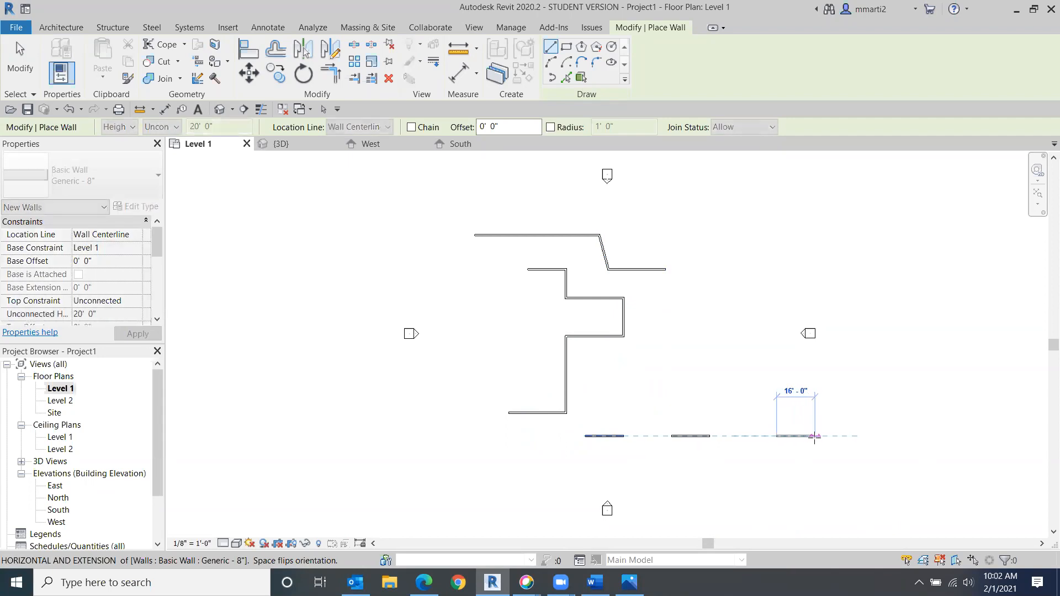
pyautogui.click(815, 436)
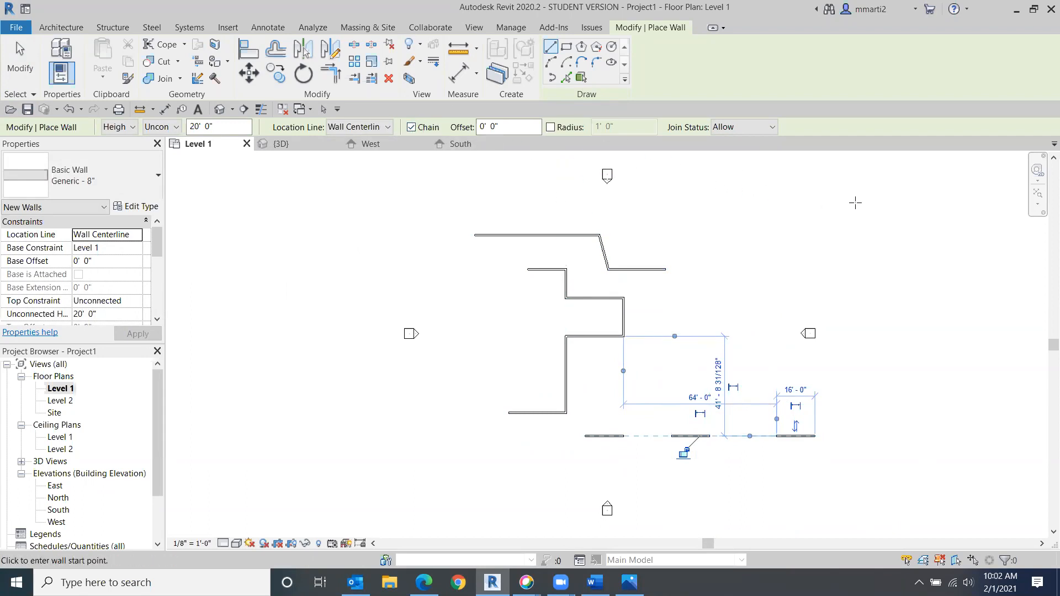
pyautogui.click(26, 53)
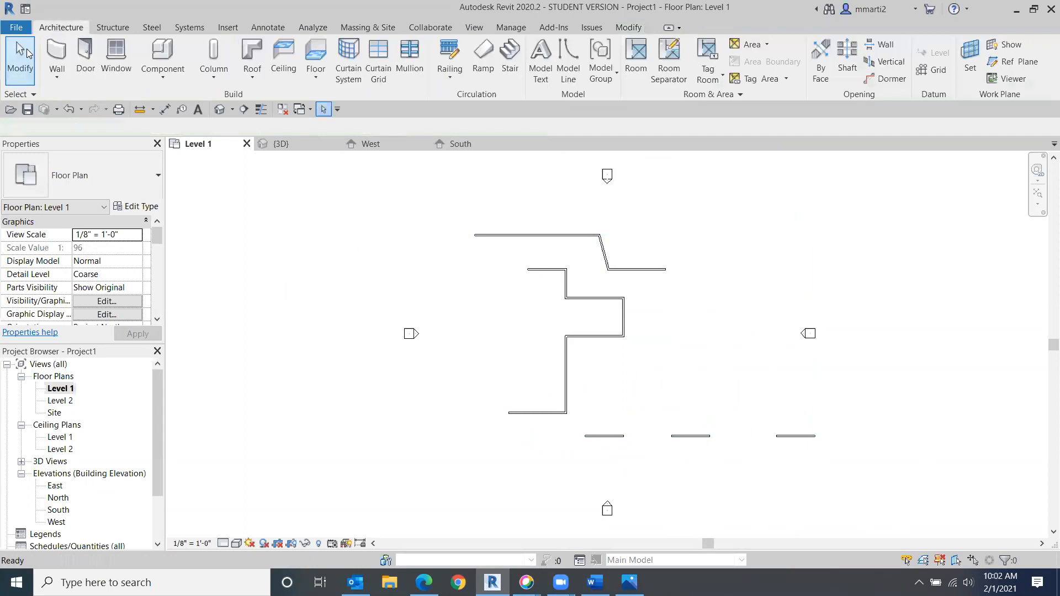
# - Start the Wall tool and draw a separate horizontal wall about 10' long using the Wall Centerline location line
pyautogui.click(548, 270)
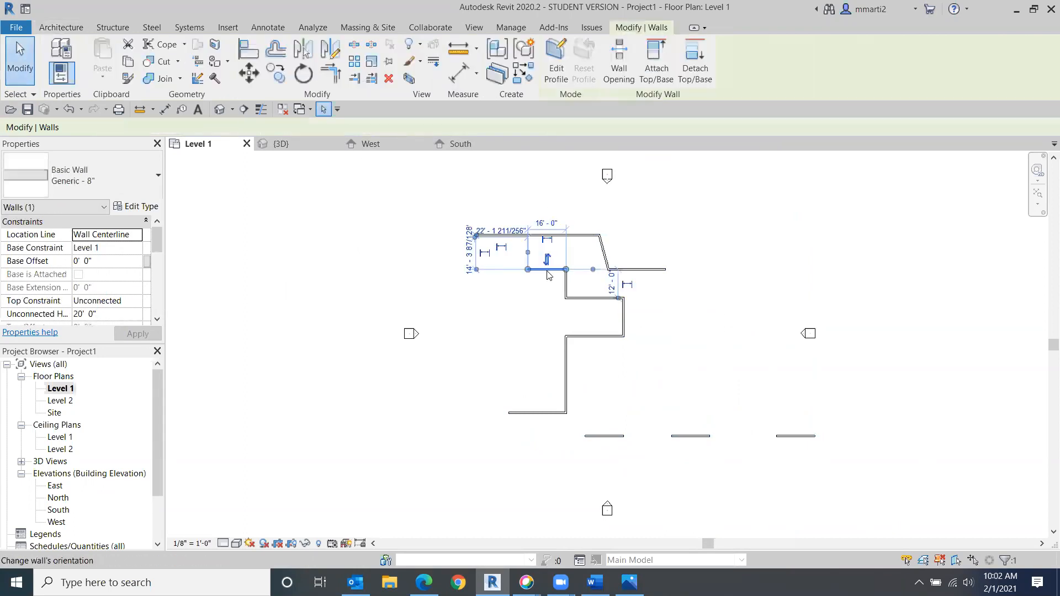
pyautogui.click(20, 58)
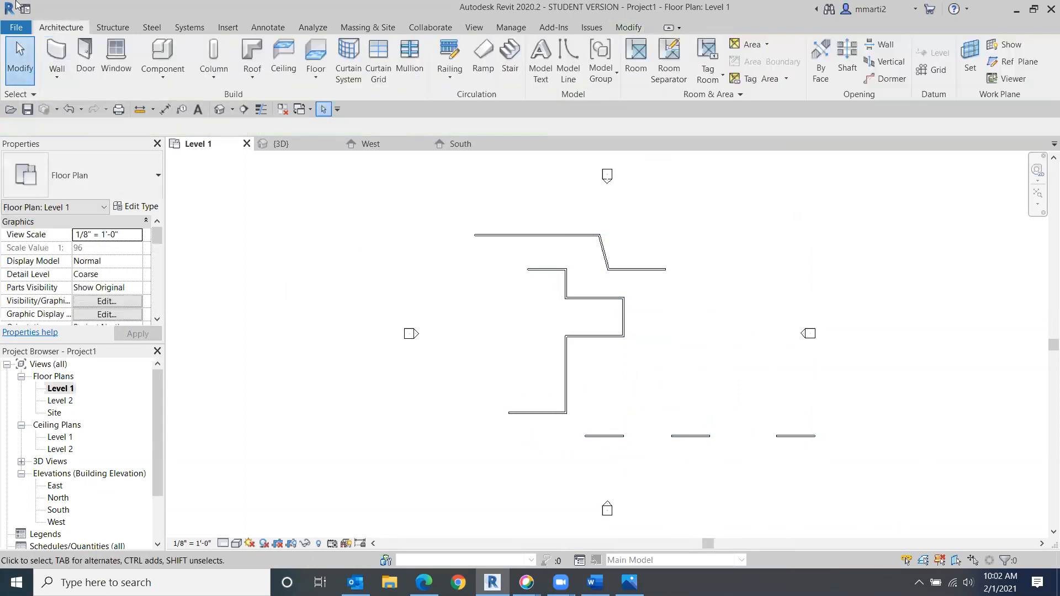
pyautogui.click(57, 55)
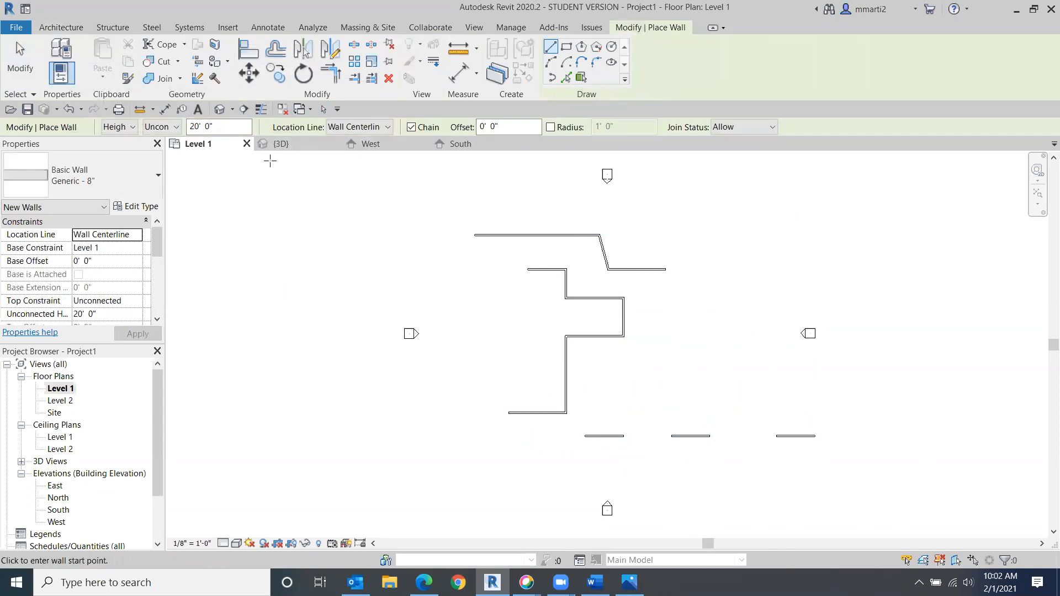
pyautogui.scroll(5, 478, 276)
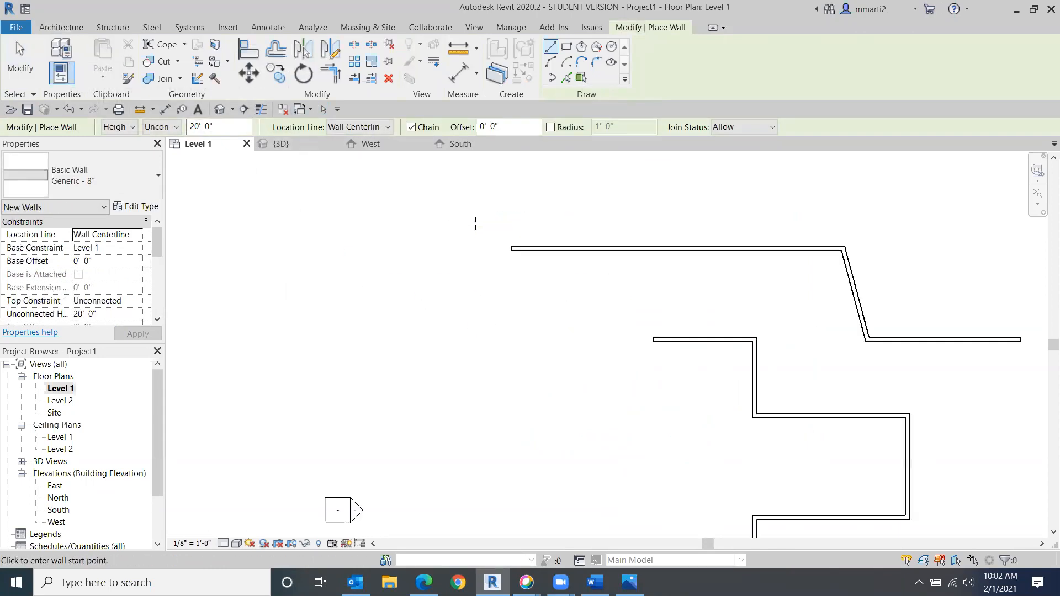
pyautogui.moveTo(516, 196); pyautogui.dragTo(351, 560, button='middle')
pyautogui.click(433, 377)
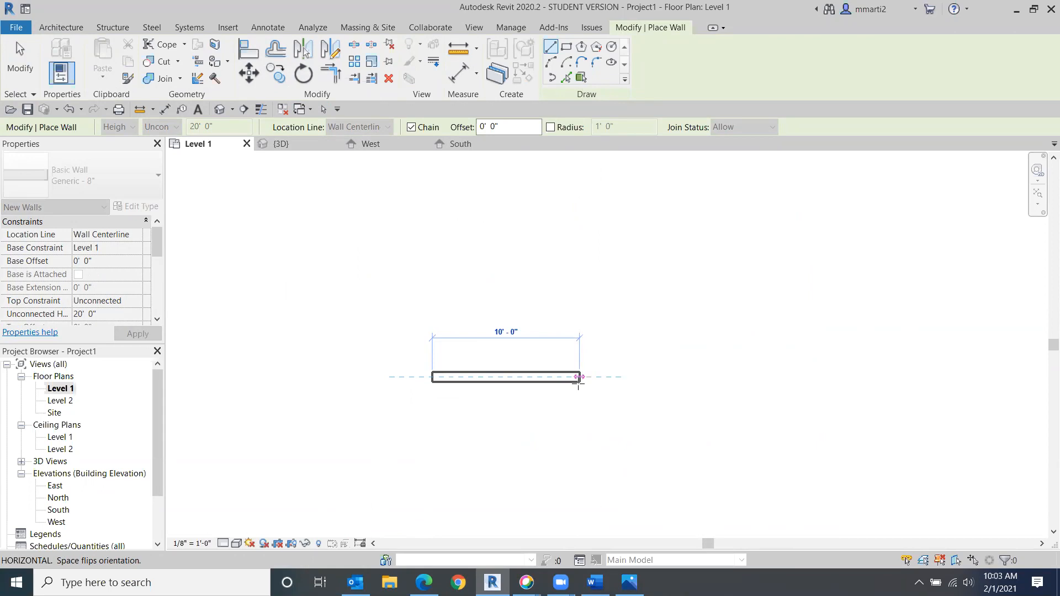
pyautogui.click(578, 378)
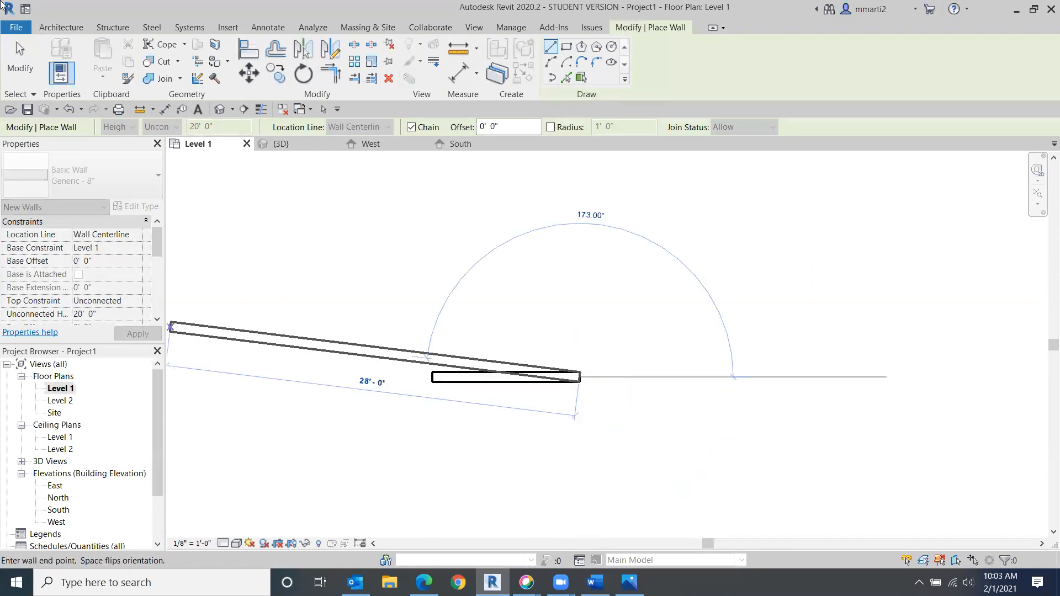
pyautogui.click(20, 55)
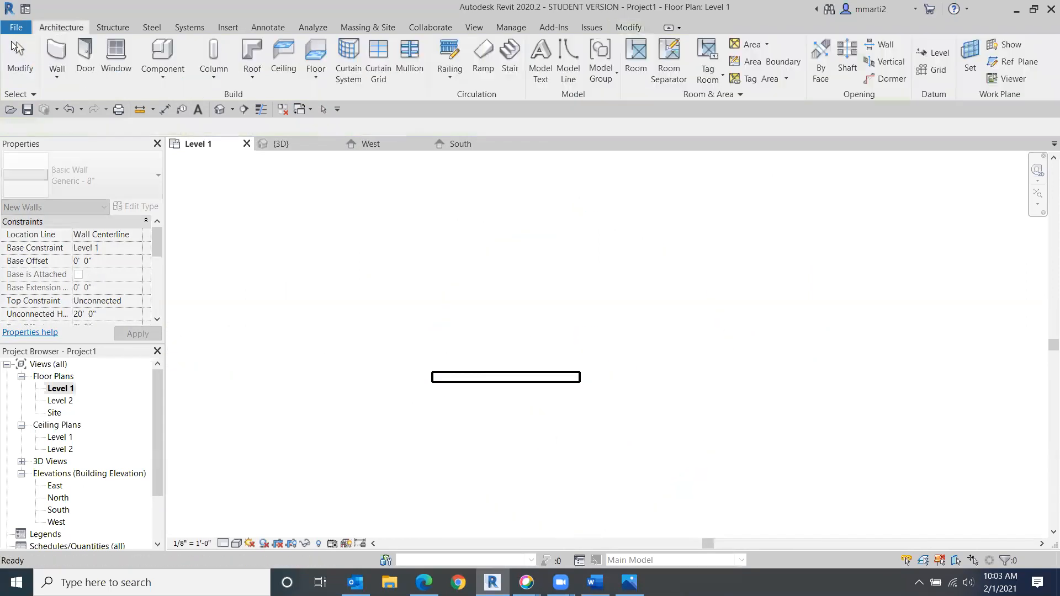
# - Set the wall location line to Finish Face: Exterior and draw another 10' horizontal wall just above the first
pyautogui.click(52, 48)
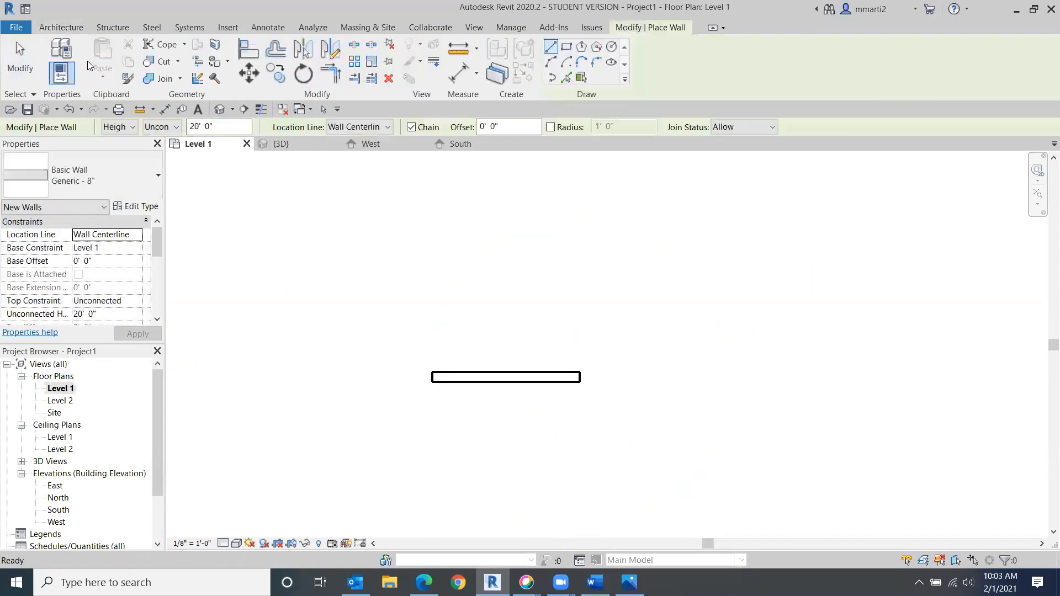
pyautogui.click(388, 128)
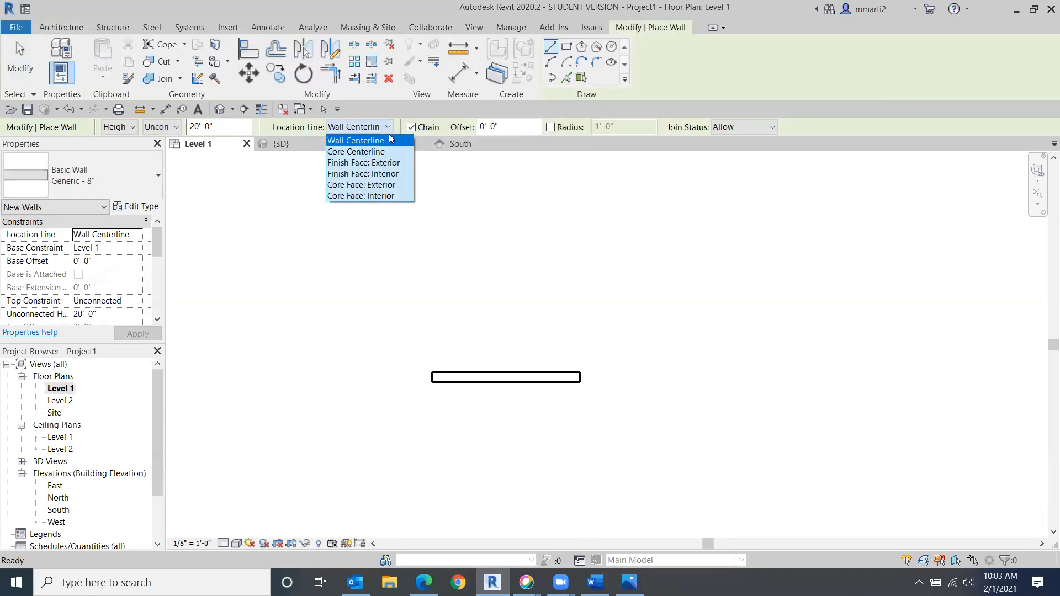
pyautogui.click(396, 163)
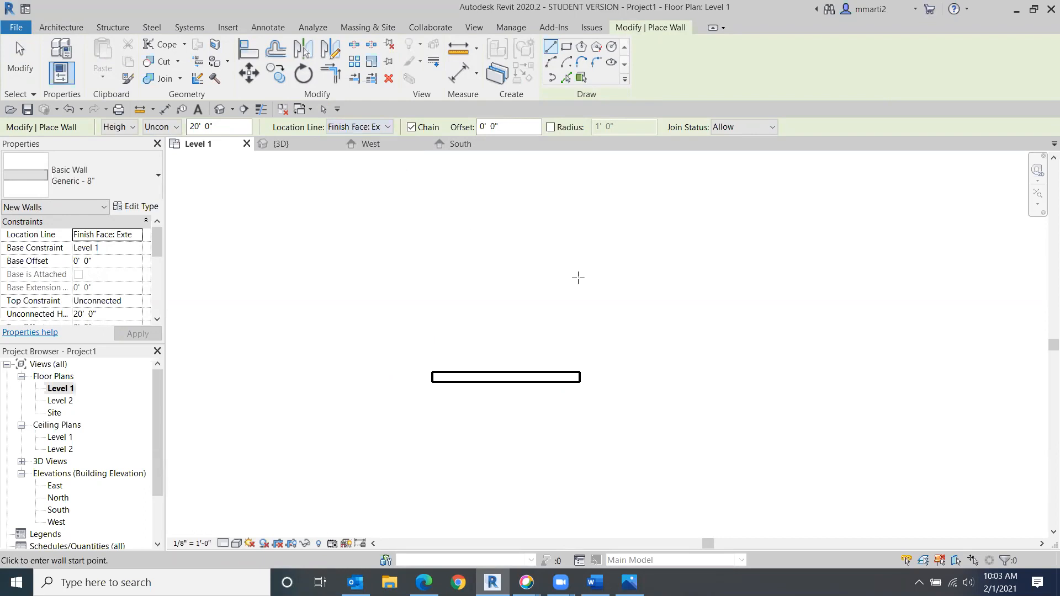
pyautogui.click(432, 302)
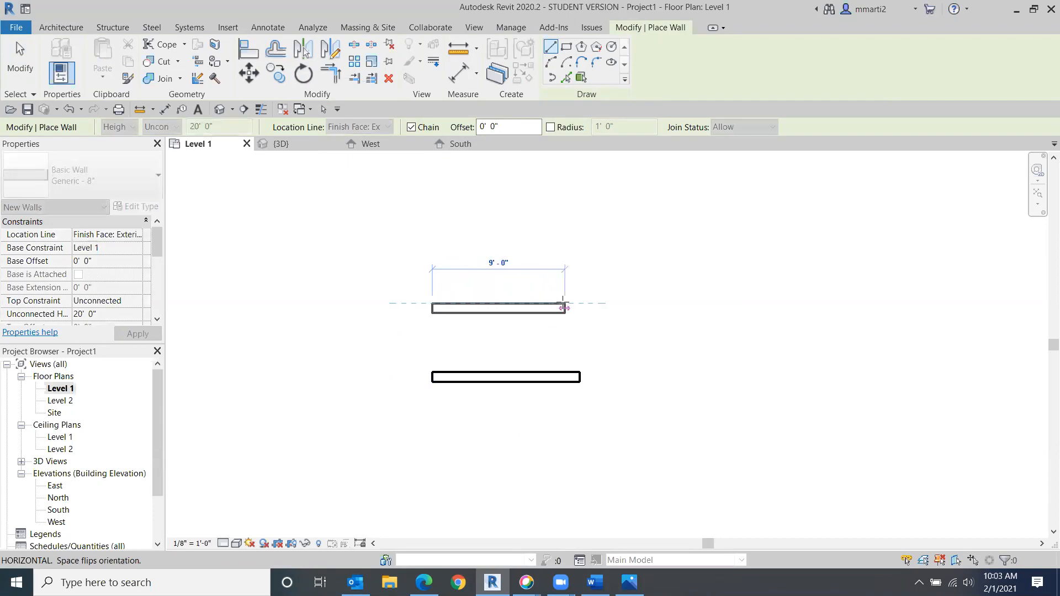
pyautogui.click(580, 304)
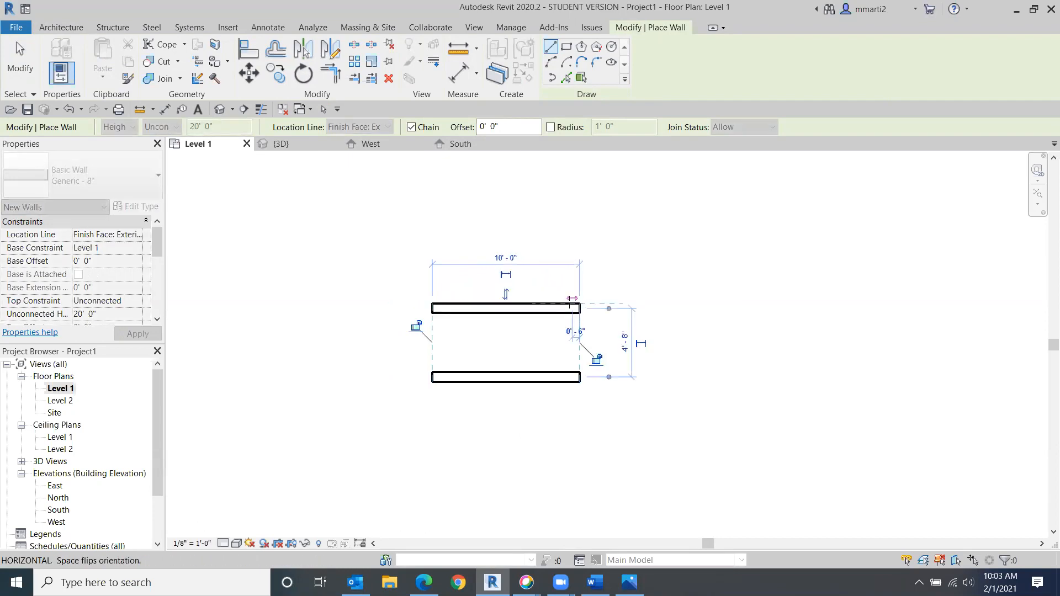
pyautogui.click(26, 62)
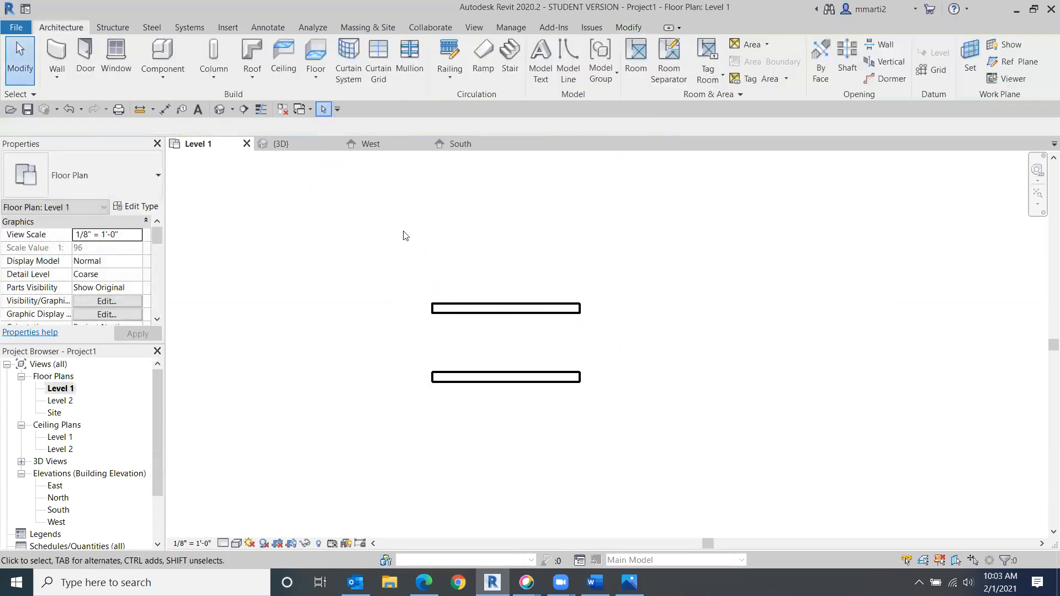
# - Select each of the two new walls in turn to compare where their location lines sit
pyautogui.click(494, 377)
pyautogui.click(473, 396)
pyautogui.click(482, 309)
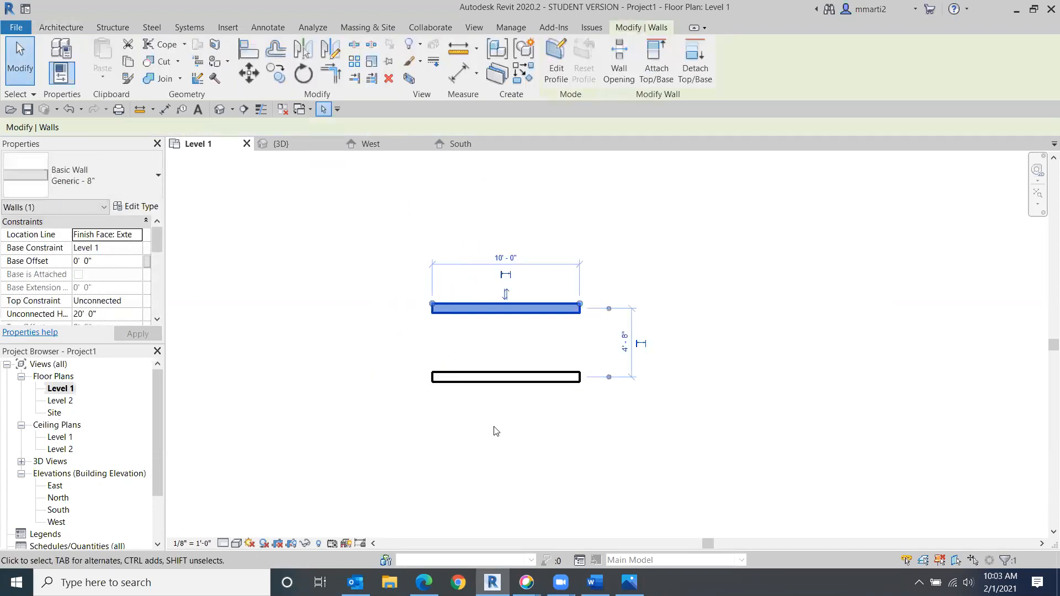
pyautogui.click(359, 350)
# - Restart the Wall tool, set the location line back to Wall Centerline, and cancel the started wall
pyautogui.click(69, 52)
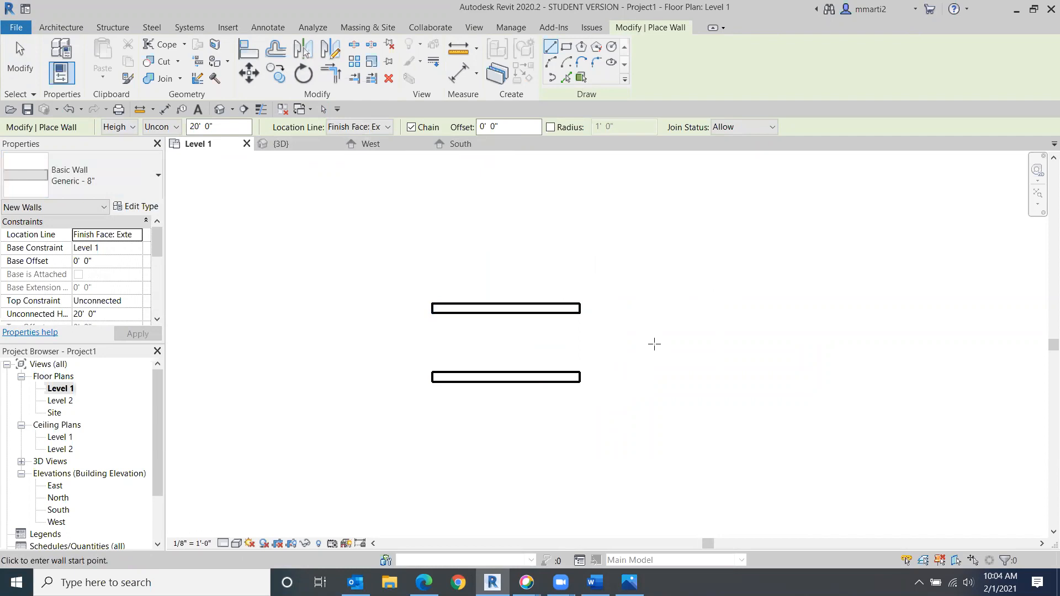
pyautogui.click(389, 129)
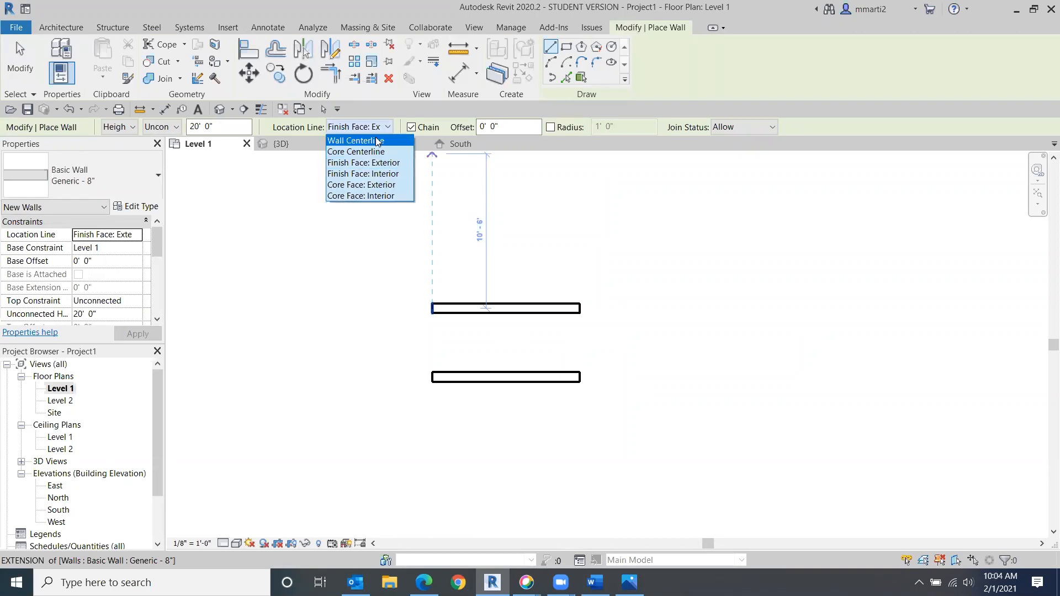
pyautogui.click(377, 142)
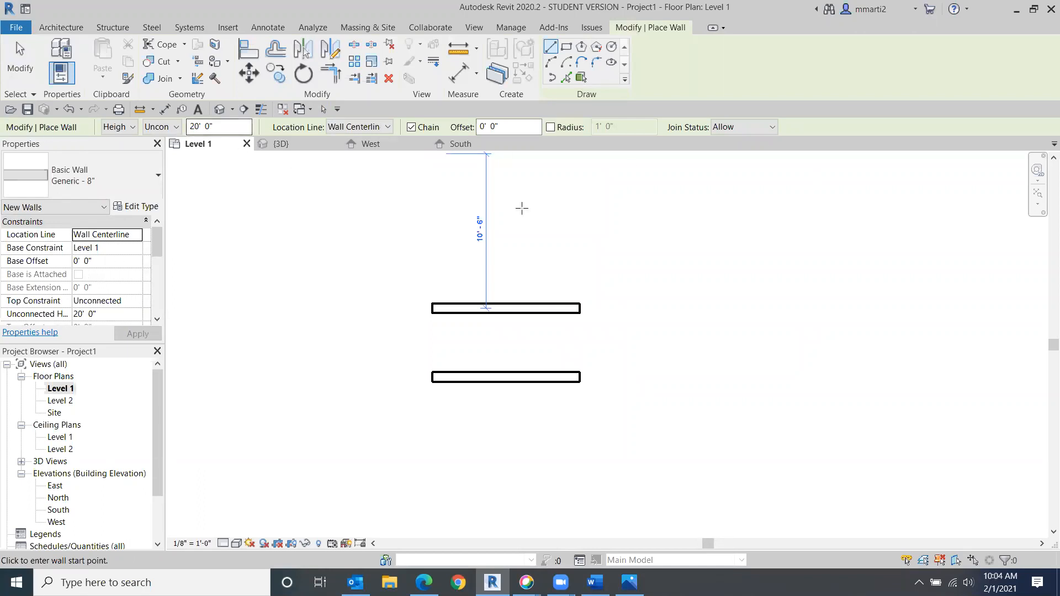
pyautogui.click(644, 250)
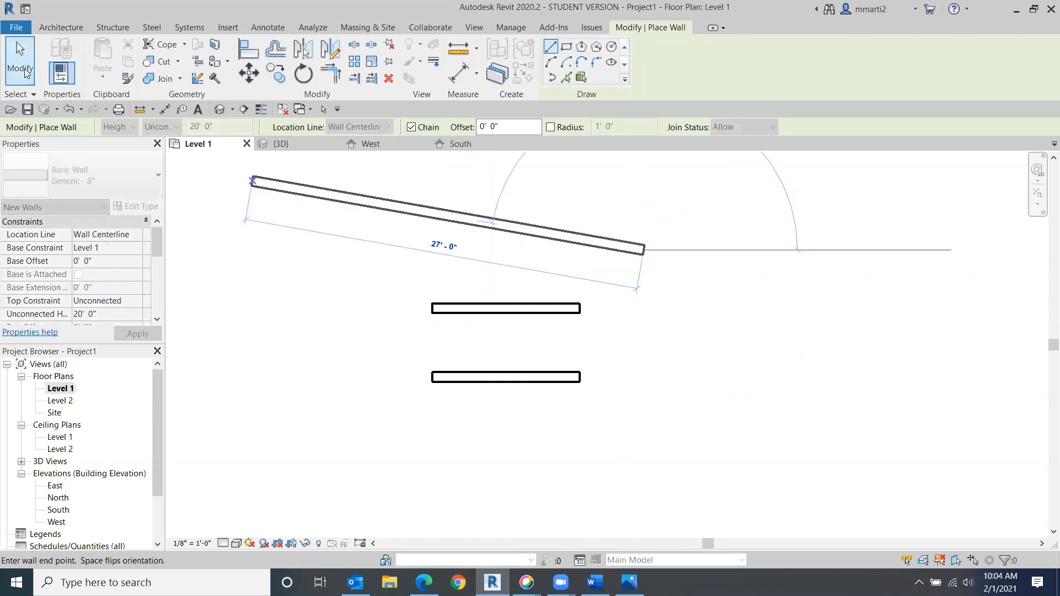
pyautogui.press('Escape')
pyautogui.press('Escape')
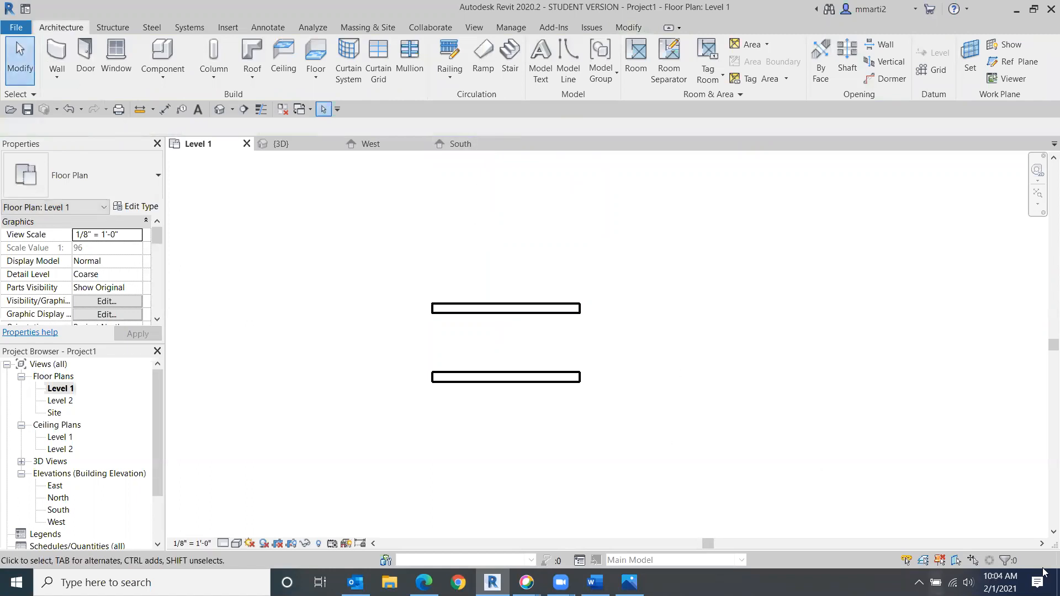
pyautogui.scroll(-3, 400, 398)
pyautogui.scroll(-4, 574, 375)
pyautogui.moveTo(605, 244); pyautogui.dragTo(541, 167, button='middle')
pyautogui.scroll(-3, 555, 256)
pyautogui.moveTo(559, 294); pyautogui.dragTo(465, 287, button='middle')
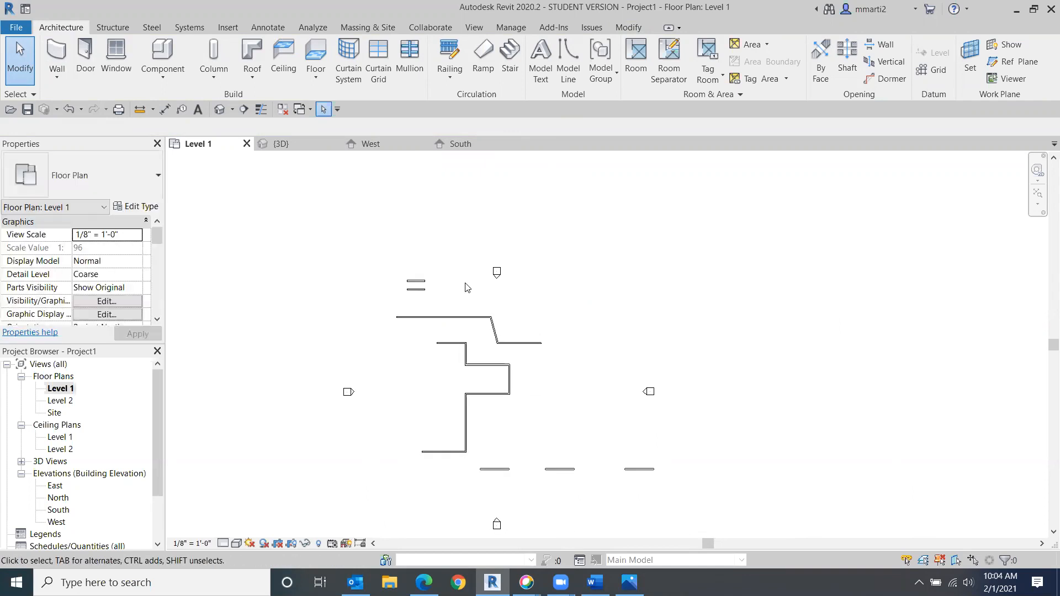
pyautogui.click(27, 78)
pyautogui.scroll(2, 561, 362)
pyautogui.moveTo(717, 357); pyautogui.dragTo(751, 339, button='middle')
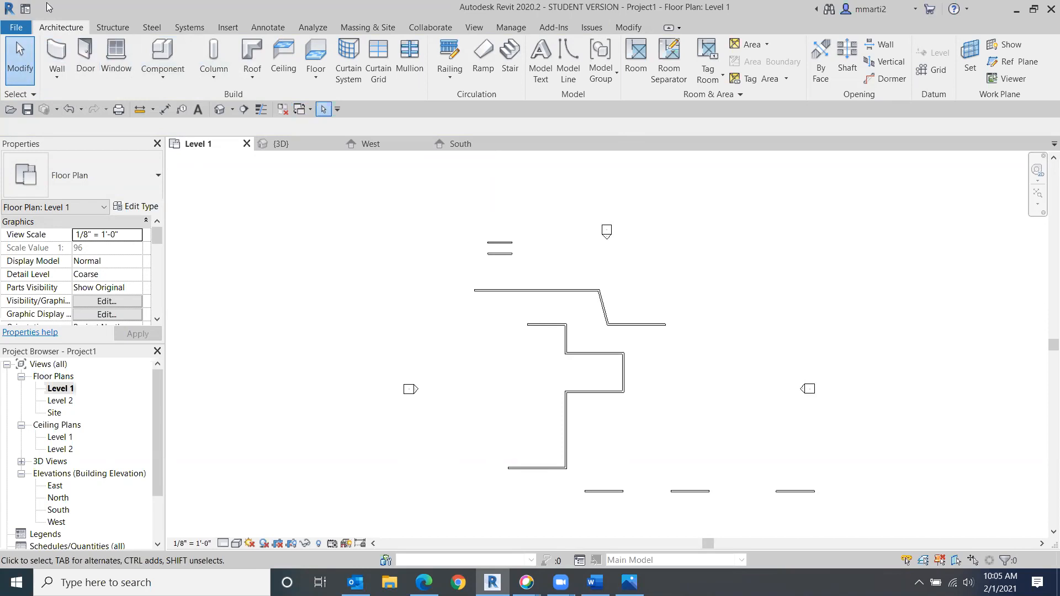
# - Start the Wall tool and browse the available wall types, keeping Generic - 8" selected
pyautogui.click(56, 50)
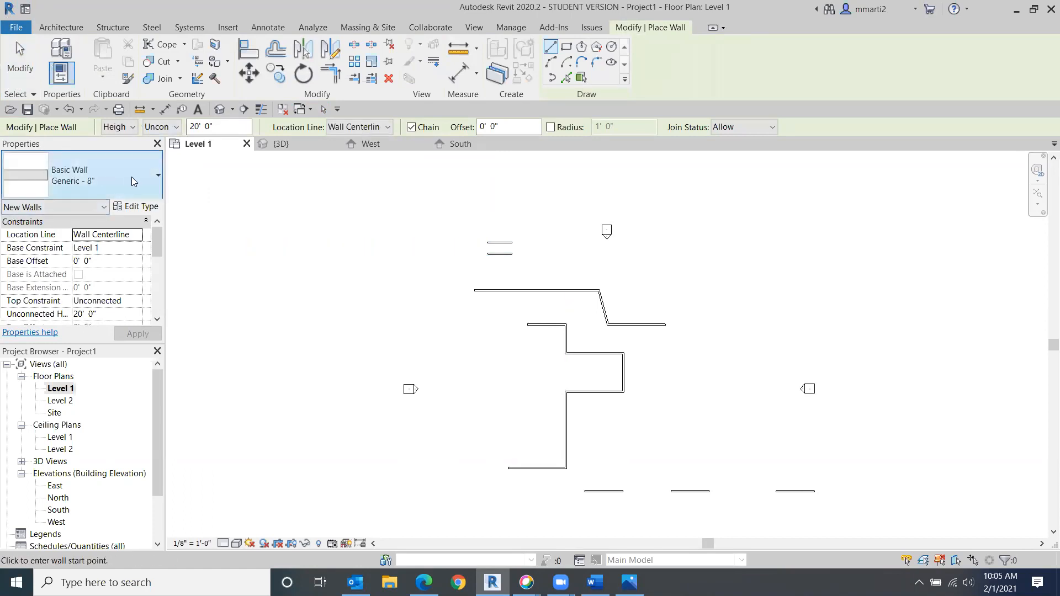
pyautogui.click(147, 176)
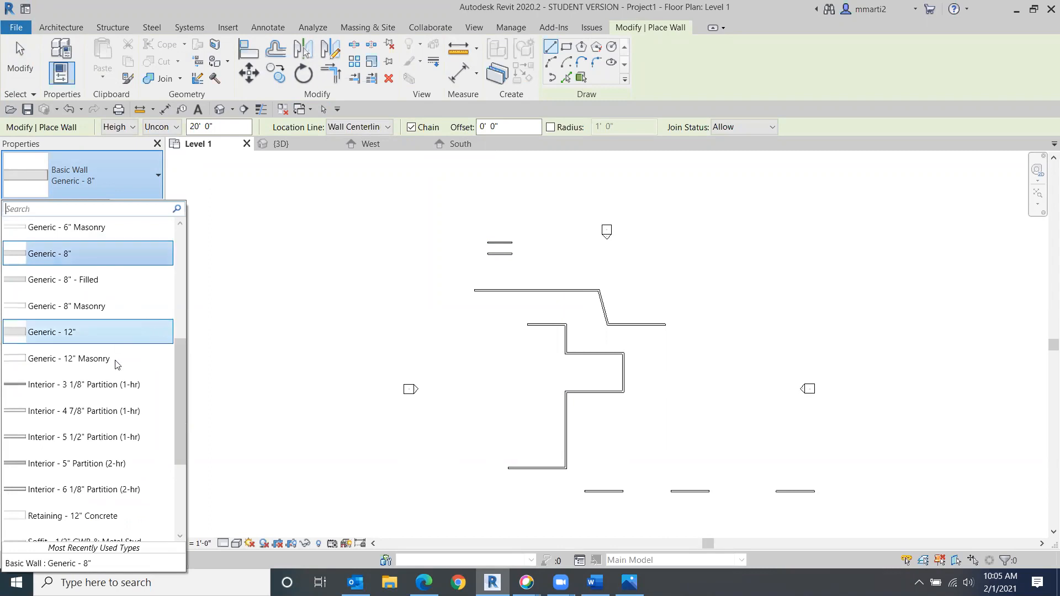
pyautogui.moveTo(178, 372); pyautogui.dragTo(173, 347)
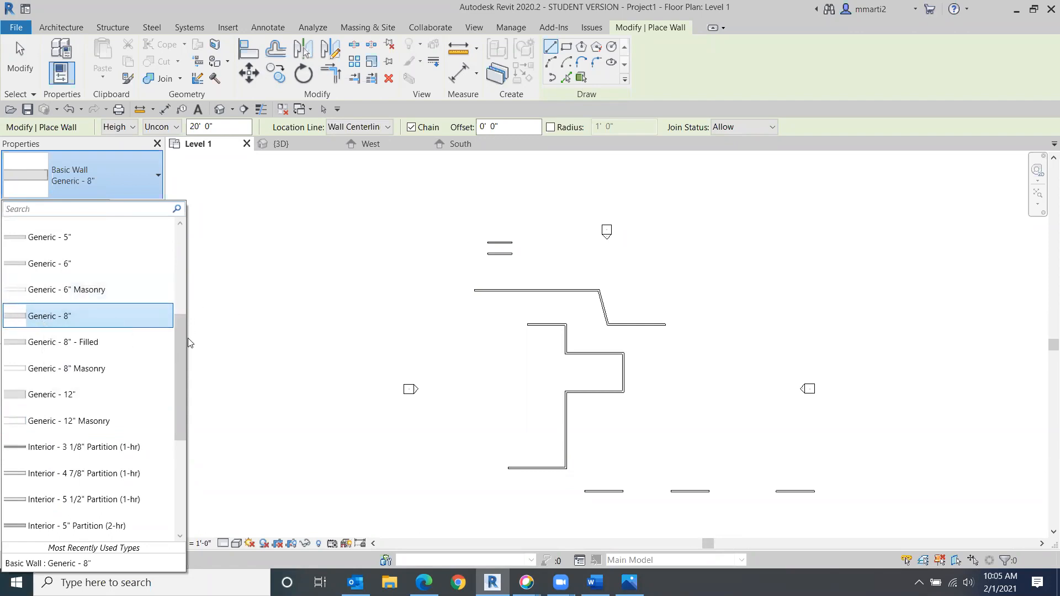
pyautogui.moveTo(182, 333); pyautogui.dragTo(193, 253)
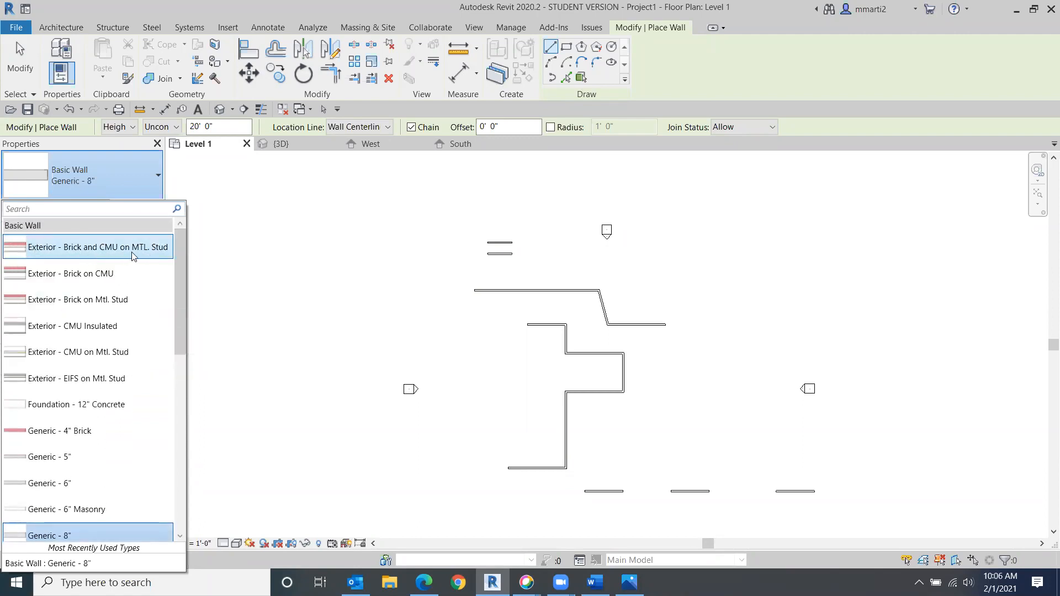
pyautogui.moveTo(86, 254)
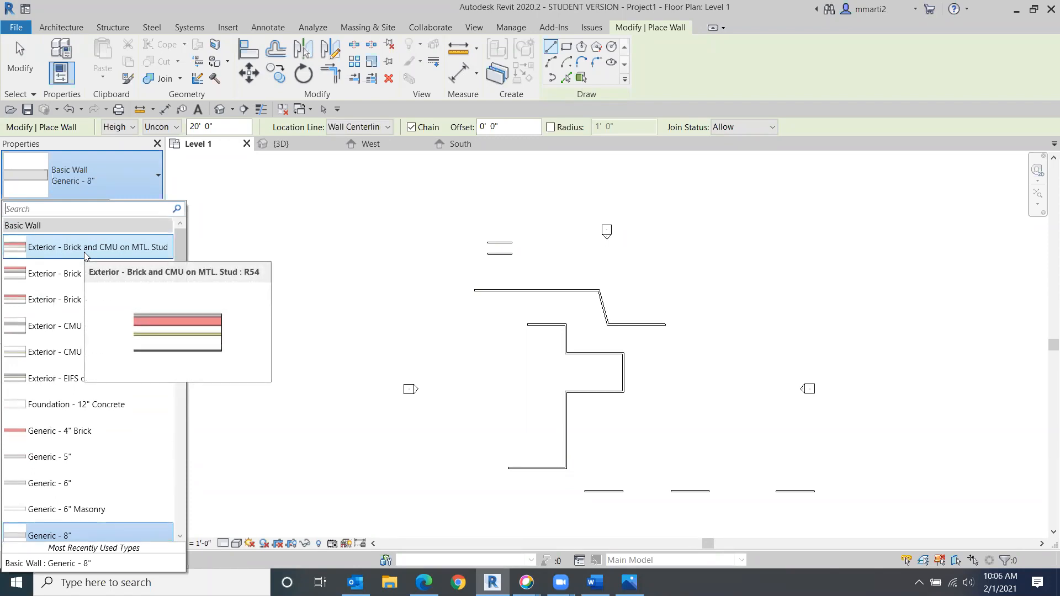
pyautogui.moveTo(179, 296); pyautogui.dragTo(178, 373)
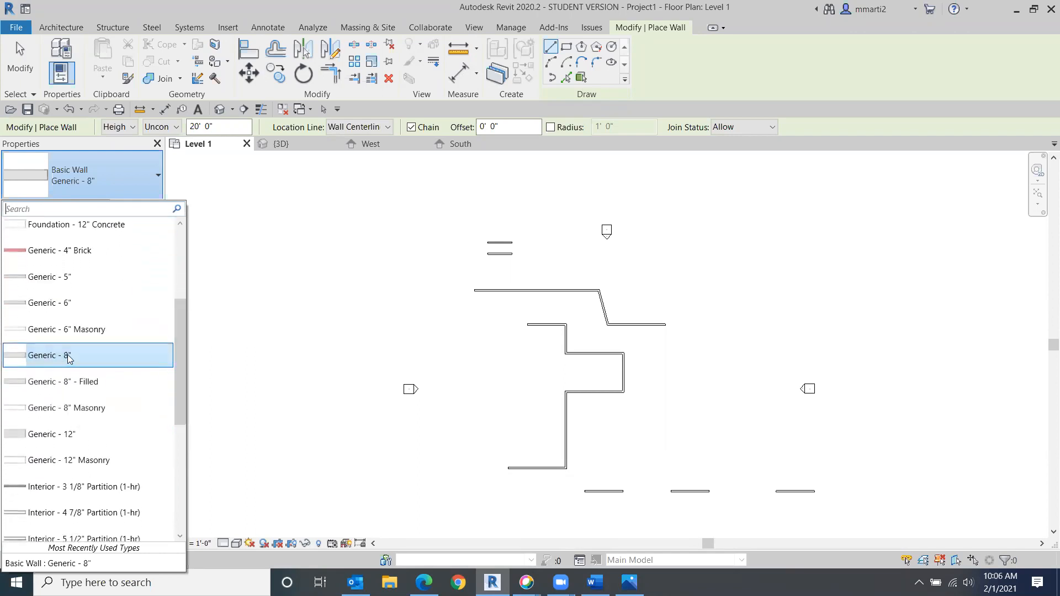
pyautogui.moveTo(68, 358)
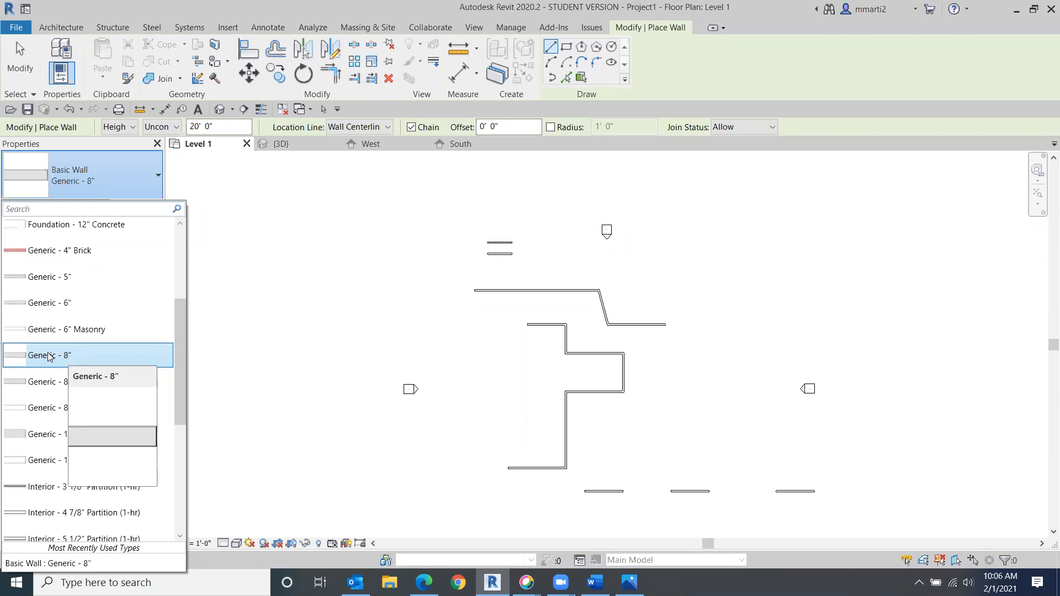
pyautogui.click(49, 356)
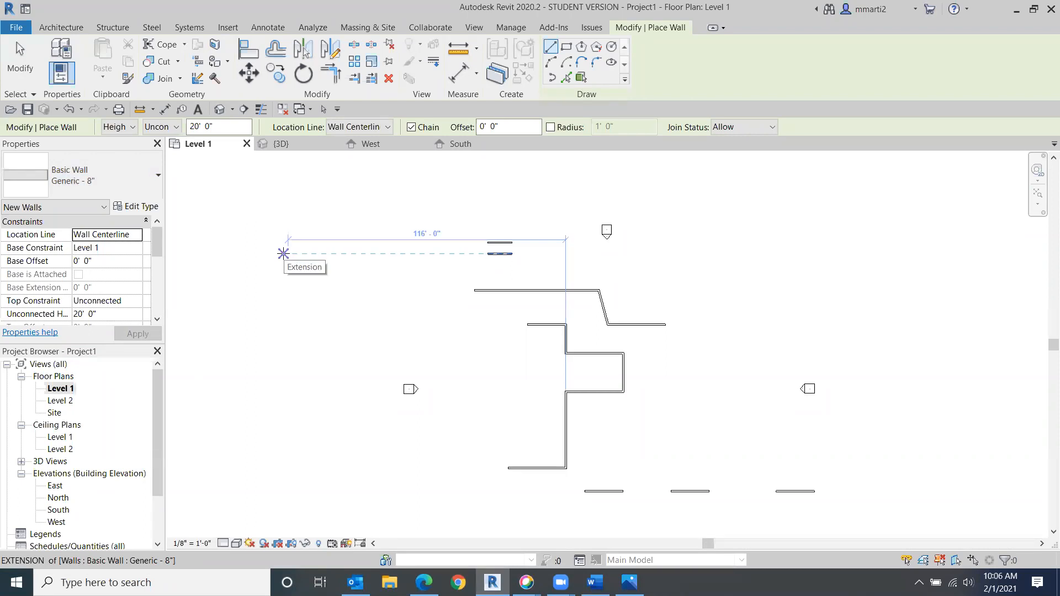
# - Duplicate the Generic - 8" wall type under the name Wall Interior 4 1/2" mcm
pyautogui.click(141, 207)
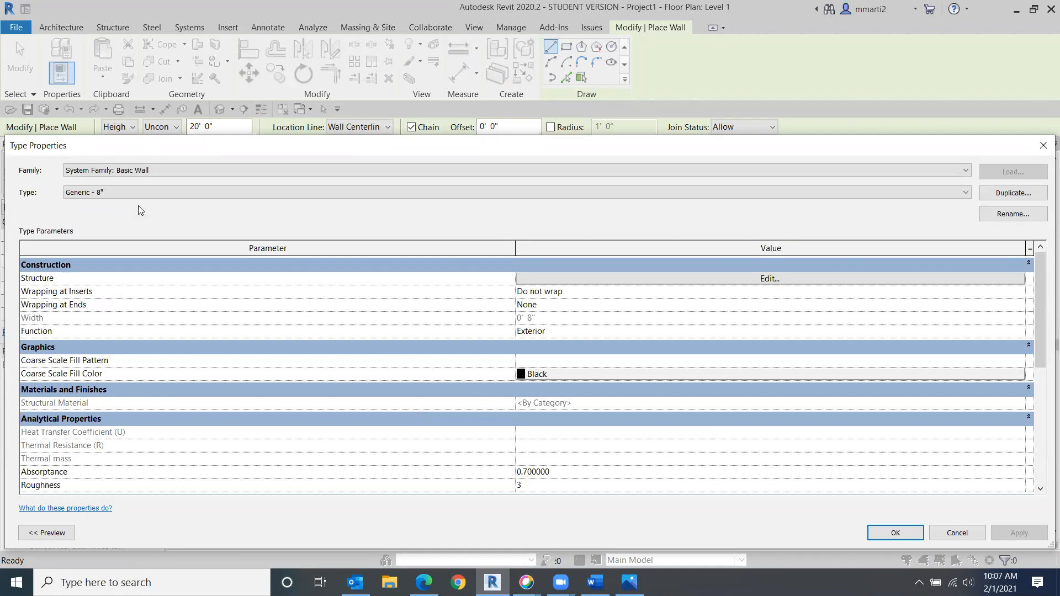
pyautogui.click(1002, 196)
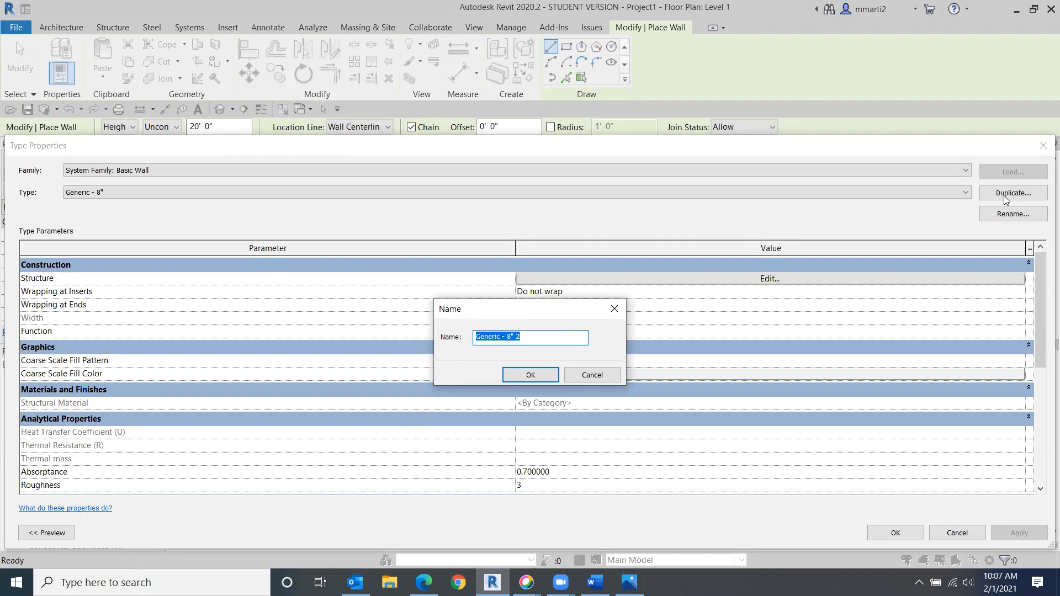
pyautogui.write('Wall Interior 4 1/@')
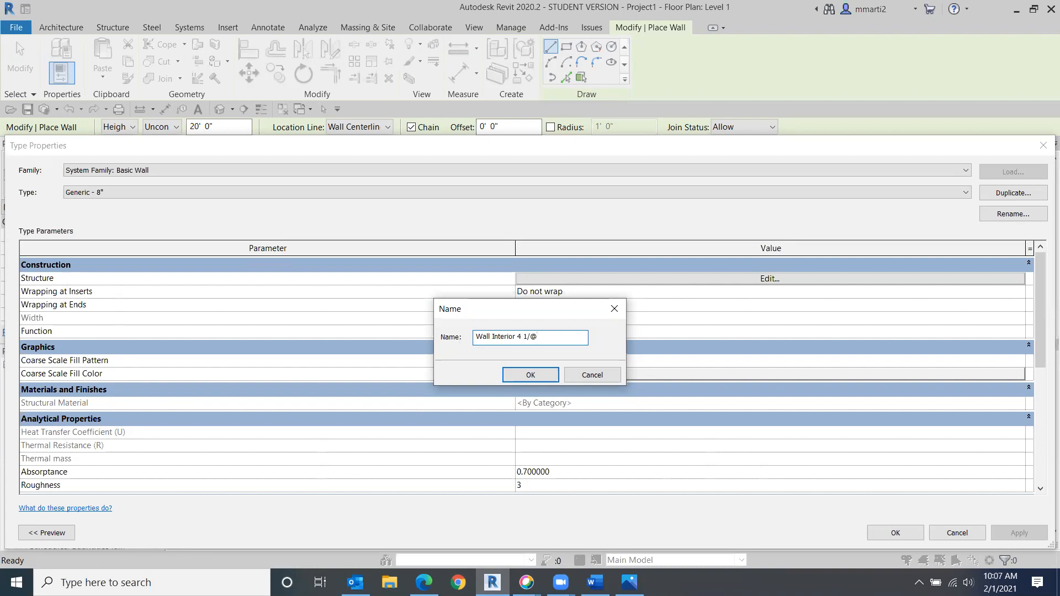
pyautogui.press('BackSpace')
pyautogui.write('2" mcm')
pyautogui.click(530, 375)
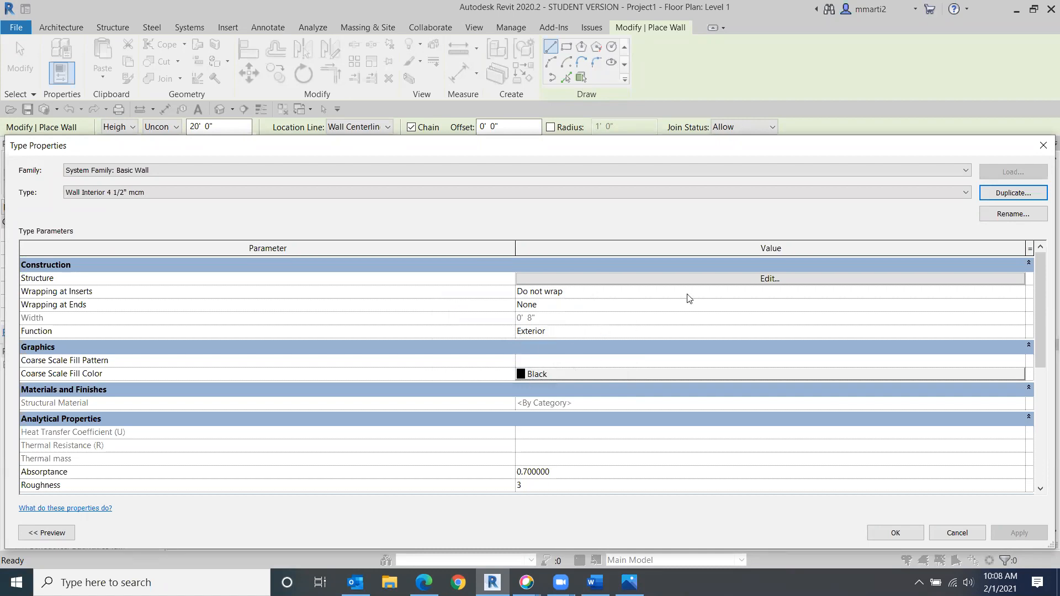
# - Open the new type's structure assembly and show its preview in section view
pyautogui.click(734, 278)
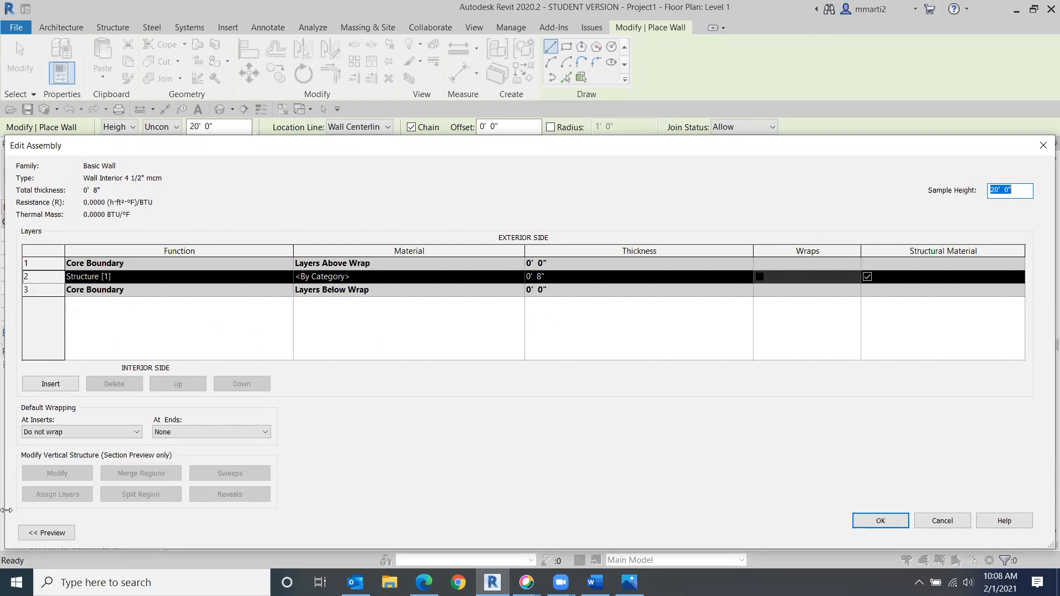
pyautogui.click(53, 533)
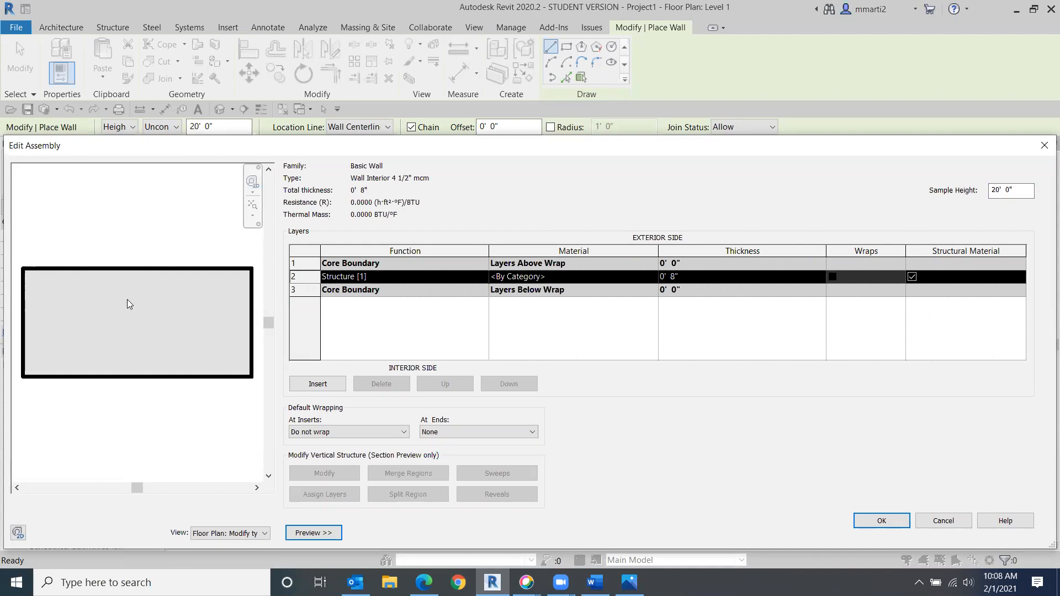
pyautogui.click(246, 534)
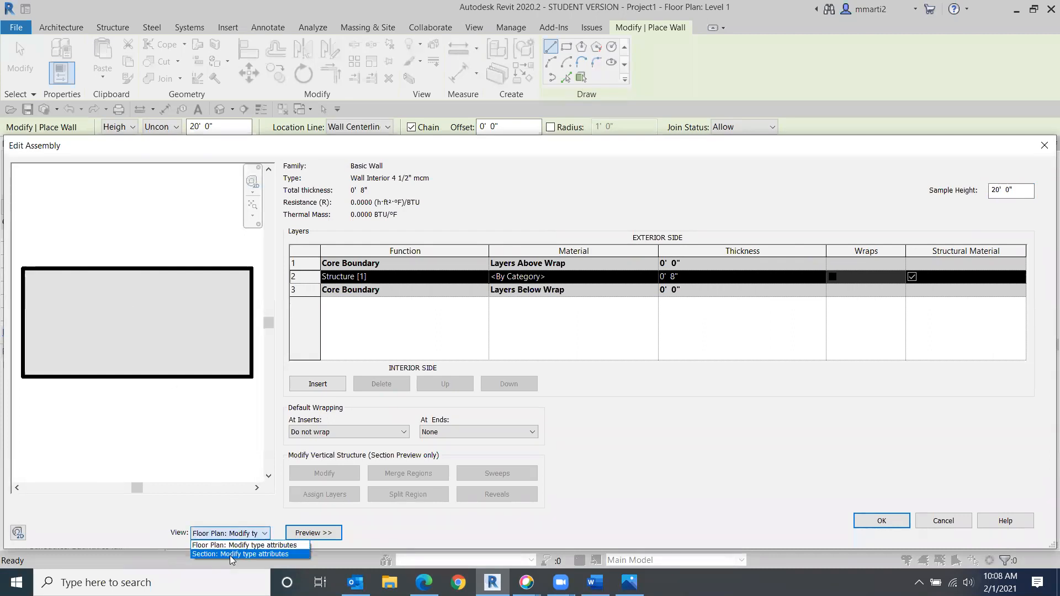
pyautogui.click(230, 555)
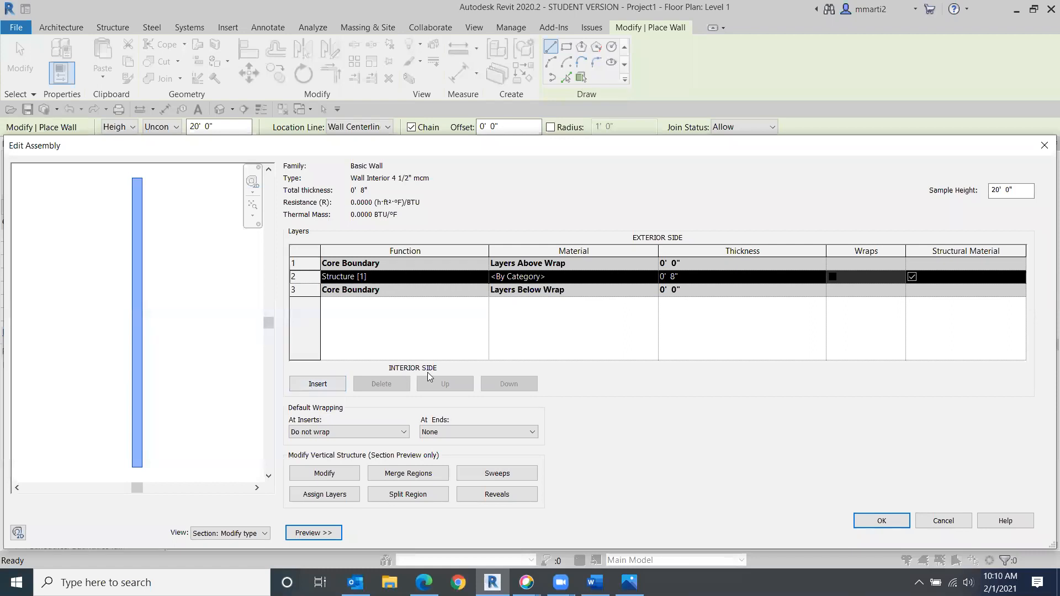
# - Insert two new layers into the wall structure and move one above the exterior core boundary
pyautogui.click(313, 385)
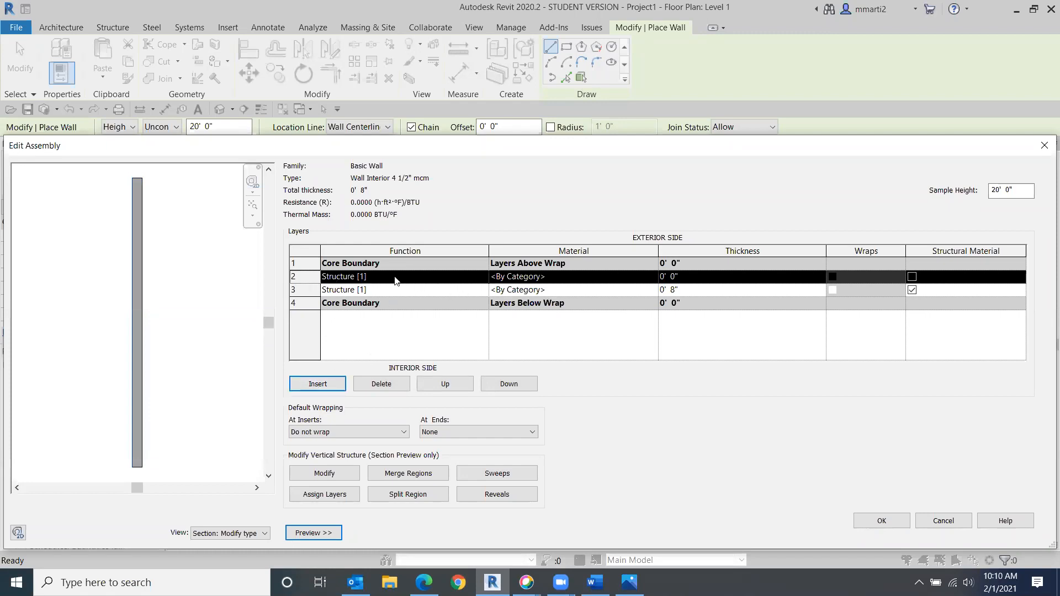
pyautogui.click(320, 385)
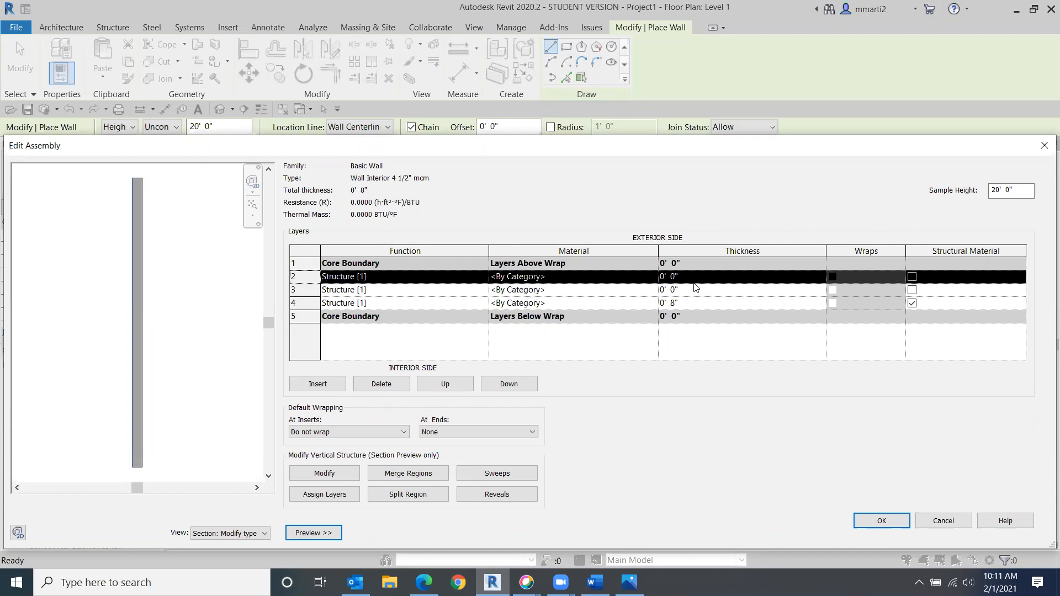
pyautogui.click(450, 384)
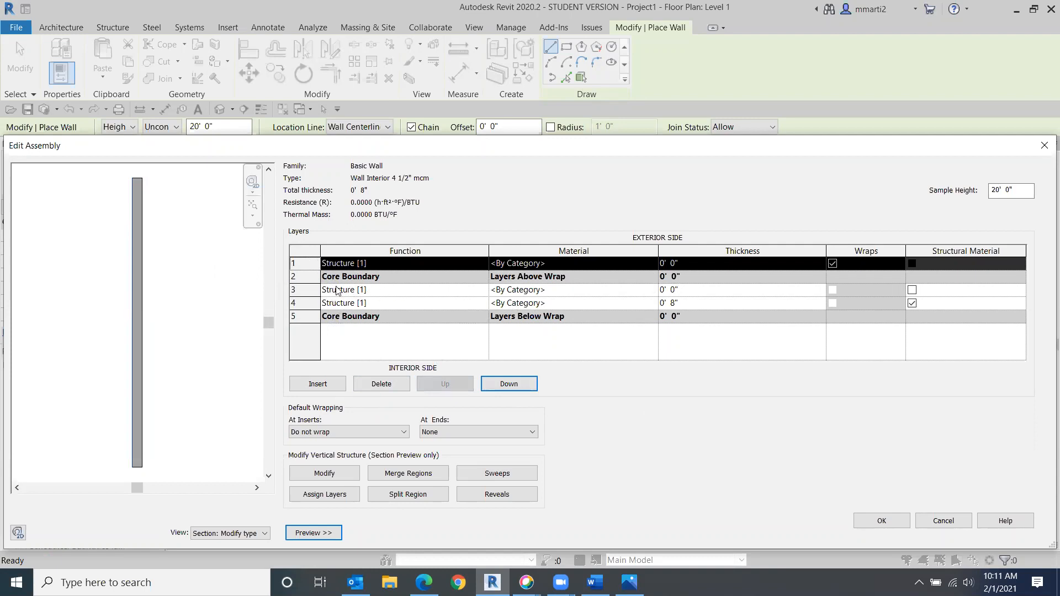
# - Move the other new layer below the interior core boundary
pyautogui.click(305, 289)
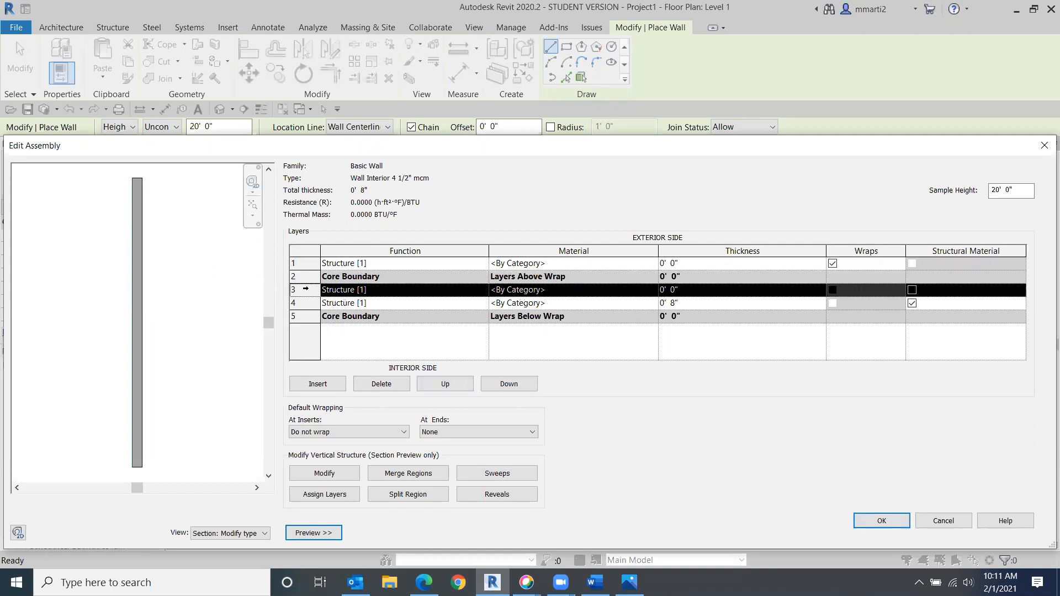
pyautogui.click(509, 384)
pyautogui.click(508, 384)
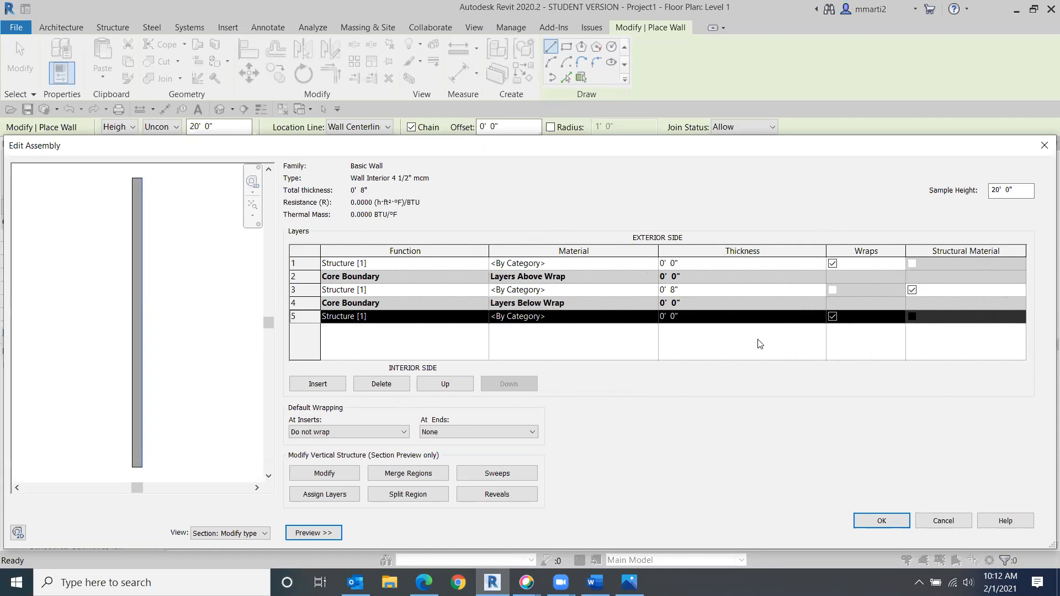
# - Set the exterior layer's thickness to 1/2"
pyautogui.click(688, 265)
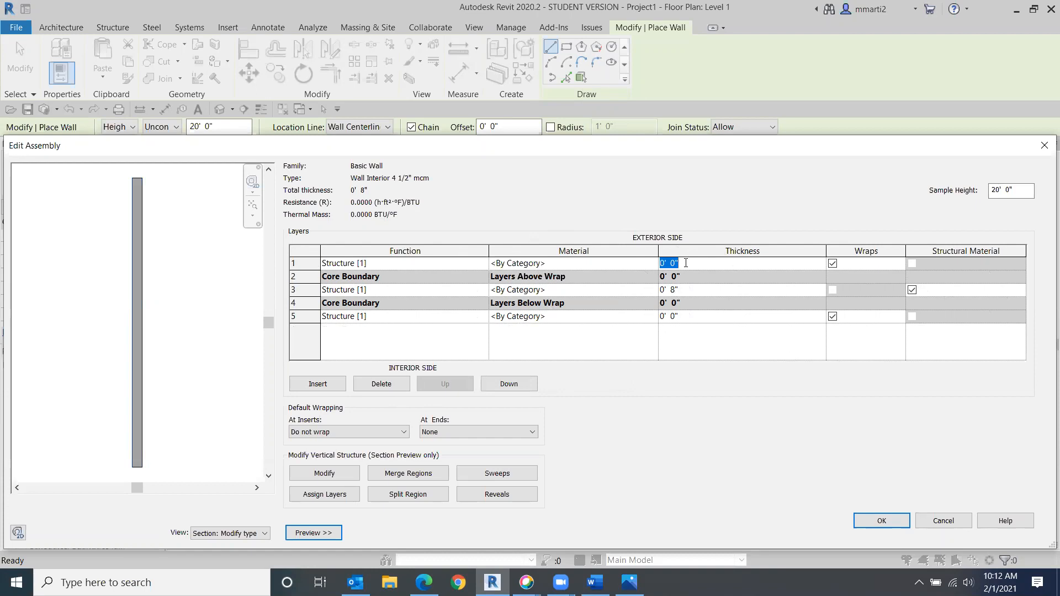
pyautogui.write('.5')
pyautogui.press('Tab')
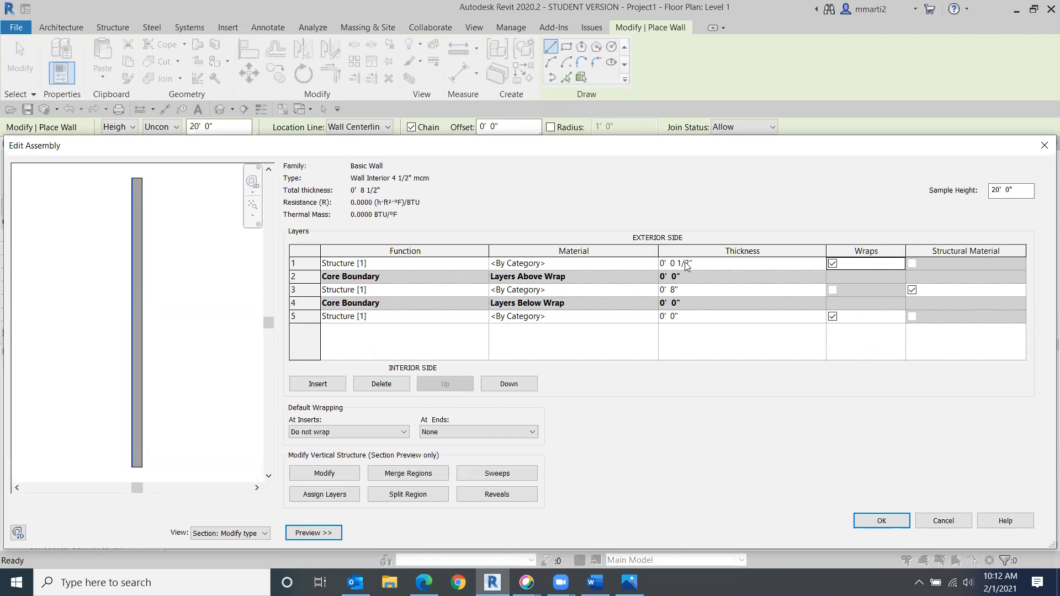
# - Set the structure layer's thickness to 3 1/2"
pyautogui.click(698, 291)
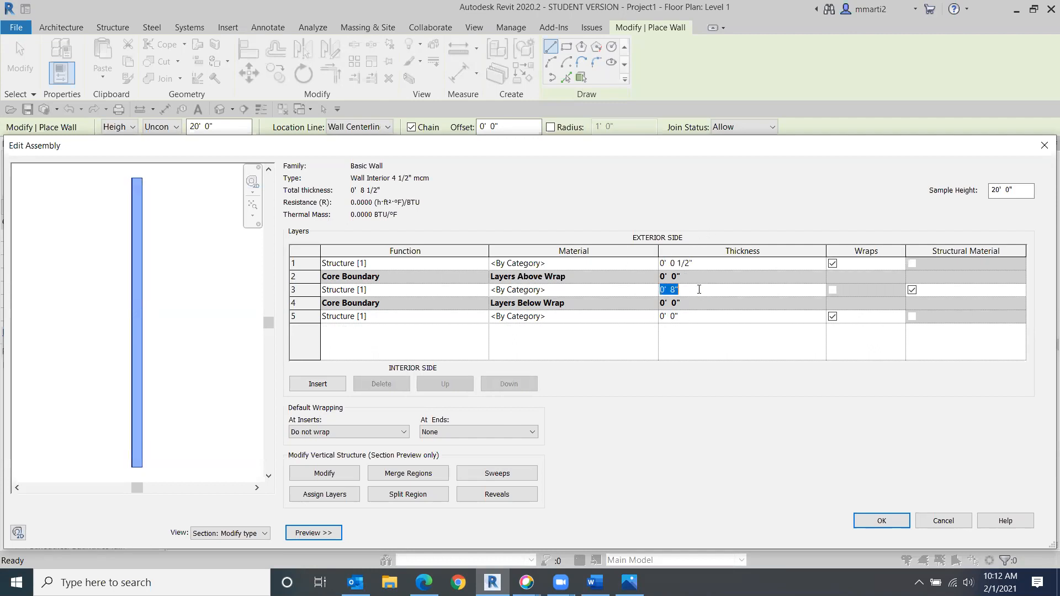
pyautogui.write('3')
pyautogui.write(' 1/2')
pyautogui.press('Tab')
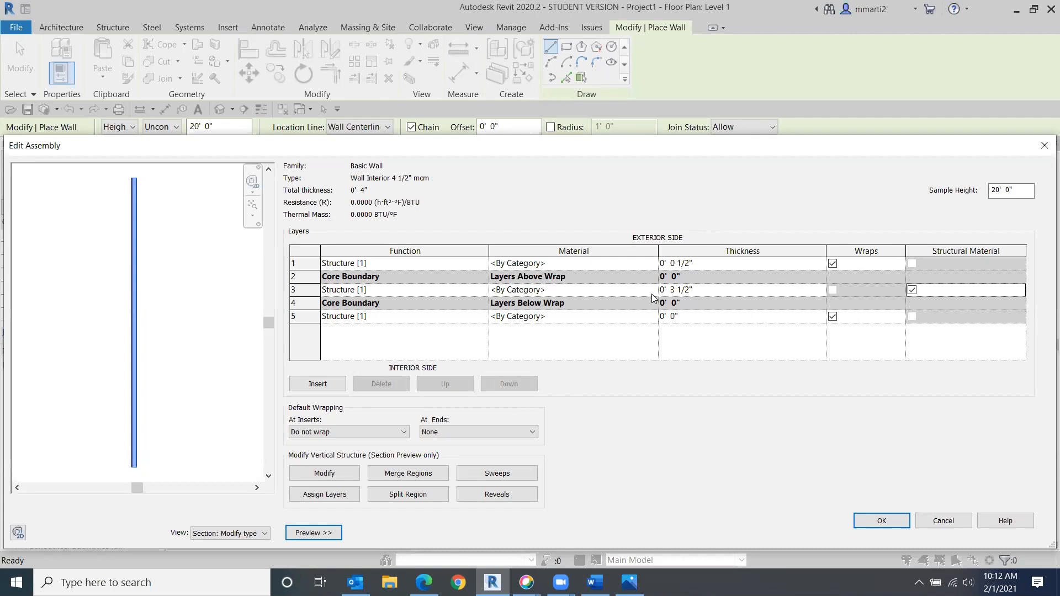
# - Set the interior layer's thickness to 1/2"
pyautogui.scroll(5, 184, 326)
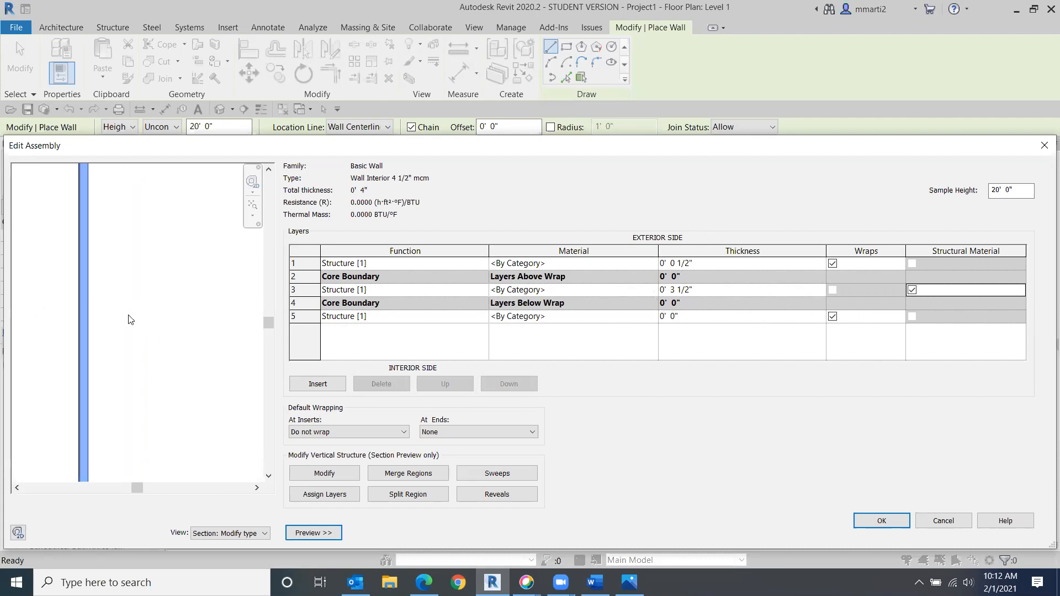
pyautogui.scroll(1, 71, 292)
pyautogui.moveTo(71, 292); pyautogui.dragTo(280, 315, button='middle')
pyautogui.scroll(2, 174, 307)
pyautogui.moveTo(174, 307); pyautogui.dragTo(231, 329, button='middle')
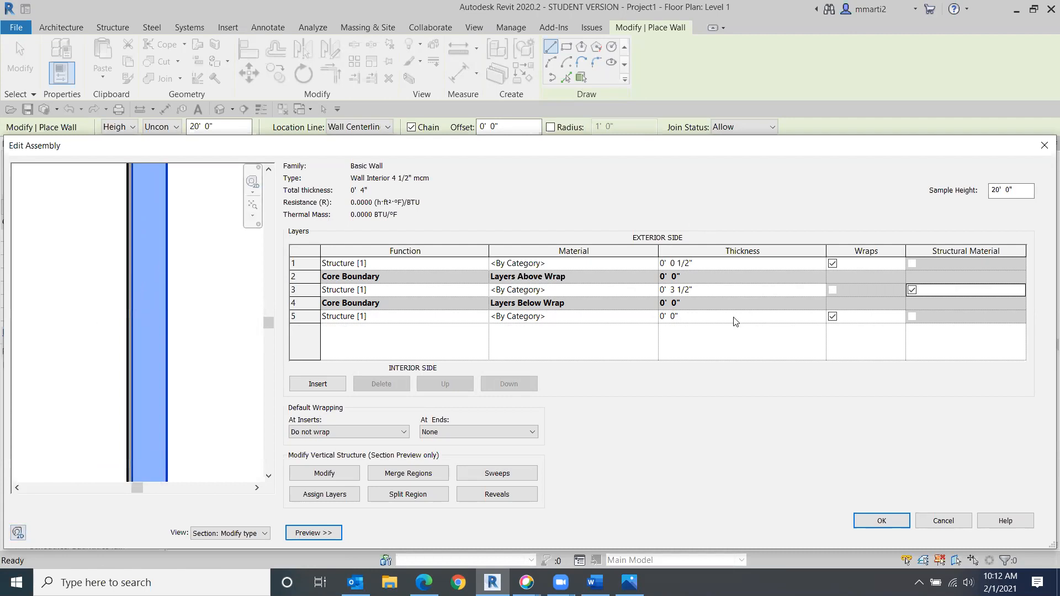
pyautogui.click(693, 319)
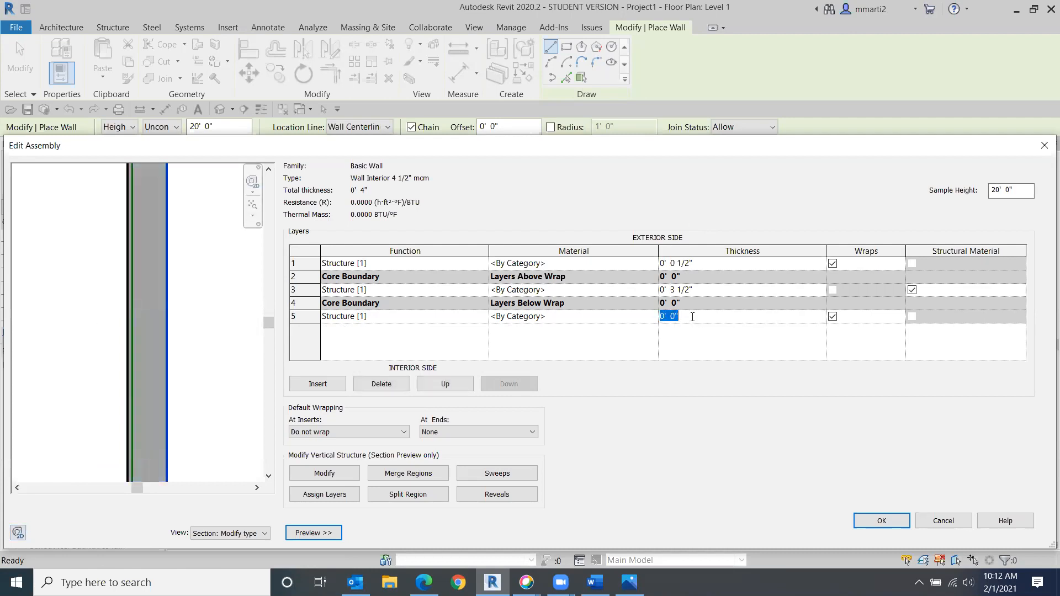
pyautogui.write('....')
pyautogui.press('BackSpace')
pyautogui.press('BackSpace')
pyautogui.press('BackSpace')
pyautogui.write('5')
pyautogui.write('"')
pyautogui.press('Tab')
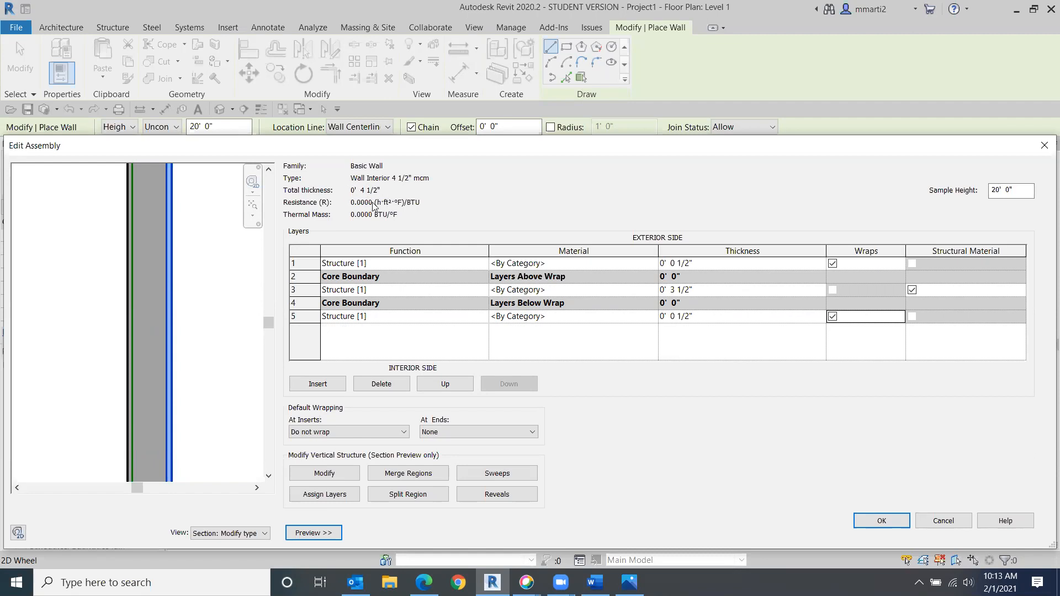
# - Change the exterior layer's thickness to 1" and back to 1/2"
pyautogui.click(529, 101)
pyautogui.moveTo(717, 265); pyautogui.dragTo(641, 265)
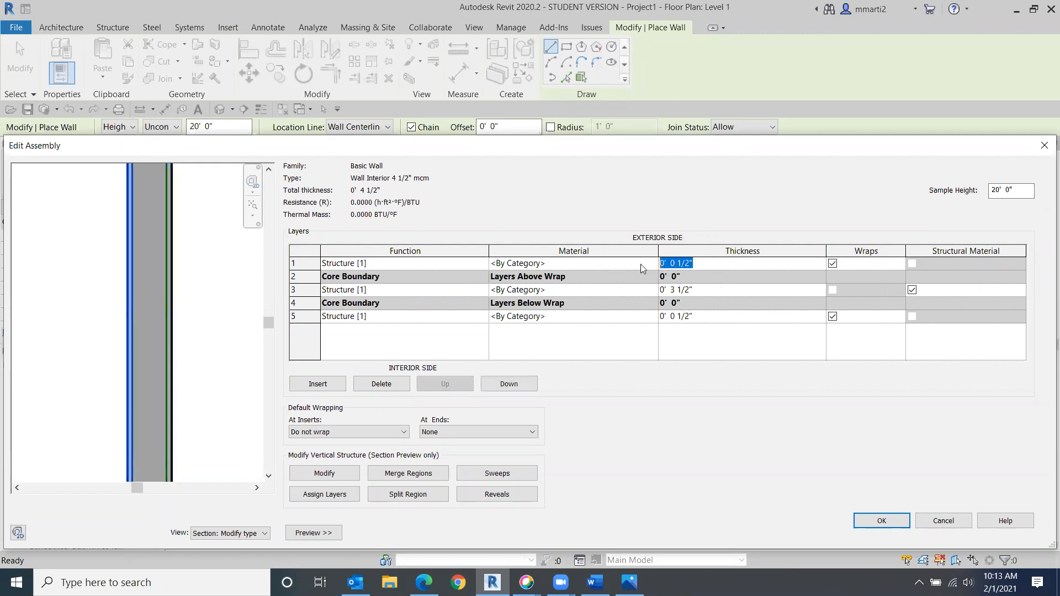
pyautogui.write('1"')
pyautogui.press('Tab')
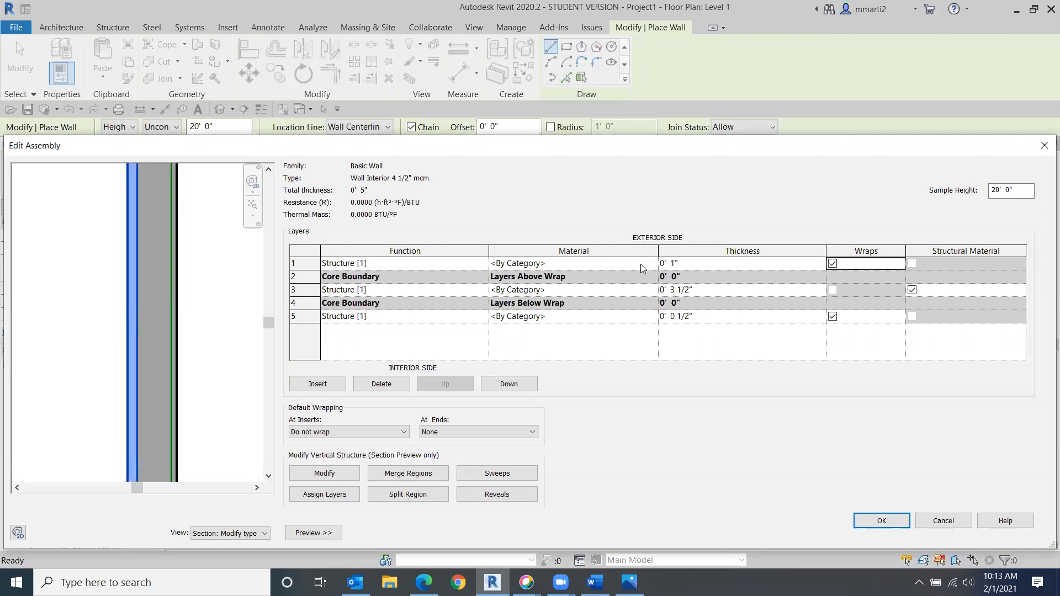
pyautogui.click(696, 263)
pyautogui.press('BackSpace')
pyautogui.write('.5"')
pyautogui.press('Tab')
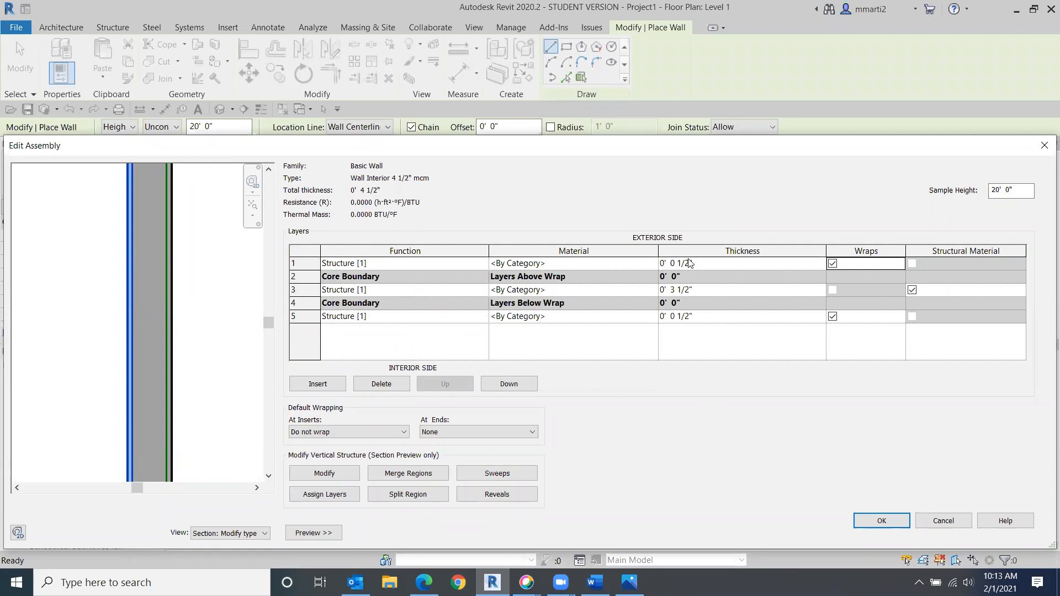
# - Set the function of both the exterior and interior layers to Finish 2 [5]
pyautogui.click(484, 264)
pyautogui.click(482, 263)
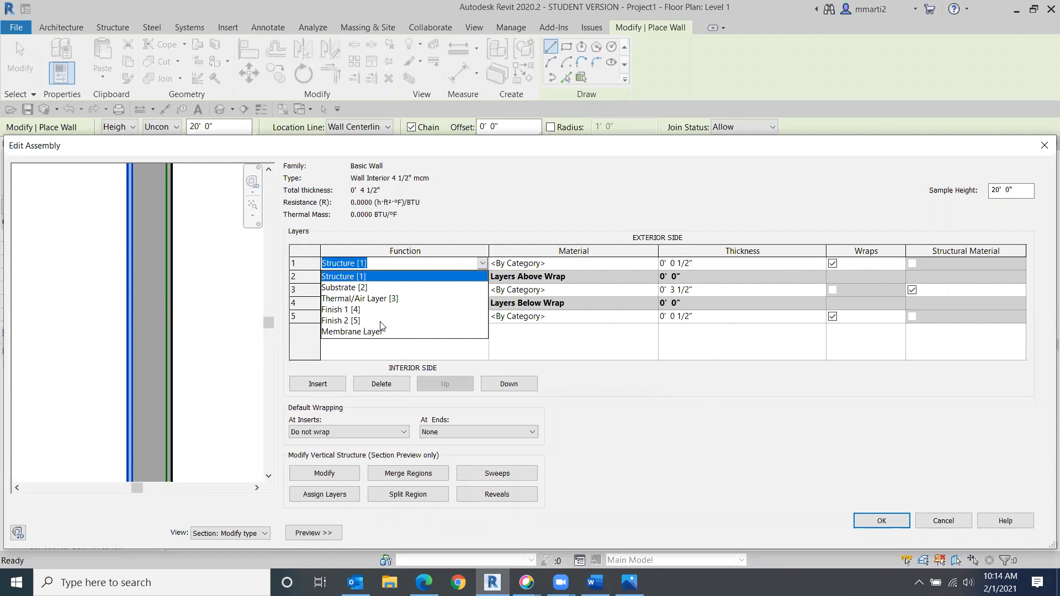
pyautogui.click(336, 322)
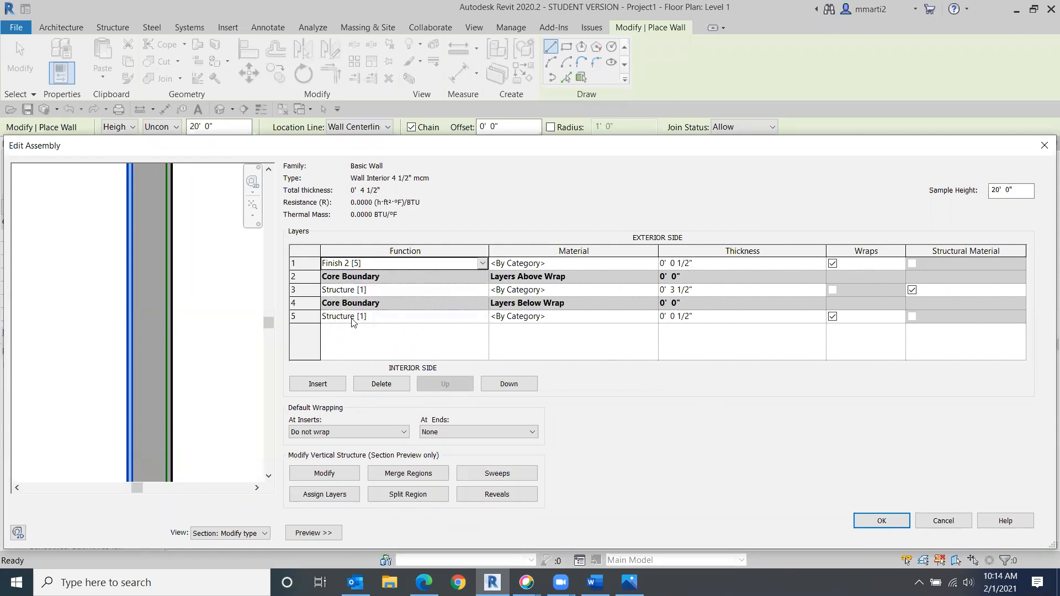
pyautogui.click(481, 318)
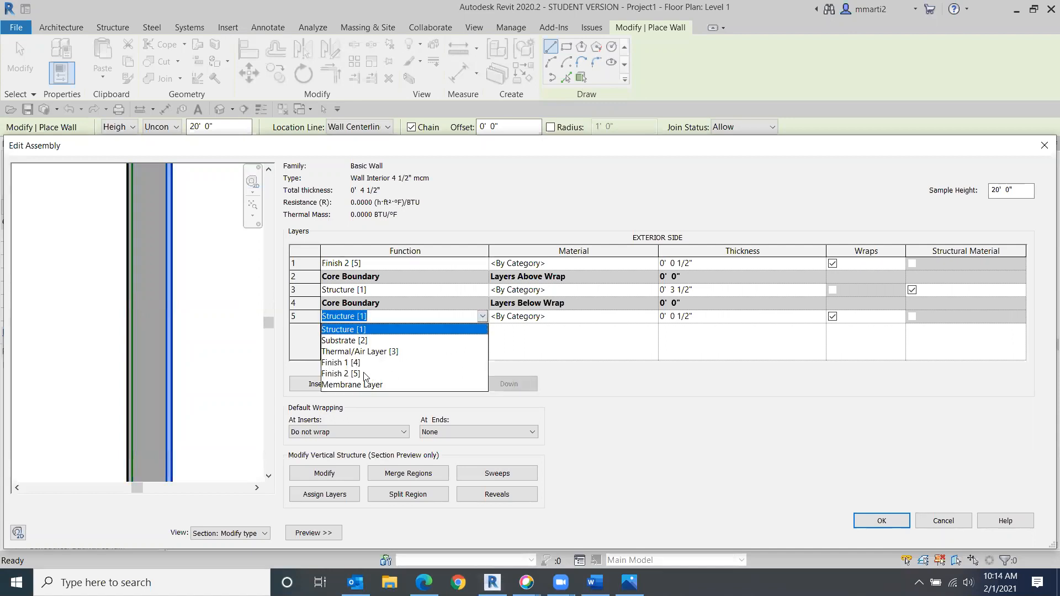
pyautogui.click(347, 373)
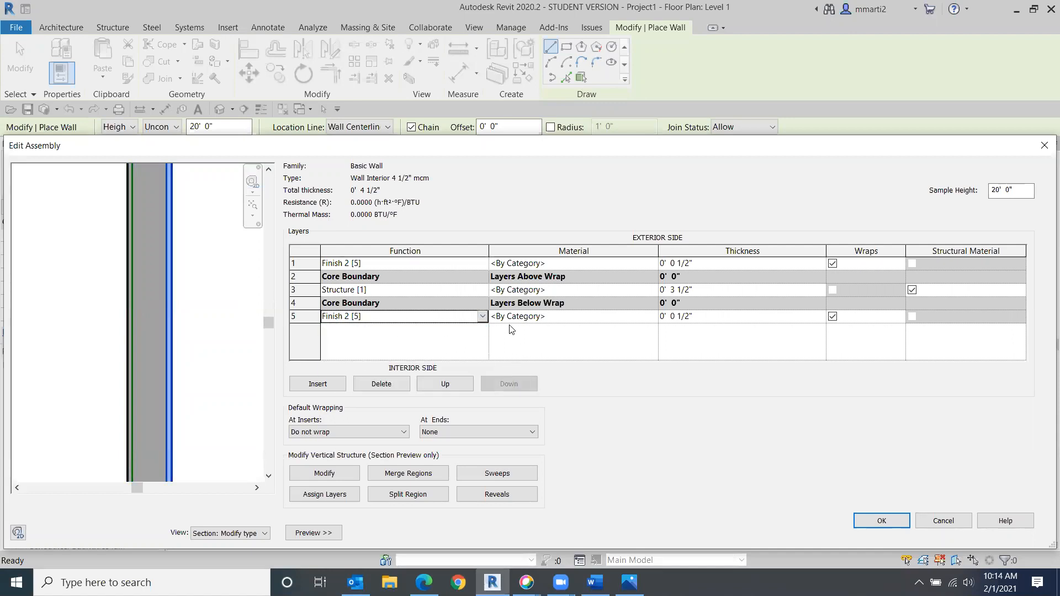
pyautogui.click(483, 317)
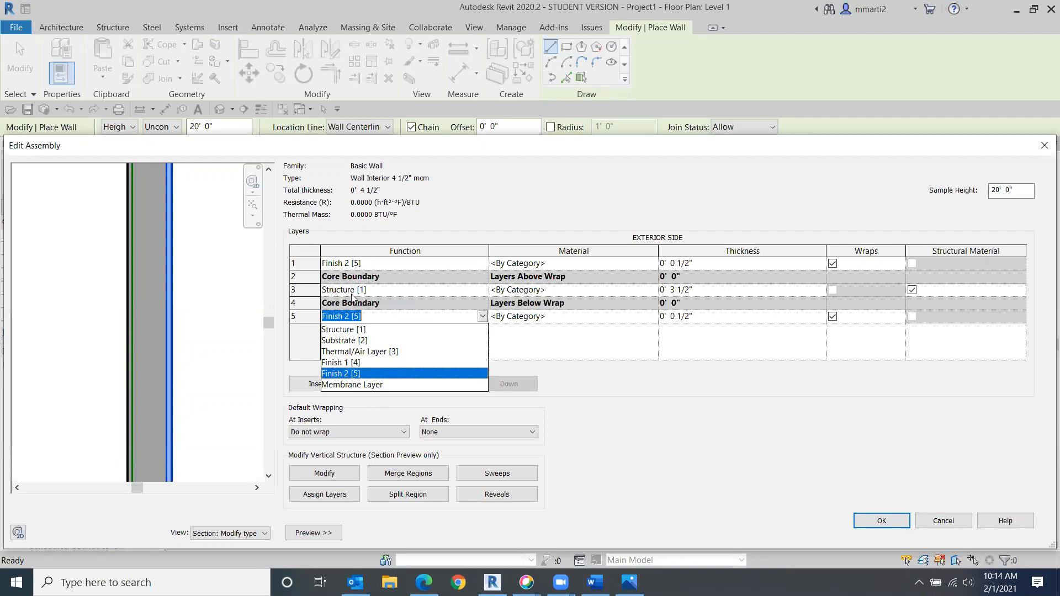
pyautogui.click(326, 375)
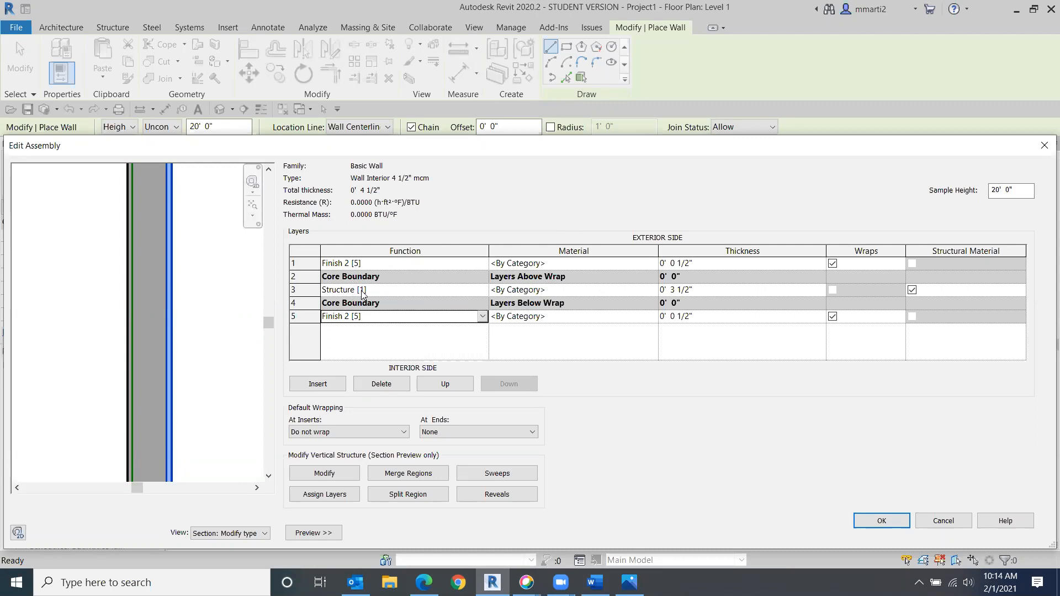
# - Assign the Softwood, Lumber material to the structure layer, enabling Use Render Appearance for its shading
pyautogui.click(621, 290)
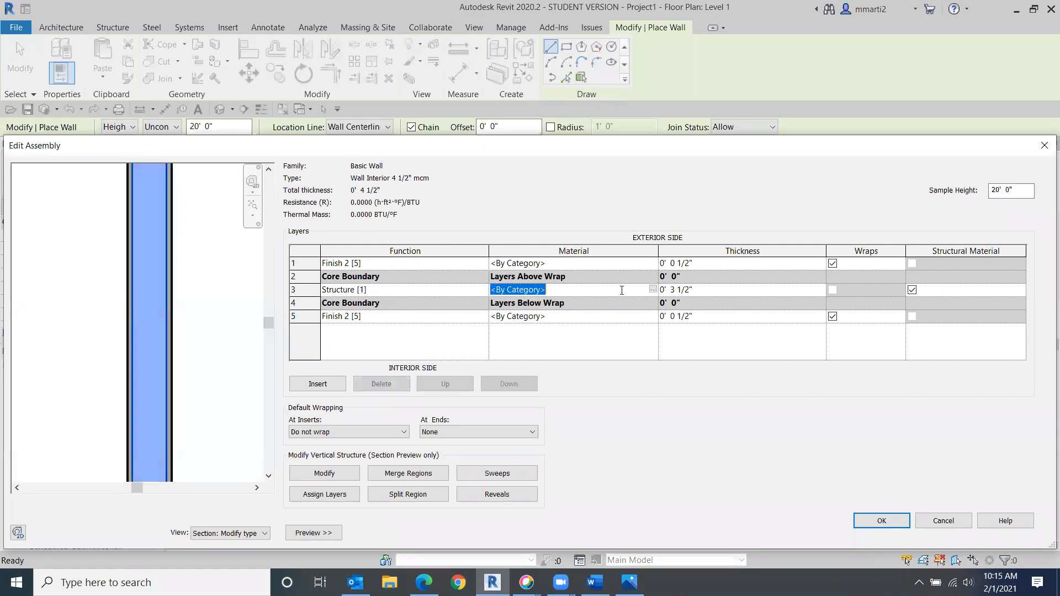
pyautogui.click(654, 289)
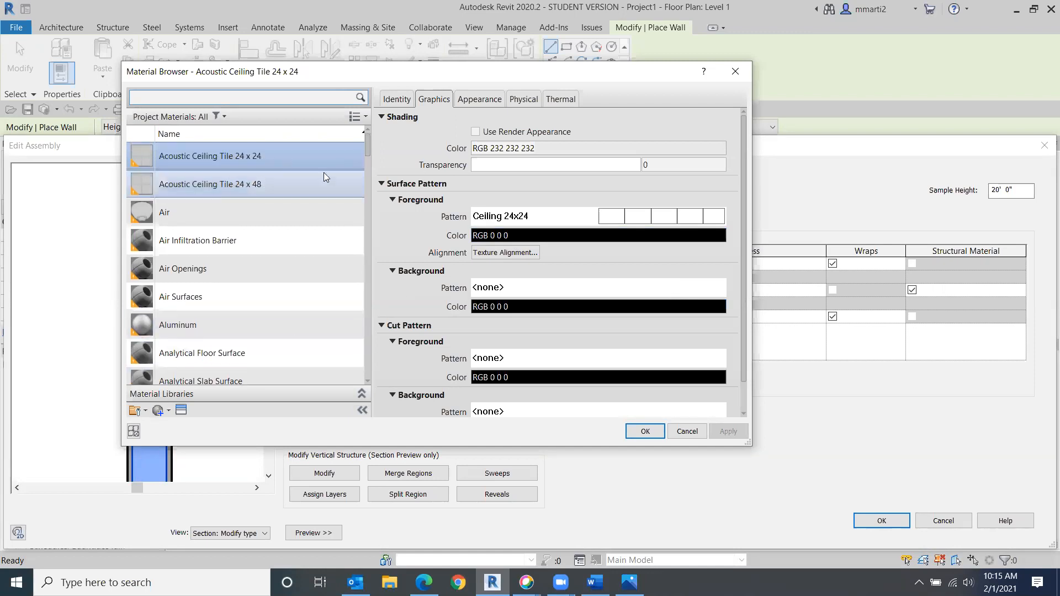
pyautogui.moveTo(369, 149); pyautogui.dragTo(324, 334)
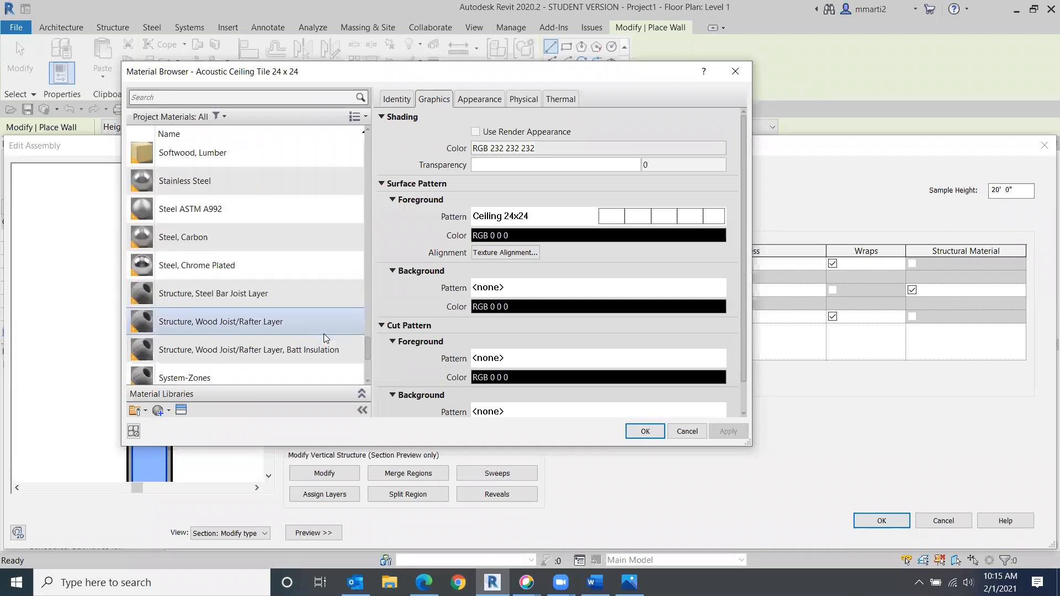
pyautogui.scroll(1, 324, 334)
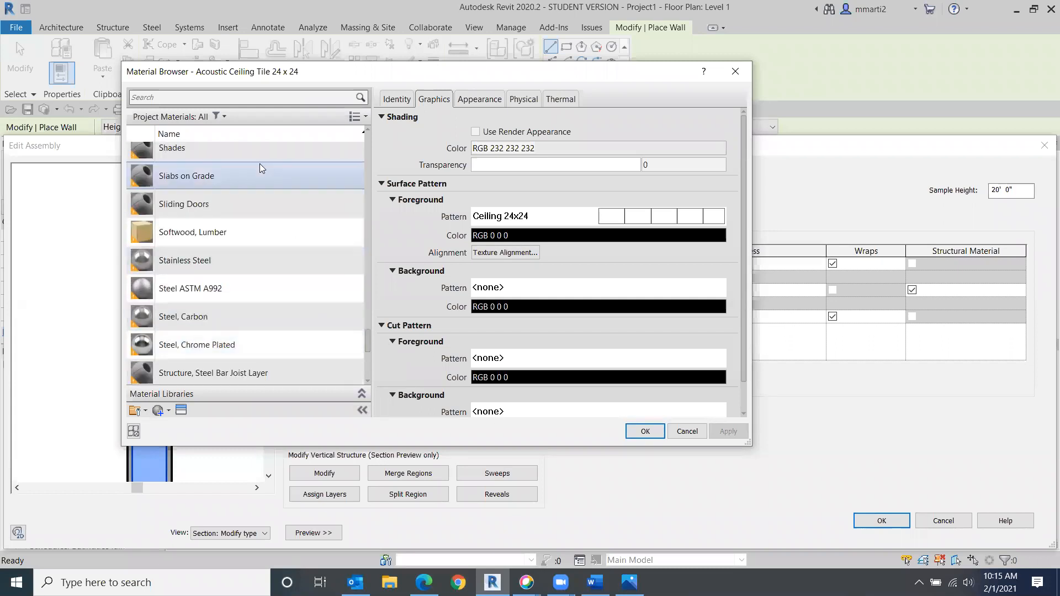
pyautogui.click(190, 233)
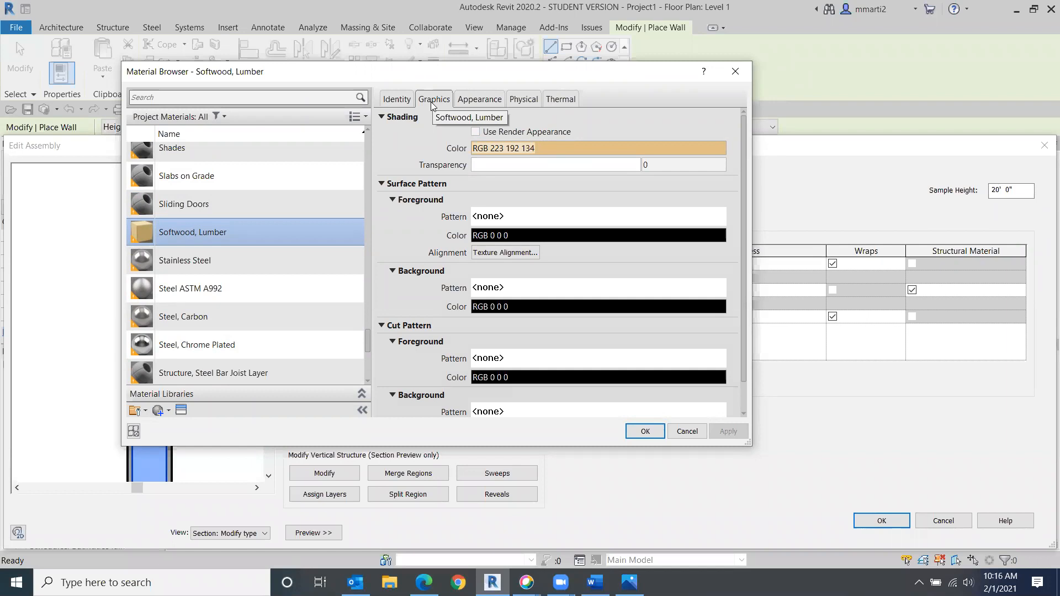
pyautogui.click(475, 132)
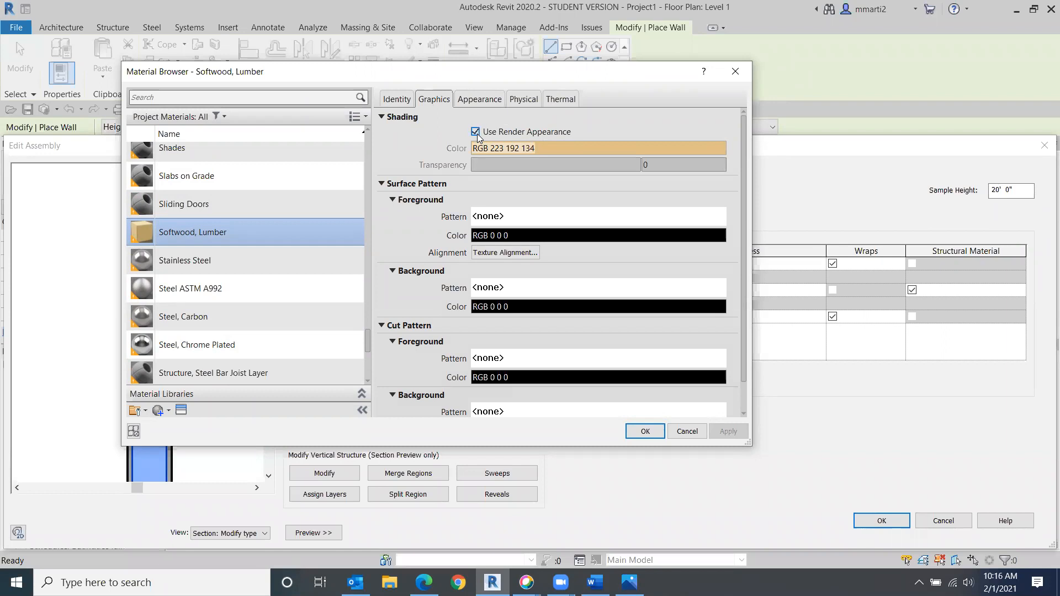
pyautogui.click(474, 100)
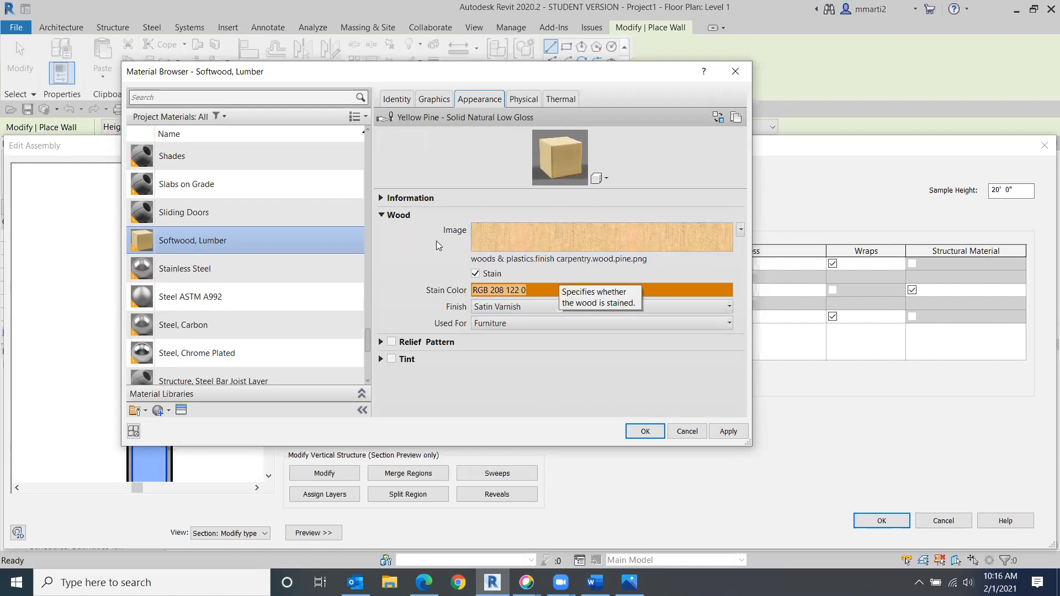
pyautogui.click(433, 98)
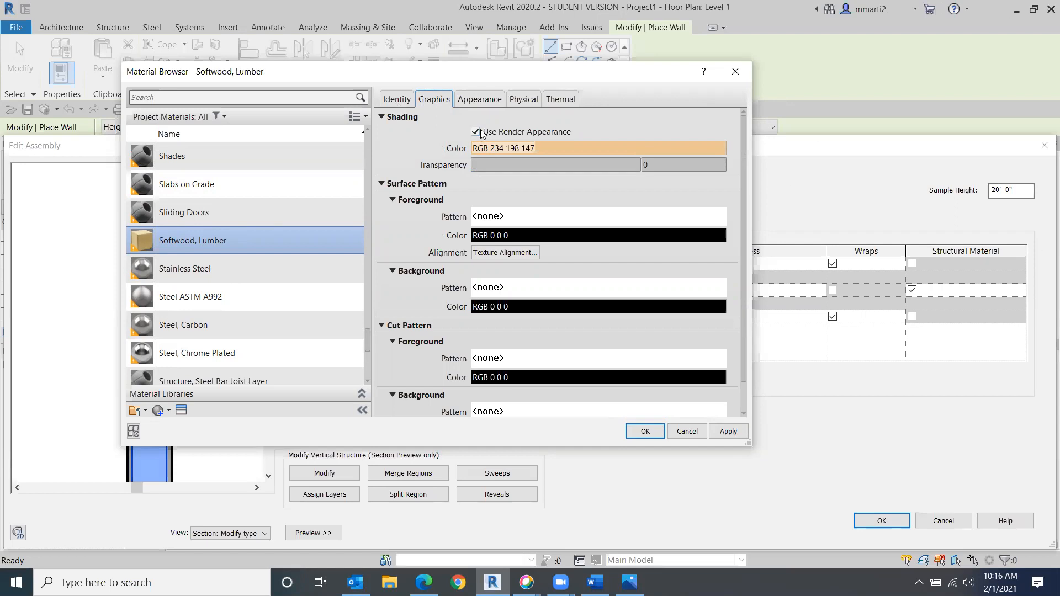
pyautogui.scroll(-1, 265, 332)
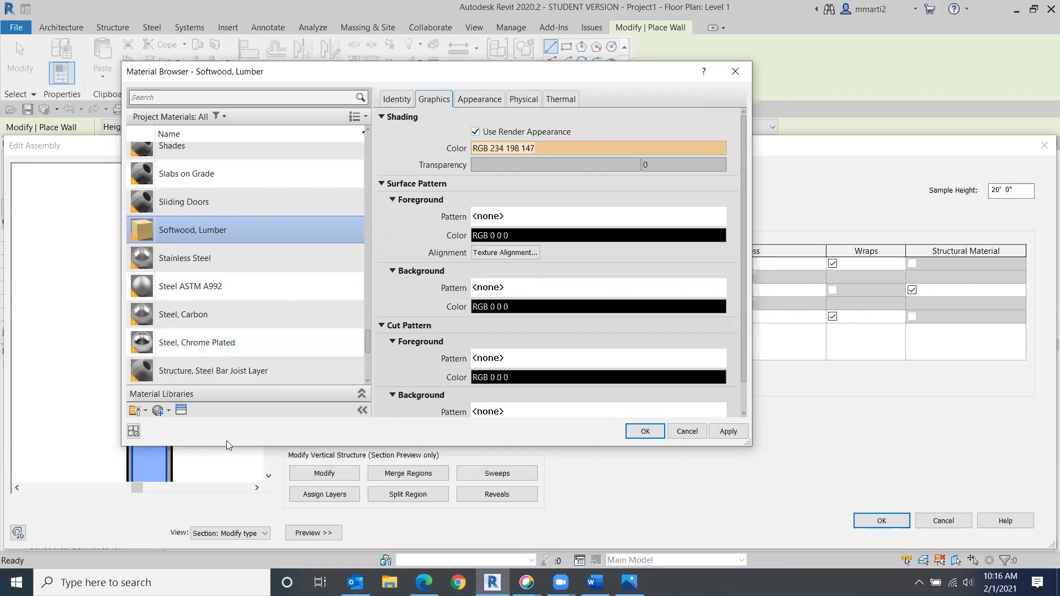
pyautogui.click(645, 431)
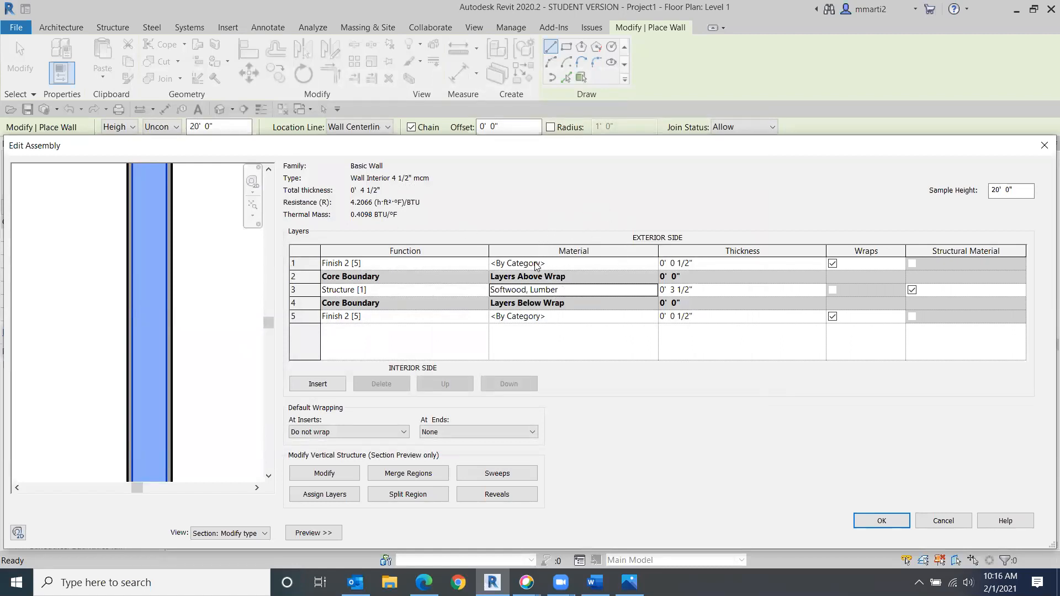
# - Assign the Gypsum Wall Board material to the exterior finish layer, enabling Use Render Appearance for its shading
pyautogui.click(583, 263)
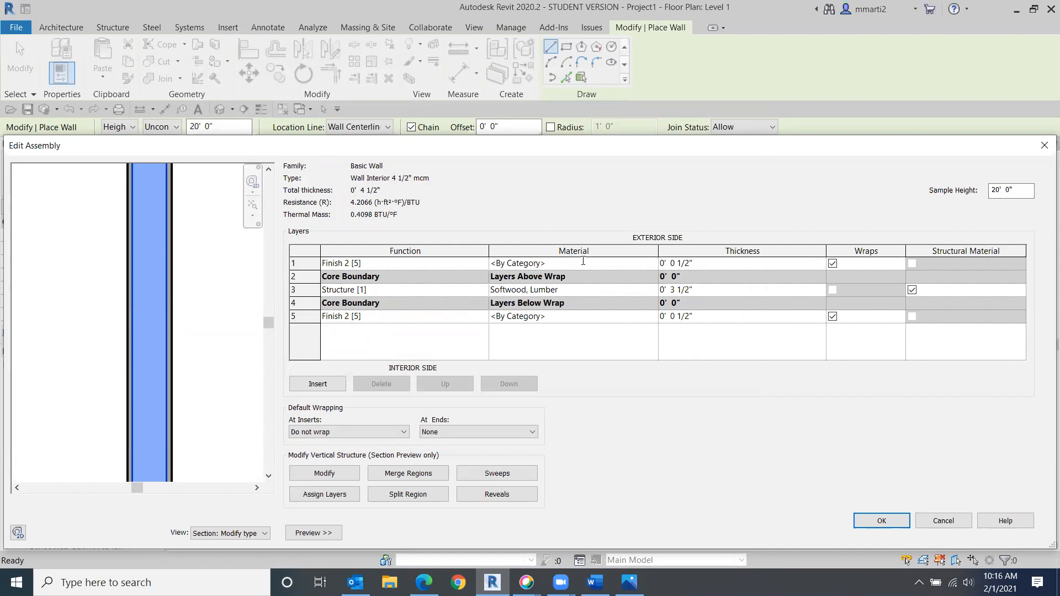
pyautogui.click(653, 263)
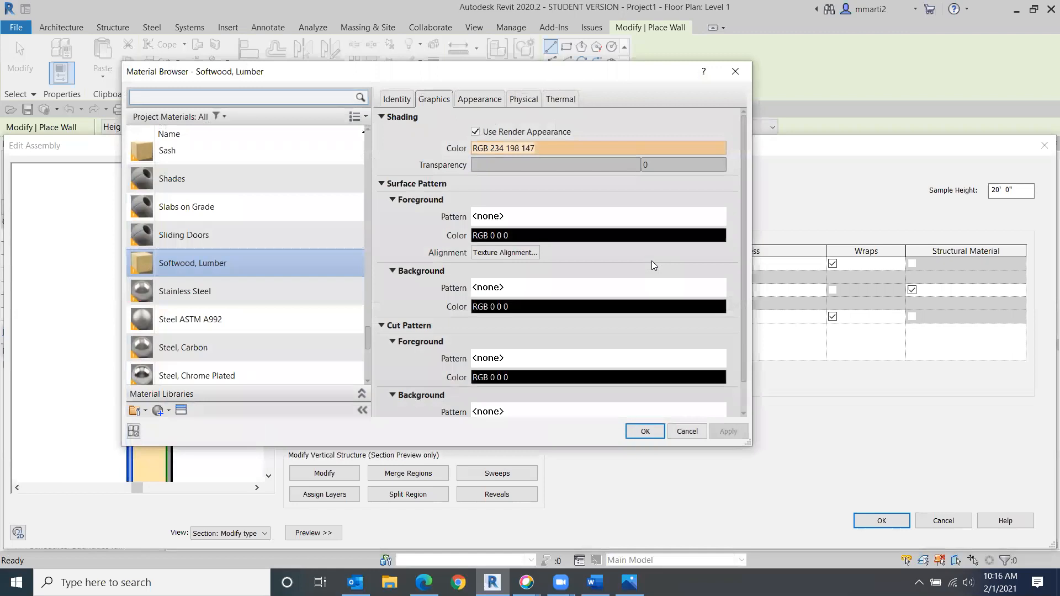
pyautogui.click(221, 100)
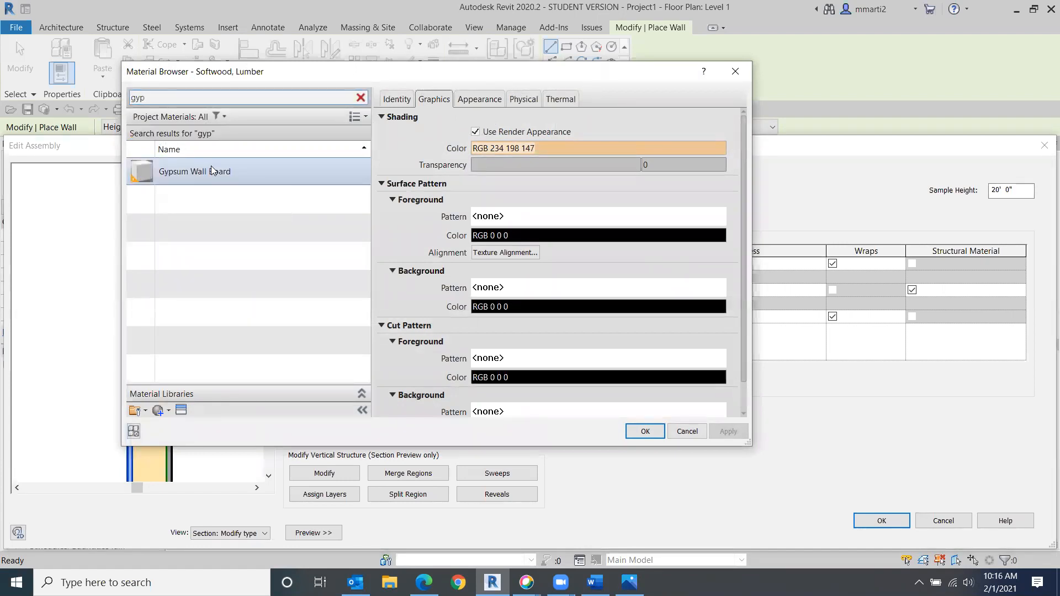
pyautogui.click(213, 175)
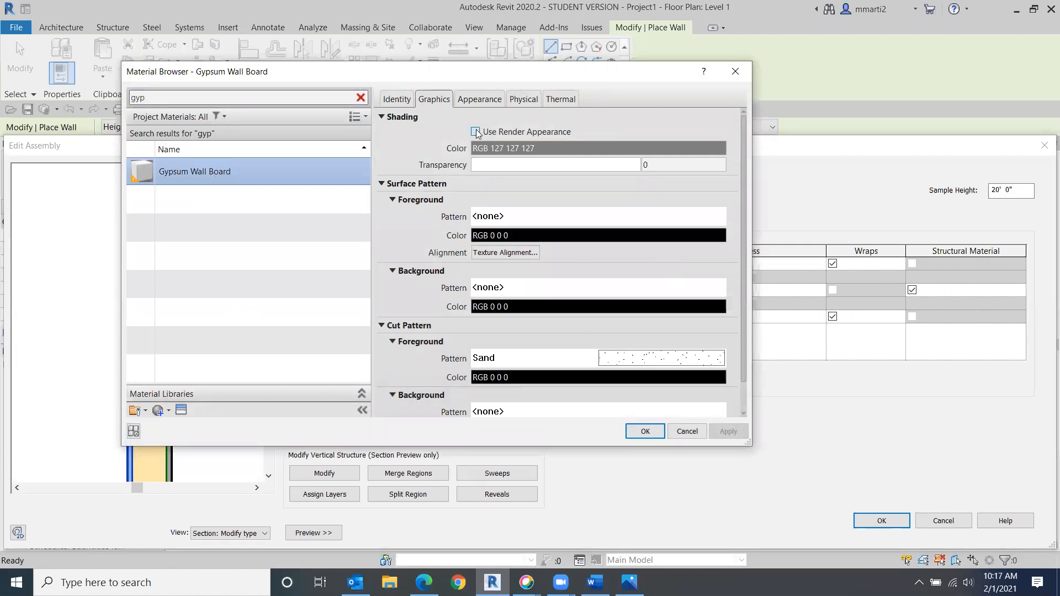
pyautogui.click(476, 132)
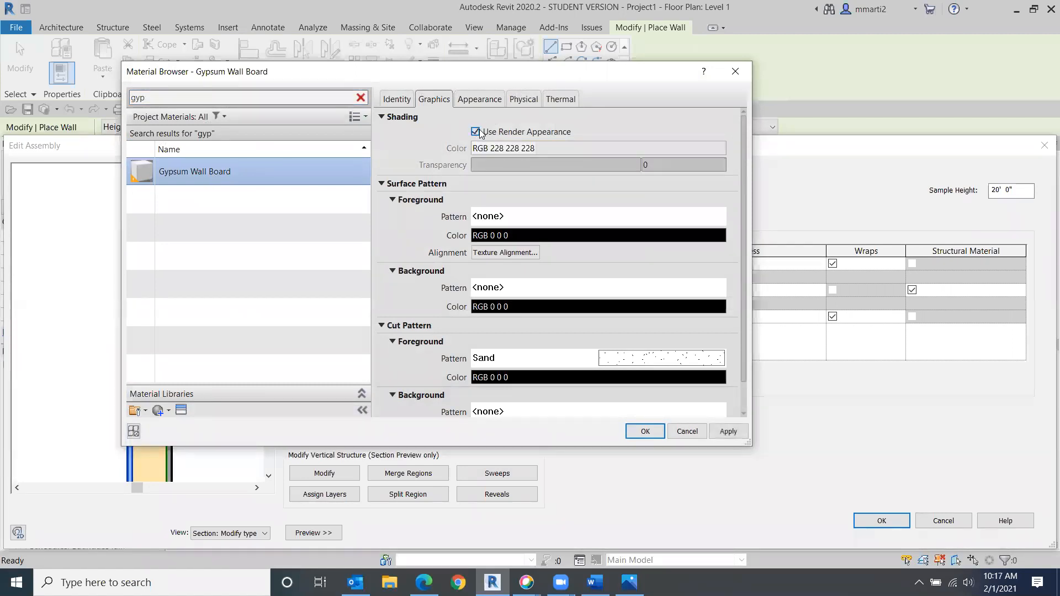
pyautogui.click(480, 99)
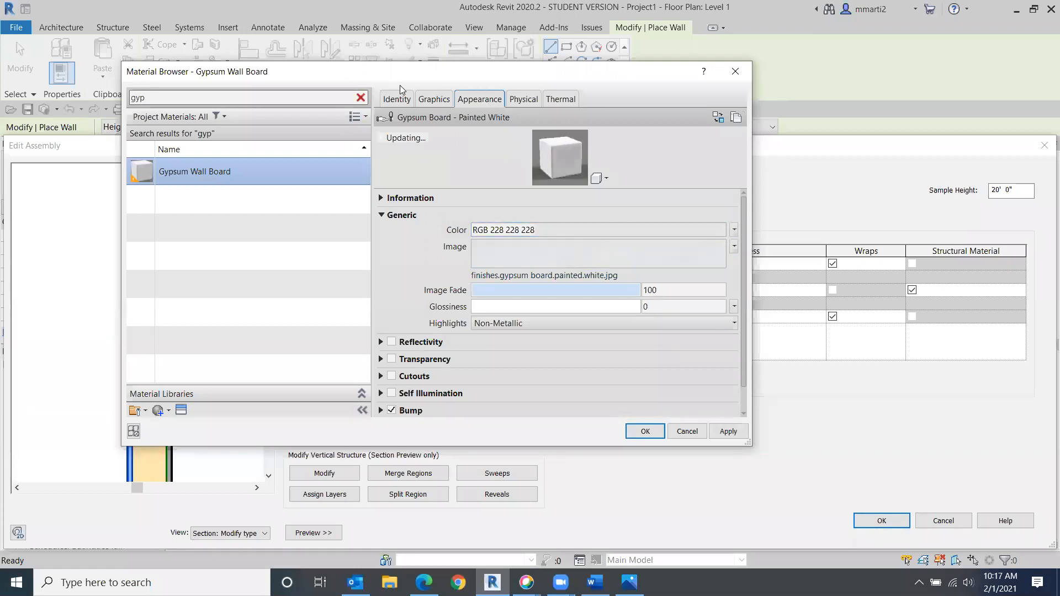
pyautogui.click(443, 103)
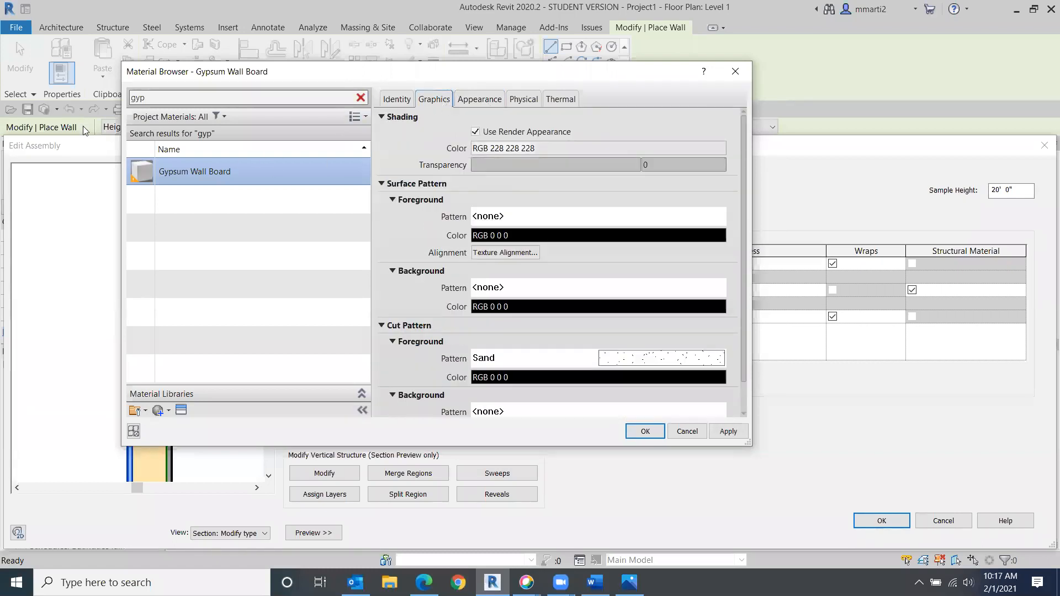
pyautogui.click(645, 432)
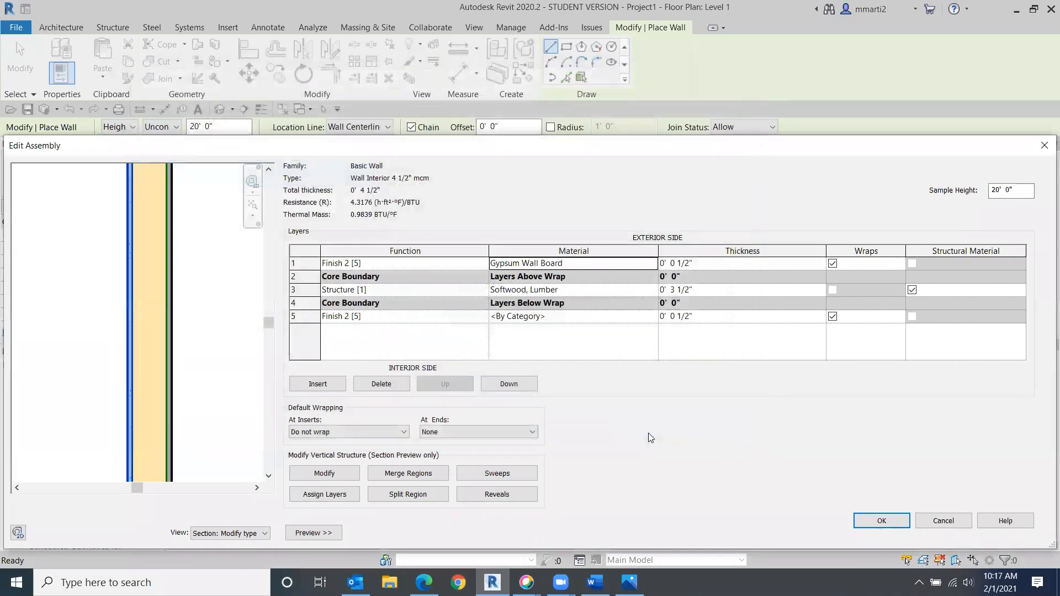
# - Assign the Gypsum Wall Board material to the interior finish layer as well
pyautogui.click(578, 319)
pyautogui.click(653, 316)
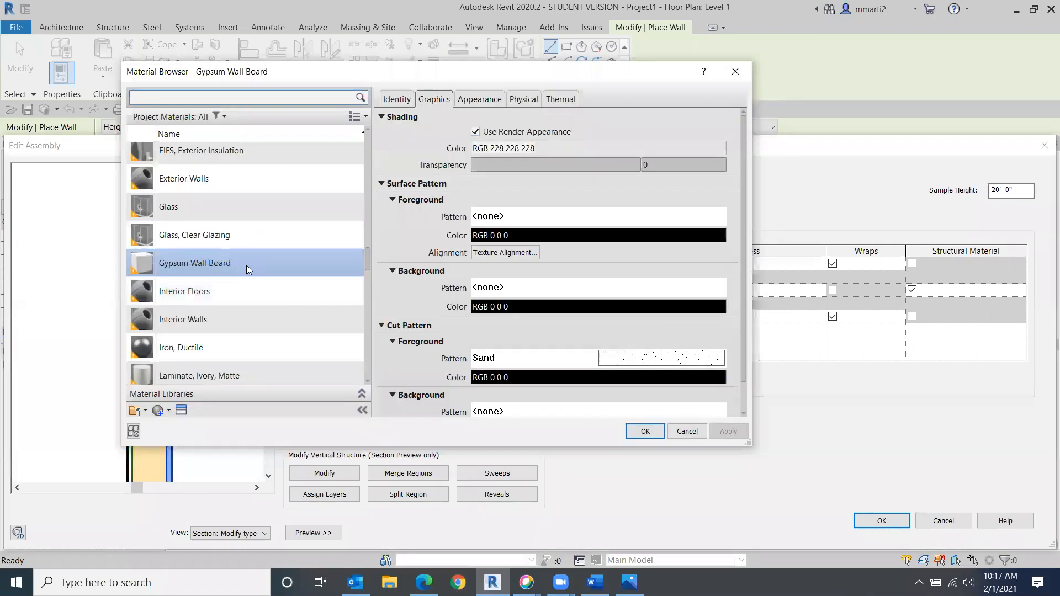
pyautogui.click(647, 431)
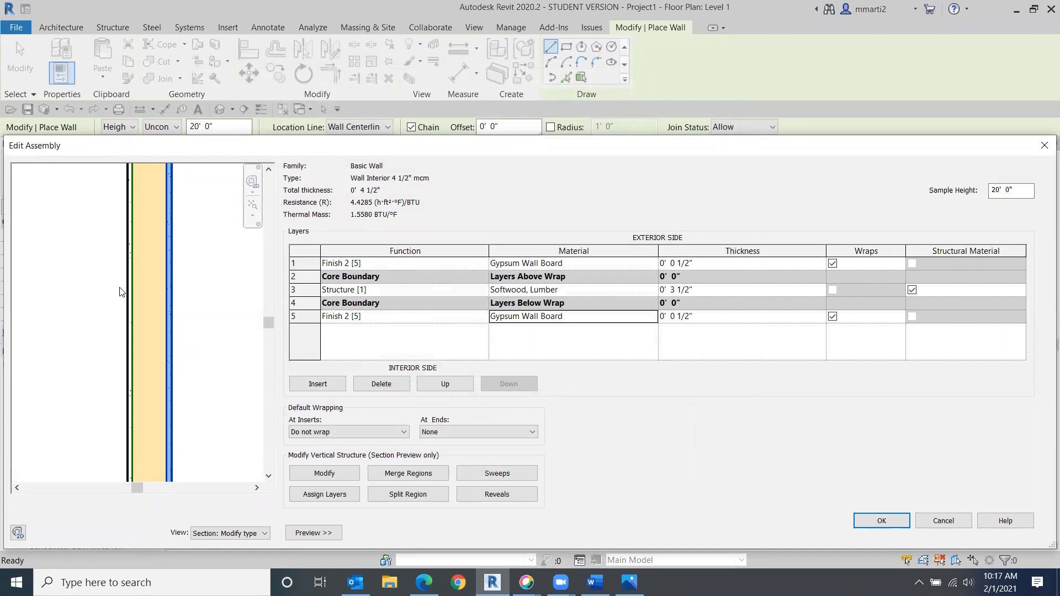
# - Confirm the edited wall assembly and close the type properties for Wall Interior 4 1/2" mcm
pyautogui.scroll(3, 124, 291)
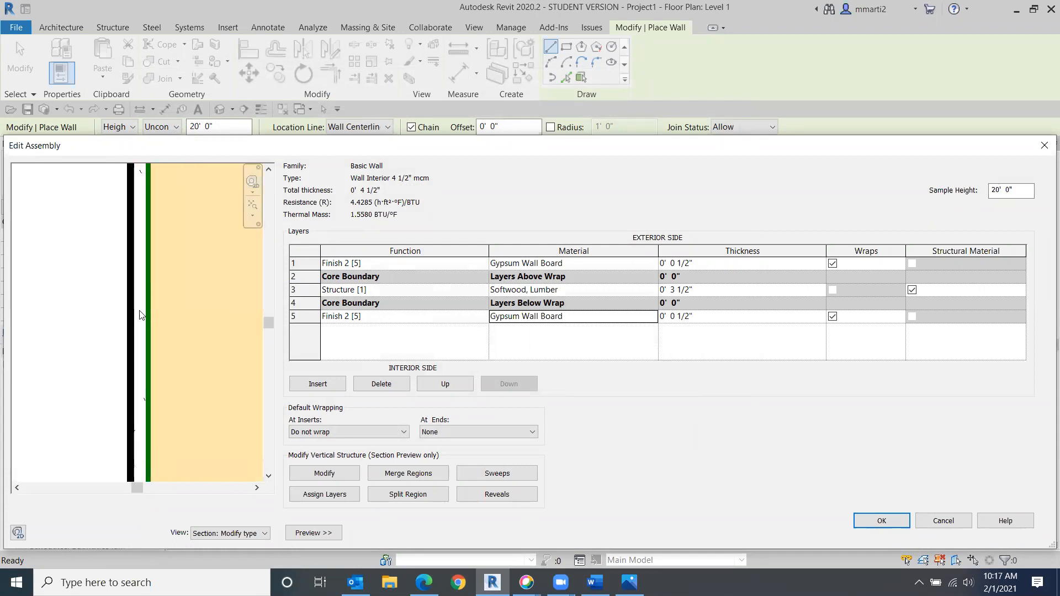
pyautogui.scroll(-2, 167, 314)
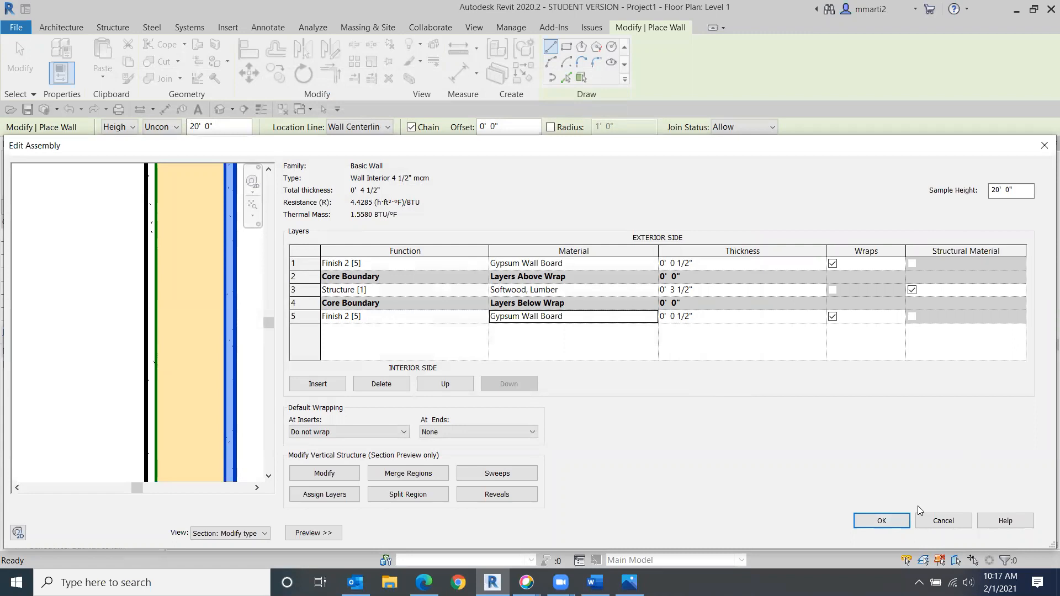
pyautogui.click(881, 522)
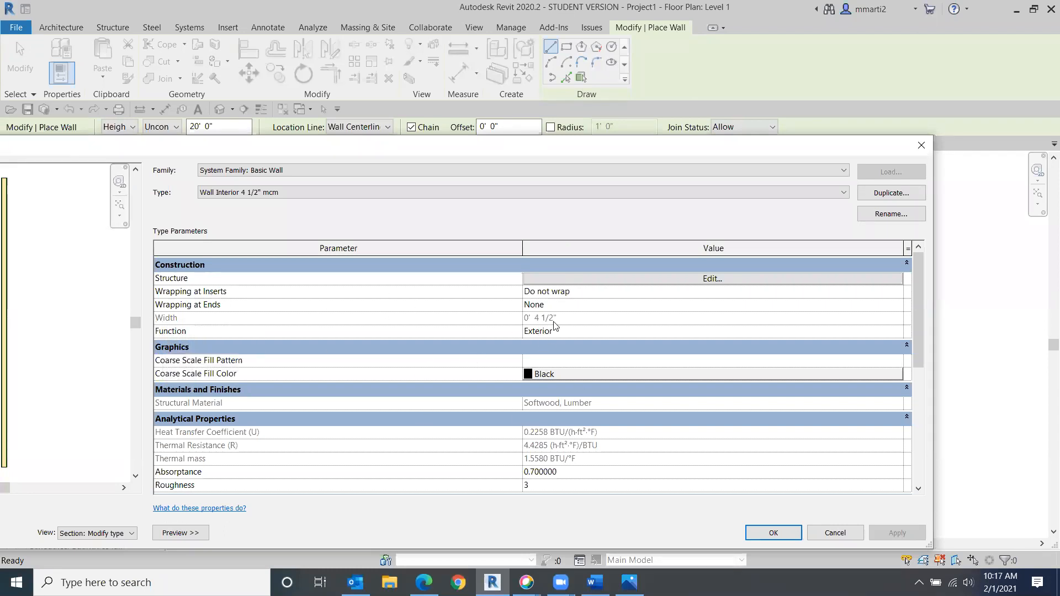
pyautogui.click(773, 534)
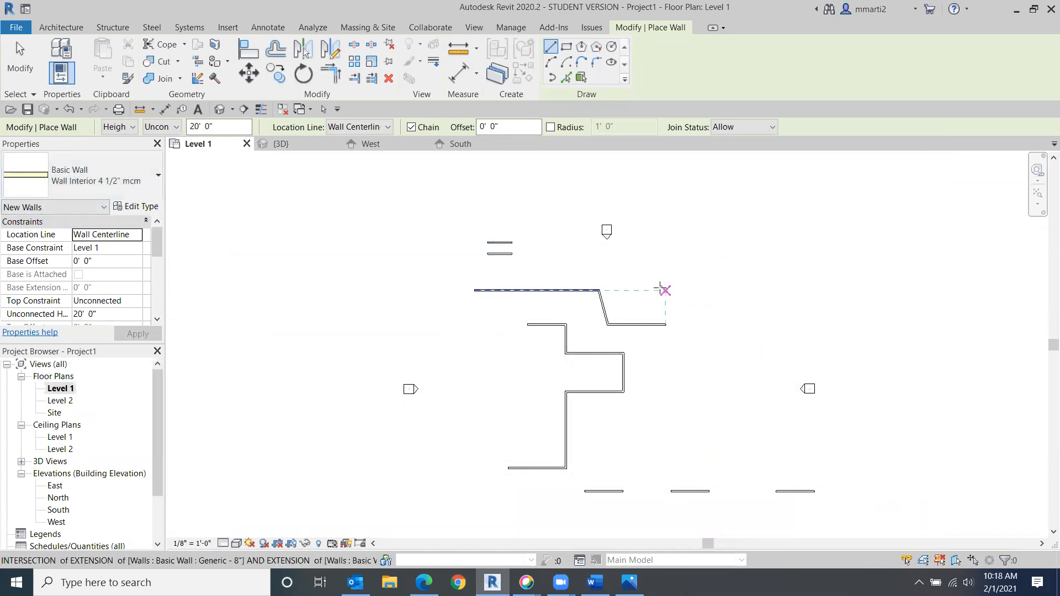
# - Draw four walls forming a closed rectangle about 20' wide, then leave the wall command and dismiss the save reminder
pyautogui.click(694, 284)
pyautogui.click(742, 283)
pyautogui.click(743, 325)
pyautogui.click(694, 324)
pyautogui.click(694, 284)
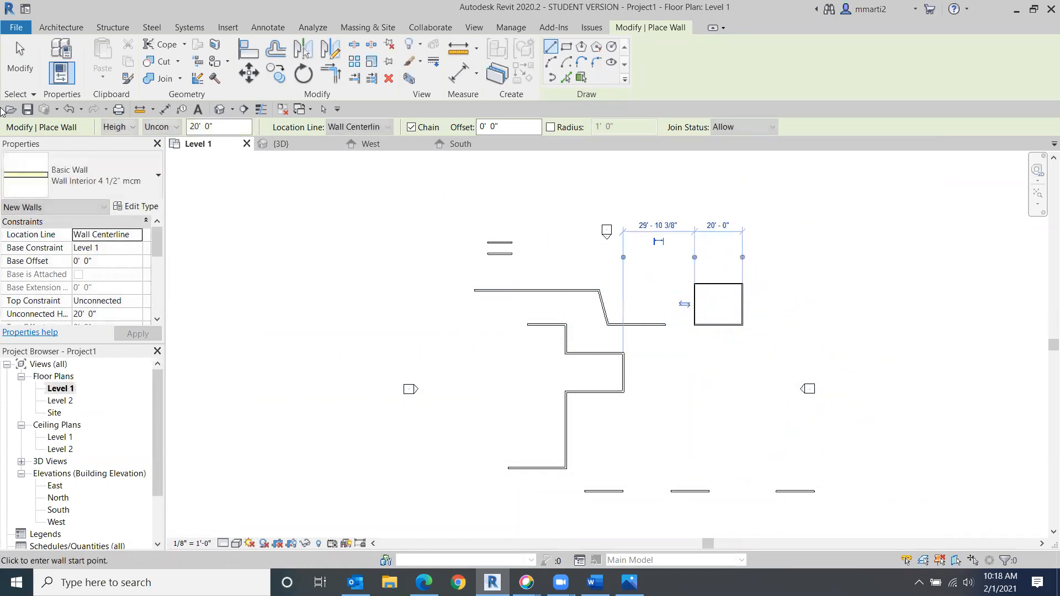
pyautogui.click(23, 94)
pyautogui.click(27, 81)
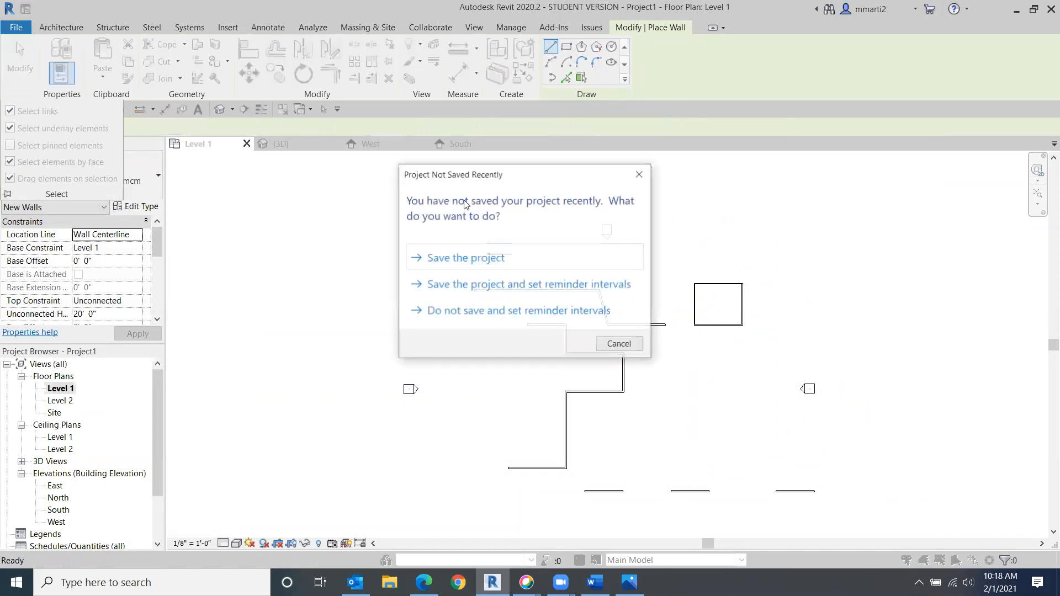
pyautogui.click(640, 174)
# - Draw a horizontal wall about 18' long using the Exterior - Brick and CMU on MTL. Stud type
pyautogui.scroll(6, 751, 342)
pyautogui.scroll(-6, 570, 292)
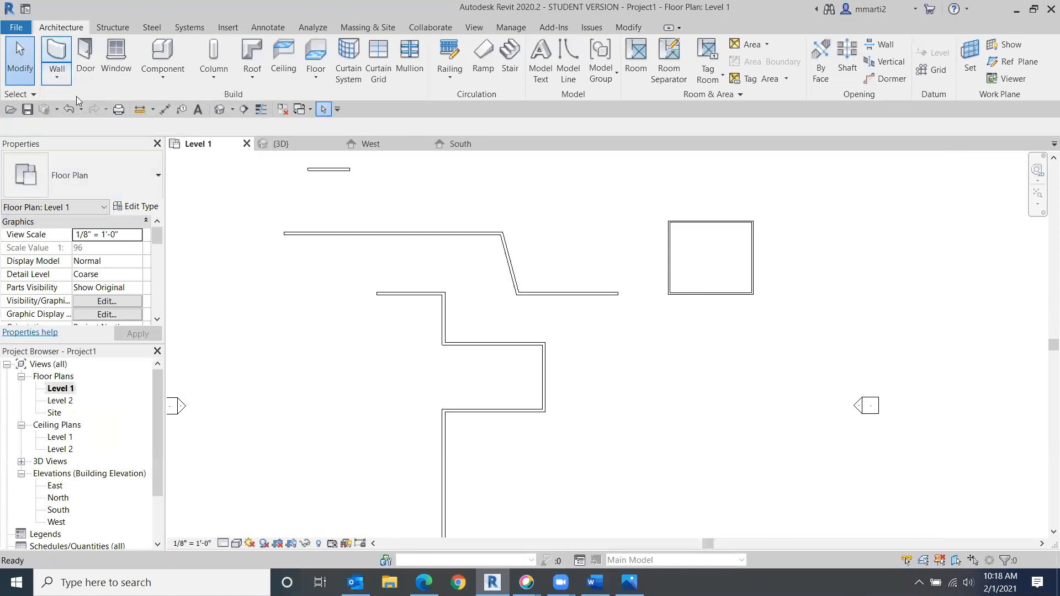
pyautogui.click(55, 64)
pyautogui.click(152, 176)
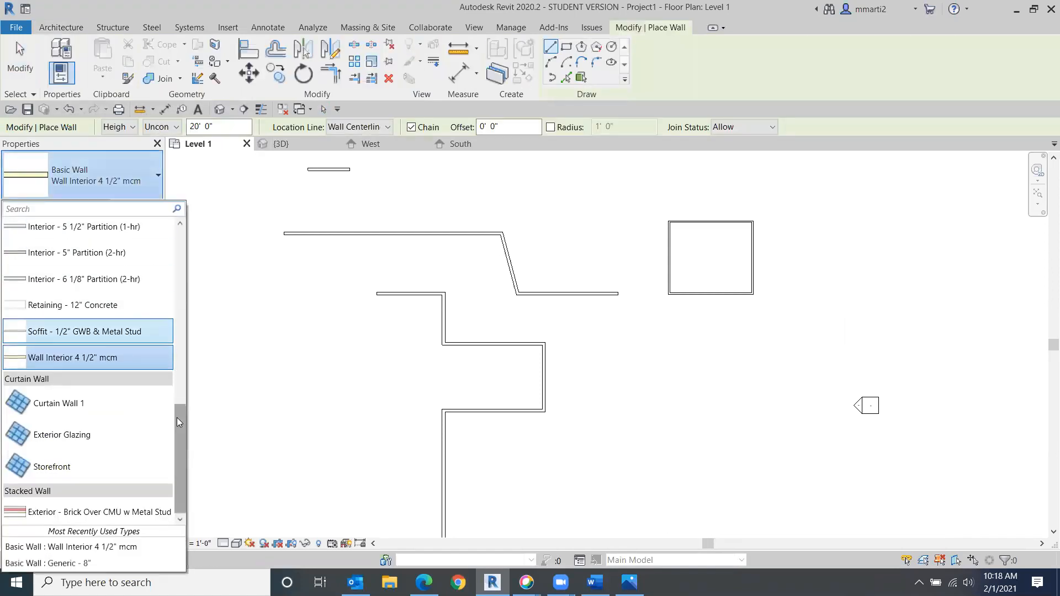
pyautogui.scroll(8, 83, 309)
pyautogui.click(53, 255)
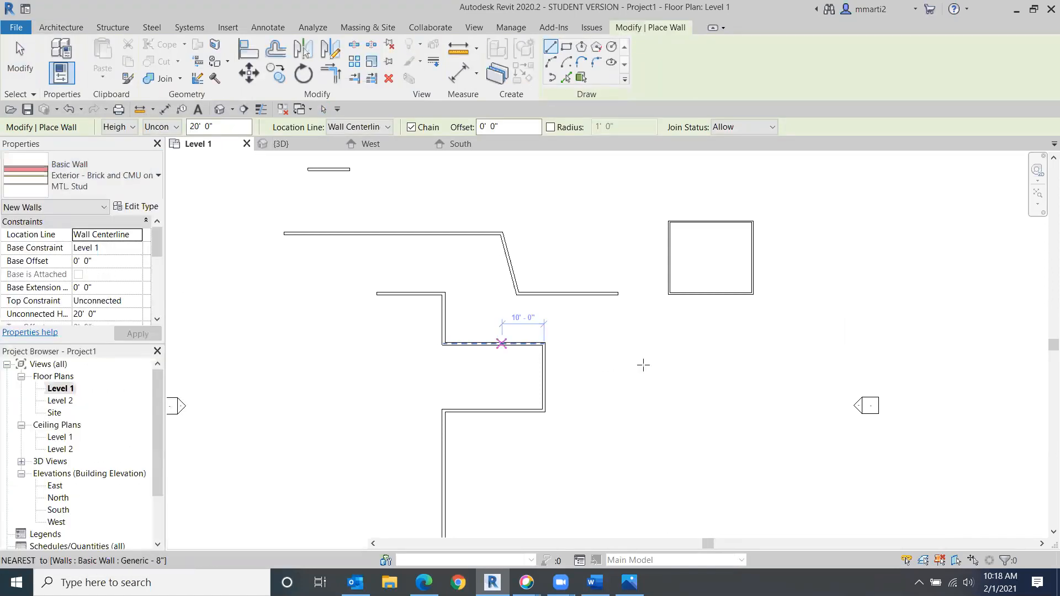
pyautogui.click(670, 366)
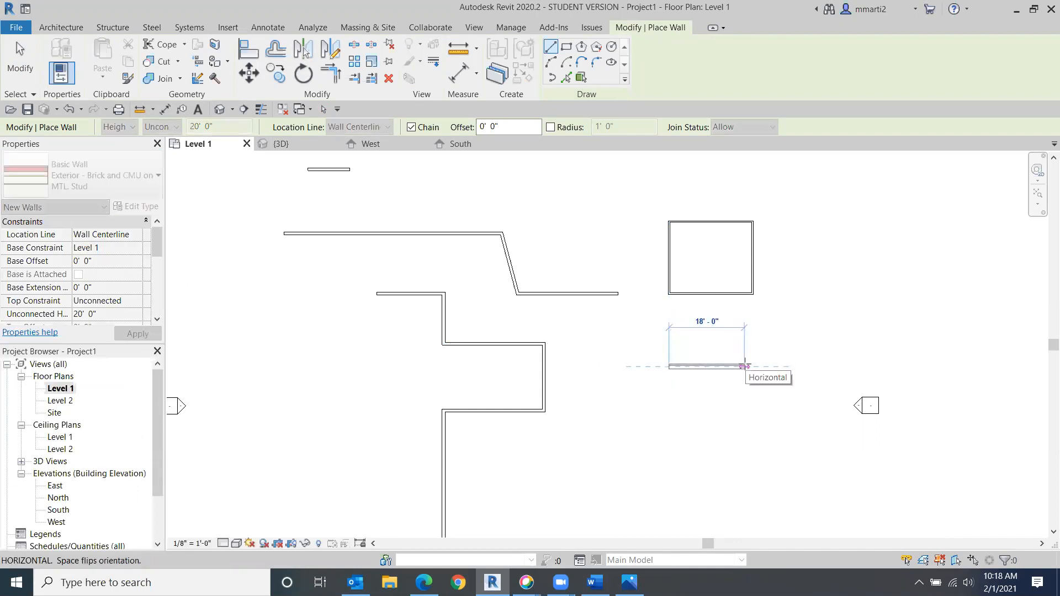
pyautogui.click(744, 366)
pyautogui.click(26, 75)
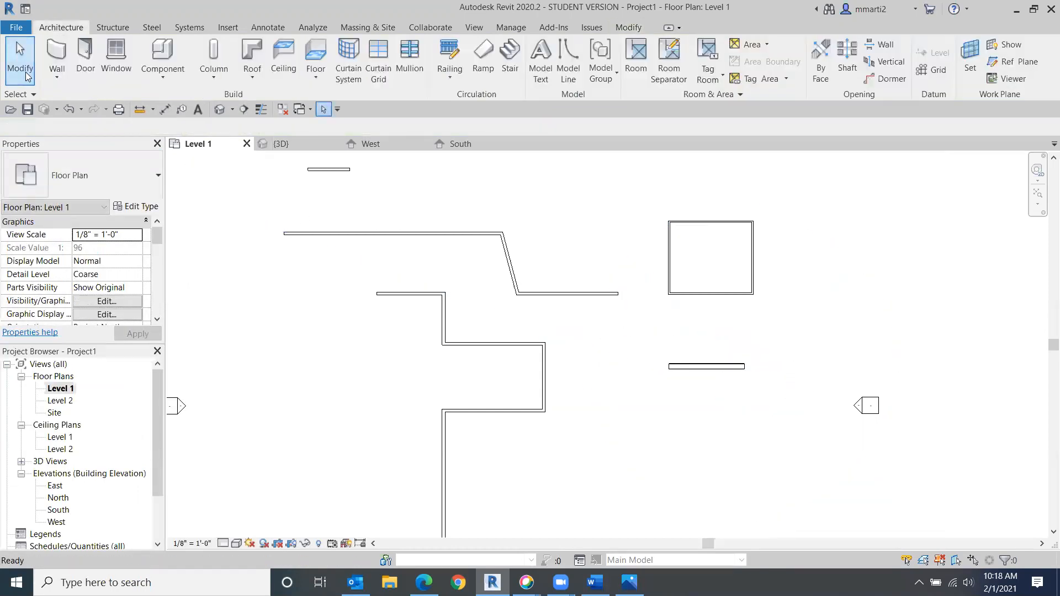
# - Zoom in on the new wall and set the plan view's detail level to Fine
pyautogui.scroll(5, 643, 370)
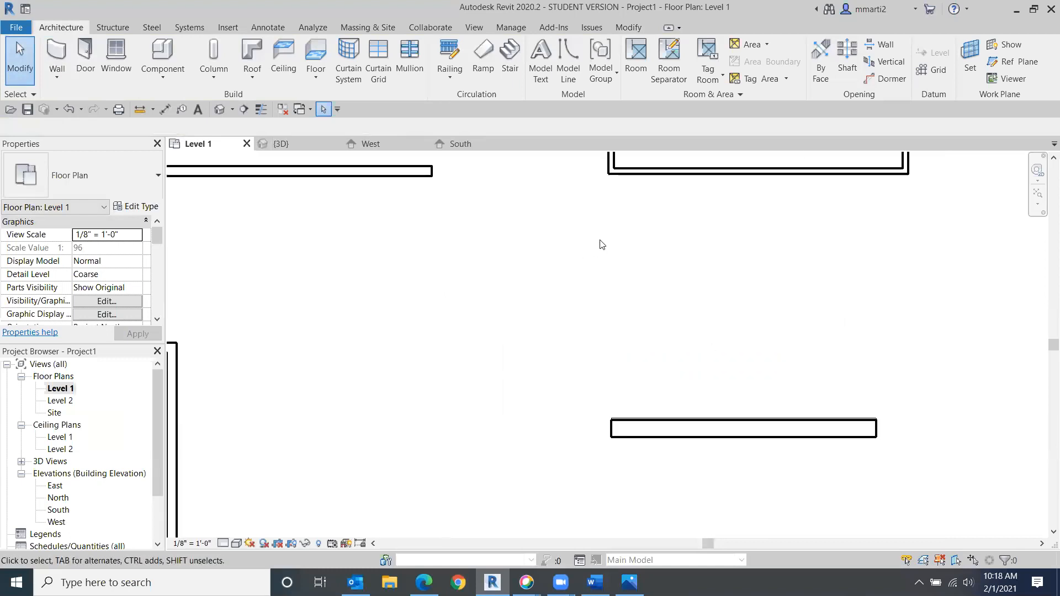
pyautogui.scroll(2, 671, 445)
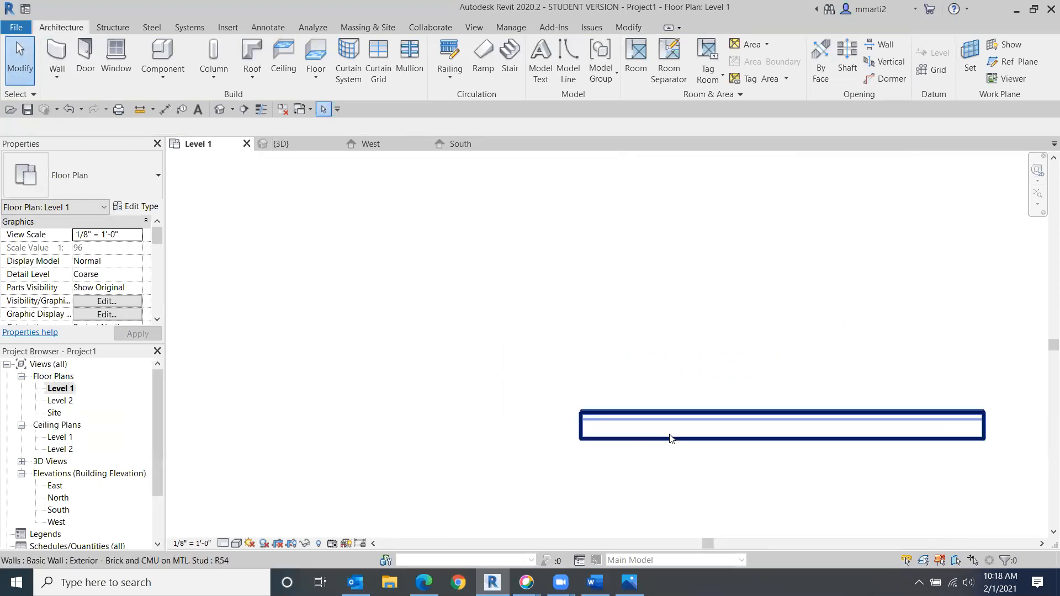
pyautogui.scroll(-4, 671, 444)
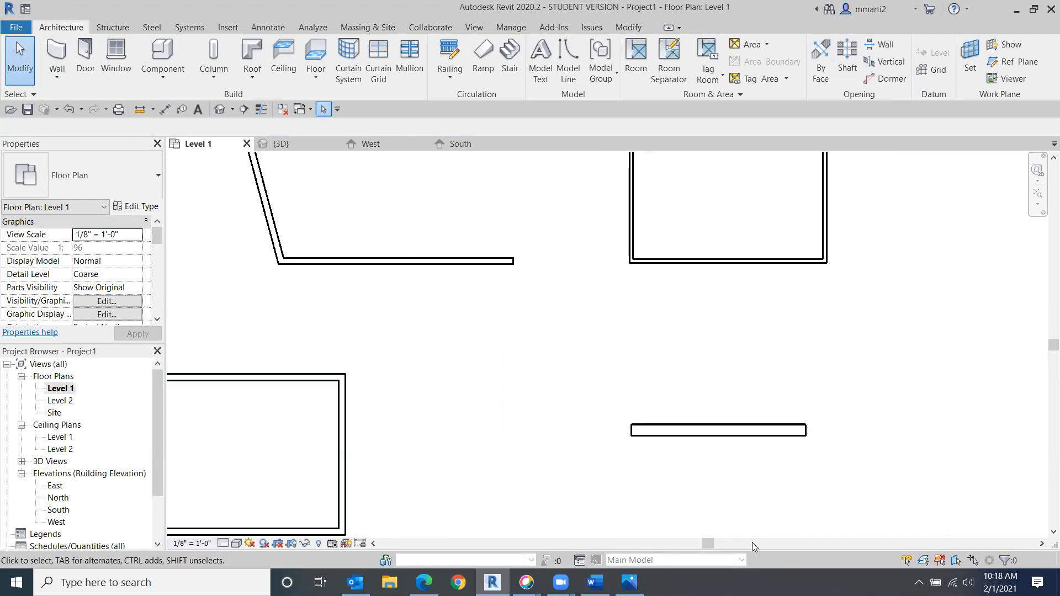
pyautogui.click(223, 543)
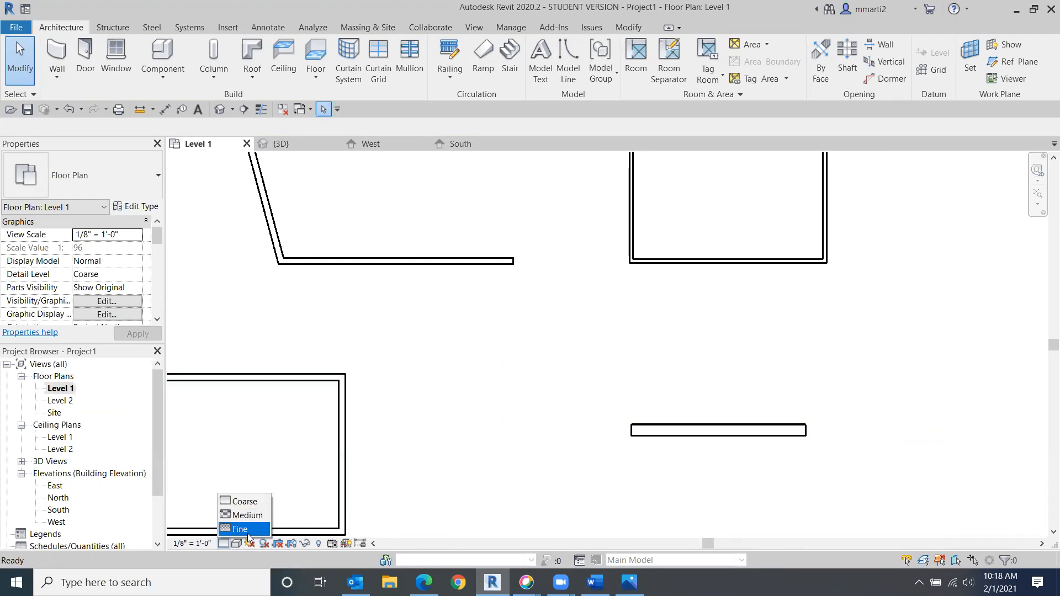
pyautogui.click(248, 530)
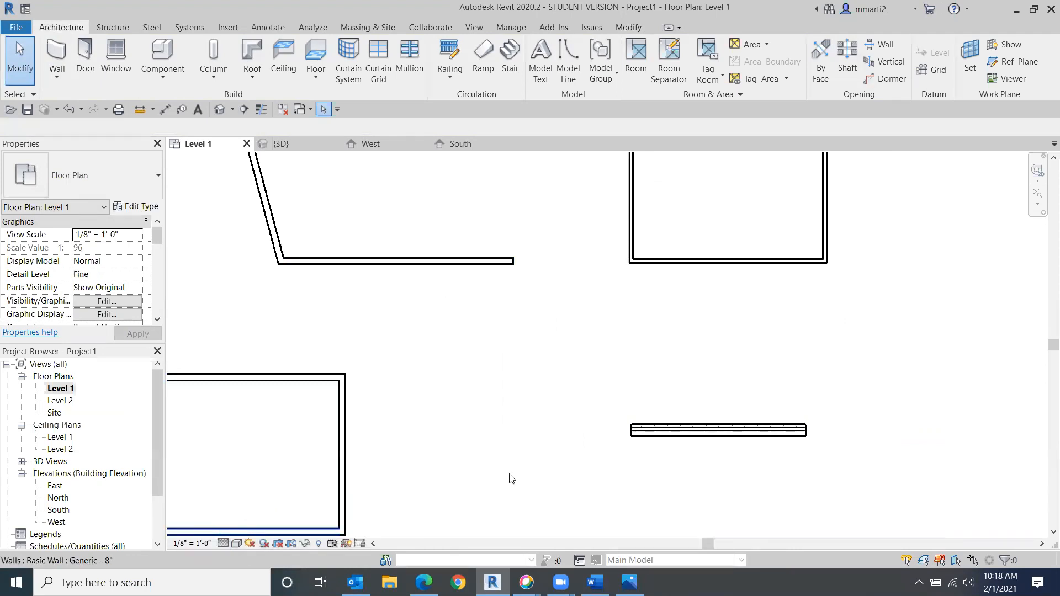
# - Compare the wall's appearance at Coarse, Medium and Fine detail levels, ending at Fine
pyautogui.moveTo(707, 333); pyautogui.dragTo(705, 385, button='middle')
pyautogui.scroll(5, 690, 387)
pyautogui.moveTo(661, 448); pyautogui.dragTo(674, 200, button='middle')
pyautogui.scroll(3, 643, 329)
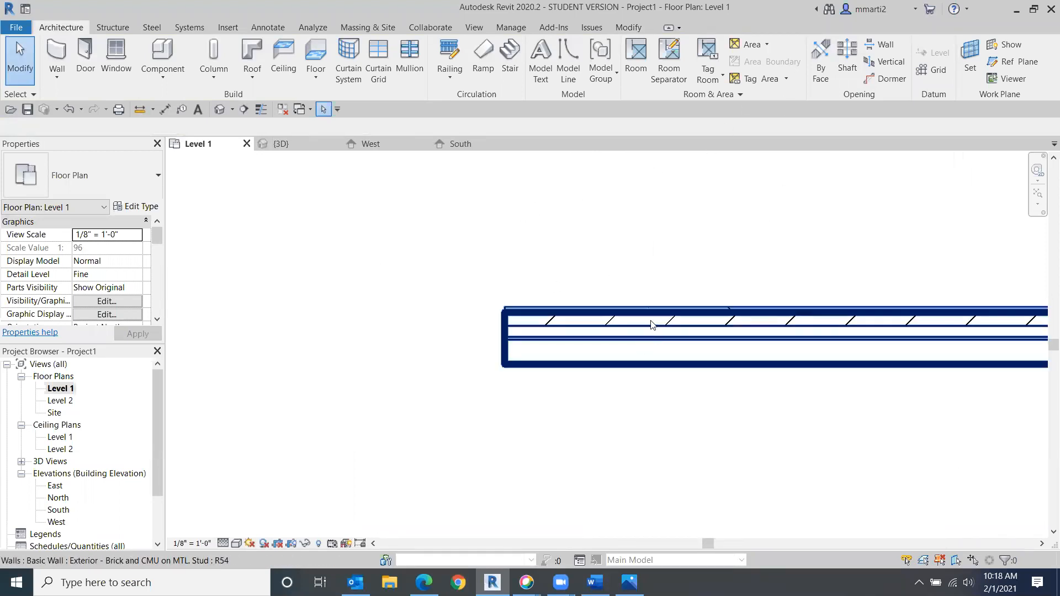
pyautogui.click(224, 543)
pyautogui.click(242, 503)
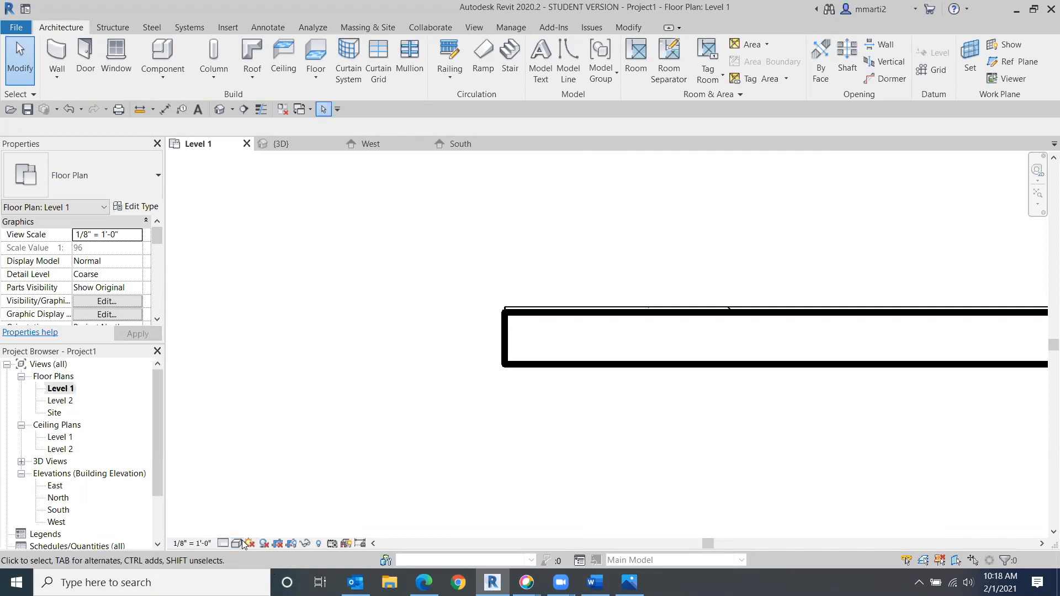
pyautogui.click(223, 544)
pyautogui.click(247, 517)
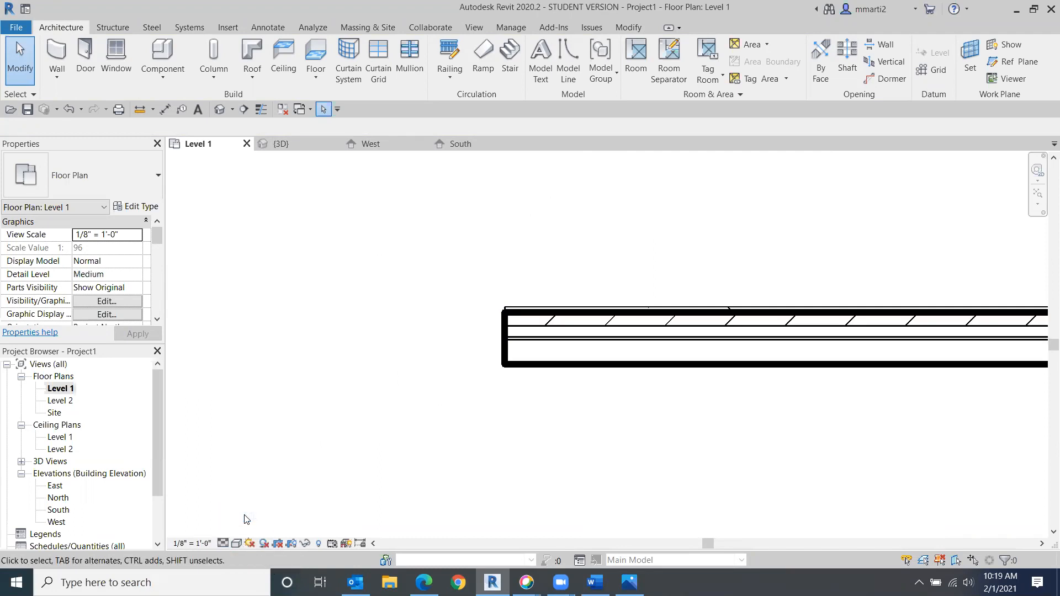
pyautogui.click(224, 544)
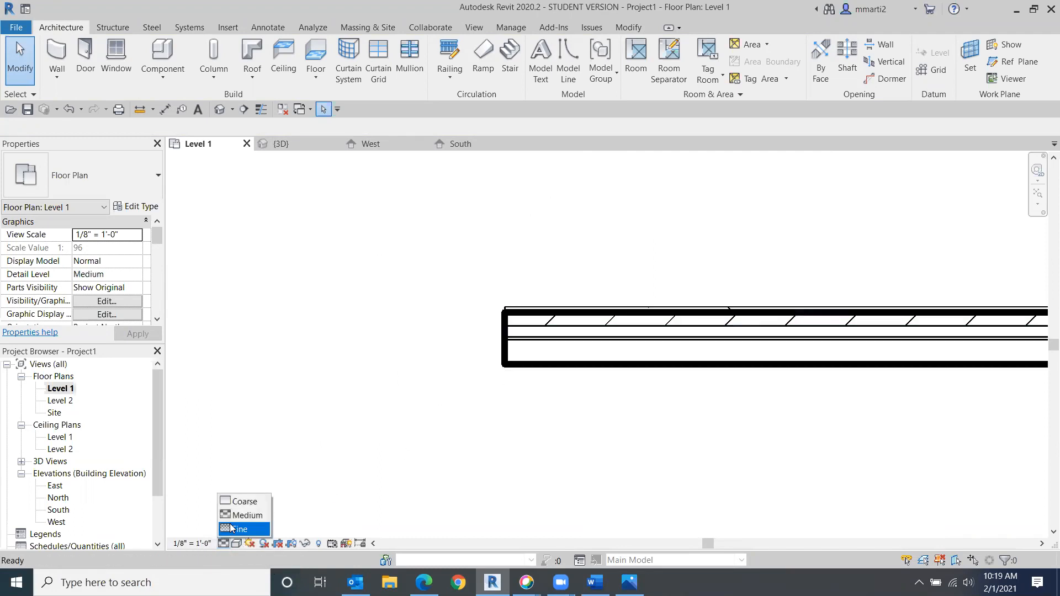
pyautogui.click(243, 529)
# - Open the default 3D view of the model
pyautogui.scroll(-1, 661, 403)
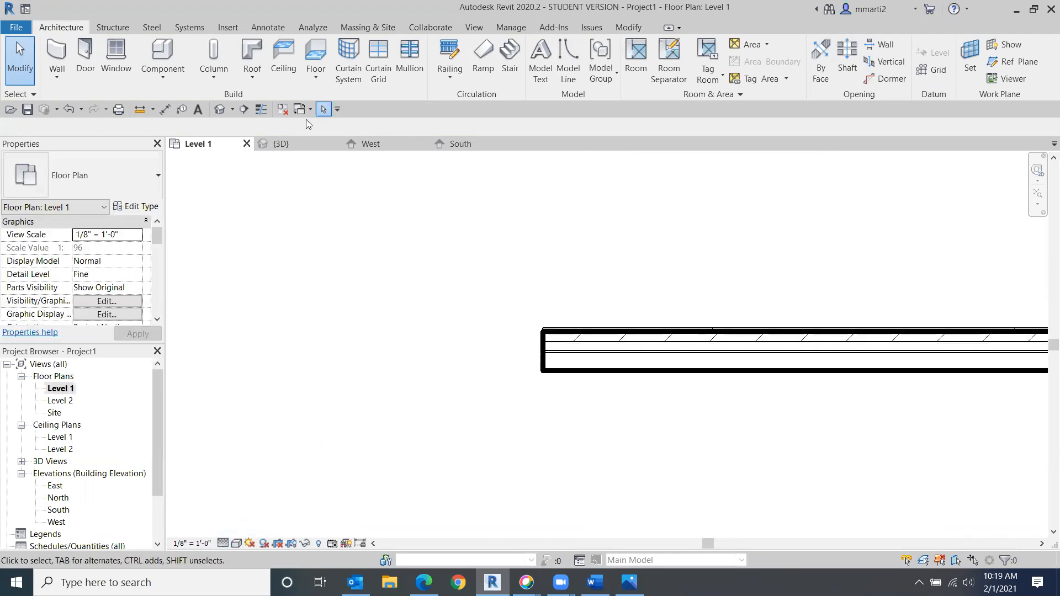
pyautogui.click(219, 110)
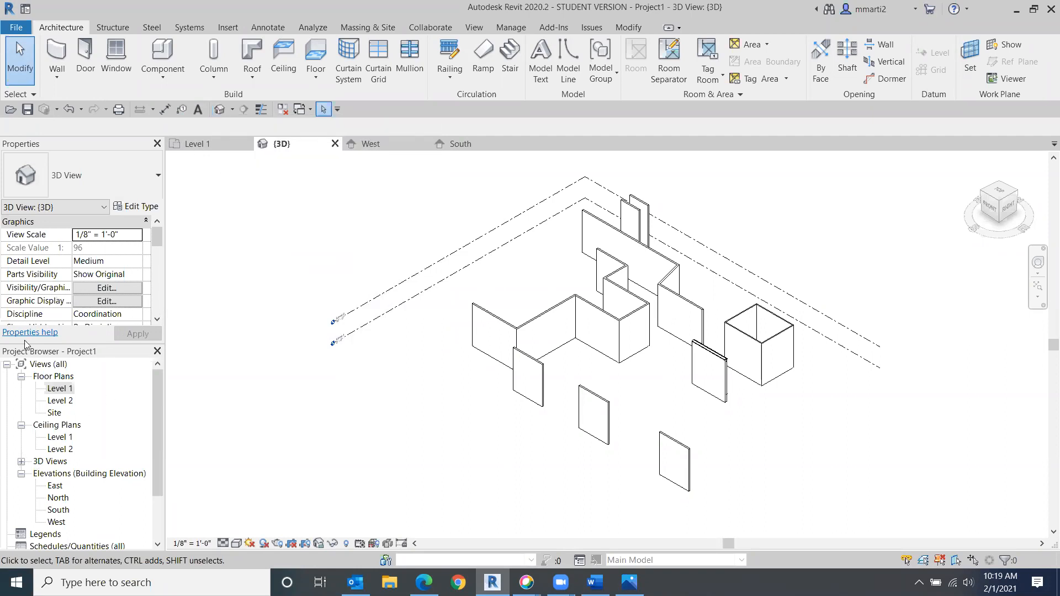
pyautogui.click(22, 462)
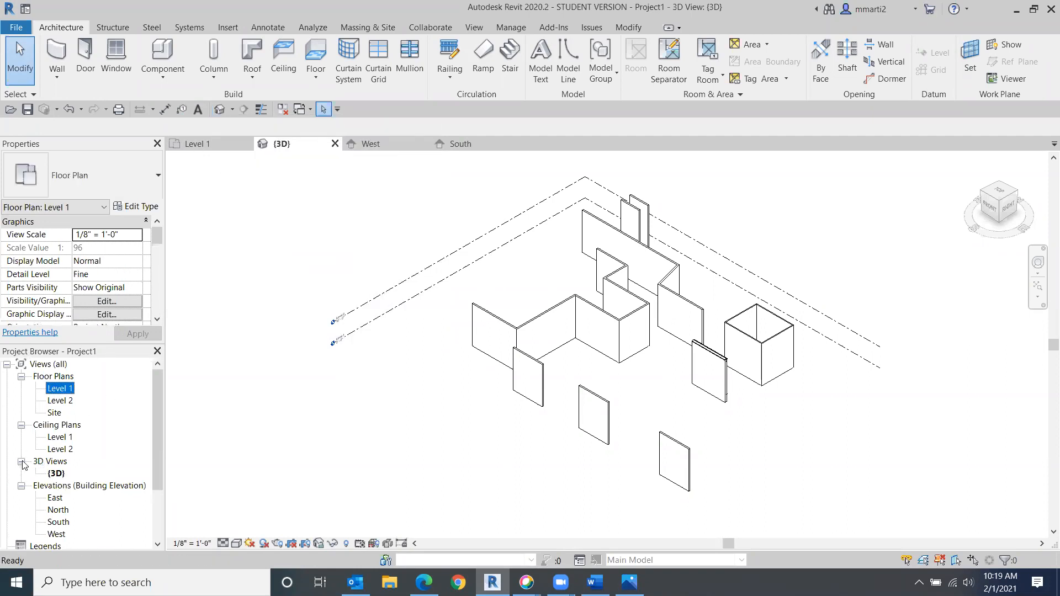
pyautogui.doubleClick(55, 474)
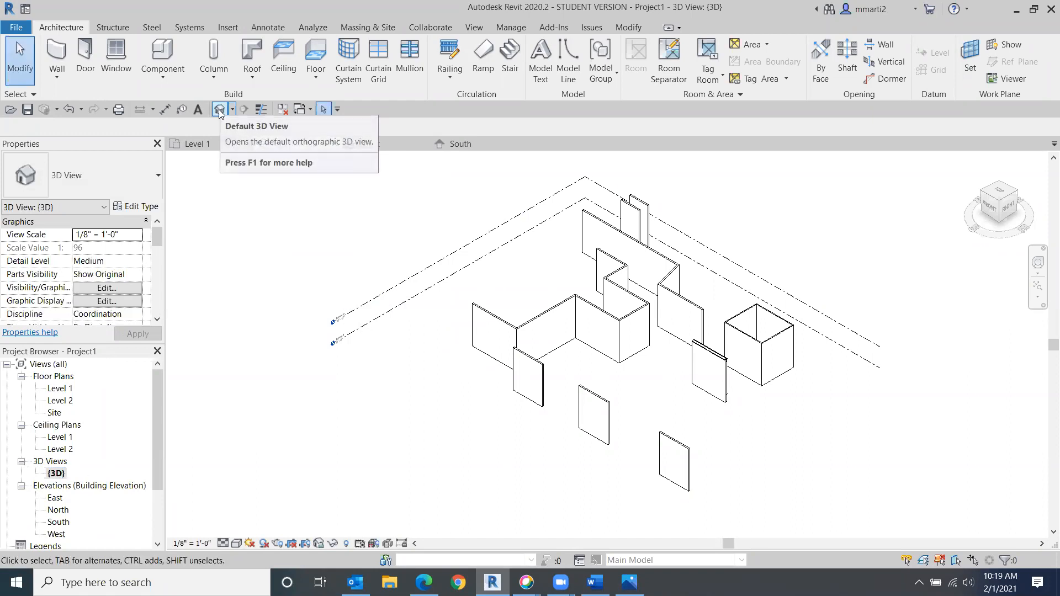
pyautogui.click(219, 110)
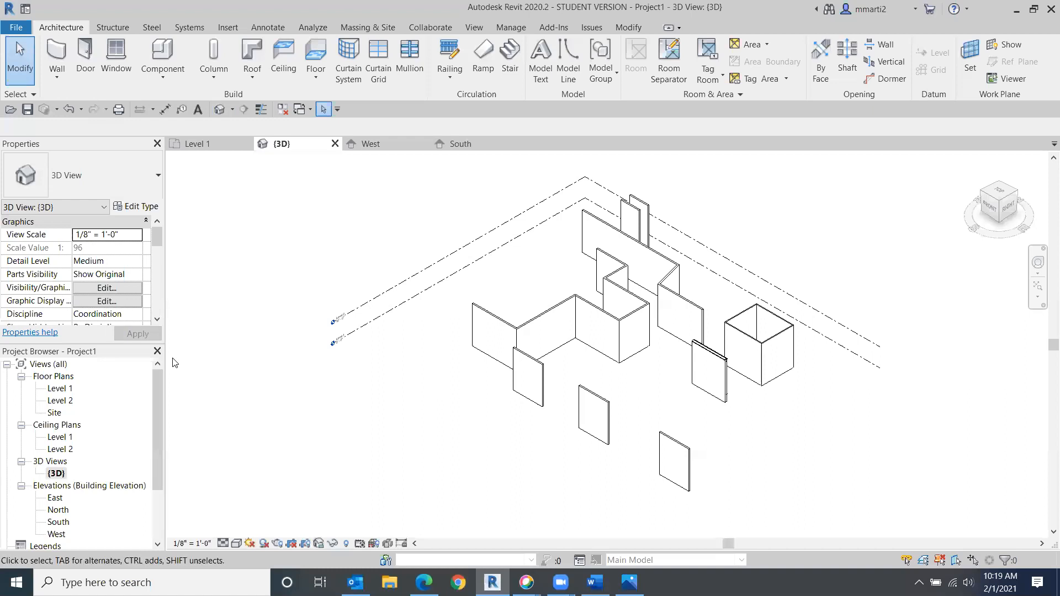
# - Preview the 3D view in the Shaded and then Consistent Colors visual styles
pyautogui.doubleClick(61, 388)
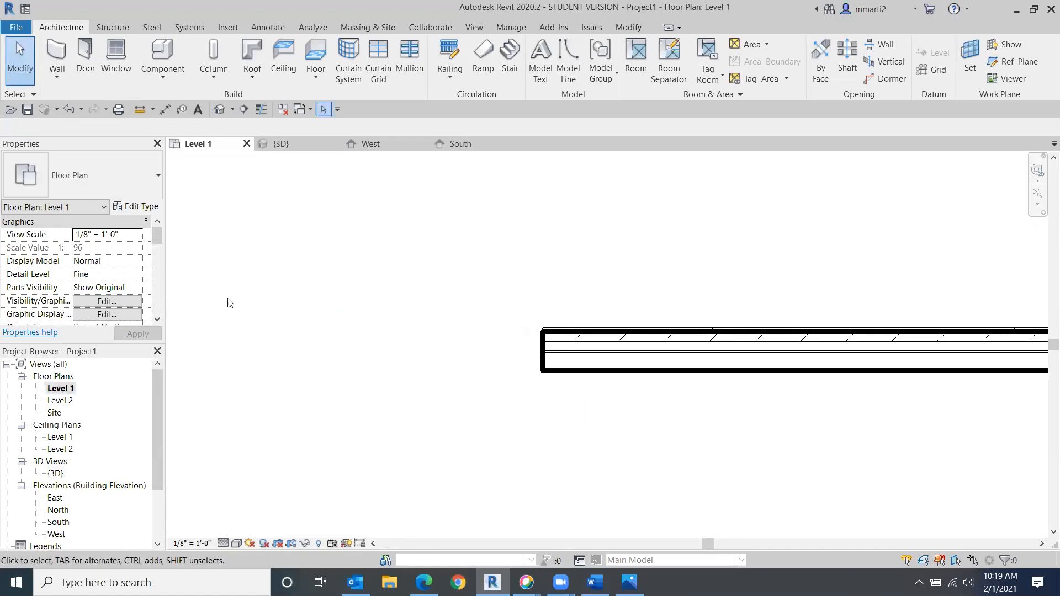
pyautogui.click(219, 110)
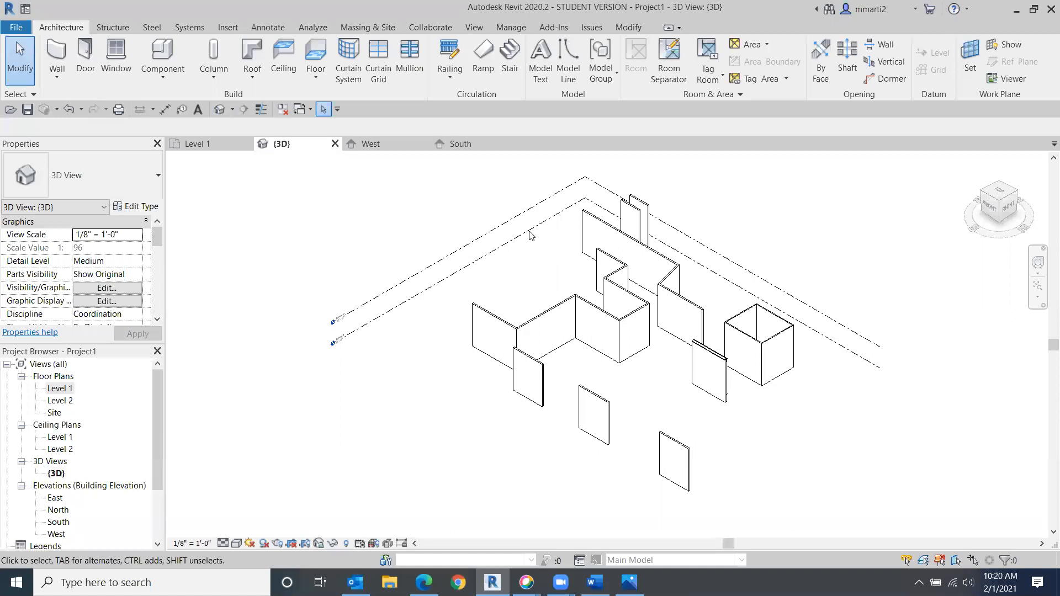
pyautogui.click(237, 544)
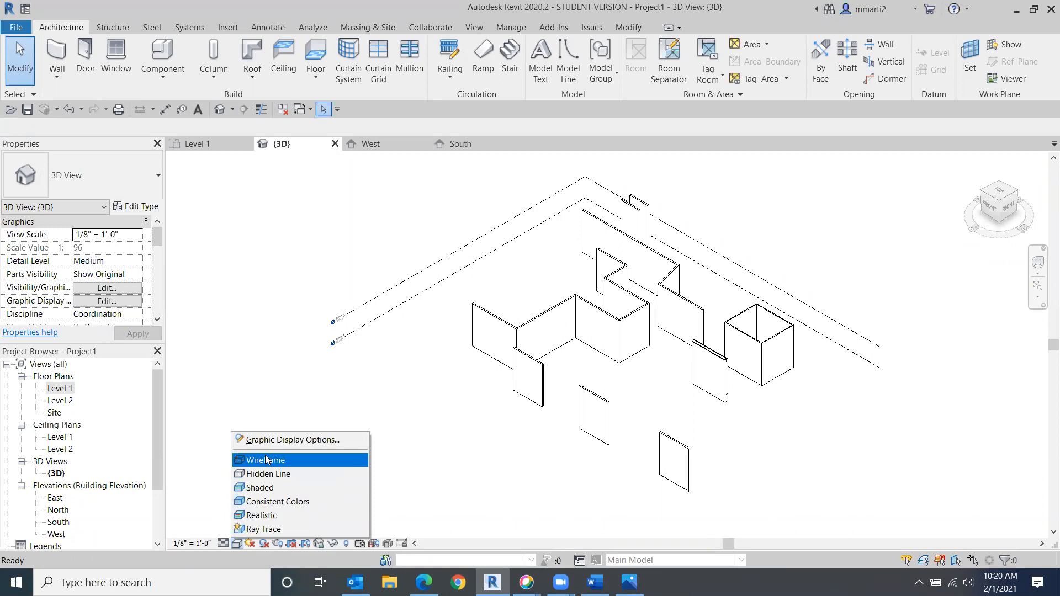
pyautogui.click(262, 489)
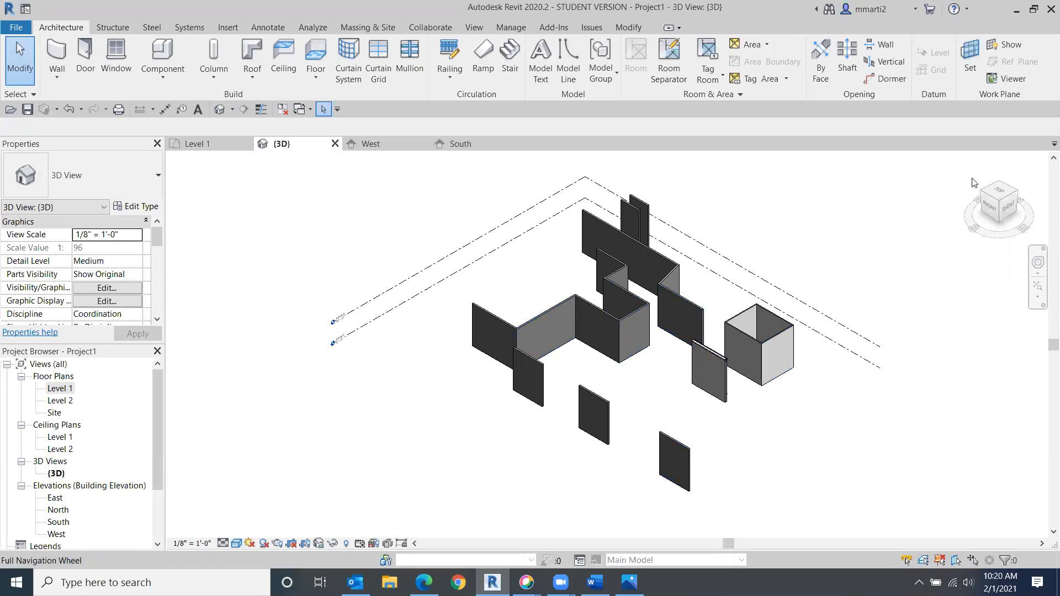
pyautogui.click(1011, 194)
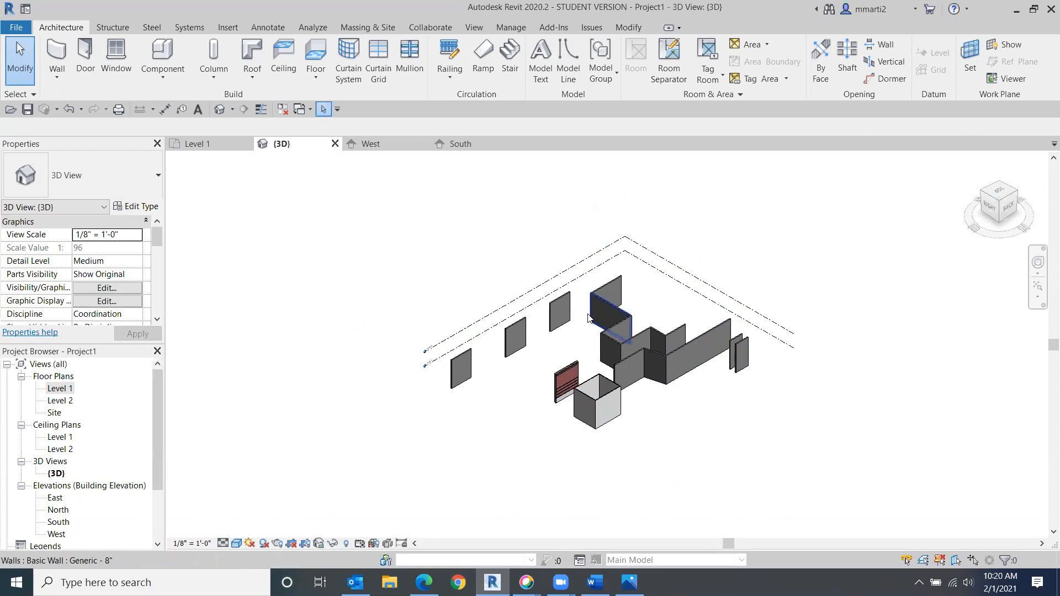
pyautogui.click(236, 543)
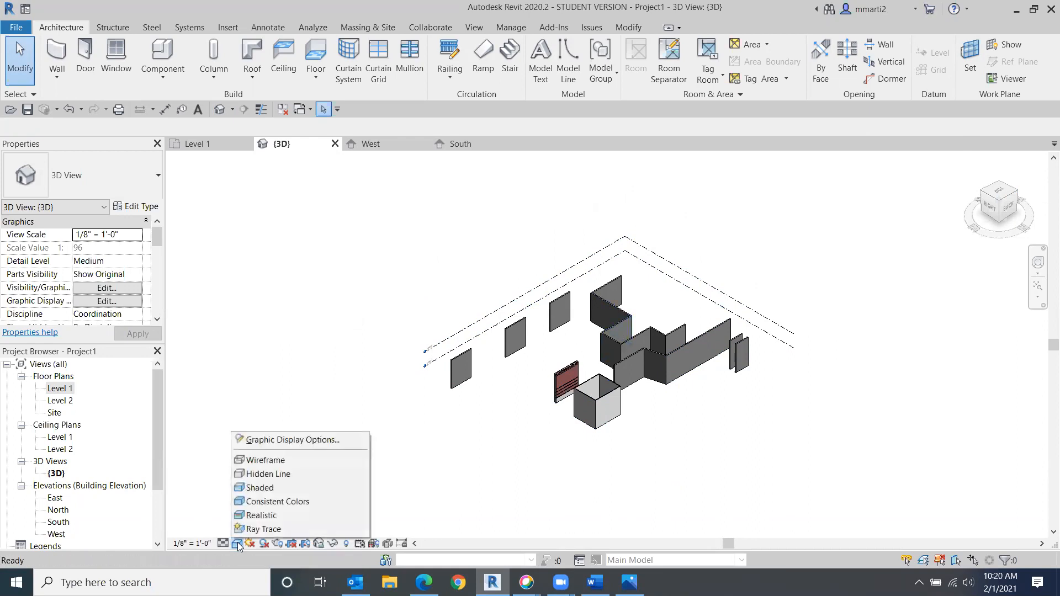
pyautogui.click(288, 502)
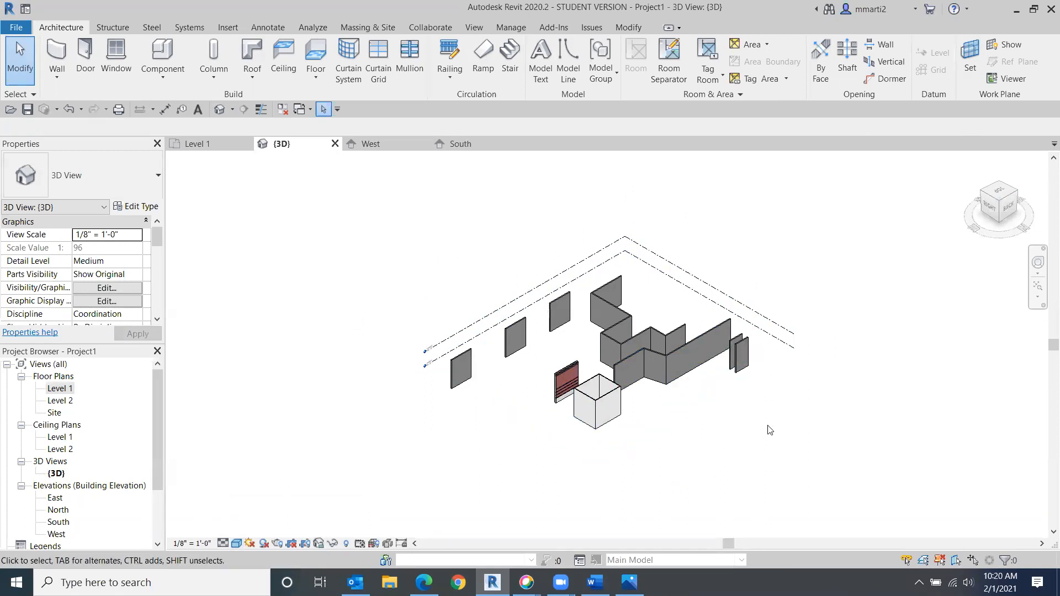
# - Switch the 3D view to the Realistic visual style and inspect the brick wall's material up close
pyautogui.scroll(10, 627, 357)
pyautogui.moveTo(646, 387); pyautogui.dragTo(745, 310, button='middle')
pyautogui.scroll(-4, 745, 310)
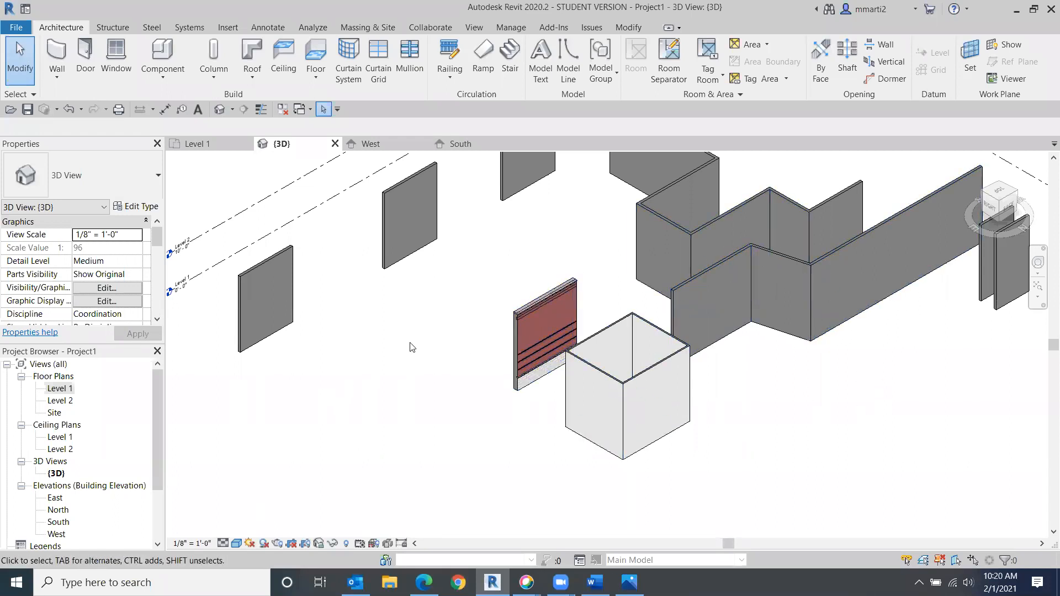
pyautogui.click(238, 544)
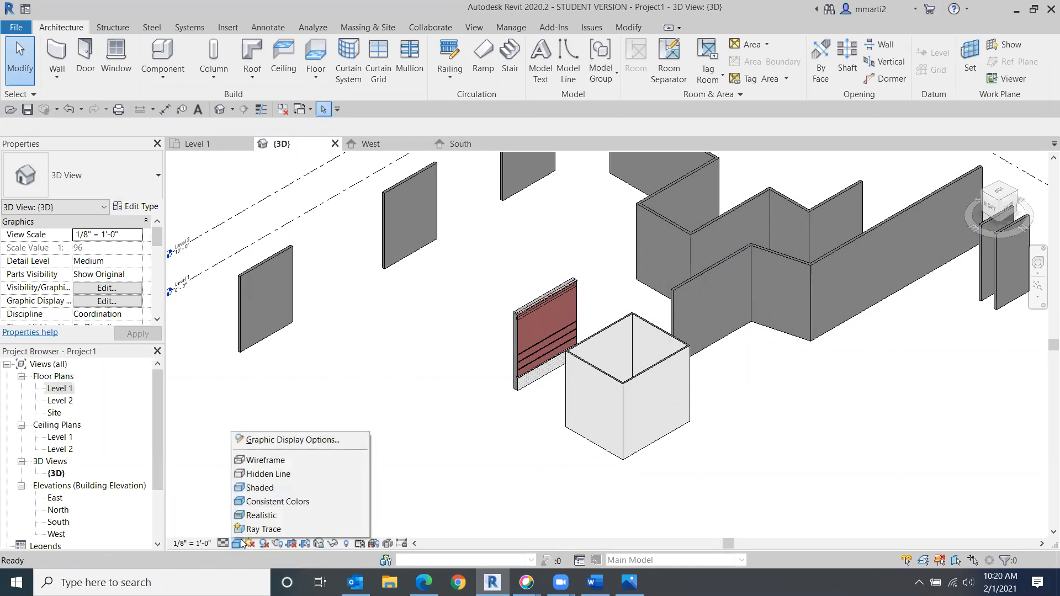
pyautogui.click(266, 516)
pyautogui.scroll(4, 547, 335)
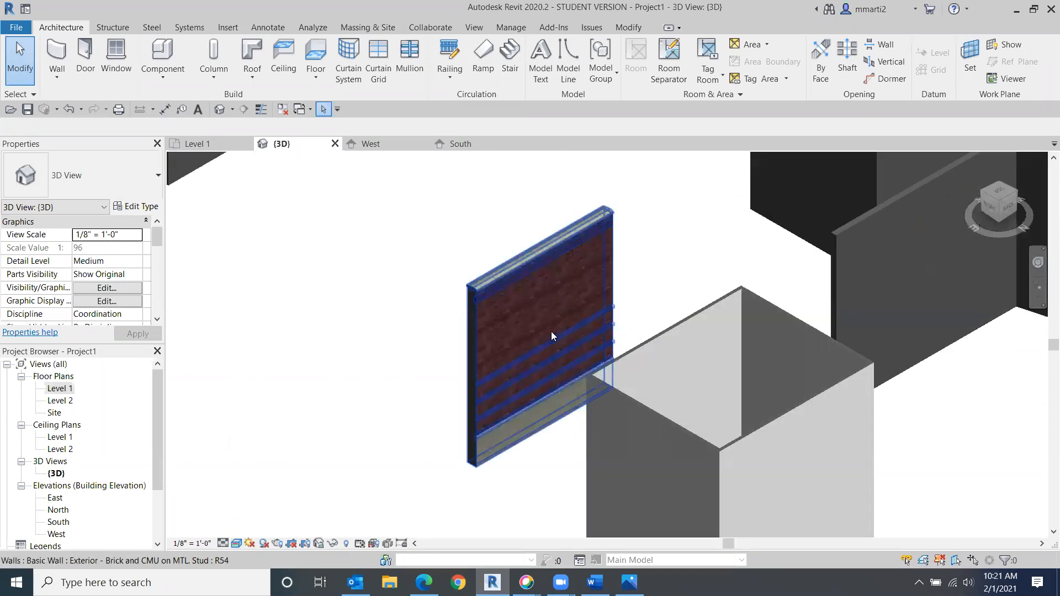
pyautogui.scroll(3, 551, 332)
pyautogui.scroll(2, 528, 313)
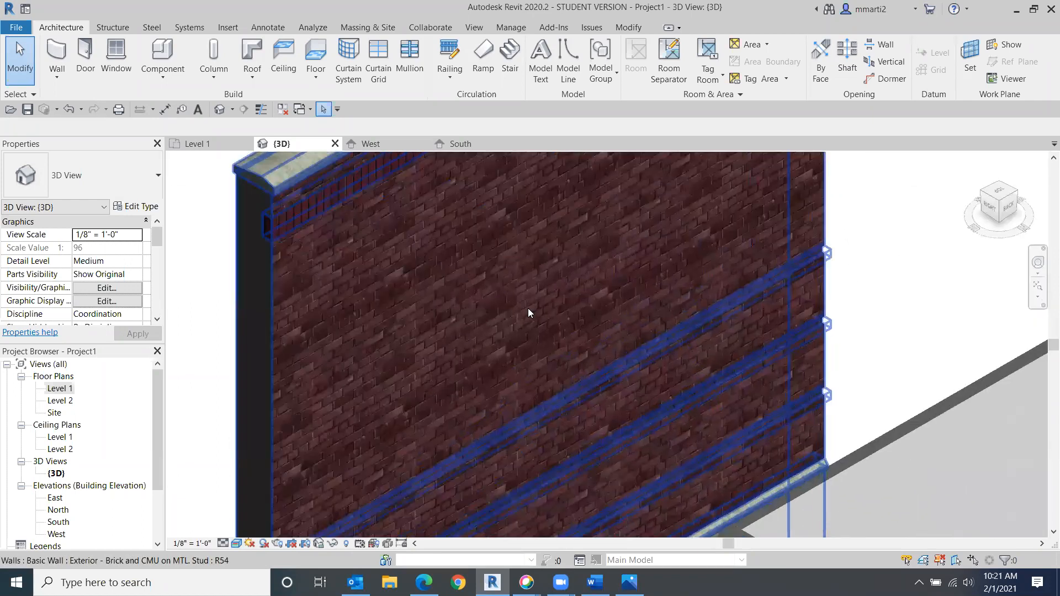
pyautogui.scroll(-6, 519, 320)
pyautogui.scroll(-3, 741, 242)
pyautogui.moveTo(667, 288); pyautogui.dragTo(568, 348, button='middle')
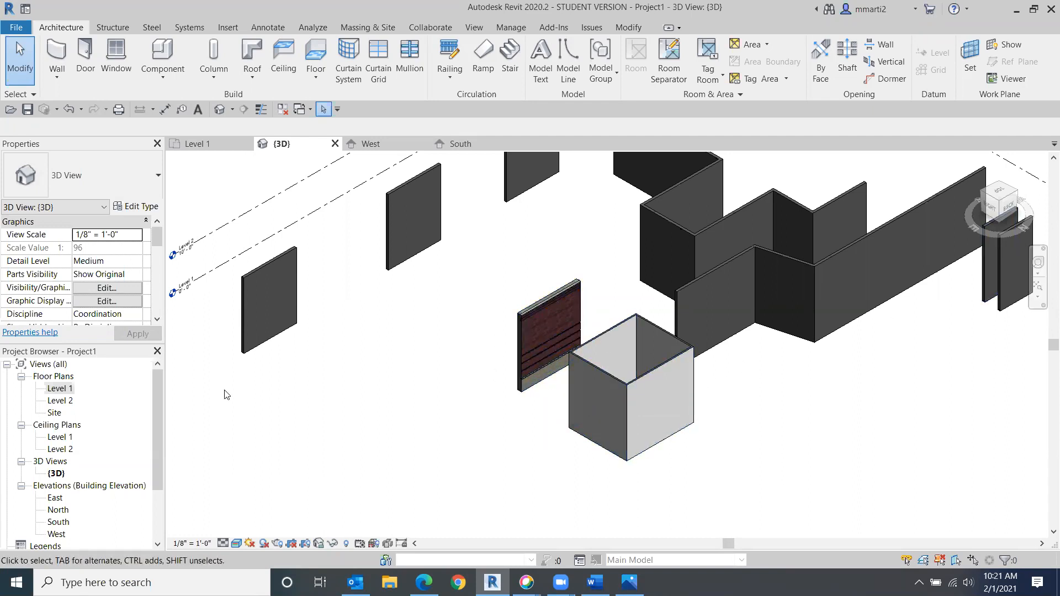
# - Compare the 3D view in the Consistent Colors, Hidden Line and Wireframe visual styles
pyautogui.click(237, 543)
pyautogui.click(248, 507)
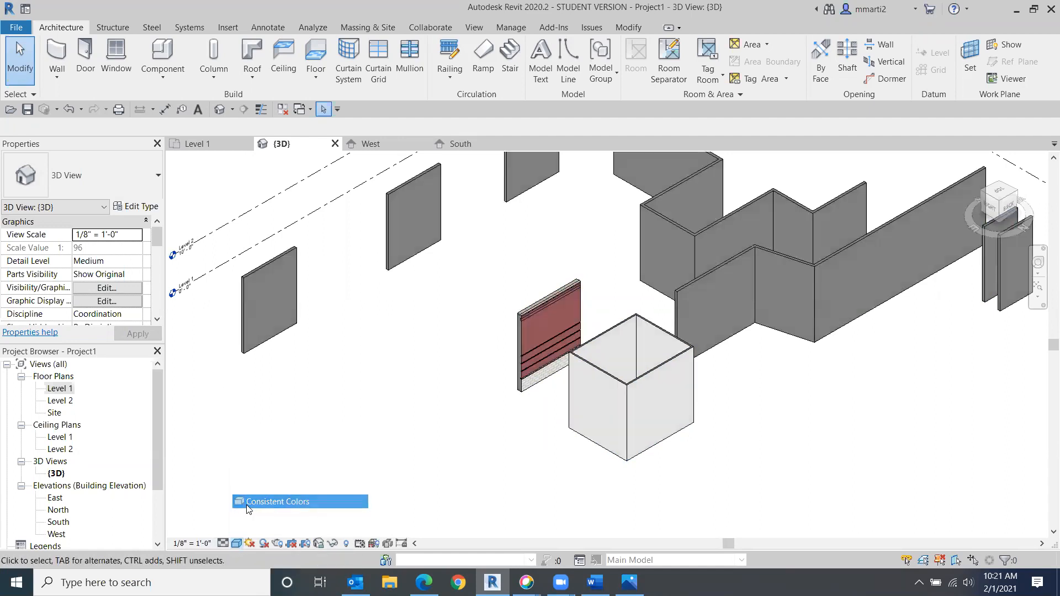
pyautogui.scroll(2, 694, 272)
pyautogui.scroll(-3, 694, 272)
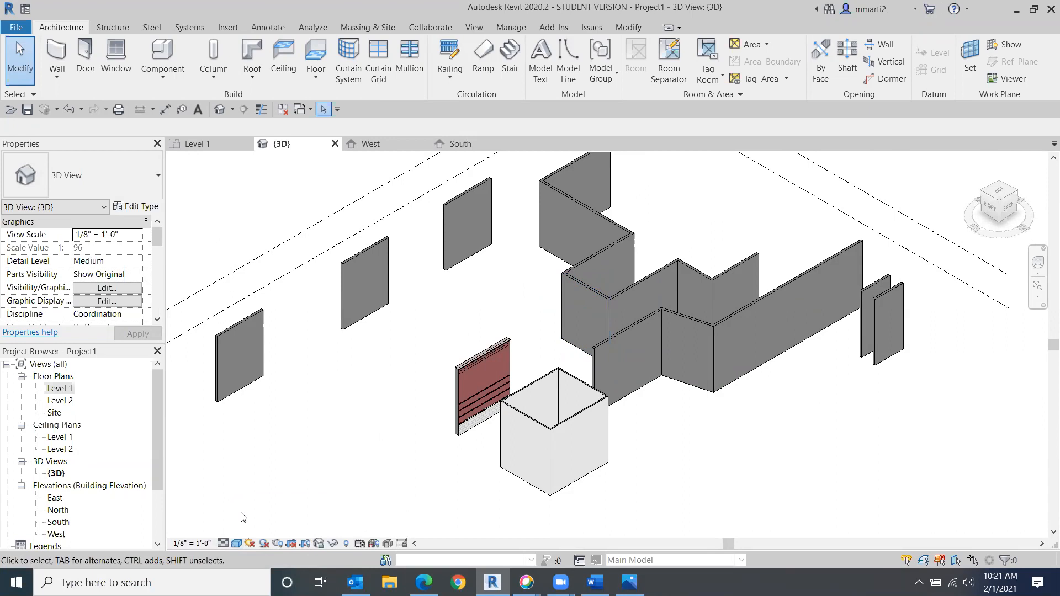
pyautogui.click(237, 544)
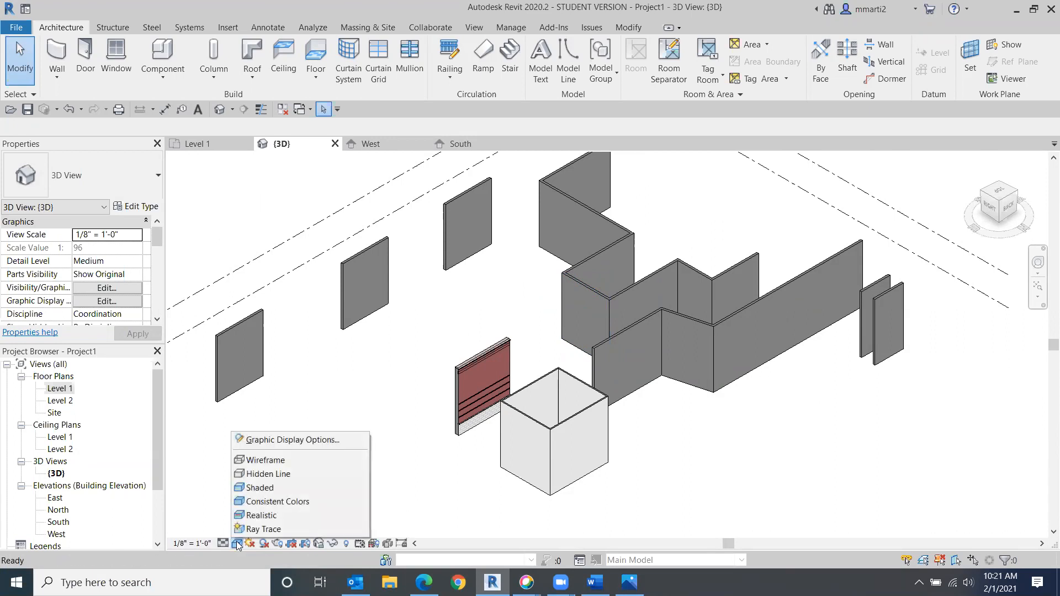
pyautogui.click(262, 474)
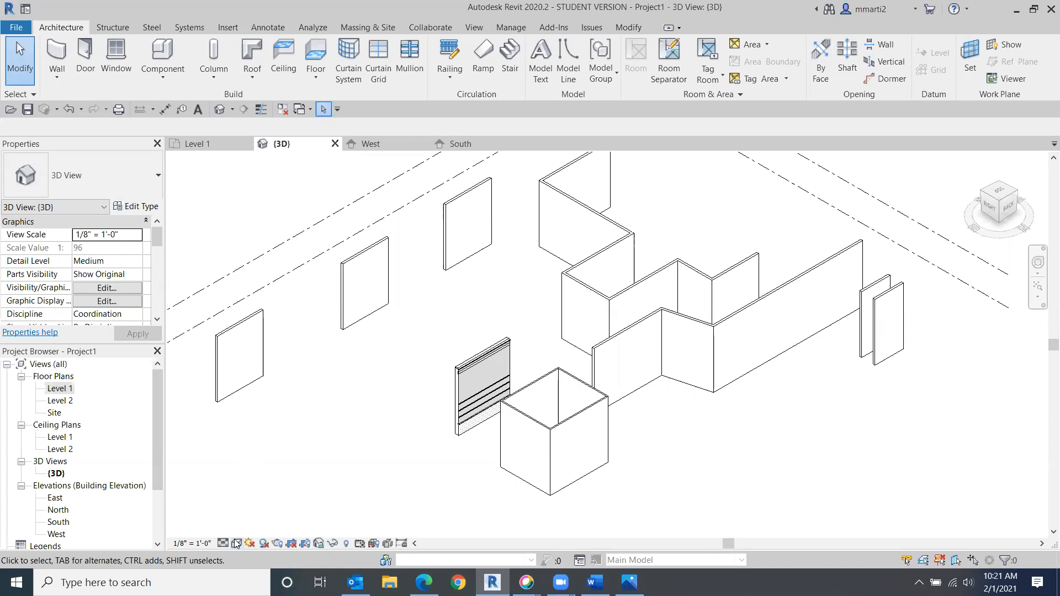
pyautogui.click(236, 543)
pyautogui.click(267, 459)
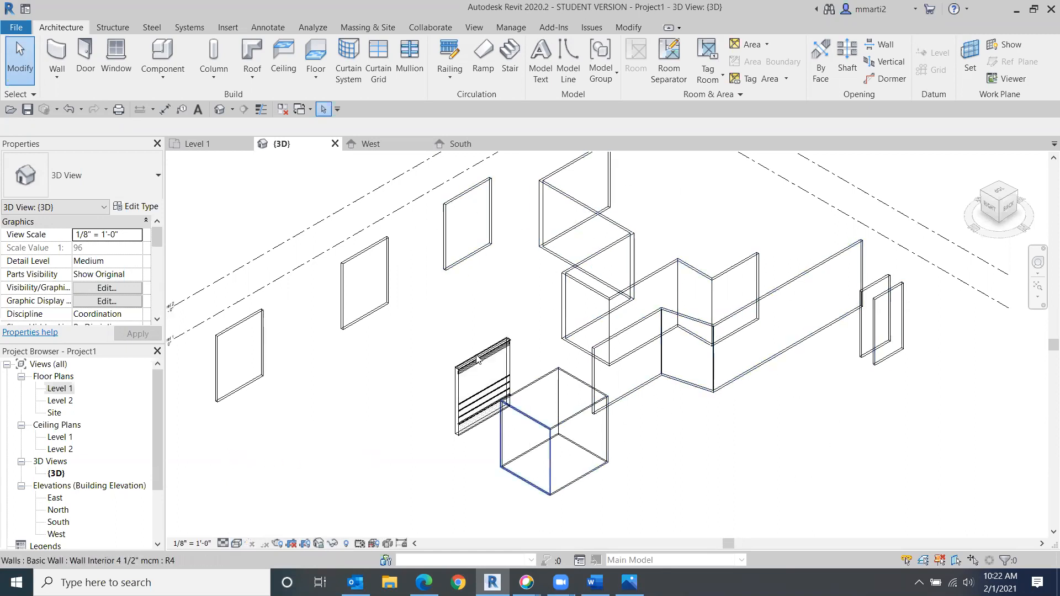
# - Set the 3D view's visual style to Consistent Colors
pyautogui.click(236, 544)
pyautogui.click(260, 474)
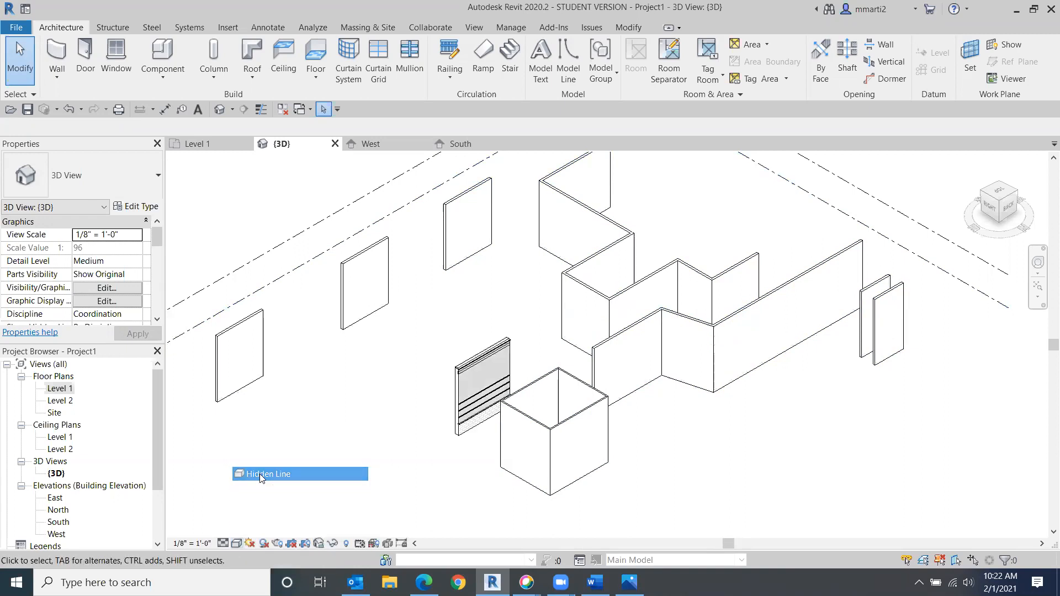
pyautogui.click(238, 544)
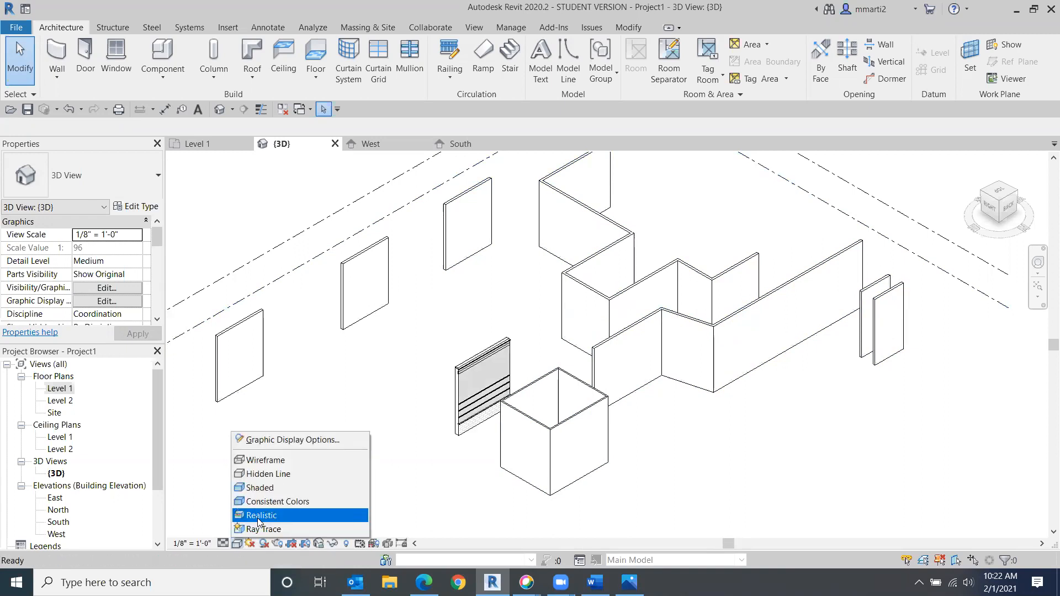
pyautogui.click(291, 503)
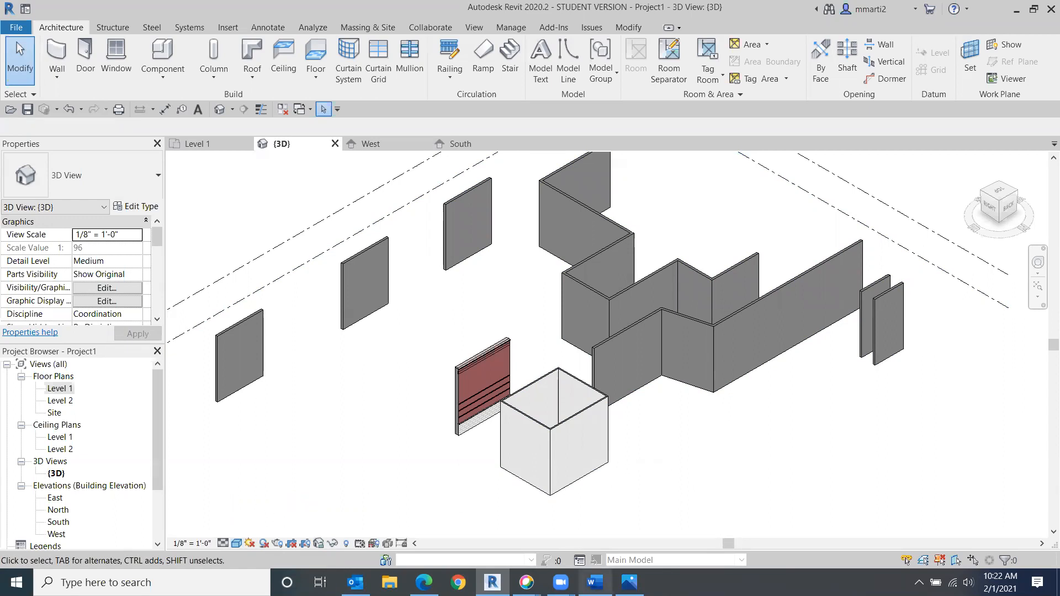
# - Check the class outline document for the wall thicknesses, then return to Revit
pyautogui.click(595, 583)
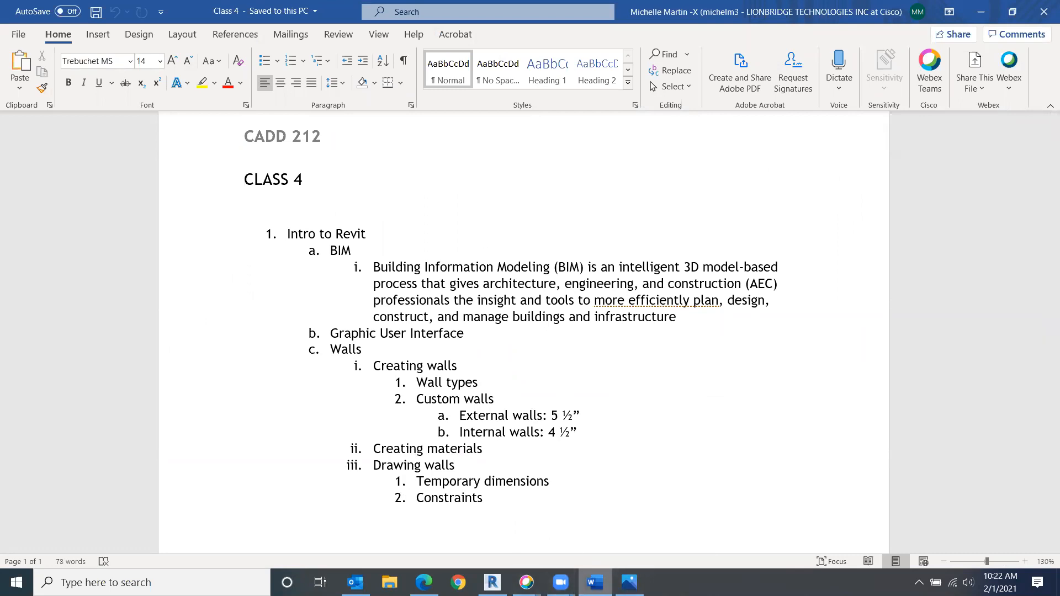
pyautogui.click(492, 582)
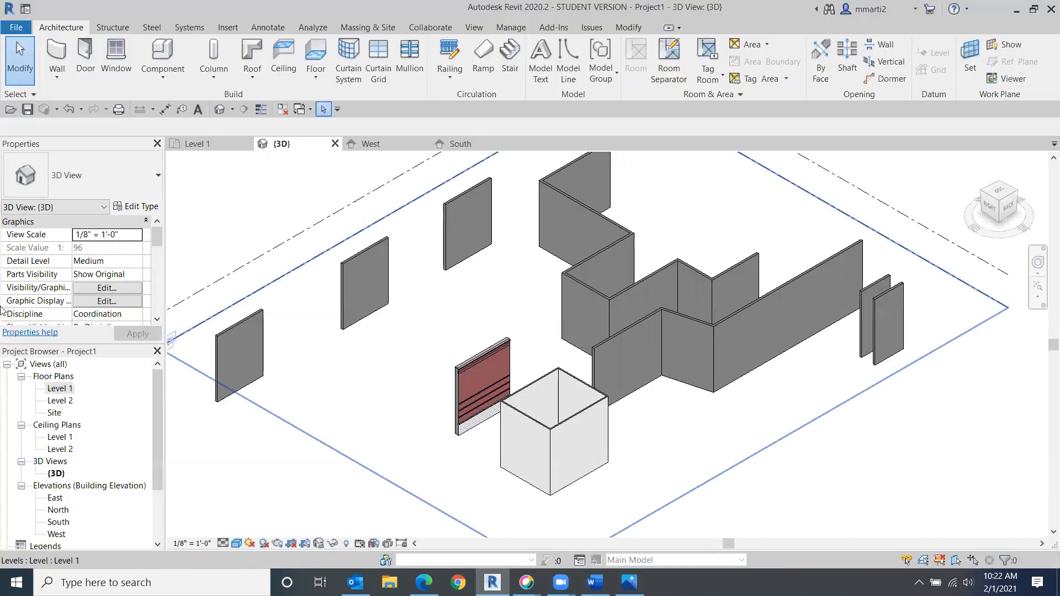
# - Open the Level 2 plan and the North elevation, then return to the Level 1 plan
pyautogui.doubleClick(64, 390)
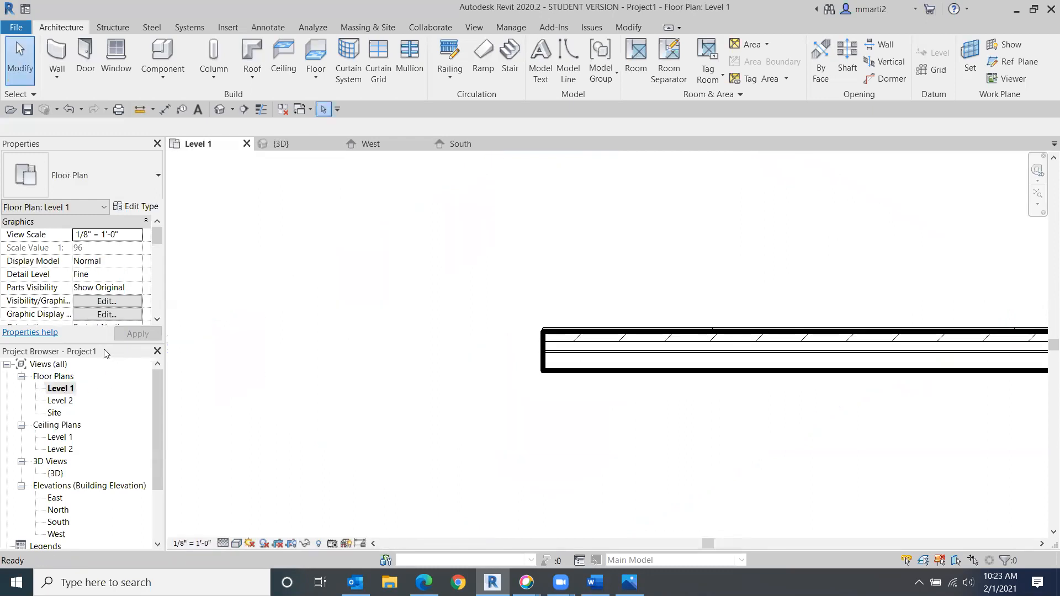
pyautogui.click(59, 401)
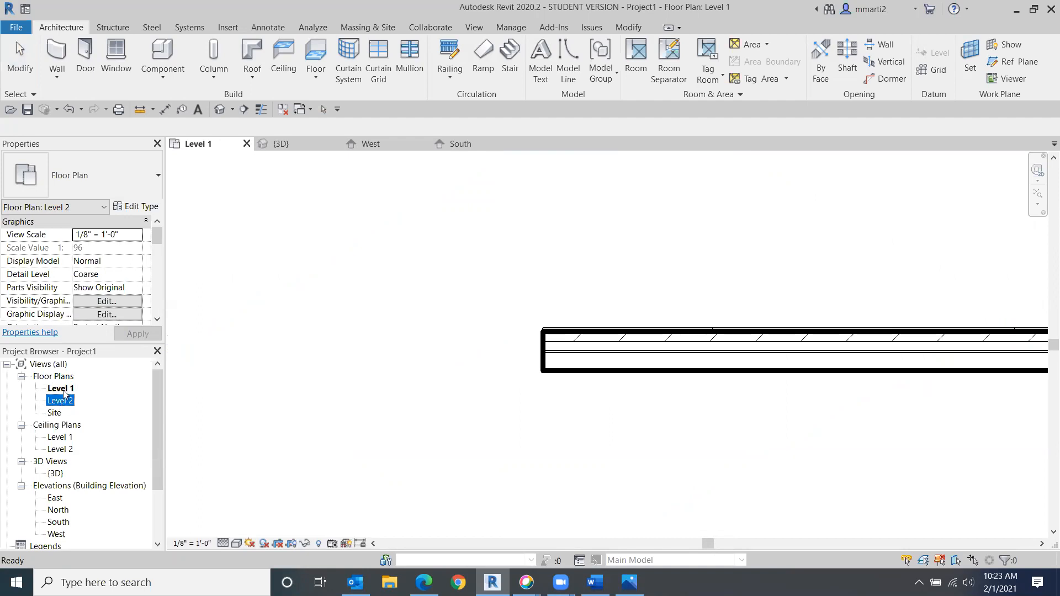
pyautogui.doubleClick(61, 401)
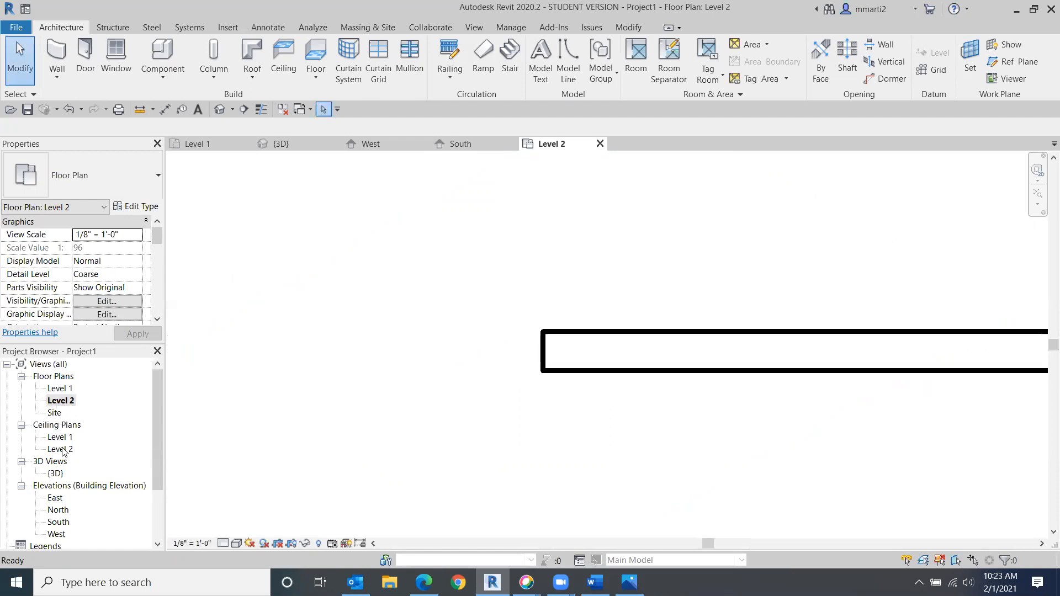
pyautogui.click(58, 511)
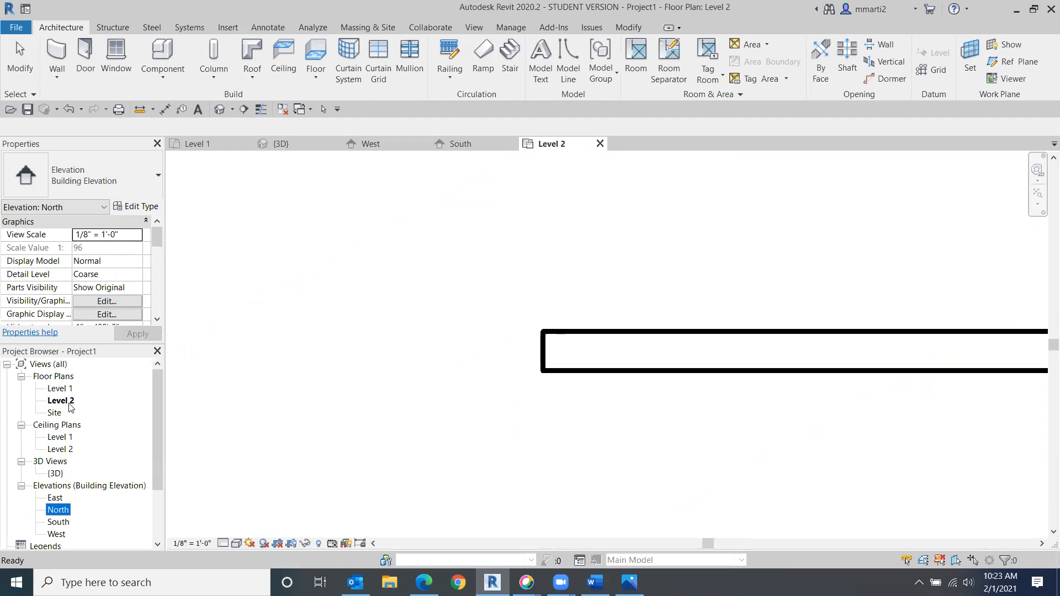
pyautogui.doubleClick(54, 511)
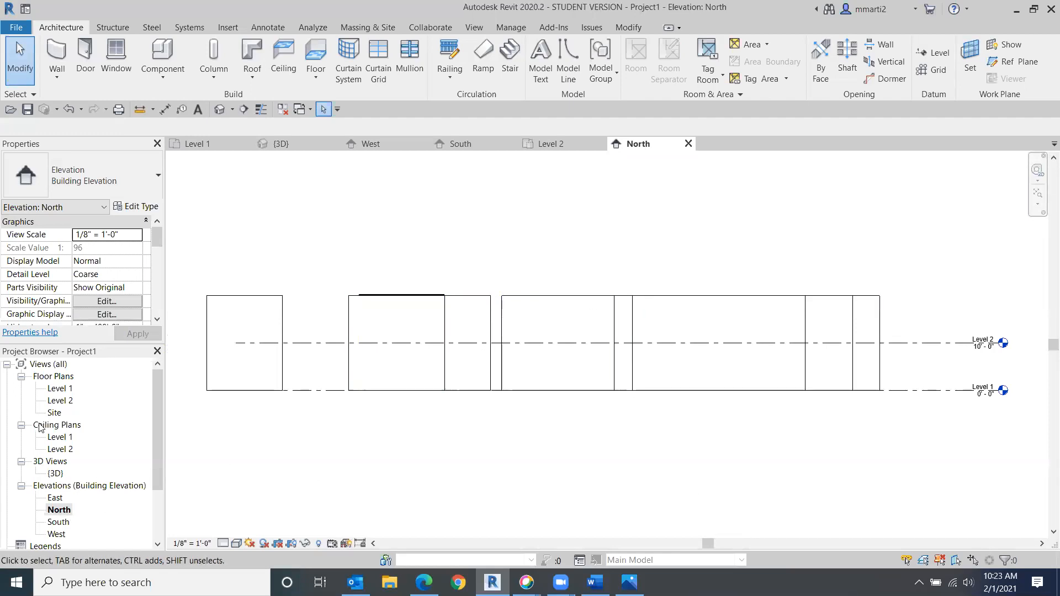
pyautogui.doubleClick(54, 390)
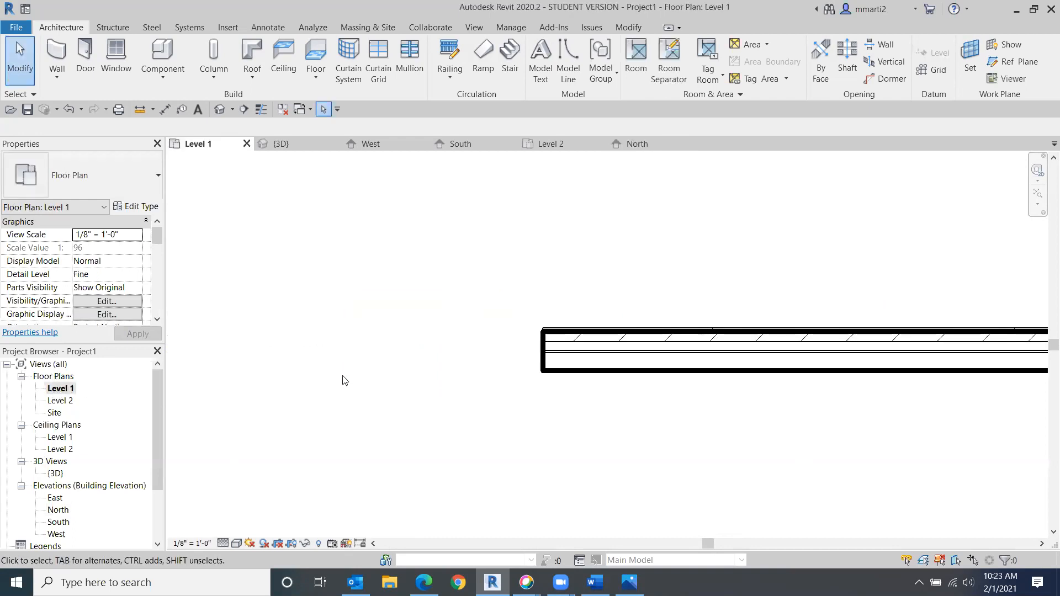
# - Start the Wall tool on Level 1 and choose the Generic - 5" wall type
pyautogui.scroll(-8, 945, 354)
pyautogui.moveTo(770, 305); pyautogui.dragTo(578, 291, button='middle')
pyautogui.scroll(-4, 585, 322)
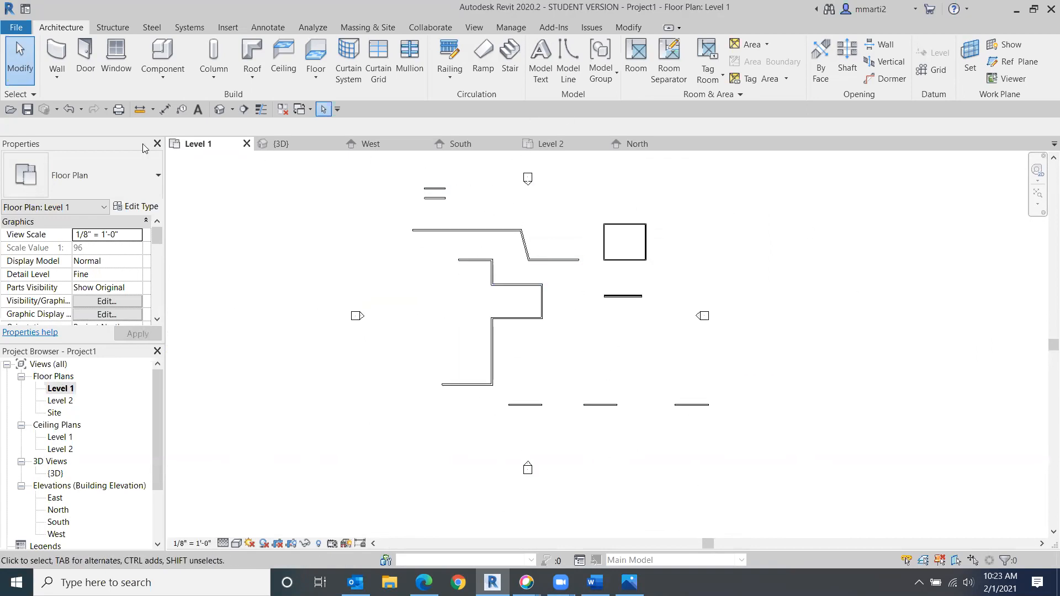
pyautogui.moveTo(308, 201); pyautogui.dragTo(318, 245, button='middle')
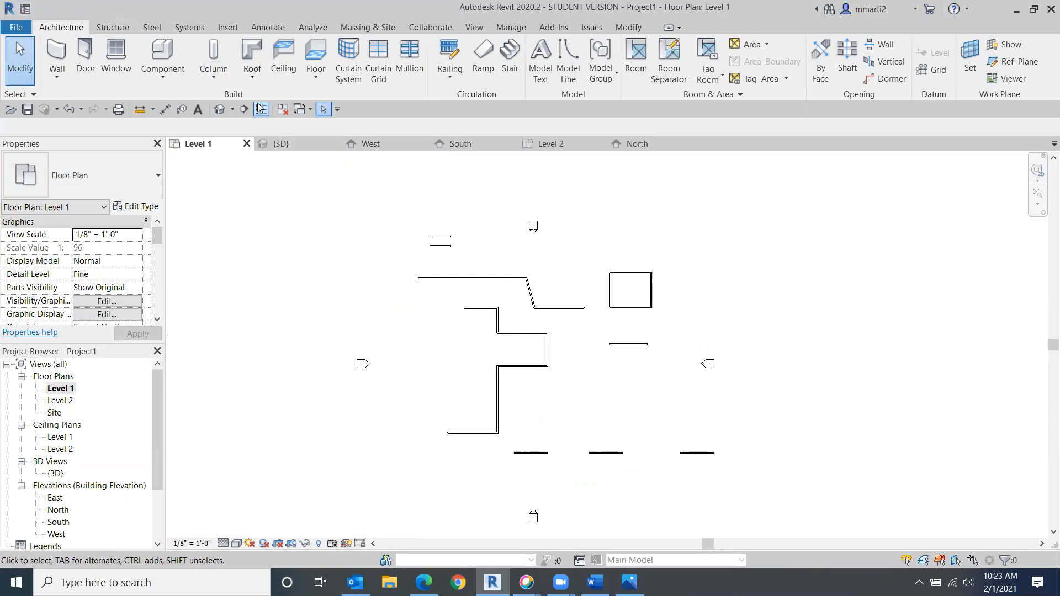
pyautogui.click(63, 62)
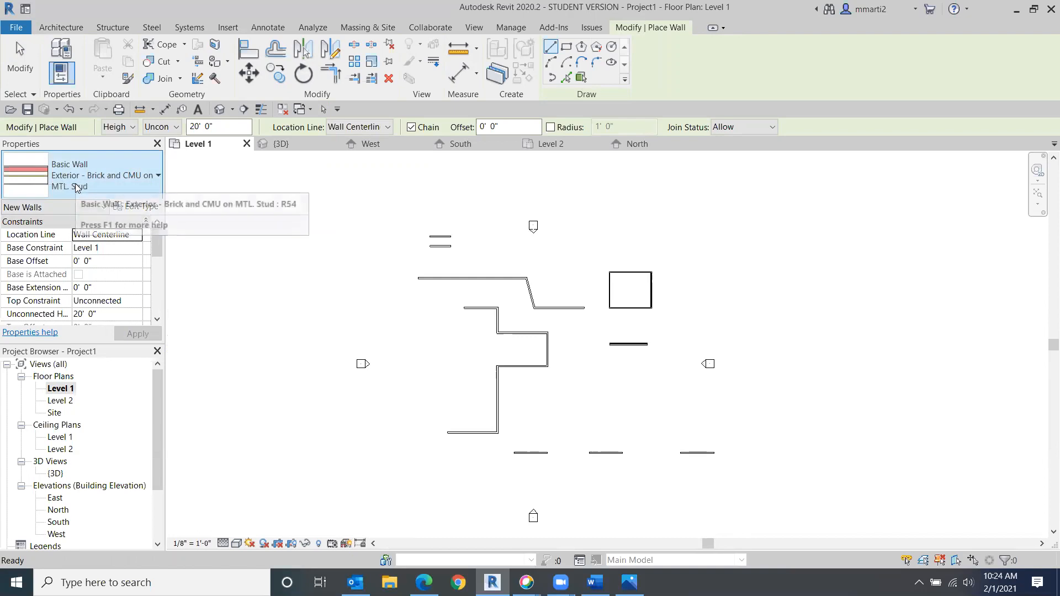
pyautogui.click(140, 180)
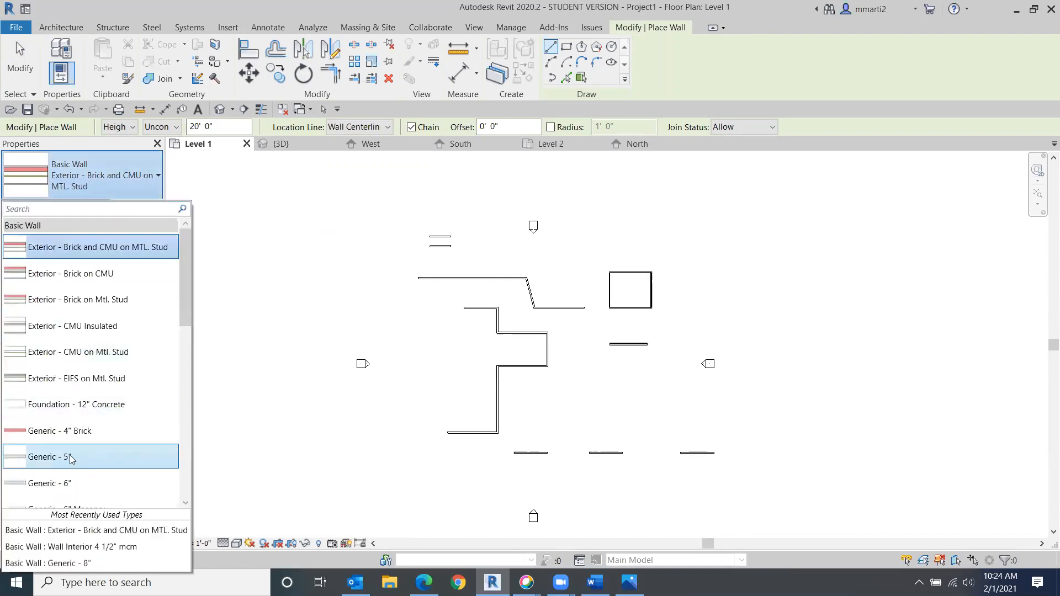
pyautogui.scroll(-1, 121, 442)
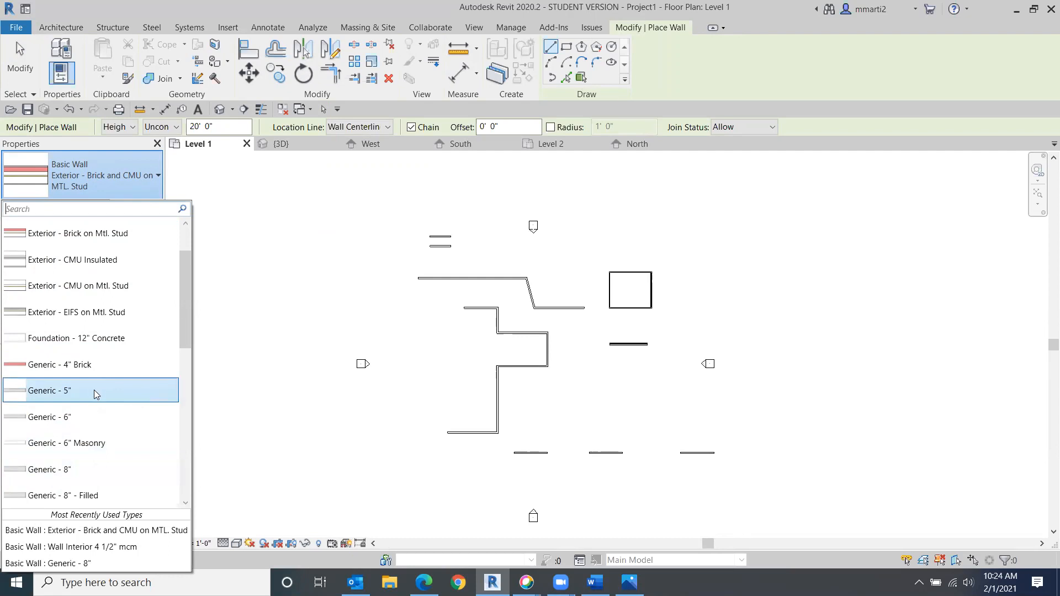
pyautogui.moveTo(94, 392)
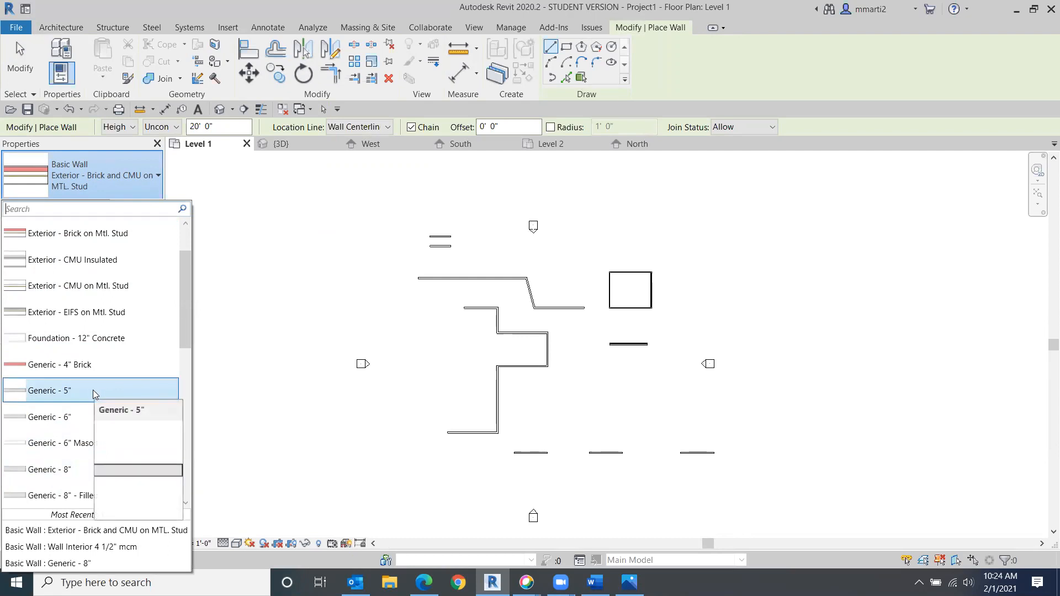
pyautogui.click(93, 390)
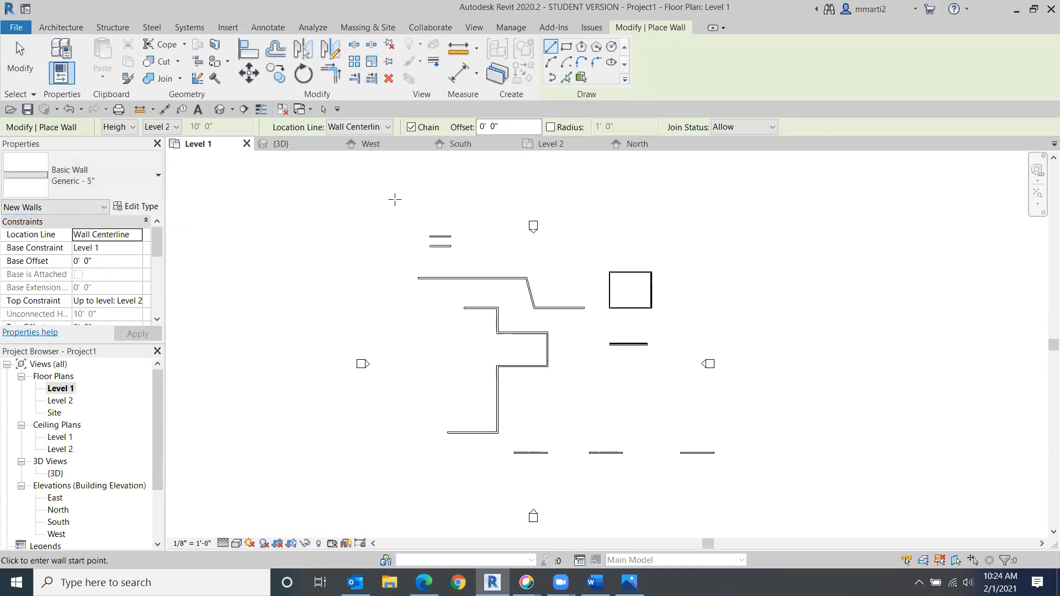
# - Duplicate the Generic - 5" wall type and name the copy Wall Exterior 5 1/2" mcm
pyautogui.click(143, 209)
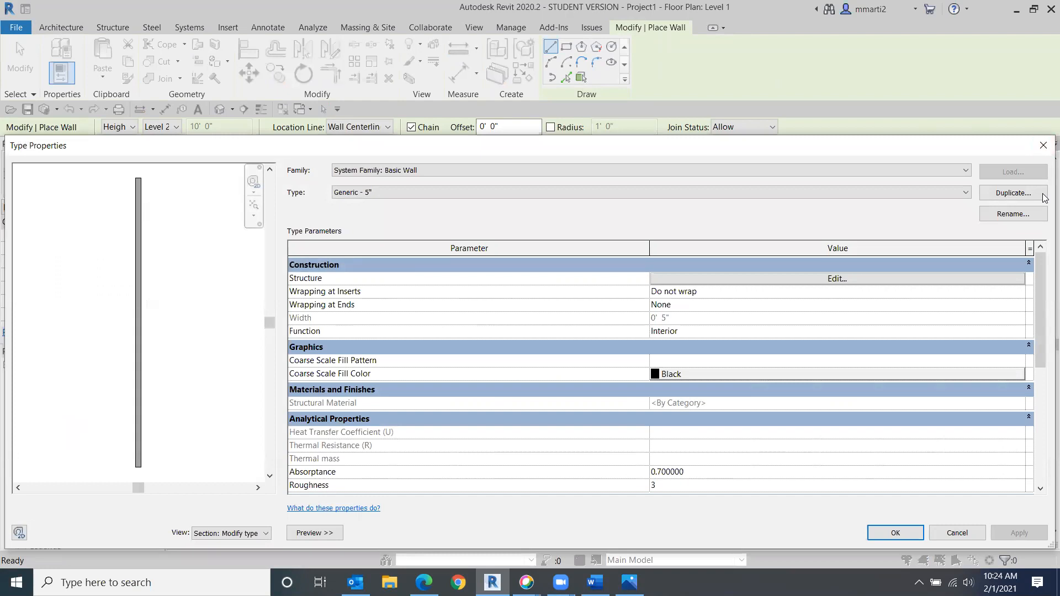
pyautogui.click(1019, 195)
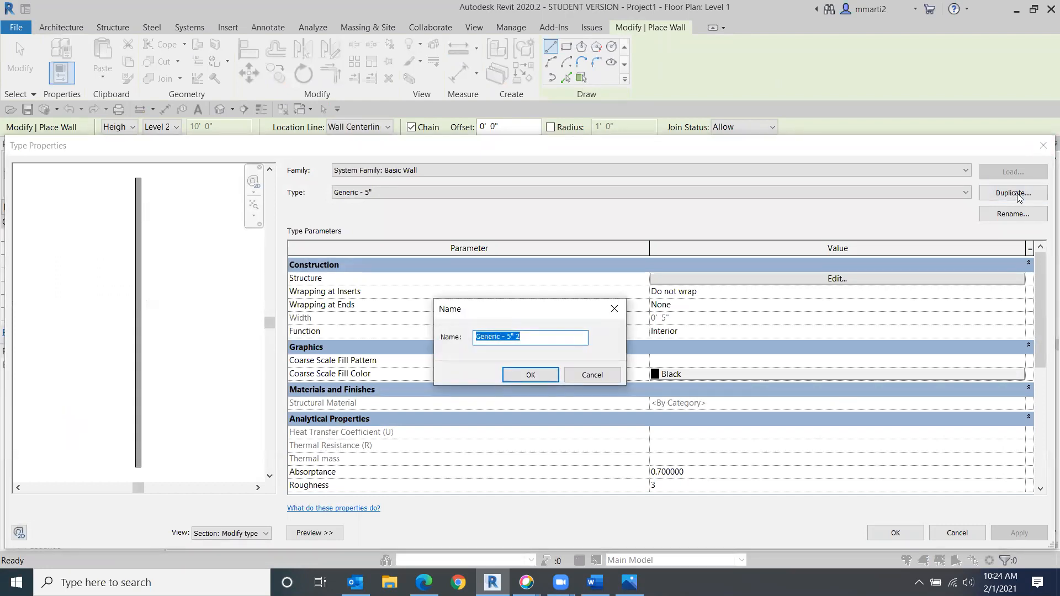
pyautogui.write('Wa')
pyautogui.write('ll Ex')
pyautogui.write('terior')
pyautogui.write(' 5 1')
pyautogui.write('2')
pyautogui.write('/2')
pyautogui.write('" mcm')
pyautogui.click(534, 378)
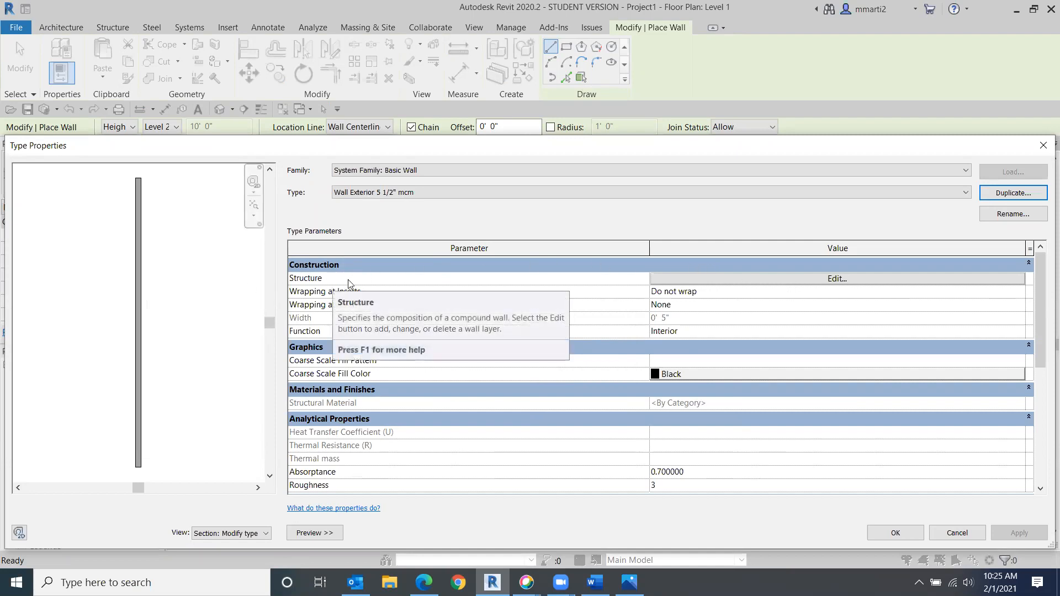
# - Open the wall structure and insert two new layers, moving one above the core and one below it
pyautogui.click(789, 284)
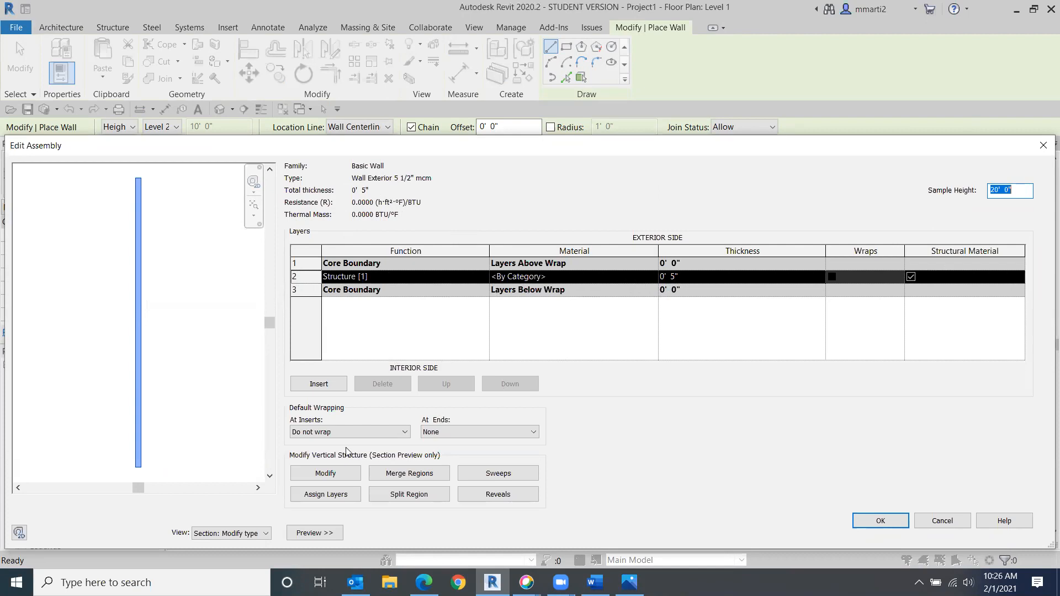
pyautogui.click(320, 386)
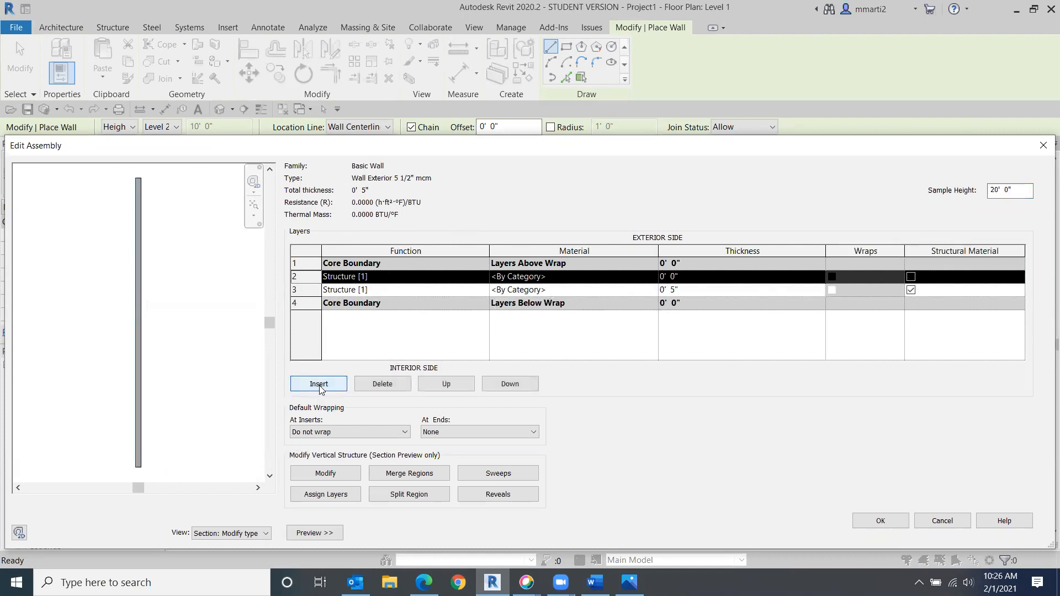
pyautogui.click(320, 386)
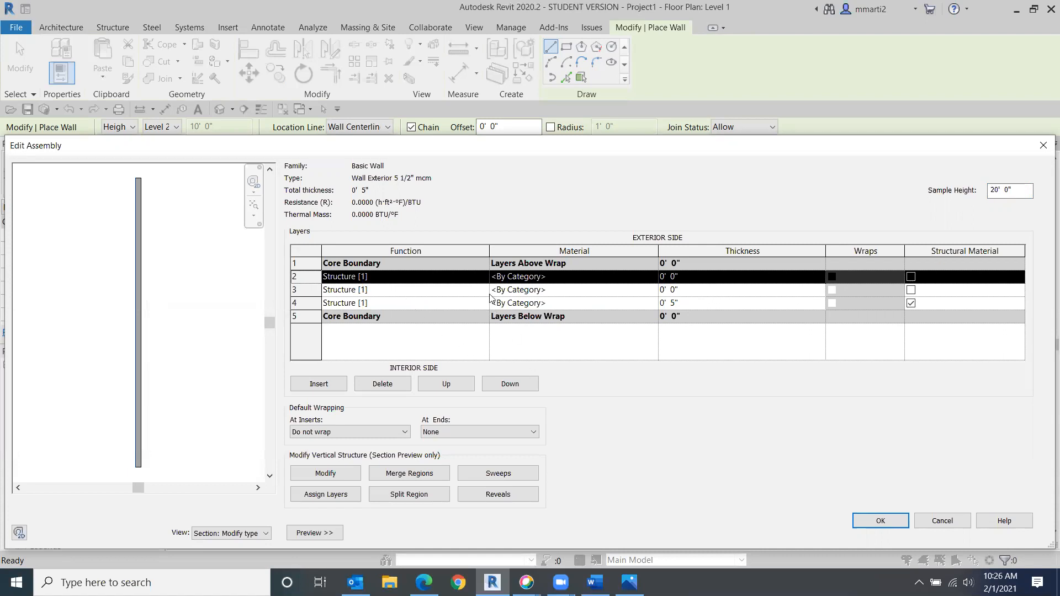
pyautogui.click(456, 388)
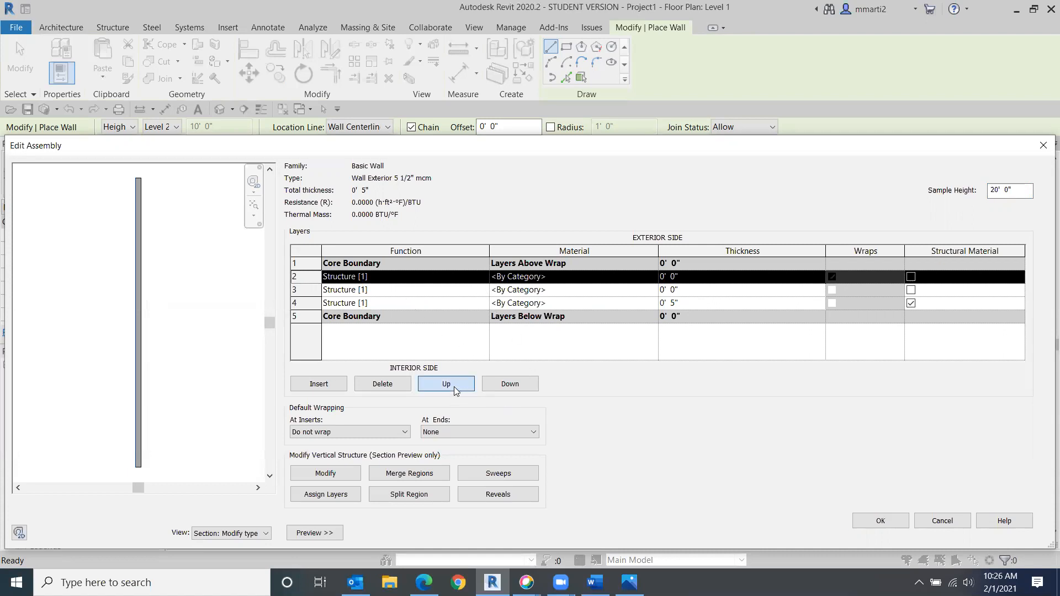
pyautogui.click(325, 305)
pyautogui.click(510, 385)
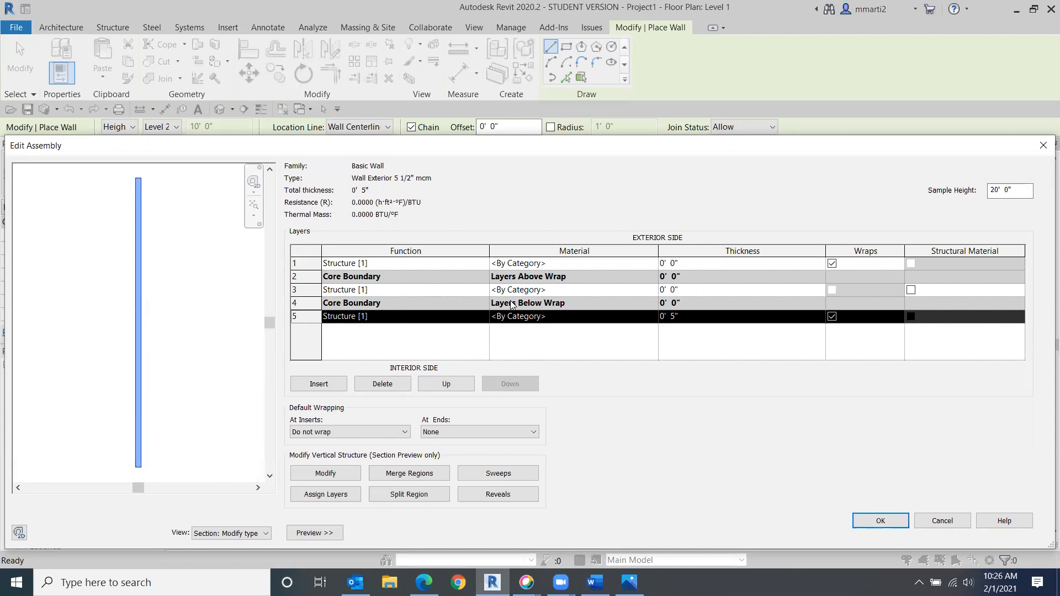
# - Set the core structure layer's thickness to 4 1/2"
pyautogui.click(677, 319)
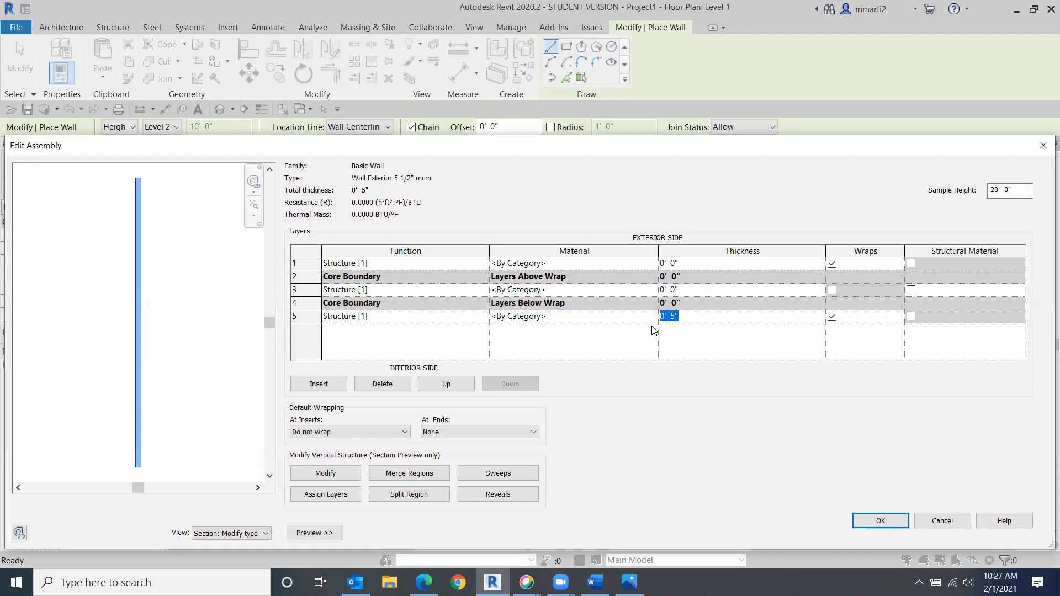
pyautogui.click(670, 290)
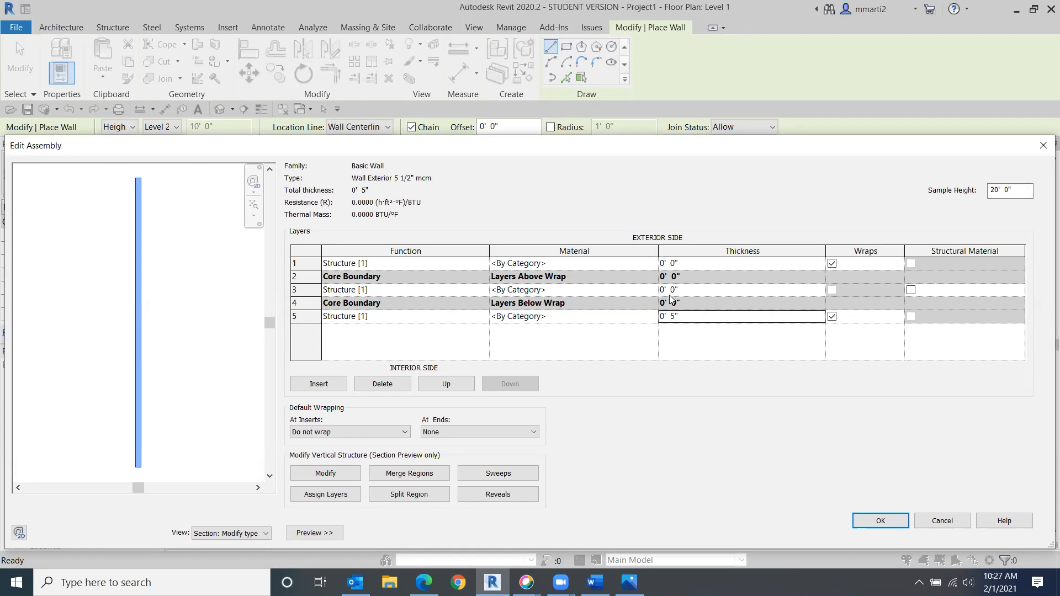
pyautogui.write('4')
pyautogui.write(' 1/2')
pyautogui.press('Tab')
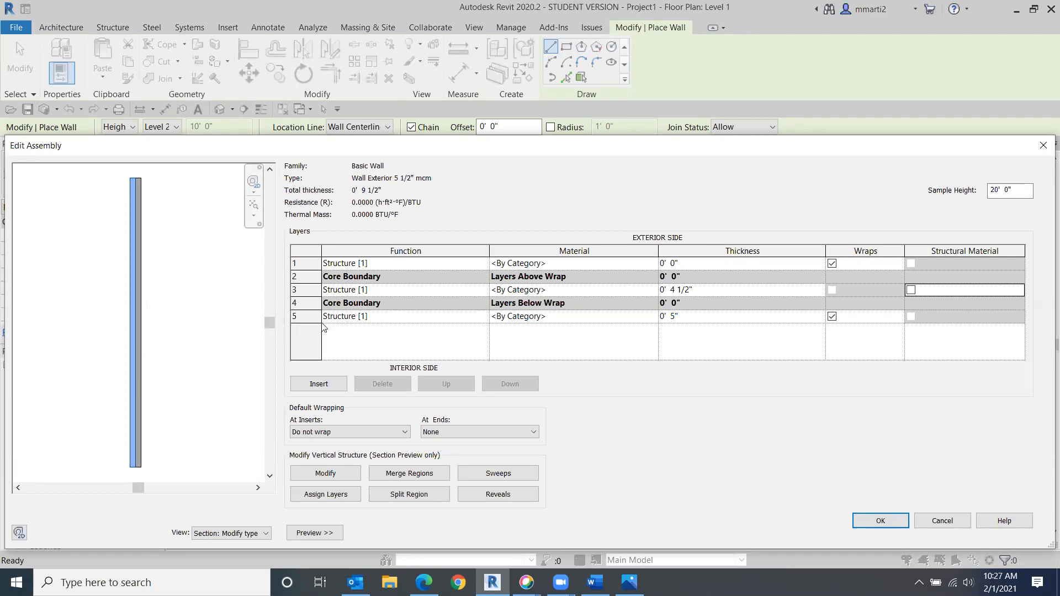
# - Set the thickness of both outer layers, interior and exterior, to 1/2"
pyautogui.click(677, 320)
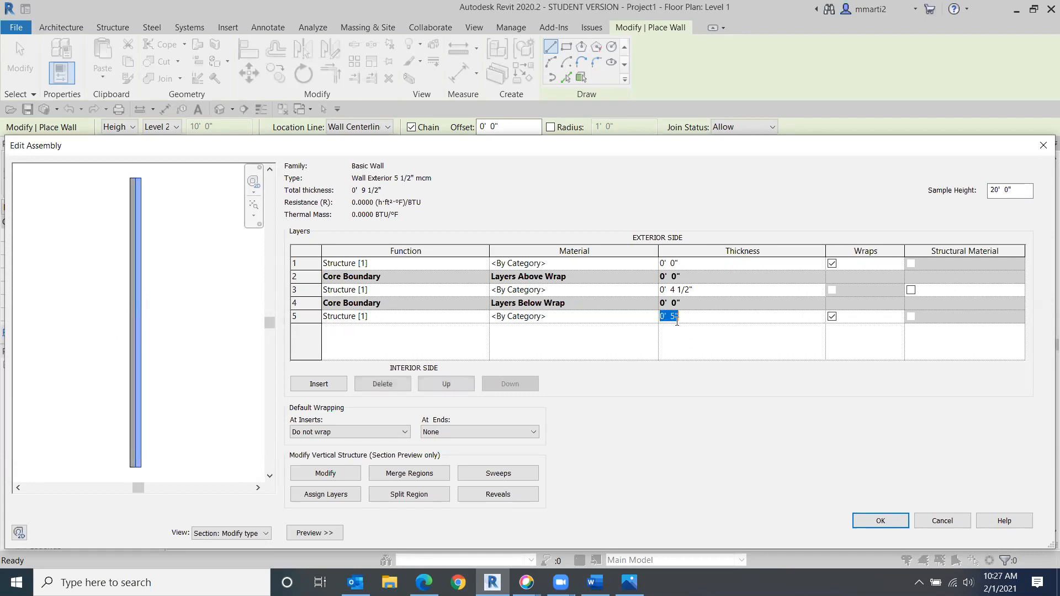
pyautogui.press('BackSpace')
pyautogui.write('1/2')
pyautogui.press('Tab')
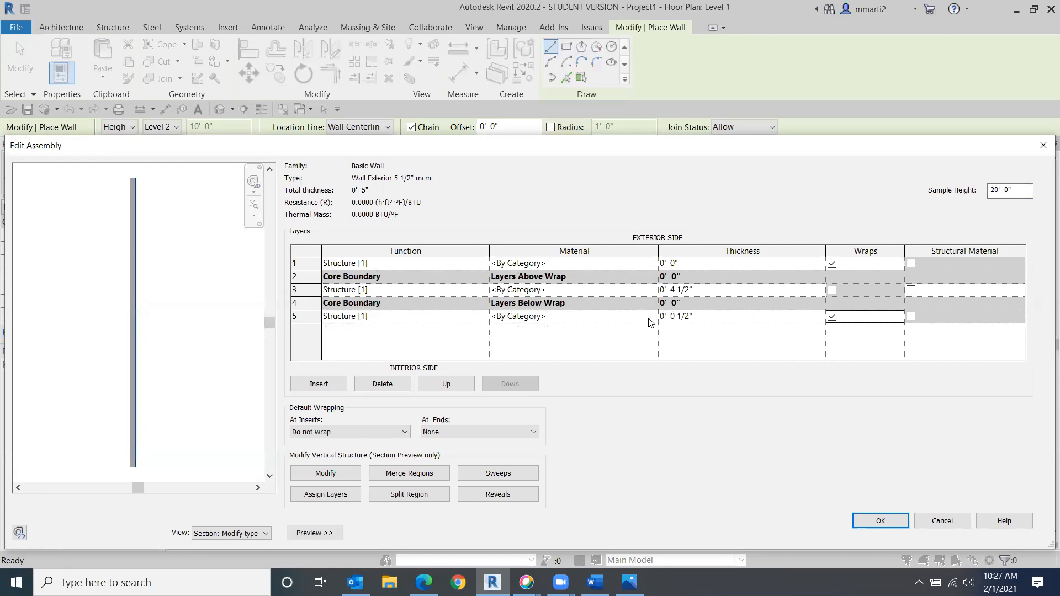
pyautogui.scroll(4, 190, 328)
pyautogui.moveTo(113, 316); pyautogui.dragTo(249, 334, button='middle')
pyautogui.scroll(2, 215, 325)
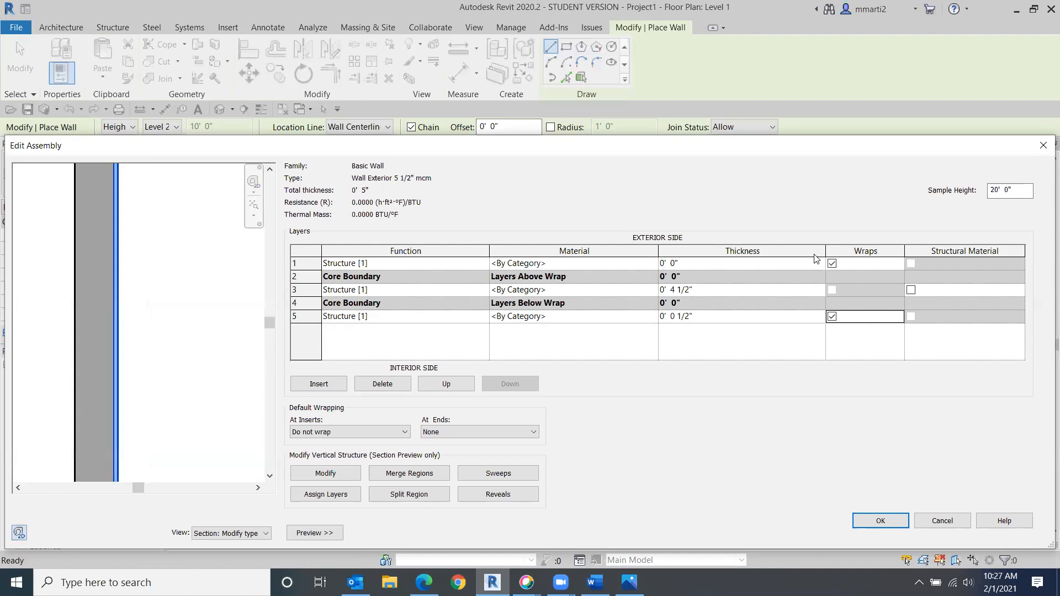
pyautogui.click(688, 265)
pyautogui.write('.5"')
pyautogui.press('Tab')
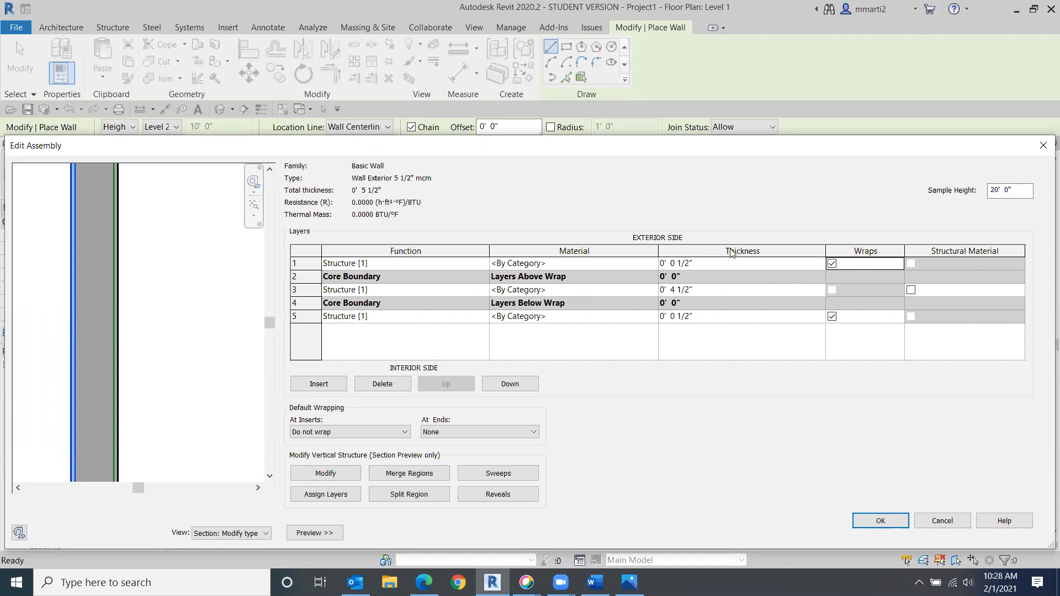
# - Set the exterior layer's function to Finish 1 [4] and the interior layer's function to Finish 2 [5]
pyautogui.click(301, 263)
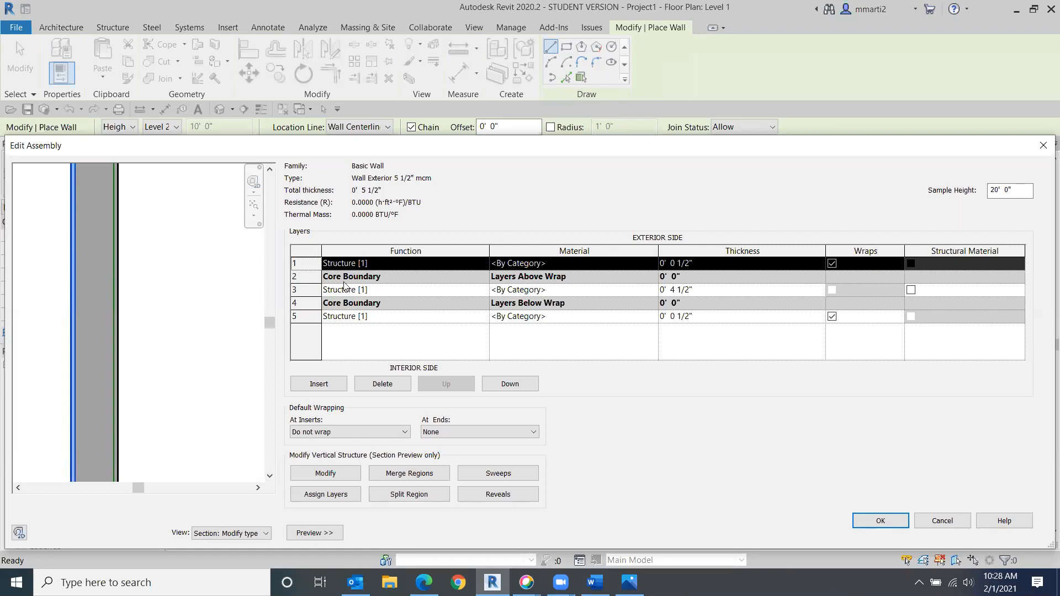
pyautogui.click(484, 264)
pyautogui.click(484, 264)
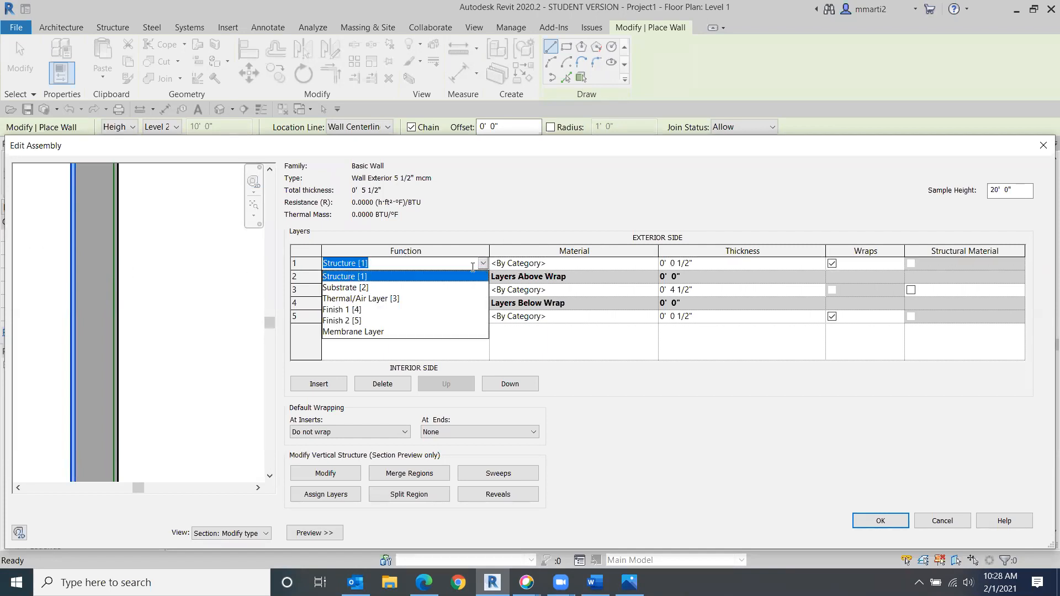
pyautogui.click(338, 310)
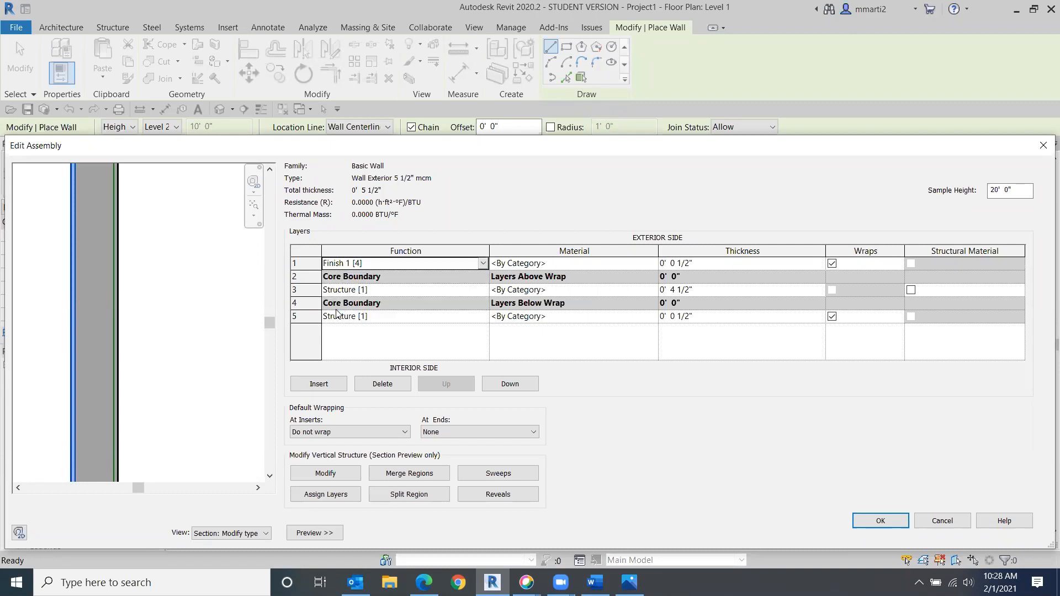
pyautogui.click(483, 317)
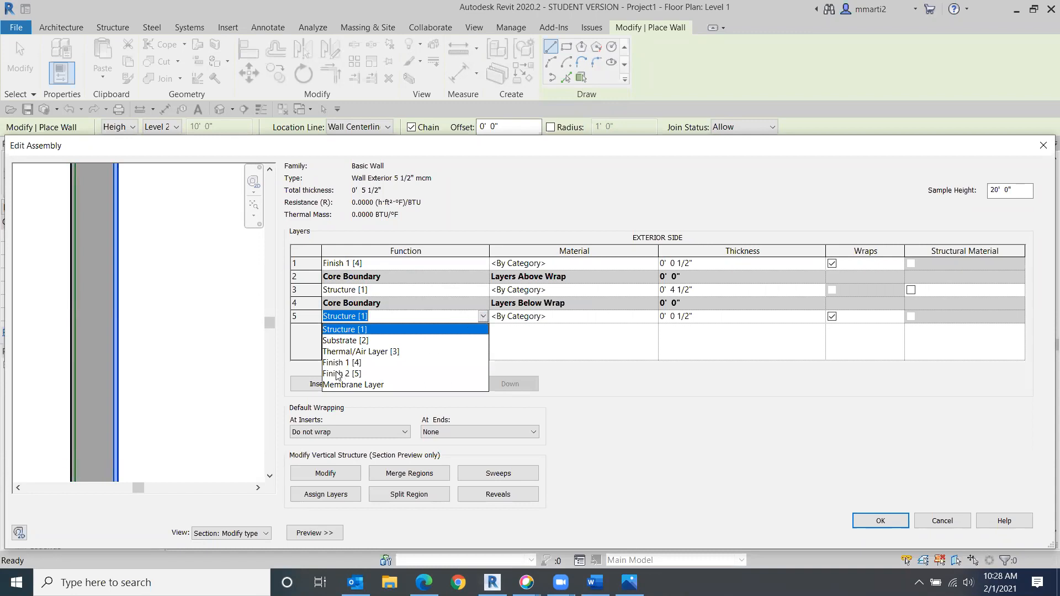
pyautogui.click(614, 411)
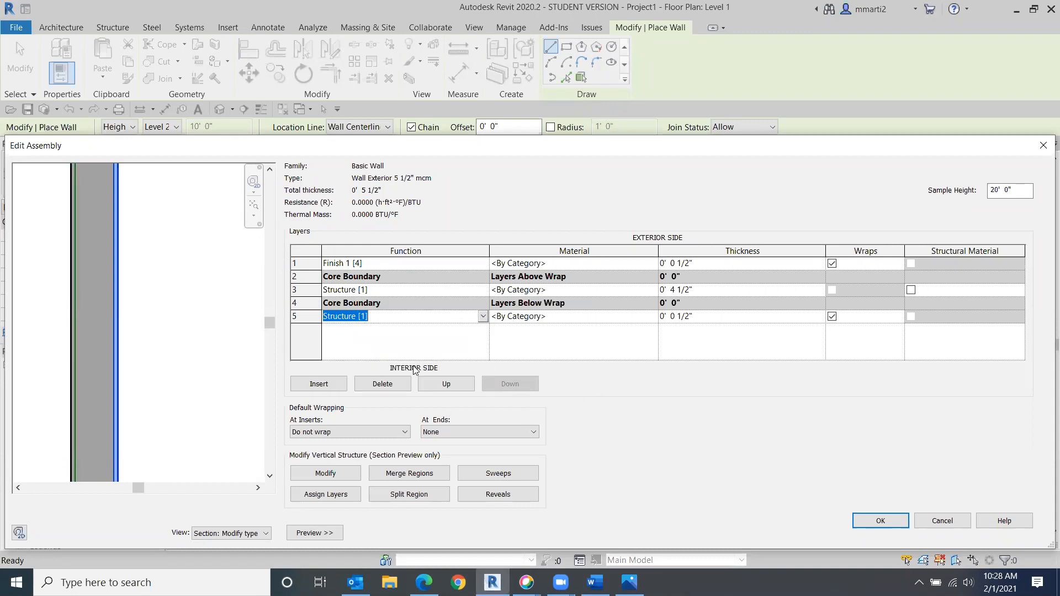
pyautogui.click(483, 316)
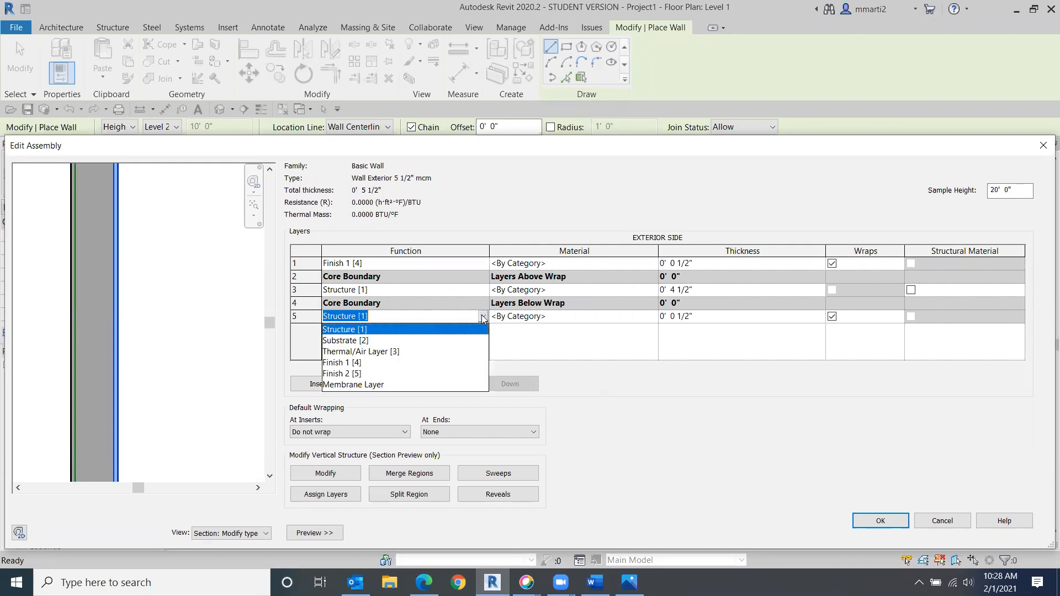
pyautogui.click(343, 373)
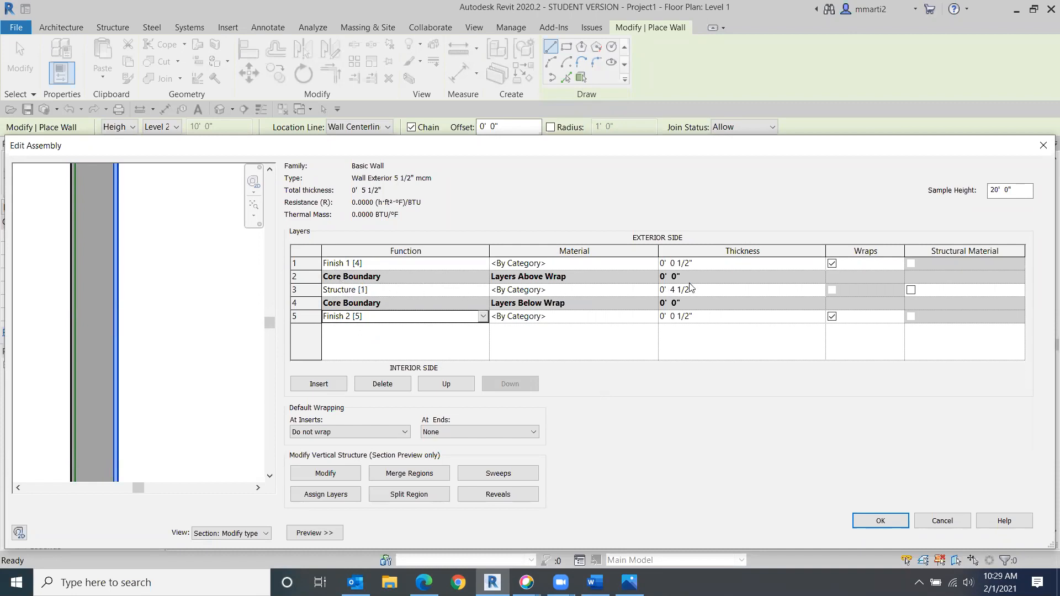
# - Assign the Softwood, Lumber material to the core structure layer
pyautogui.click(655, 289)
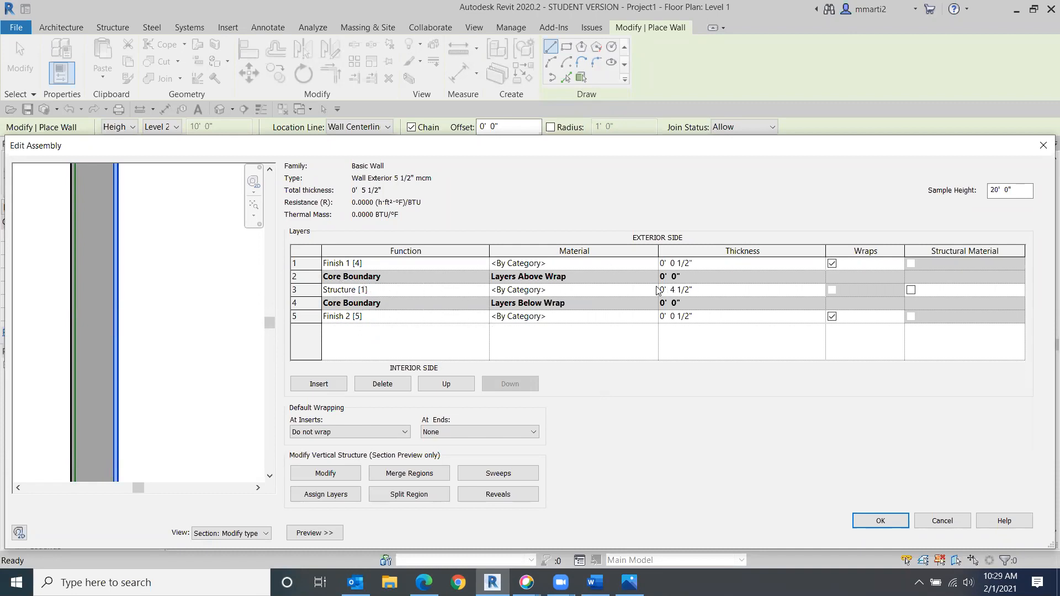
pyautogui.click(655, 290)
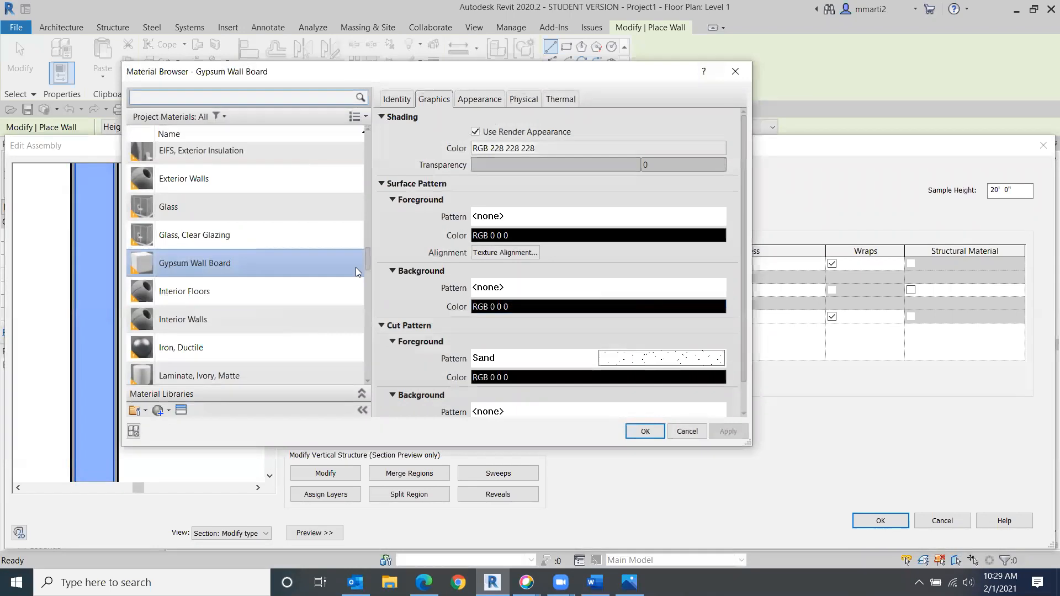
pyautogui.moveTo(369, 259); pyautogui.dragTo(363, 325)
pyautogui.scroll(-4, 303, 326)
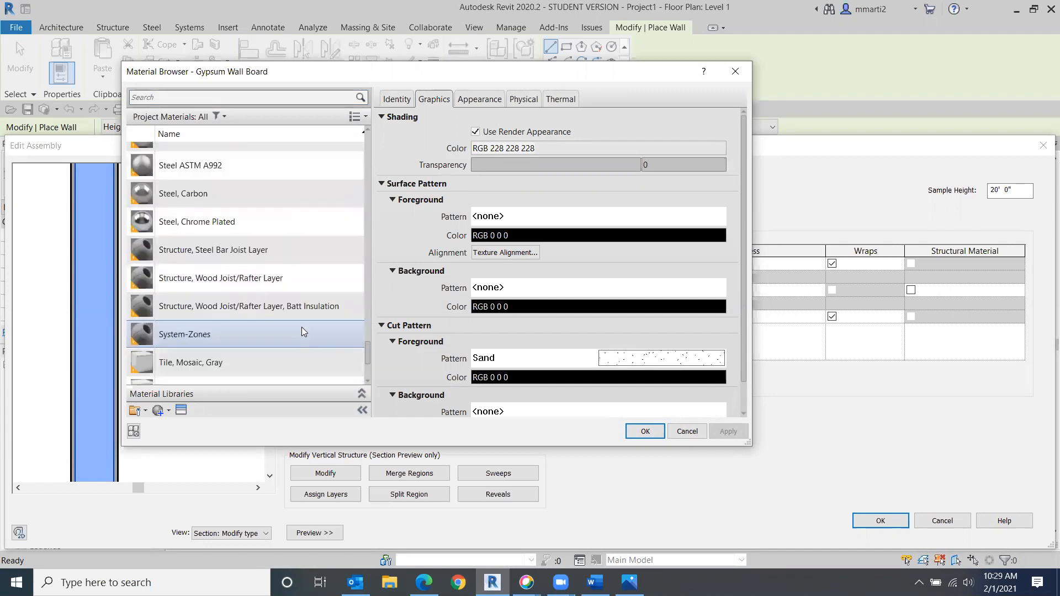
pyautogui.scroll(2, 301, 331)
pyautogui.click(183, 269)
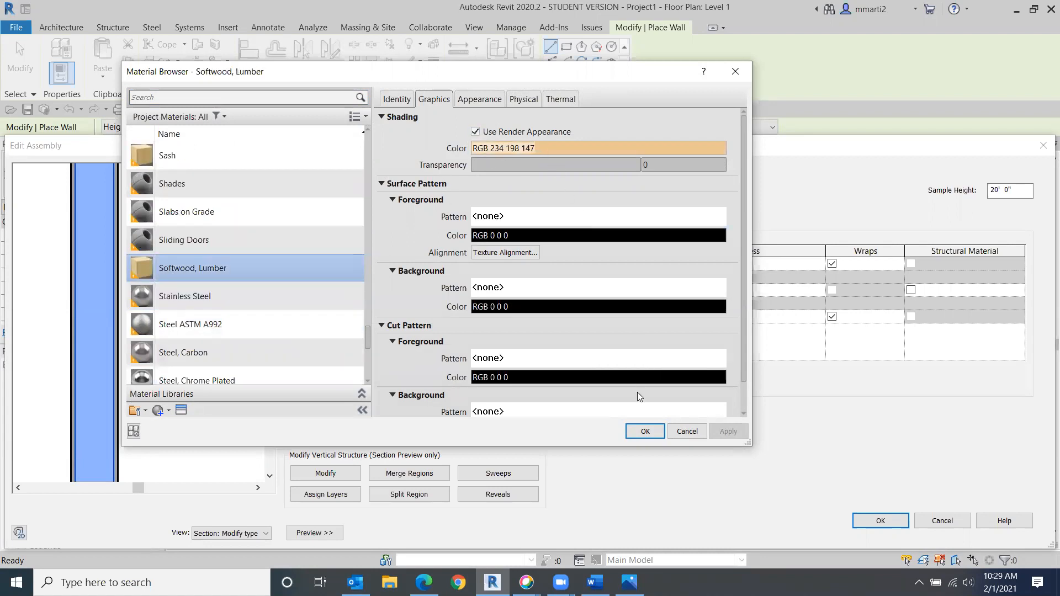
pyautogui.click(643, 429)
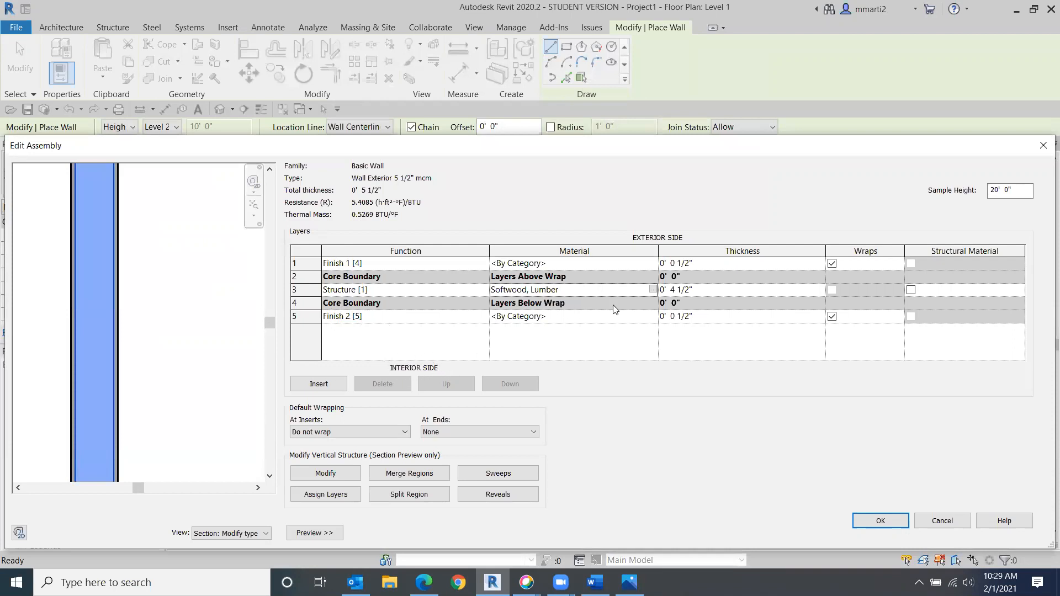
# - Search materials for gyp and assign Gypsum Wall Board to the interior finish layer
pyautogui.click(652, 316)
pyautogui.click(652, 316)
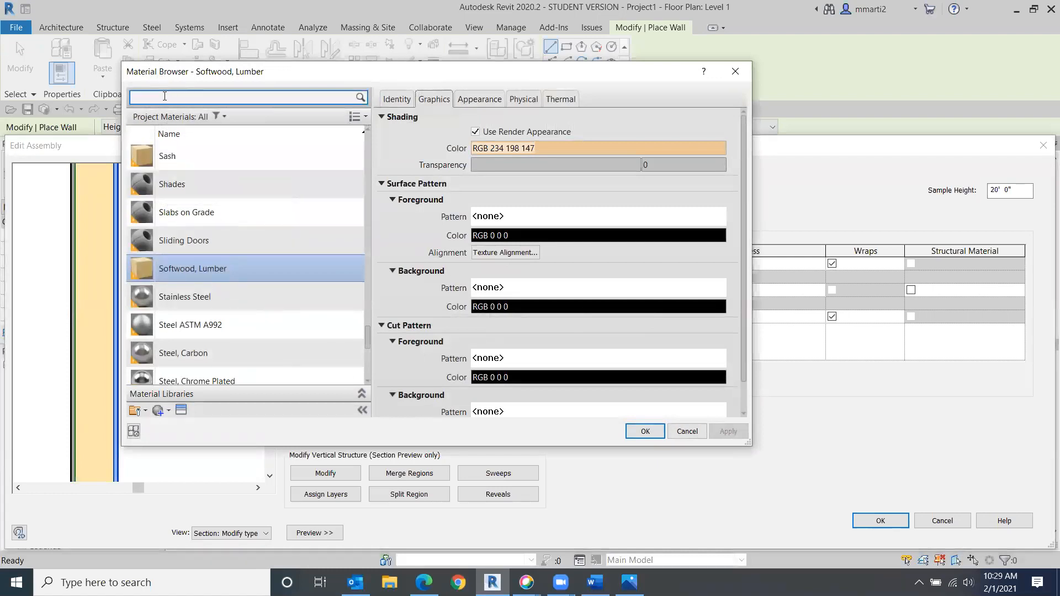
pyautogui.write('gyp')
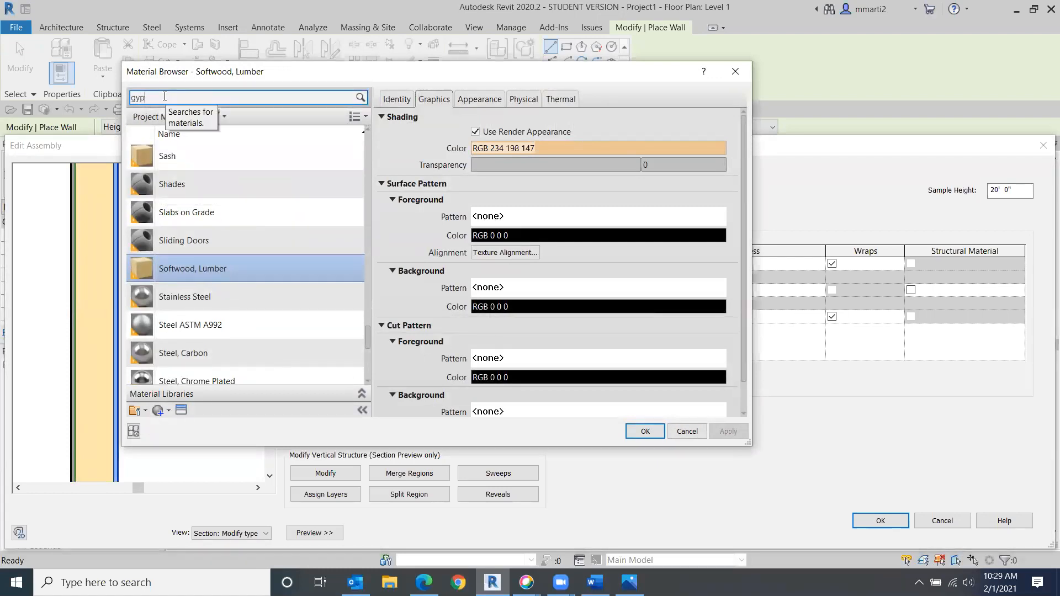
pyautogui.click(185, 176)
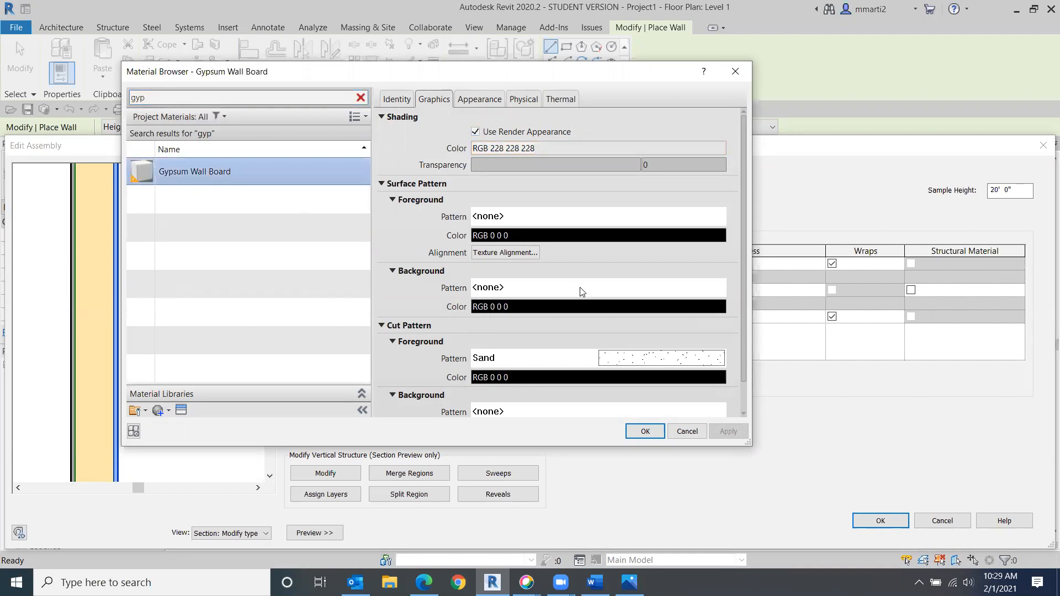
pyautogui.click(646, 431)
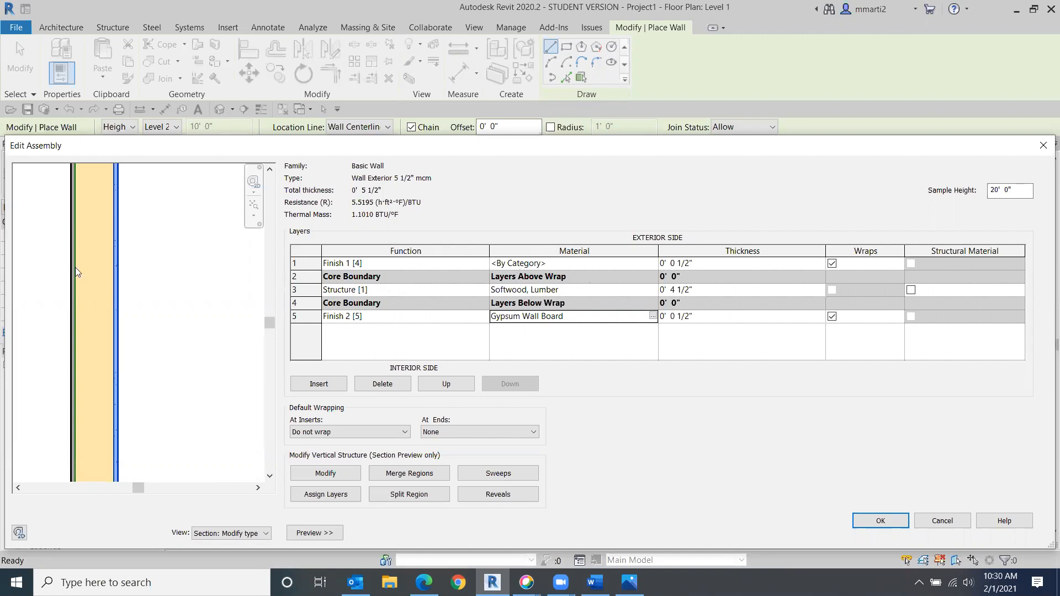
# - Open the exterior finish layer's material and pick Brick, Common in the material browser
pyautogui.click(307, 263)
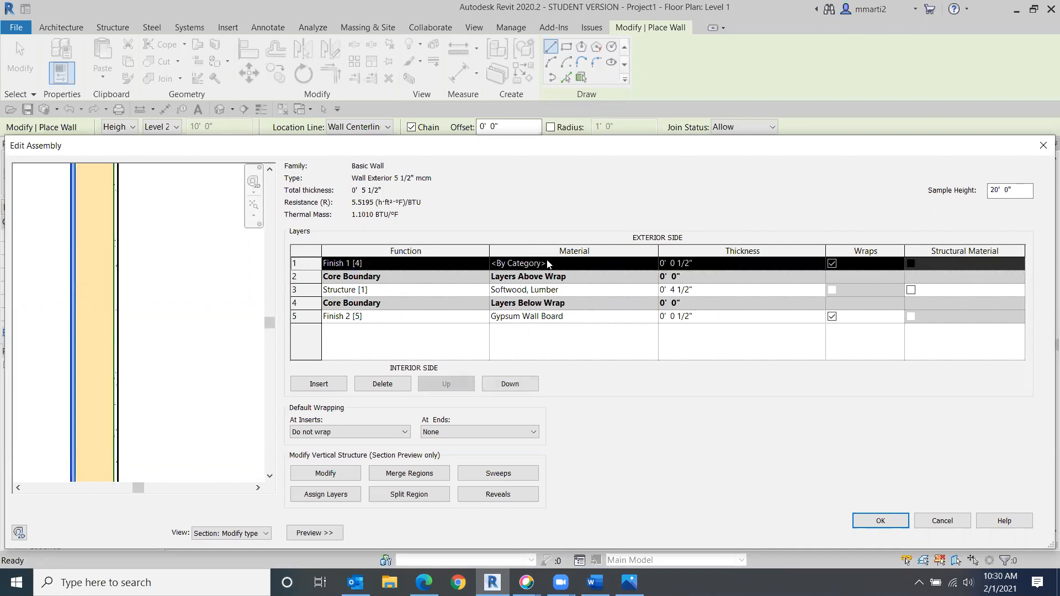
pyautogui.click(599, 268)
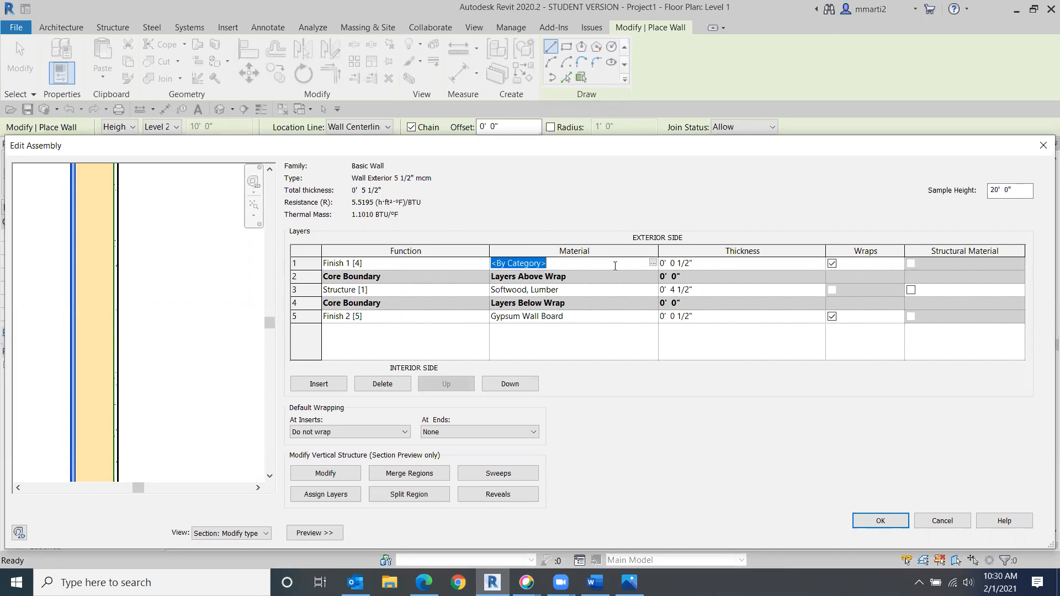
pyautogui.click(655, 264)
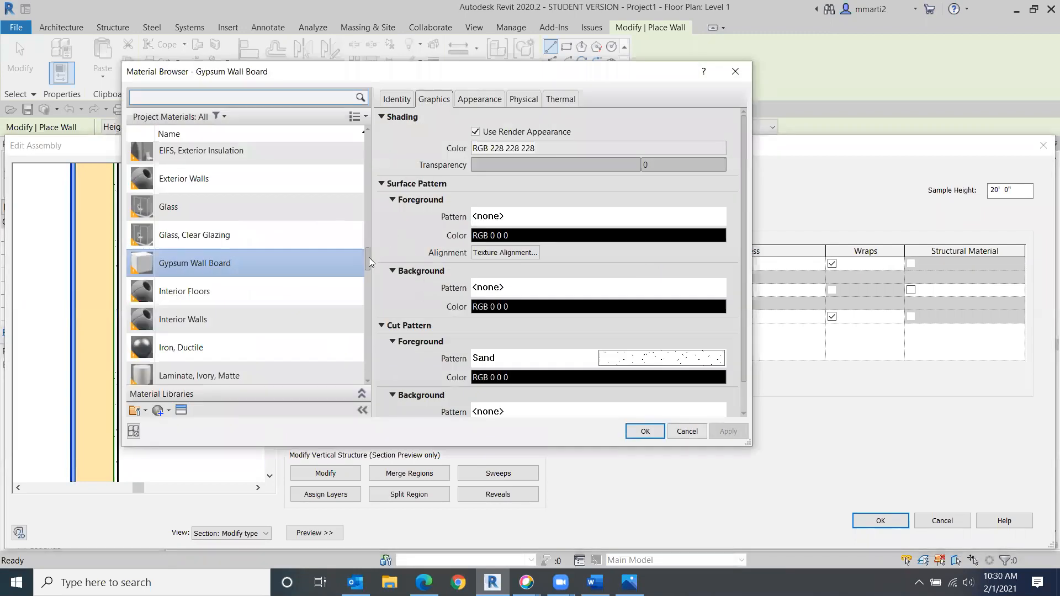
pyautogui.moveTo(369, 257); pyautogui.dragTo(371, 172)
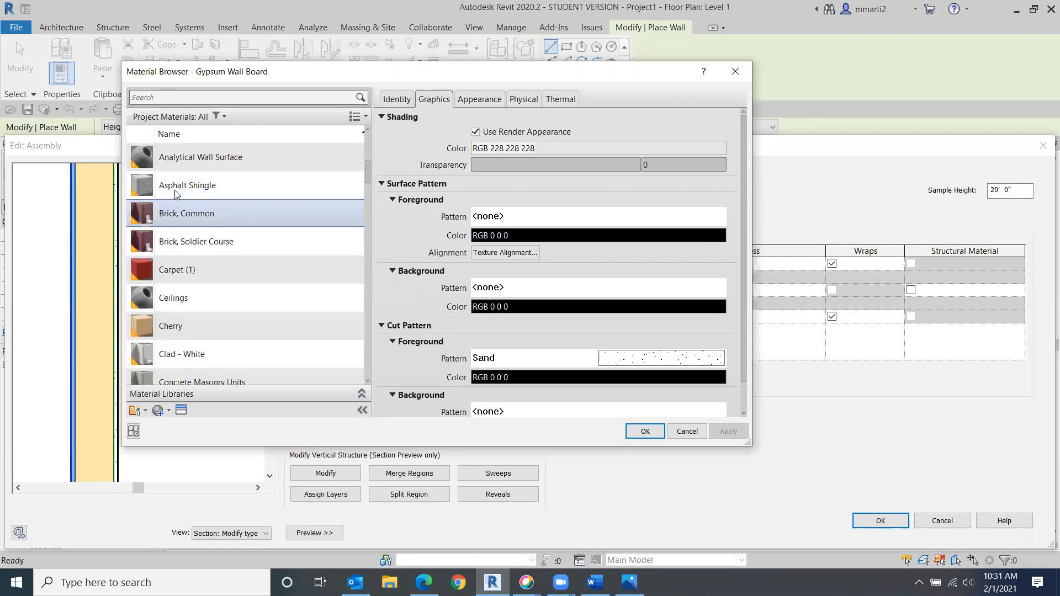
pyautogui.scroll(1, 220, 168)
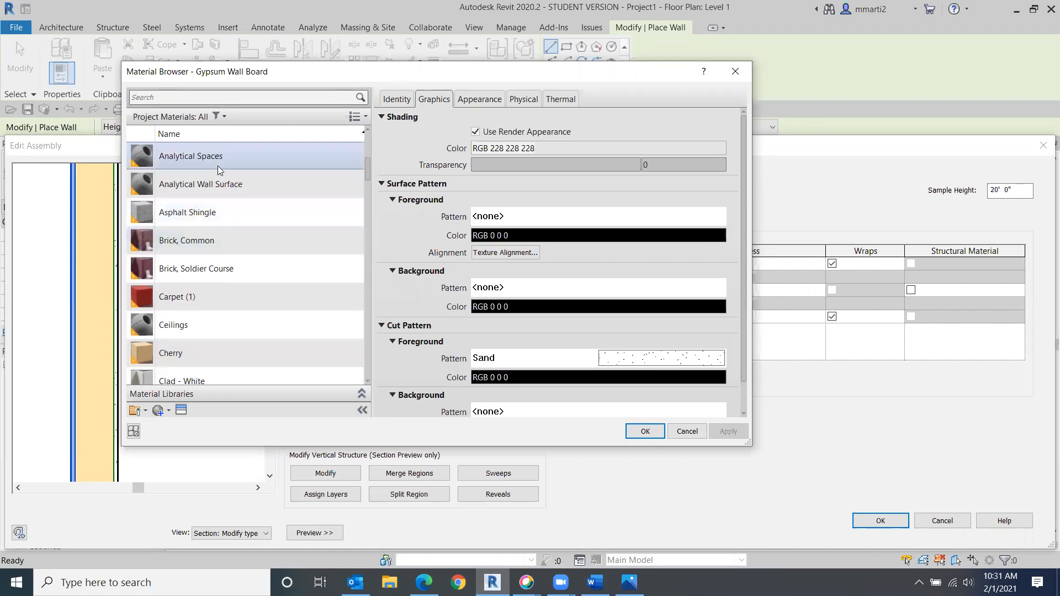
pyautogui.click(478, 97)
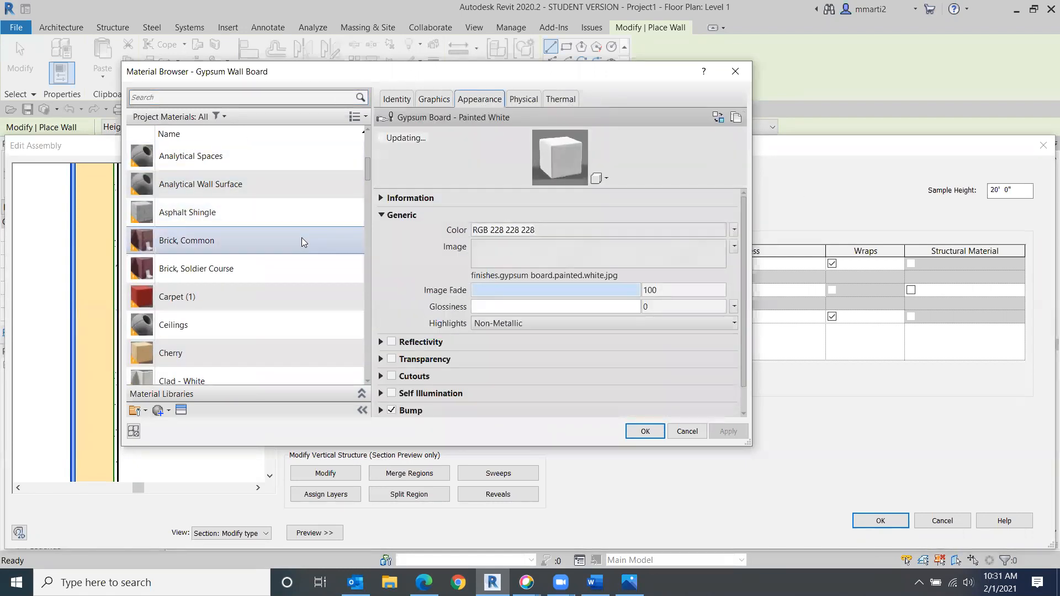
pyautogui.click(210, 248)
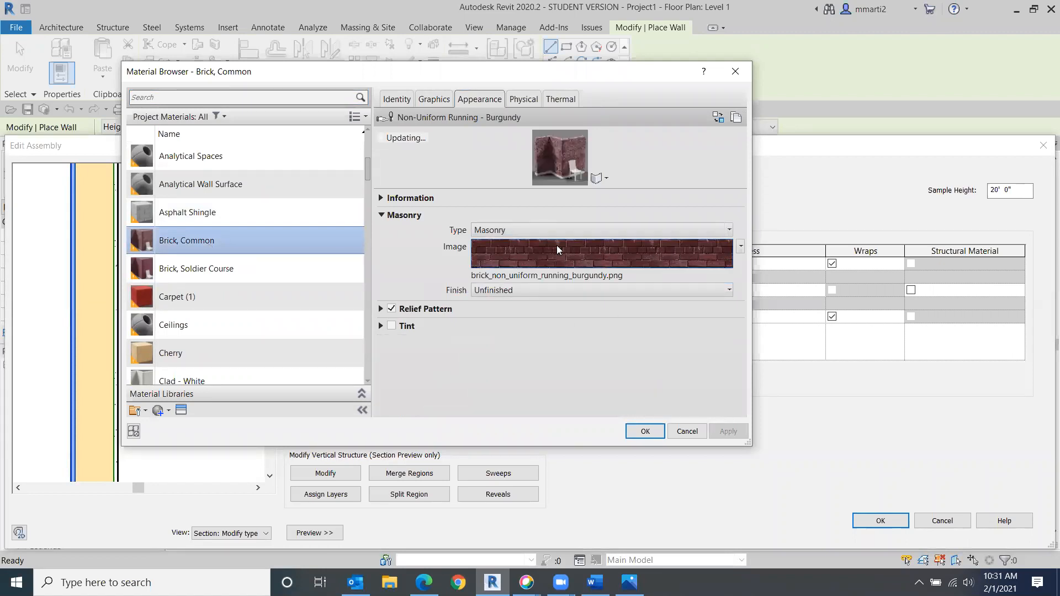
pyautogui.click(221, 273)
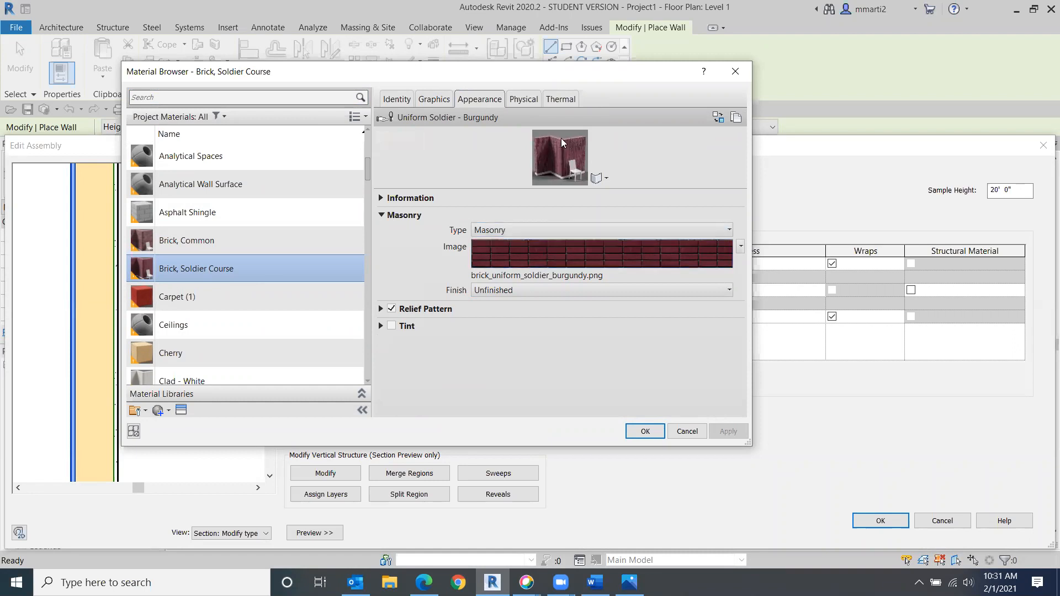
pyautogui.click(193, 241)
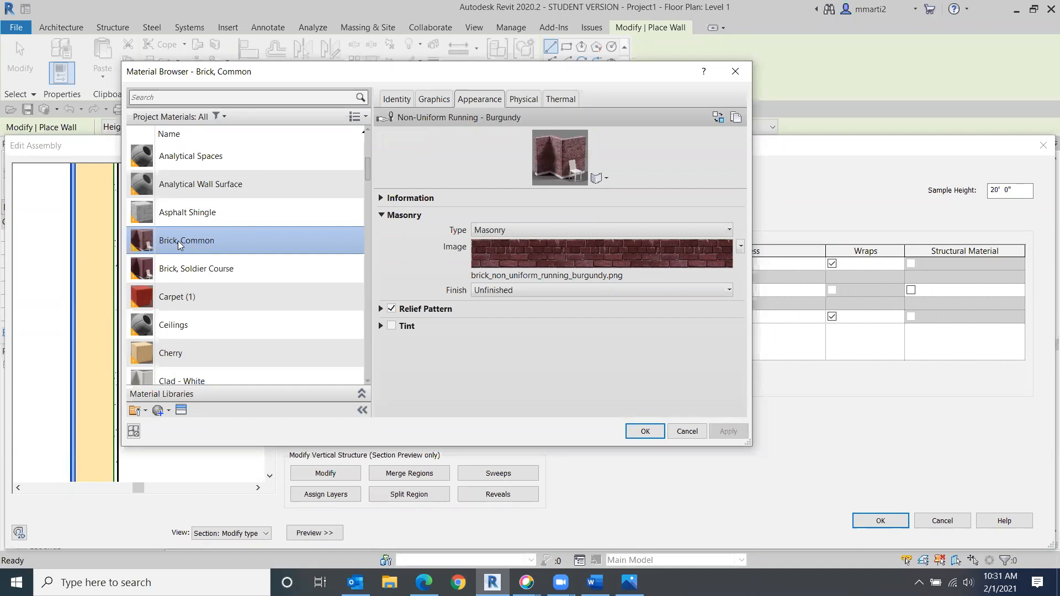
# - Turn on Use Render Appearance for Brick, Common and confirm the material browser, assembly and type properties
pyautogui.click(433, 99)
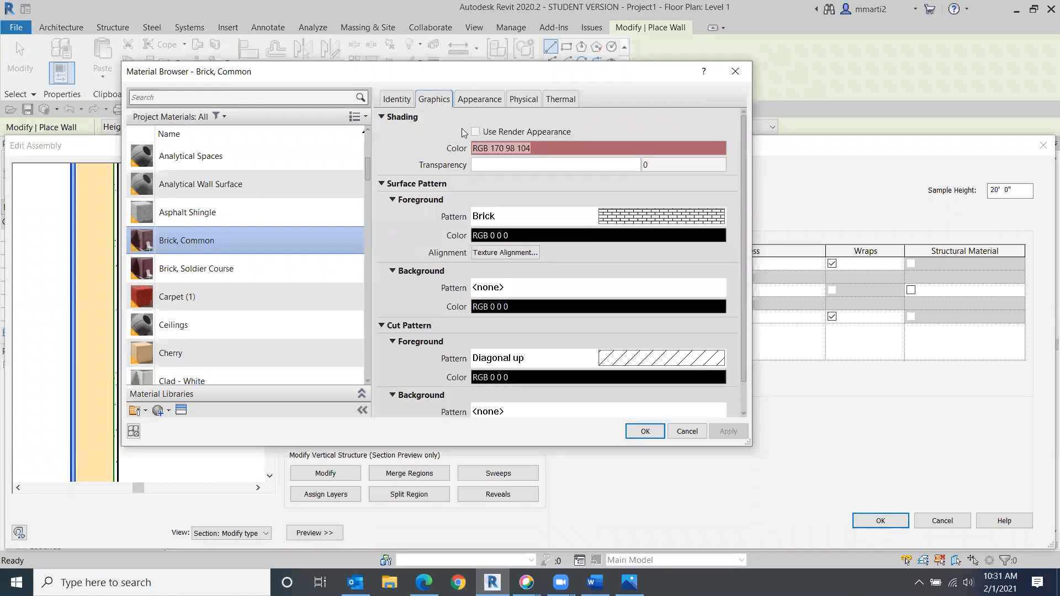
pyautogui.click(476, 133)
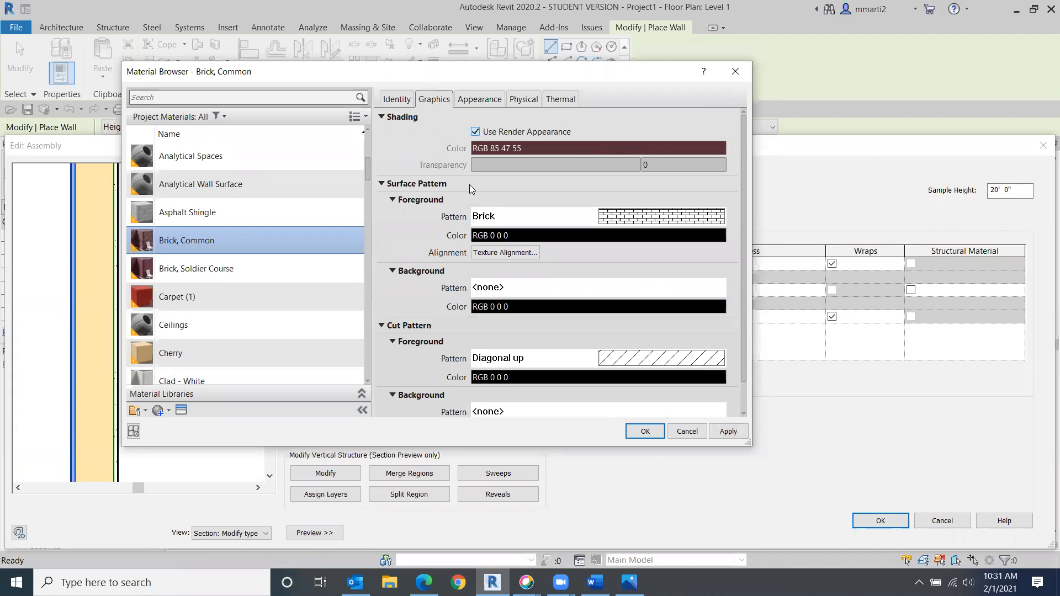
pyautogui.click(645, 431)
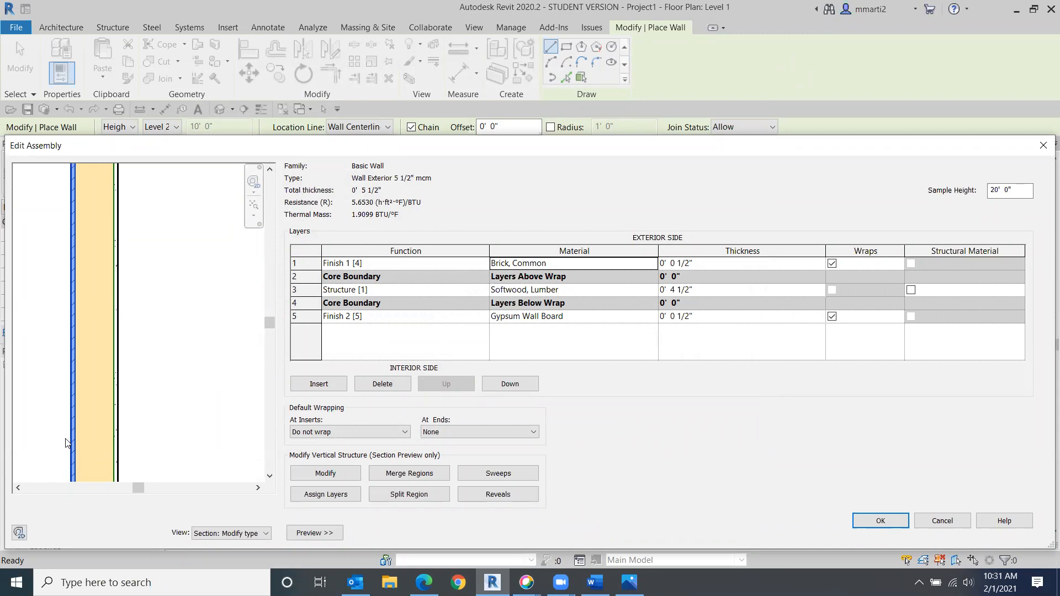
pyautogui.click(870, 526)
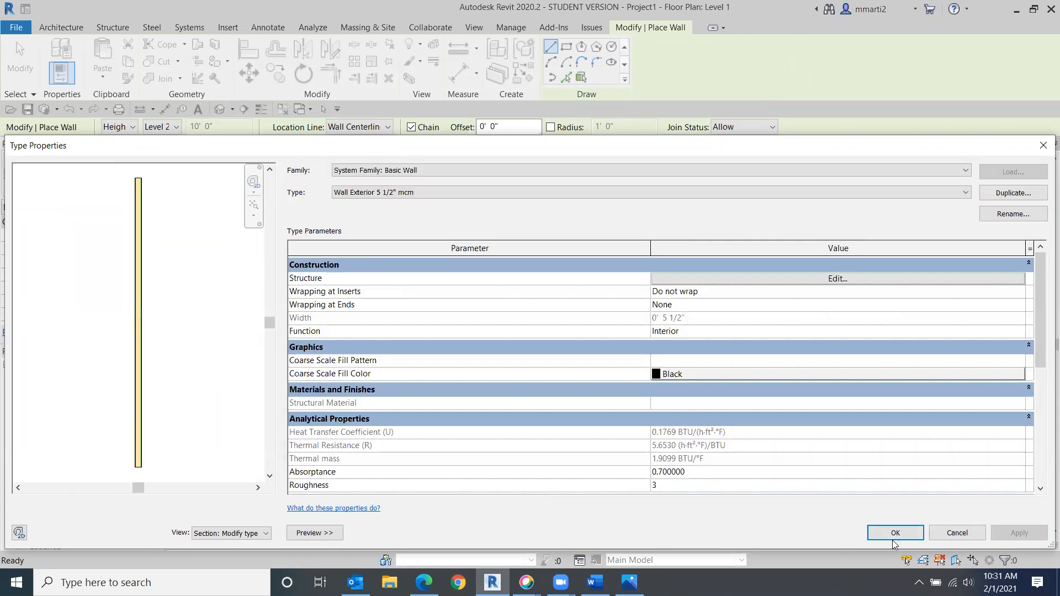
pyautogui.click(883, 533)
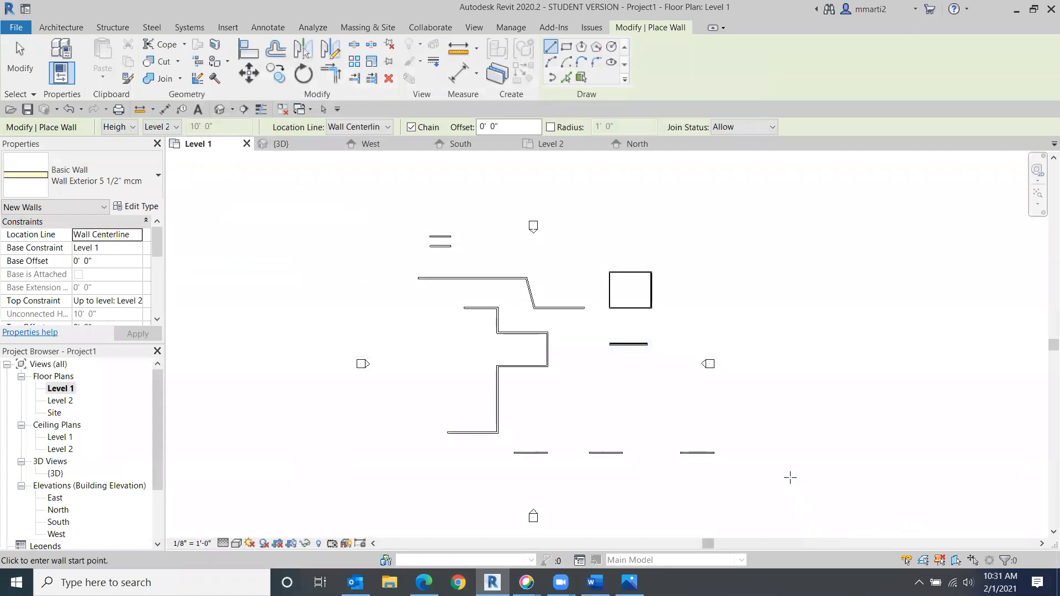
# - Draw a closed rectangle of the new wall type, about 8'-6" by 18'-0", beside the existing walls
pyautogui.scroll(4, 640, 304)
pyautogui.moveTo(708, 282); pyautogui.dragTo(494, 395, button='middle')
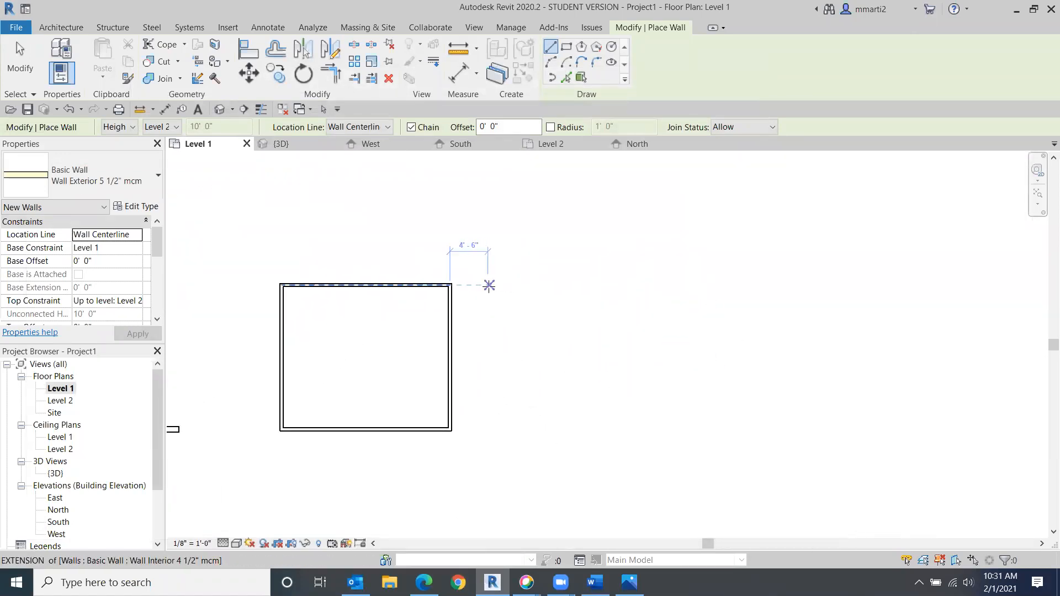
pyautogui.click(525, 285)
pyautogui.click(598, 285)
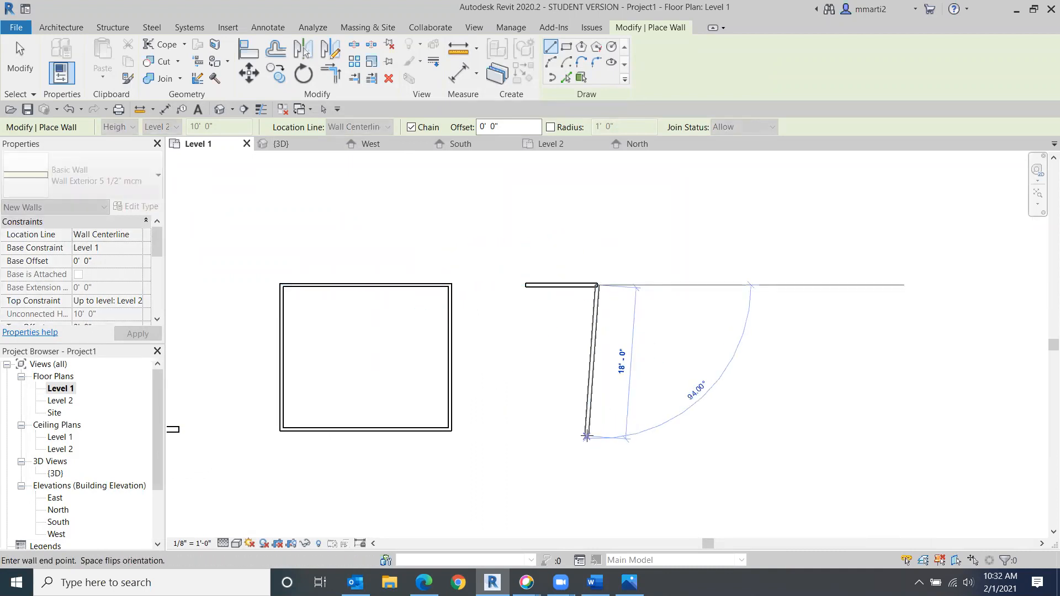
pyautogui.click(597, 428)
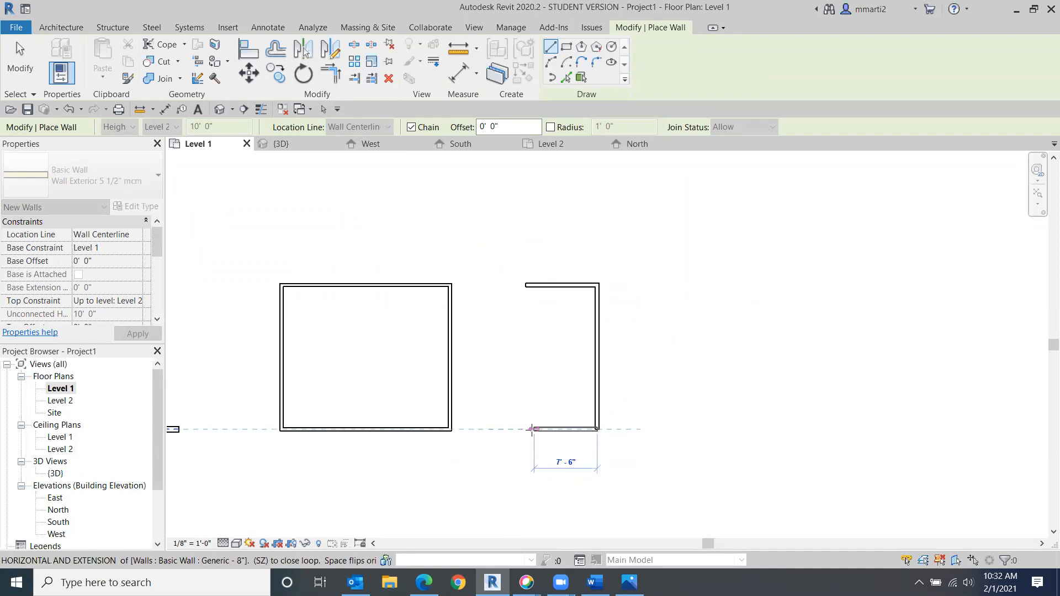
pyautogui.click(526, 428)
pyautogui.click(526, 286)
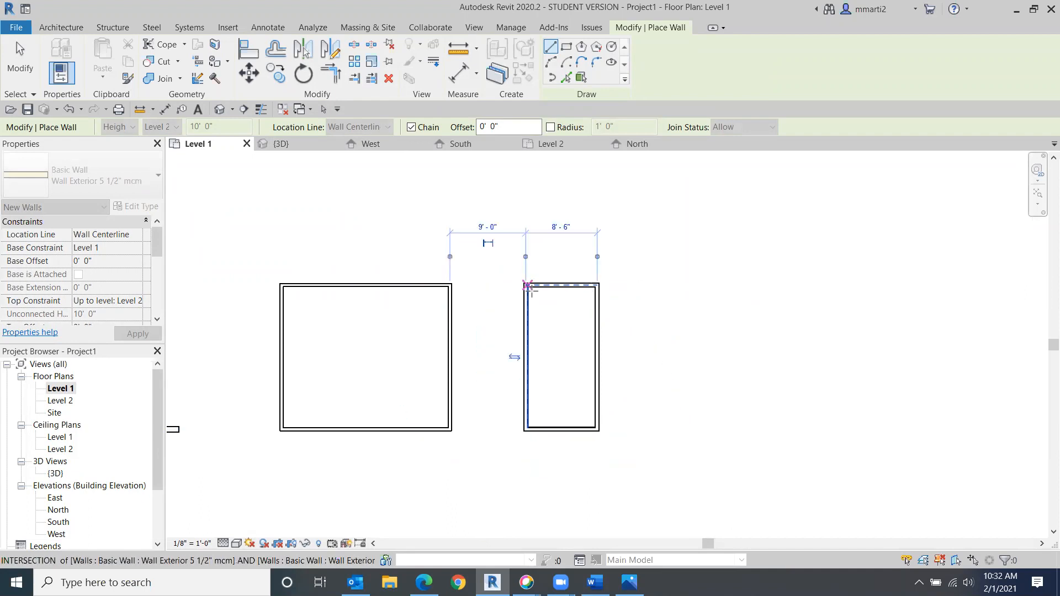
pyautogui.click(20, 57)
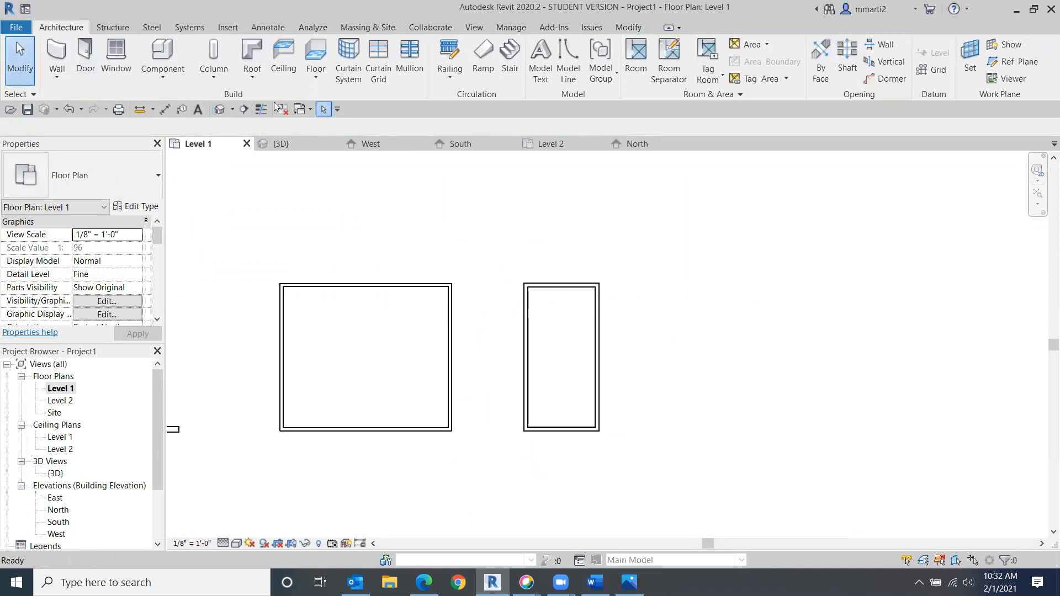
# - Open the default 3D view and inspect the new brick-faced walls
pyautogui.click(220, 110)
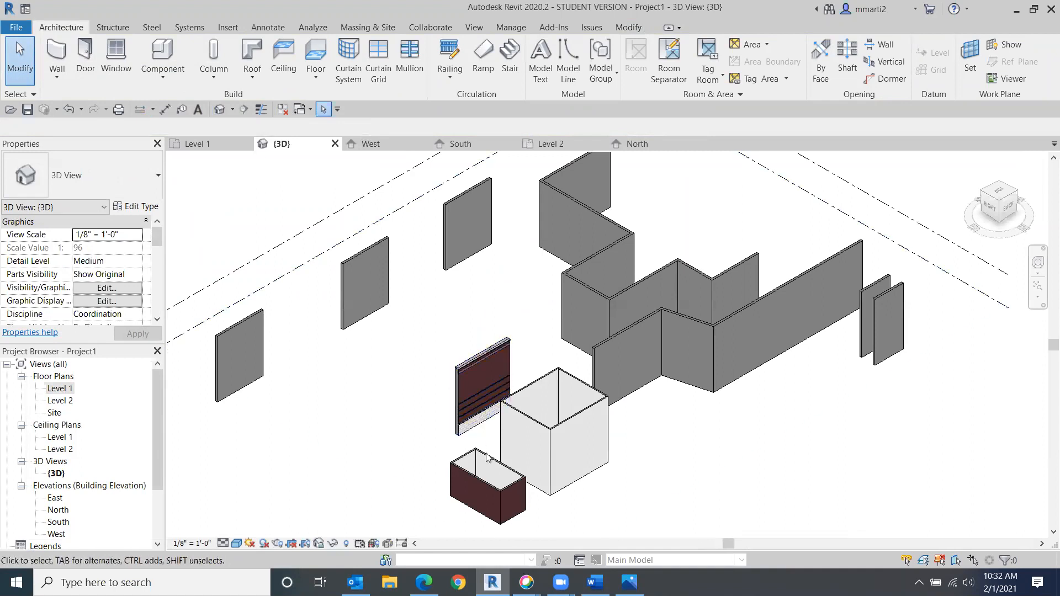
pyautogui.scroll(1, 692, 466)
pyautogui.scroll(4, 690, 465)
pyautogui.moveTo(604, 440); pyautogui.dragTo(795, 161, button='middle')
pyautogui.scroll(2, 479, 248)
pyautogui.scroll(1, 502, 363)
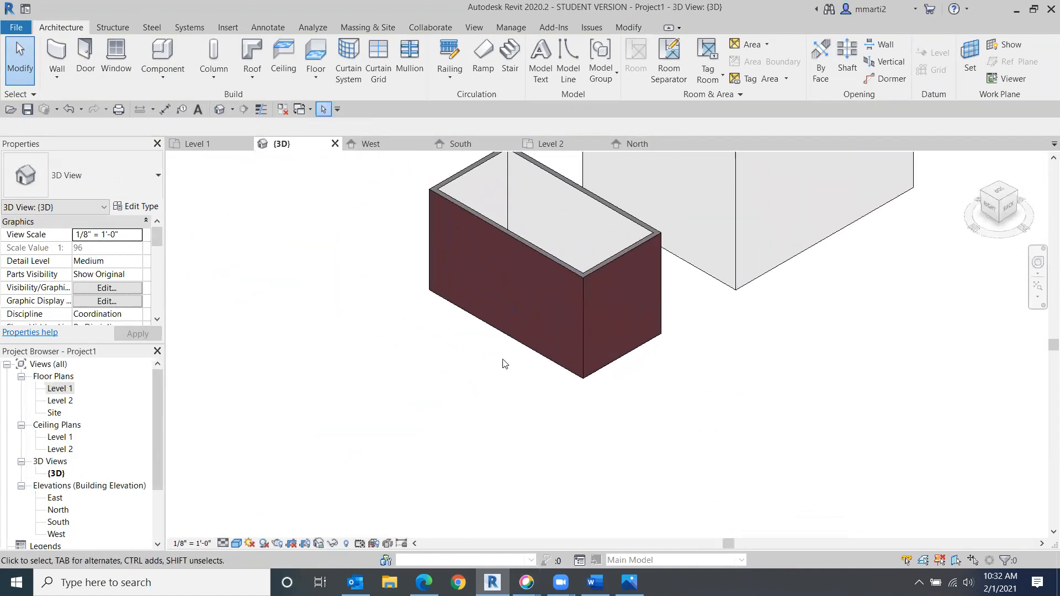
pyautogui.scroll(6, 415, 480)
pyautogui.moveTo(444, 405); pyautogui.dragTo(432, 548, button='middle')
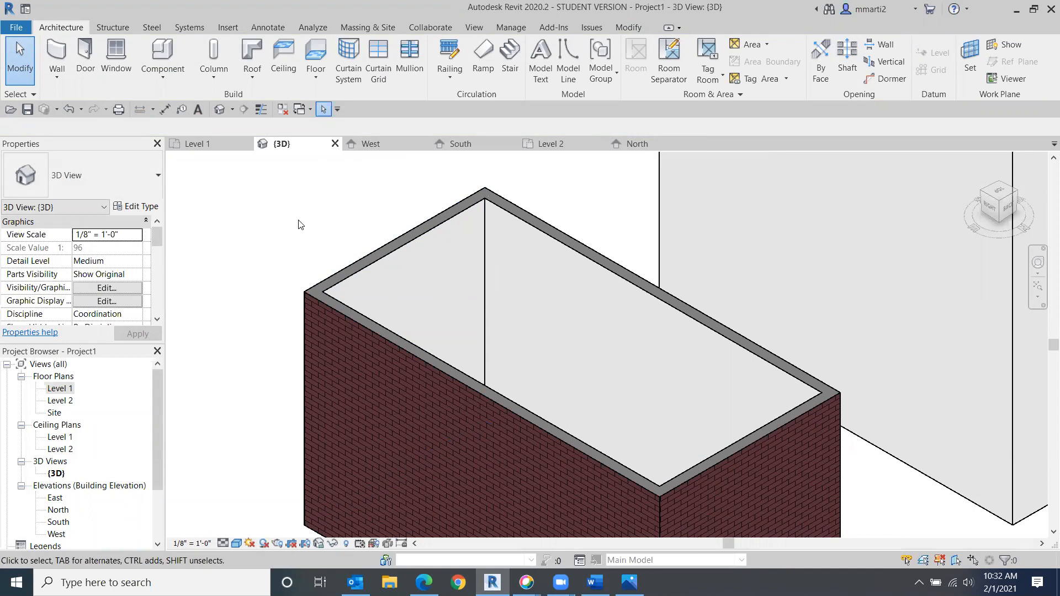
pyautogui.scroll(-4, 697, 246)
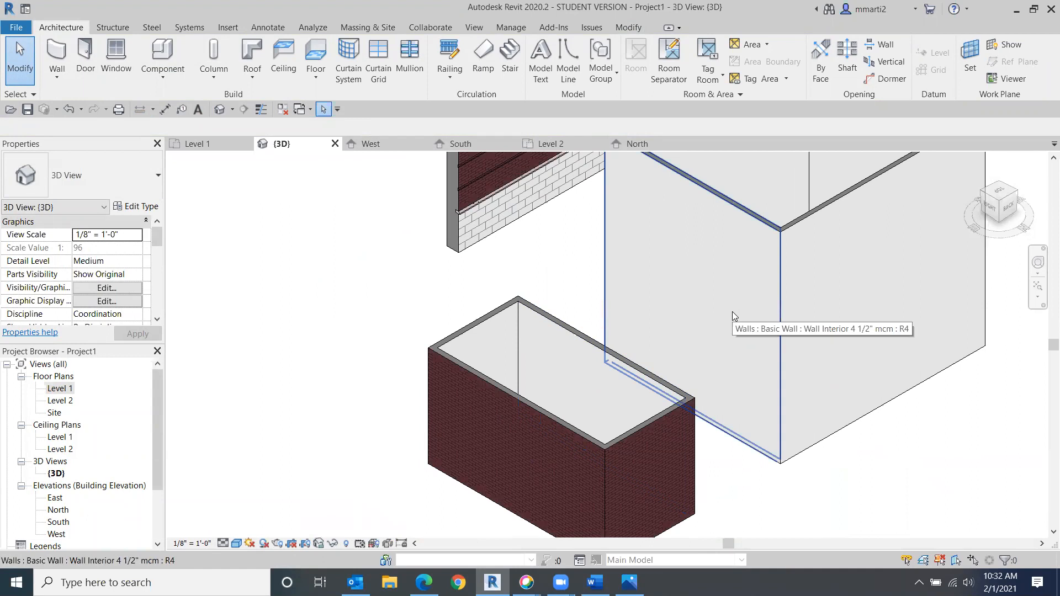
# - Set the front wall's top constraint to Unconnected with an unconnected height of 20'
pyautogui.click(521, 421)
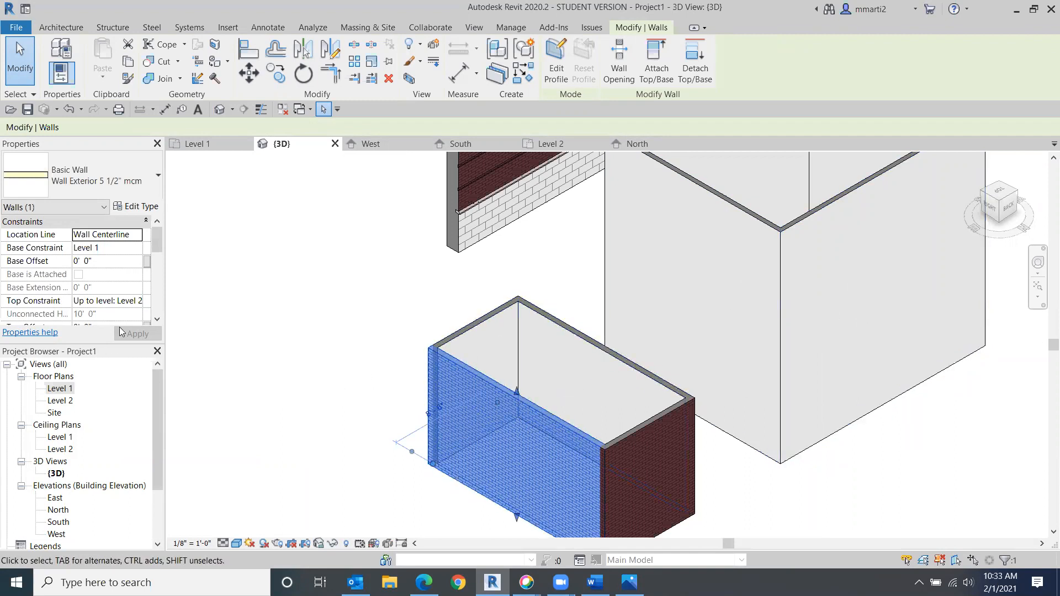
pyautogui.click(275, 290)
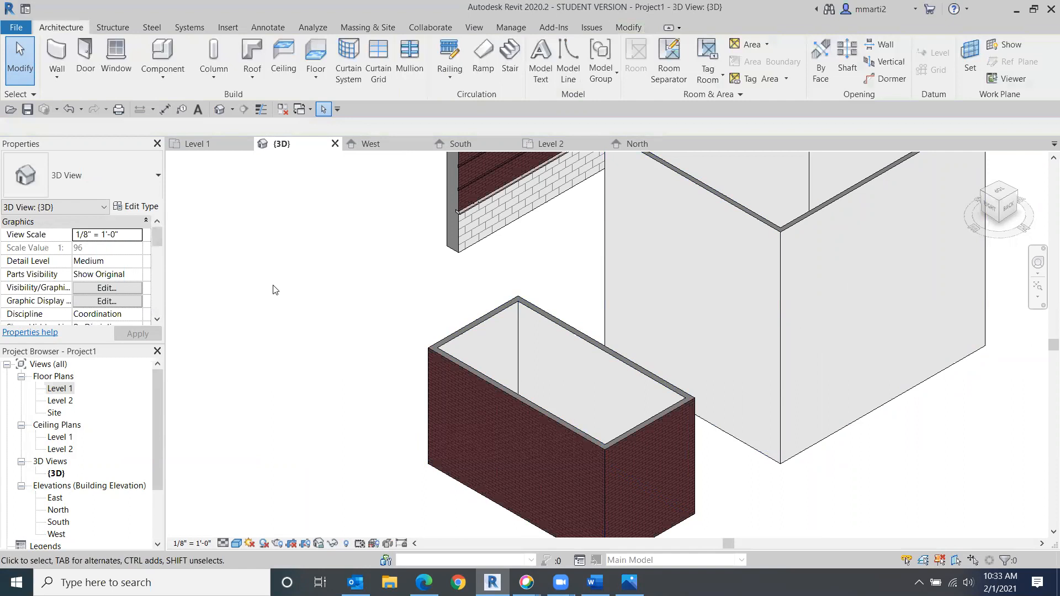
pyautogui.click(497, 396)
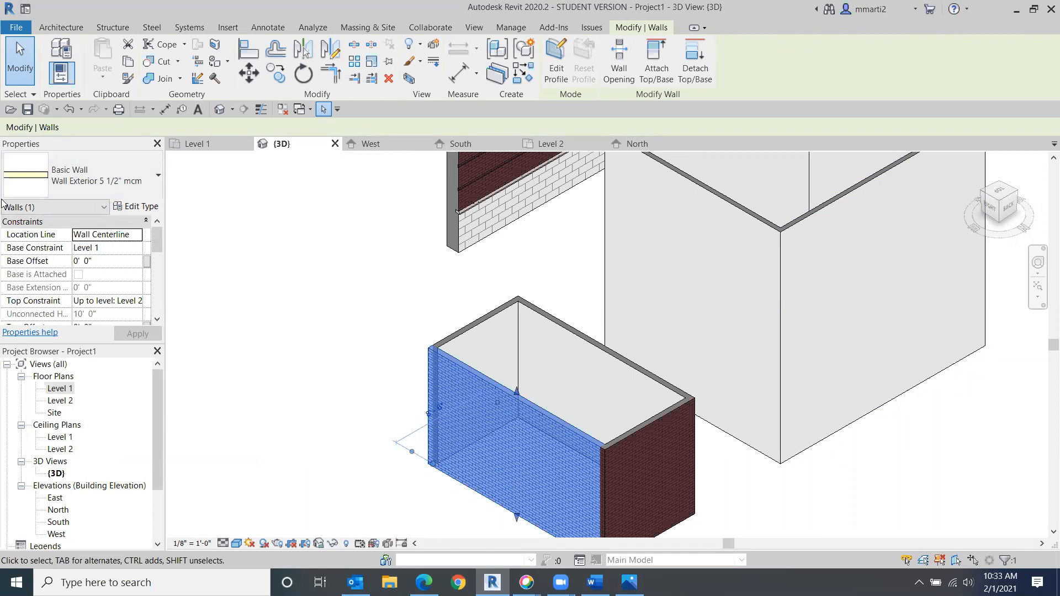
pyautogui.scroll(-1, 80, 259)
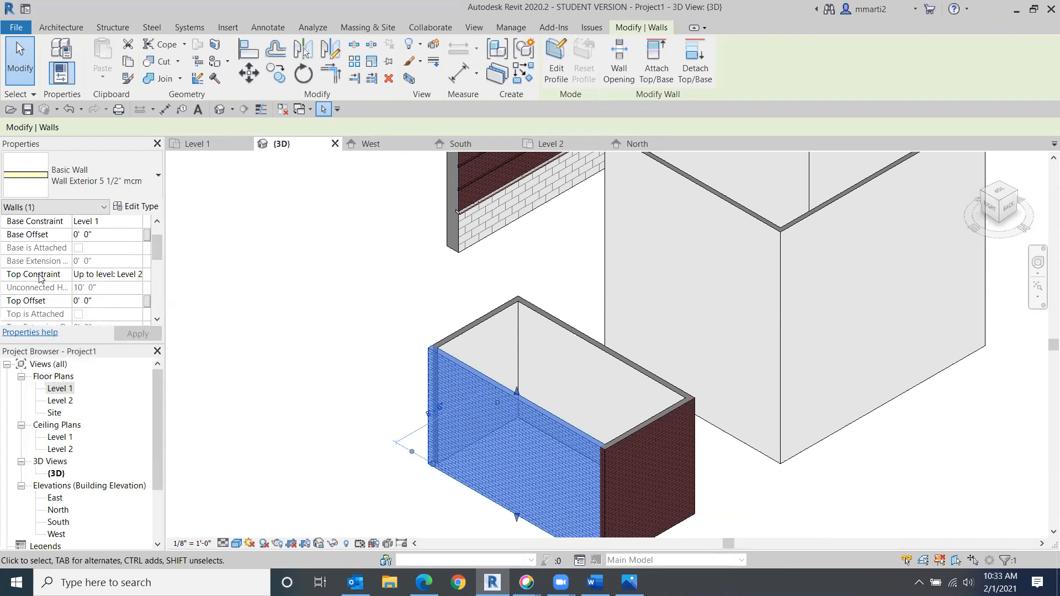
pyautogui.click(134, 276)
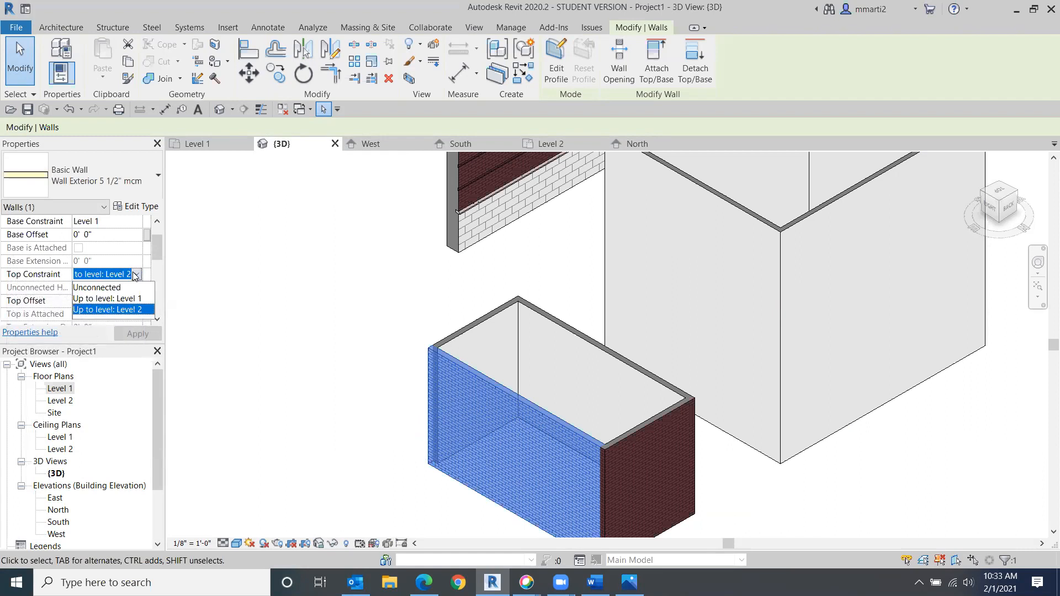
pyautogui.click(86, 289)
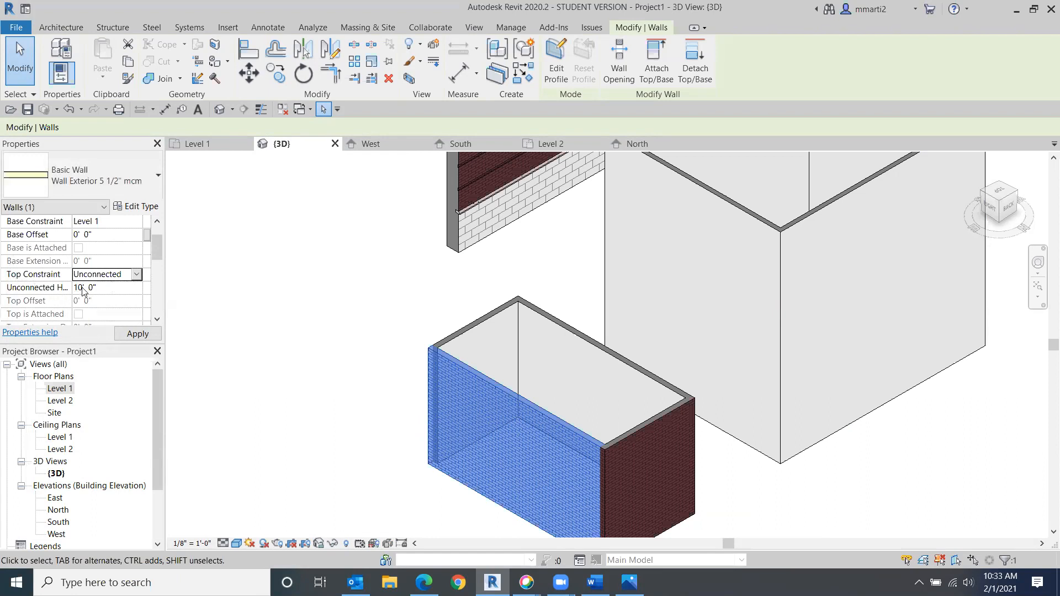
pyautogui.click(109, 289)
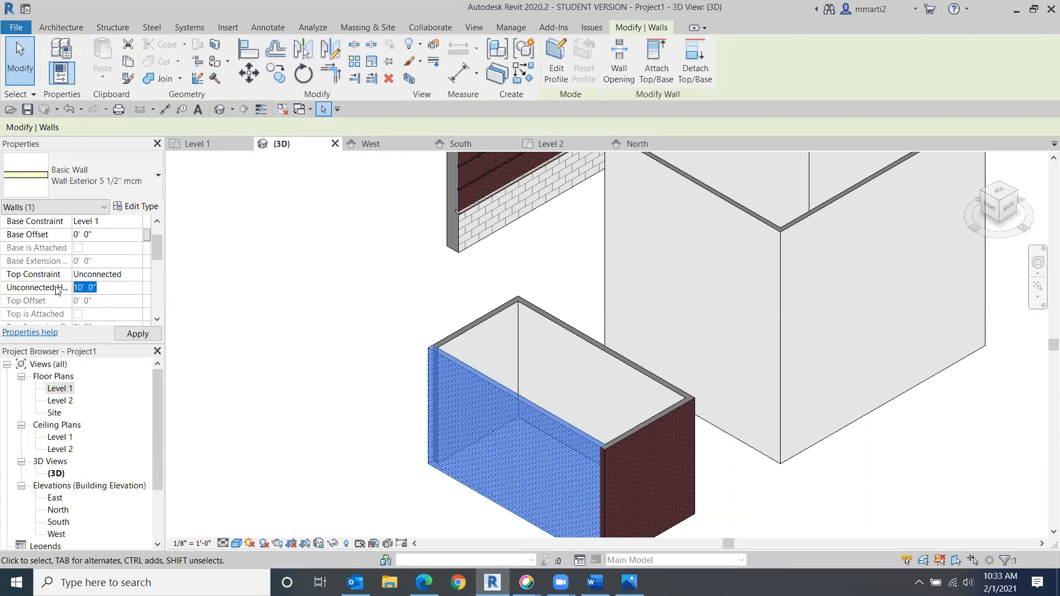
pyautogui.write('20')
pyautogui.press('Return')
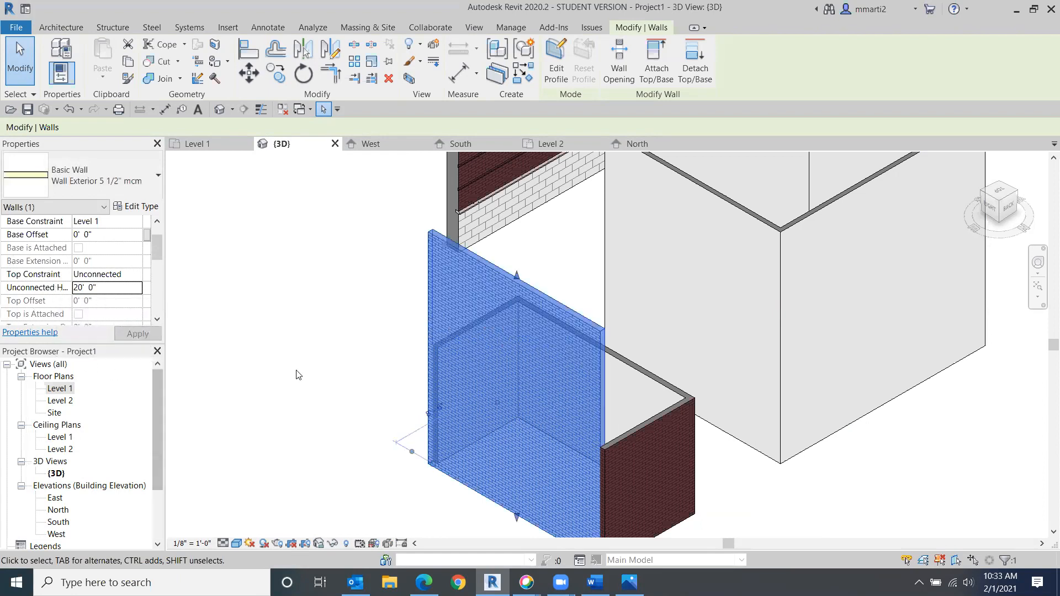
pyautogui.click(194, 334)
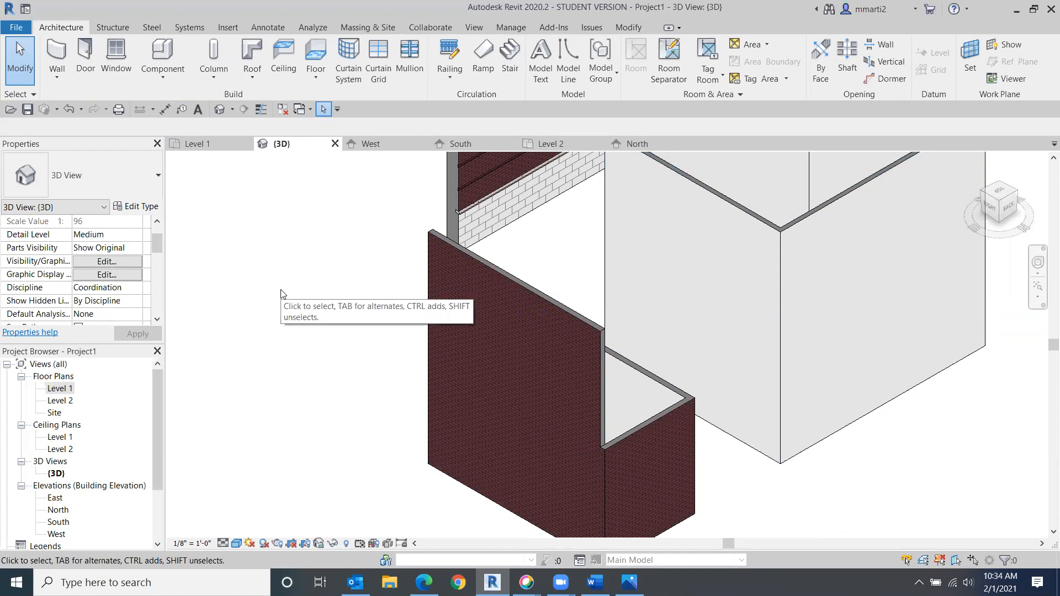
# - Switch to the Word class notes document to review the outline, and return to Revit
pyautogui.scroll(-1, 281, 290)
pyautogui.moveTo(291, 289); pyautogui.dragTo(412, 300, button='middle')
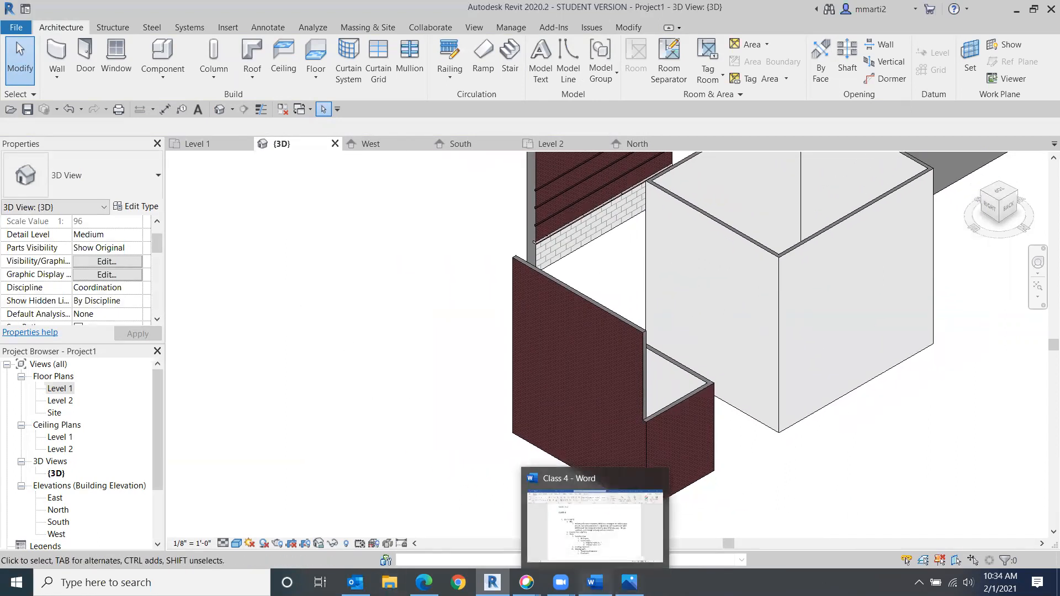
pyautogui.click(594, 583)
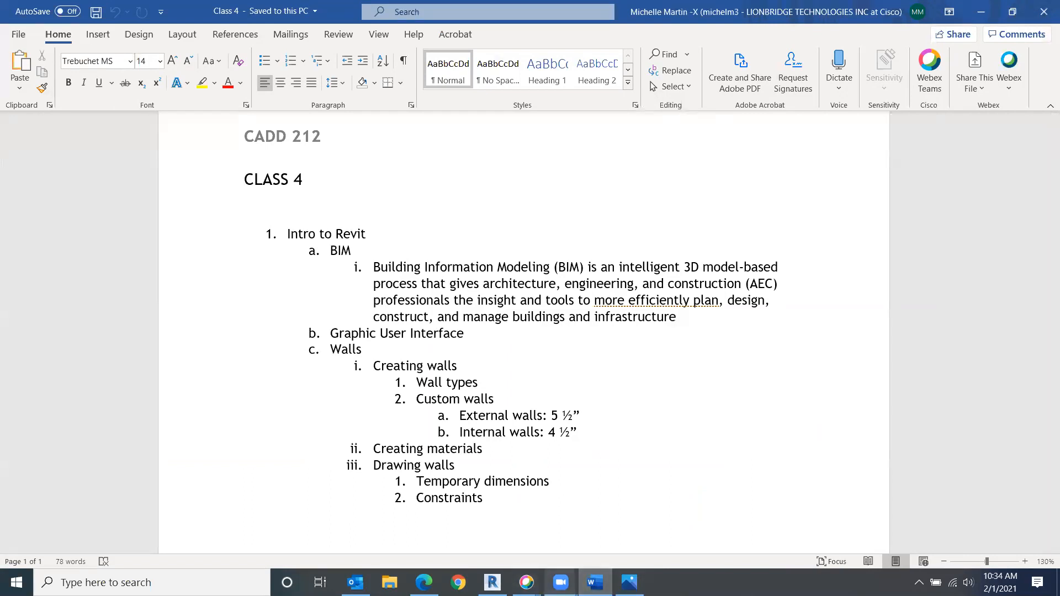
pyautogui.click(492, 583)
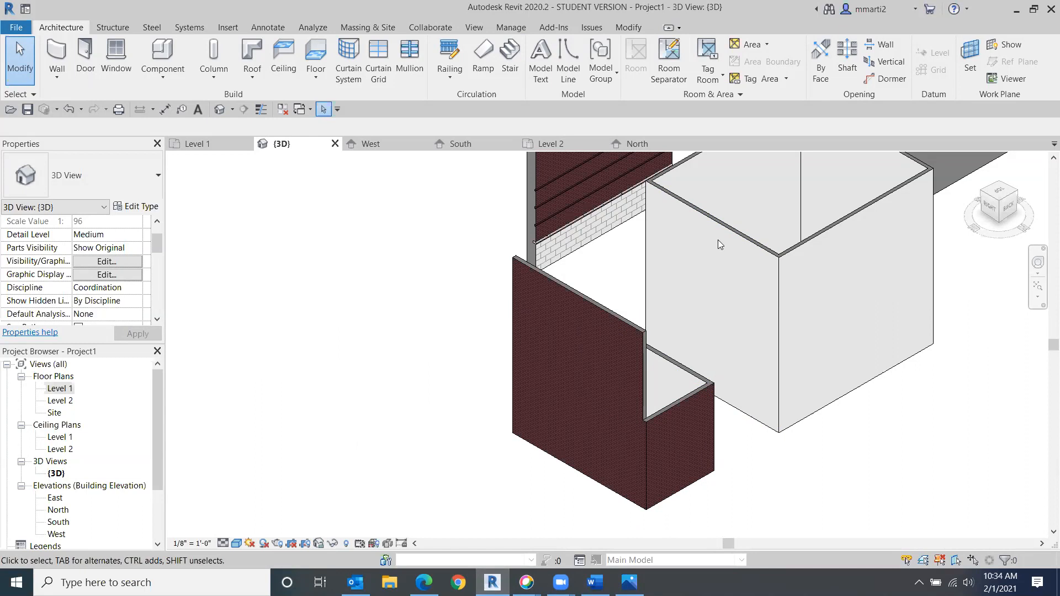
# - Leave the 3D view and open the West and East building elevations to review the walls
pyautogui.click(988, 211)
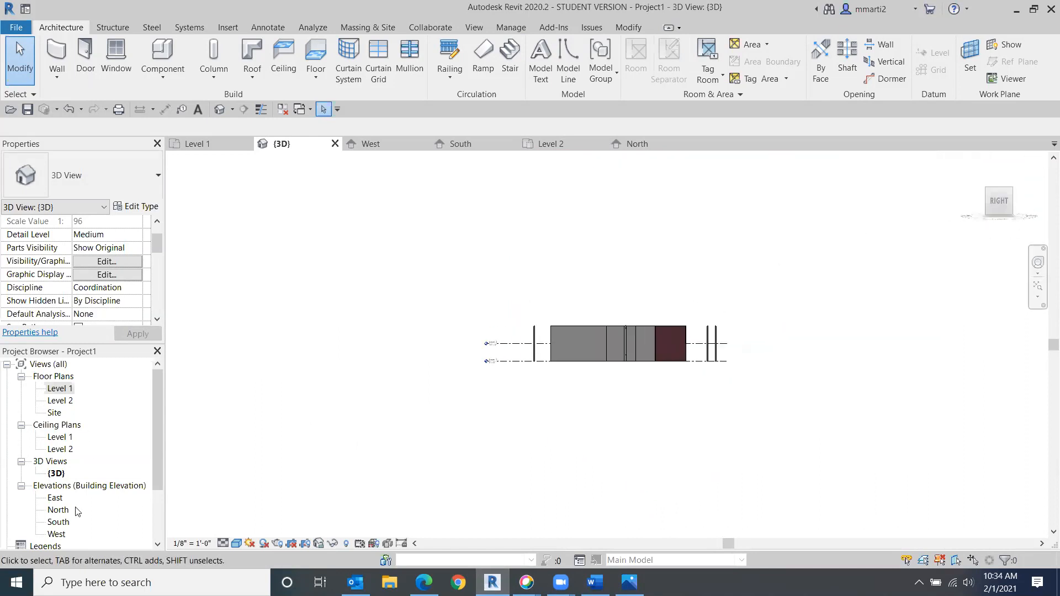
pyautogui.doubleClick(55, 535)
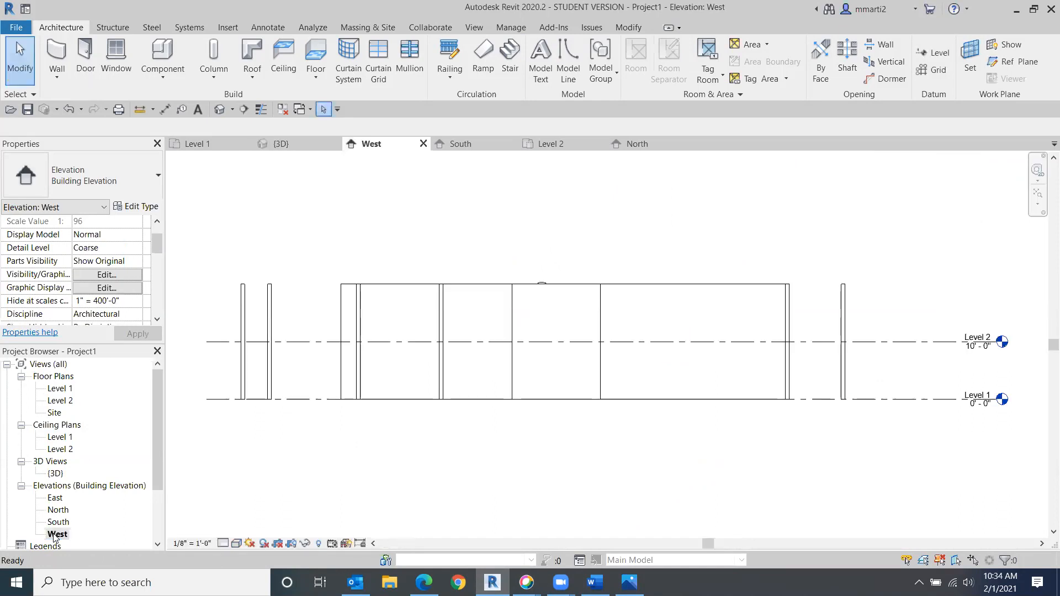
pyautogui.doubleClick(55, 498)
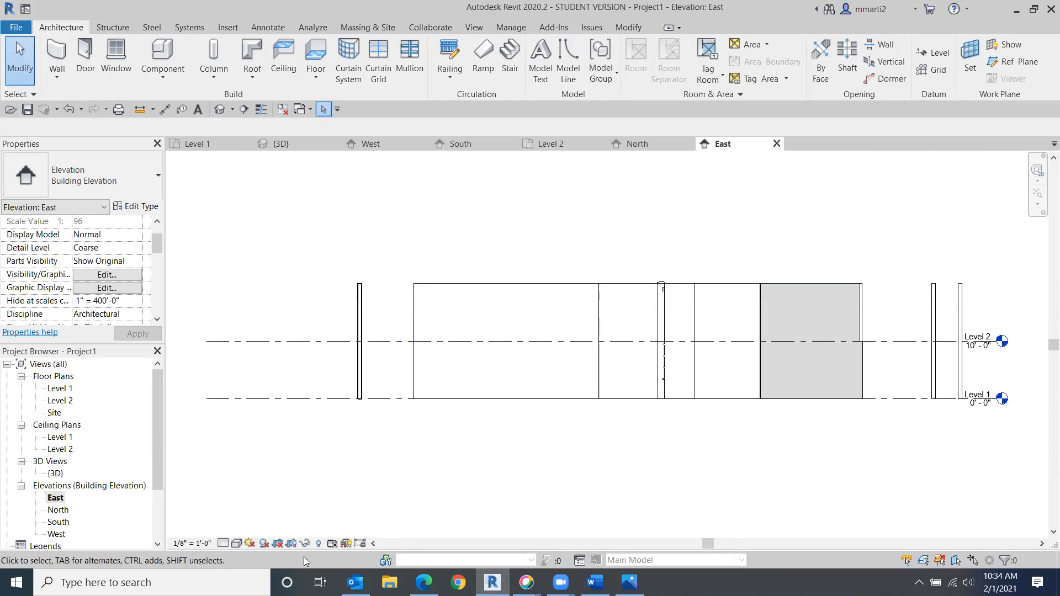
# - Set the East elevation's visual style to Consistent Colors
pyautogui.click(237, 544)
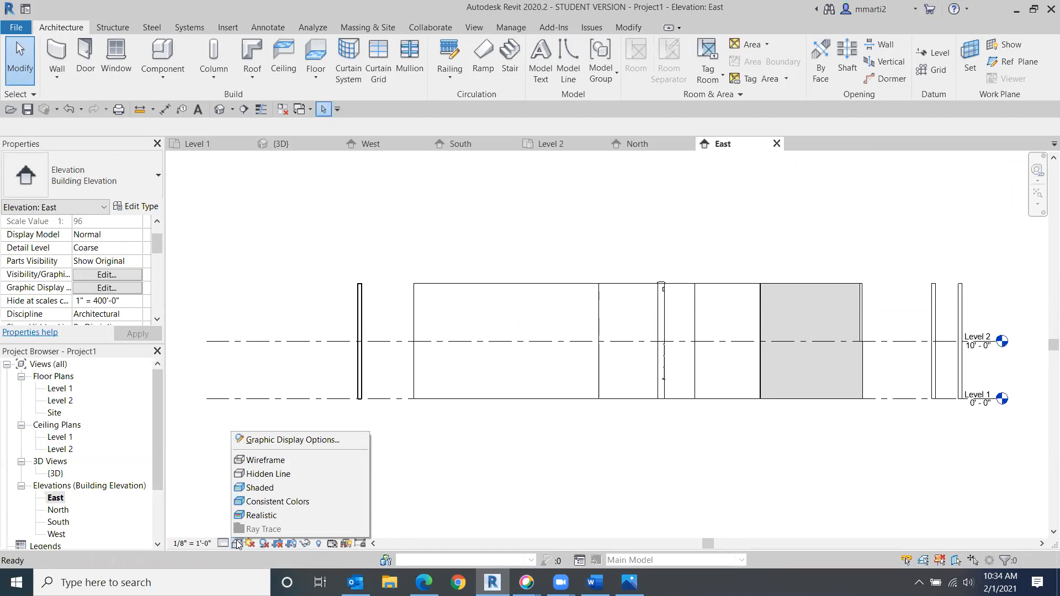
pyautogui.click(270, 508)
pyautogui.moveTo(762, 426)
pyautogui.mouseDown(button='middle')
pyautogui.moveTo(426, 445)
pyautogui.moveTo(442, 433)
pyautogui.mouseUp(button='middle')
pyautogui.scroll(5, 502, 355)
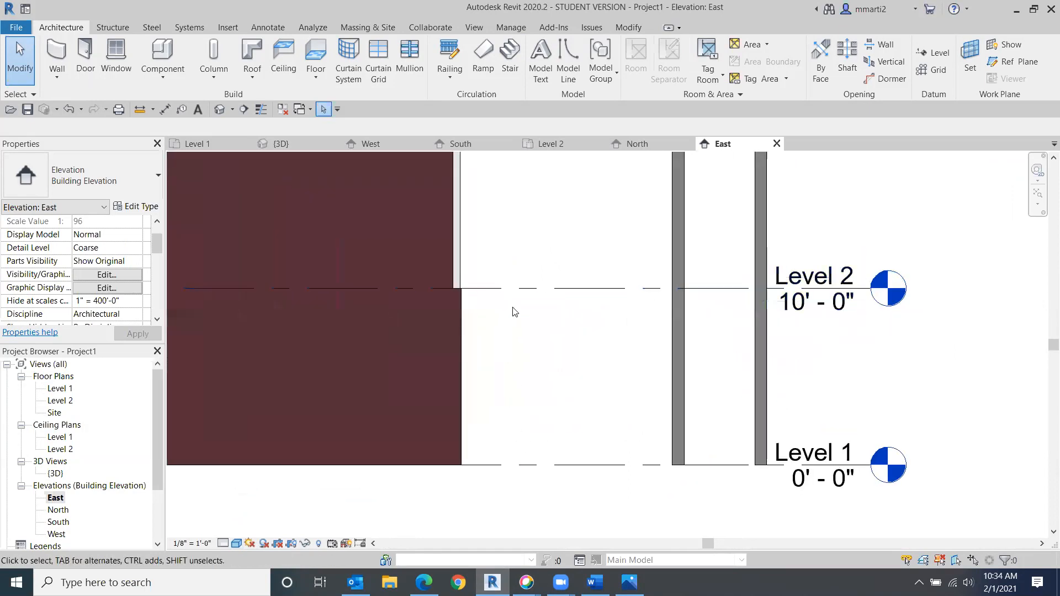
pyautogui.moveTo(513, 312); pyautogui.dragTo(552, 335, button='middle')
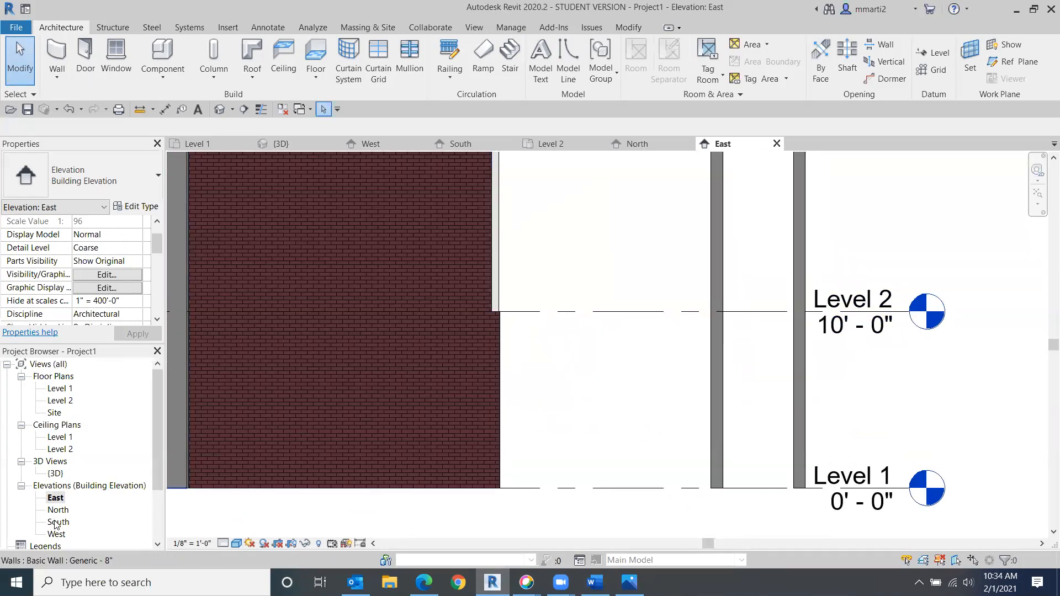
# - Open the South elevation and set its visual style to Consistent Colors
pyautogui.doubleClick(55, 522)
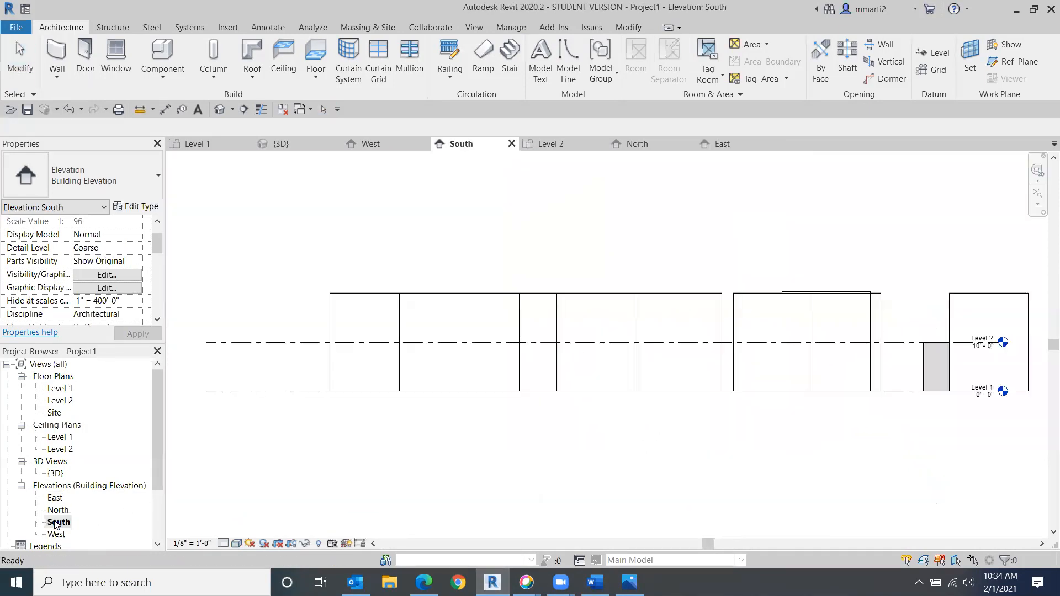
pyautogui.click(236, 544)
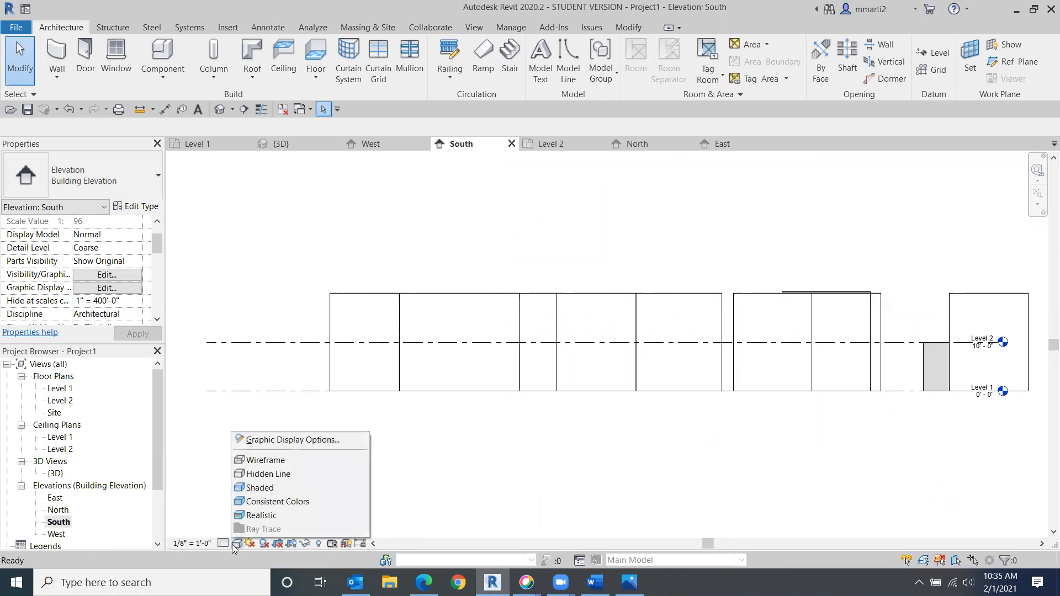
pyautogui.click(262, 501)
pyautogui.moveTo(731, 402); pyautogui.dragTo(332, 421, button='middle')
pyautogui.scroll(1, 508, 374)
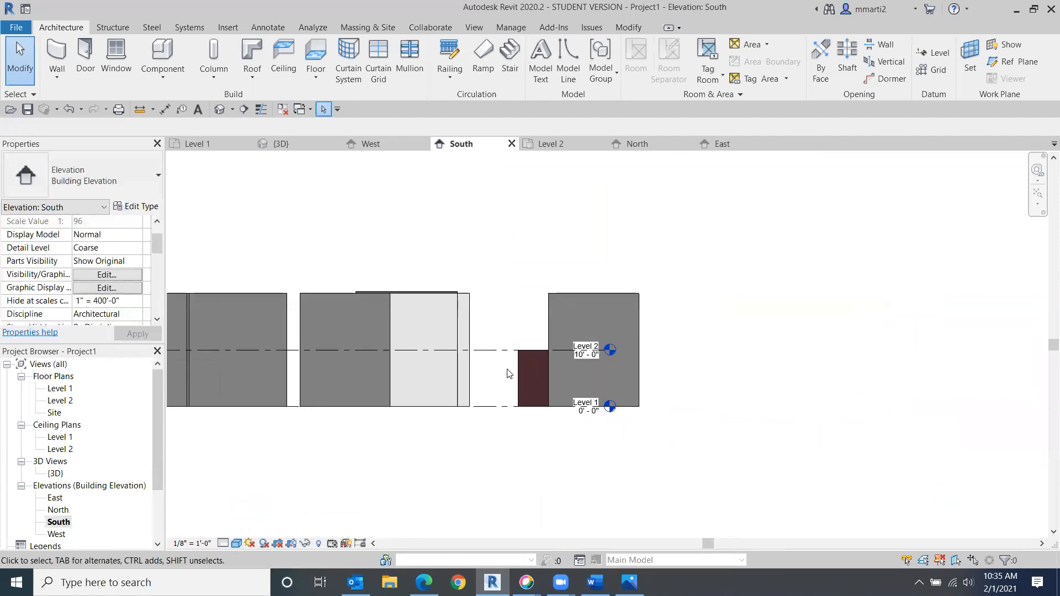
pyautogui.scroll(5, 509, 373)
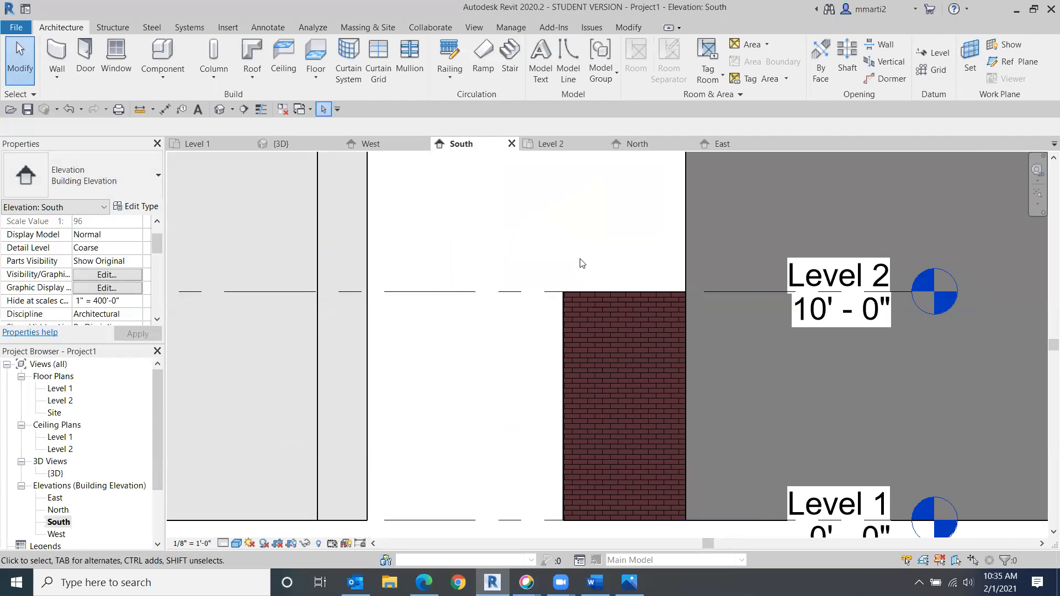
pyautogui.scroll(-2, 749, 313)
pyautogui.moveTo(749, 313); pyautogui.dragTo(650, 327, button='middle')
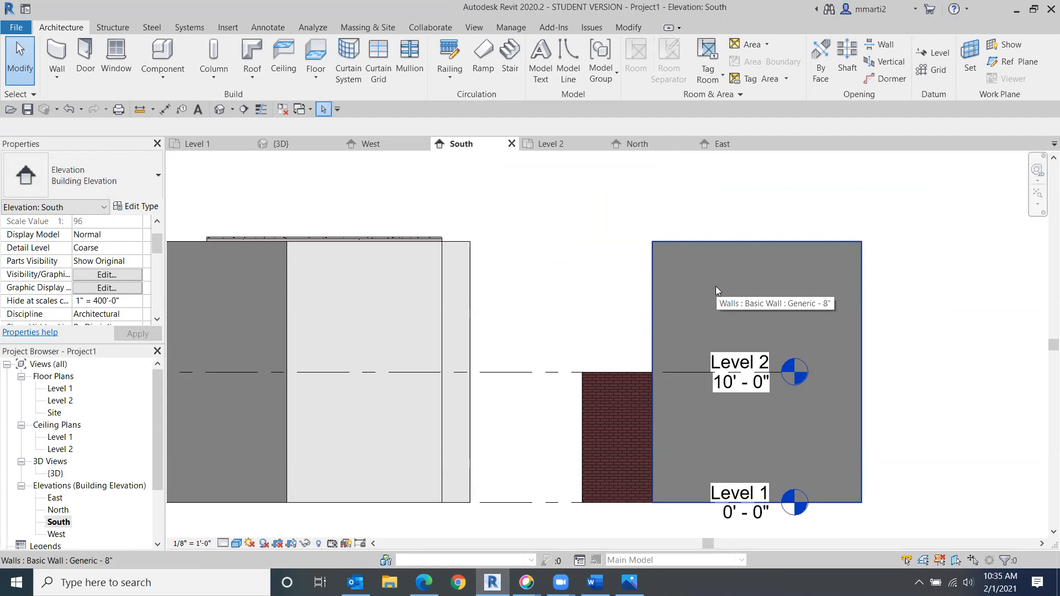
# - Set the tall generic wall's top constraint to Up to level: Level 2
pyautogui.click(715, 286)
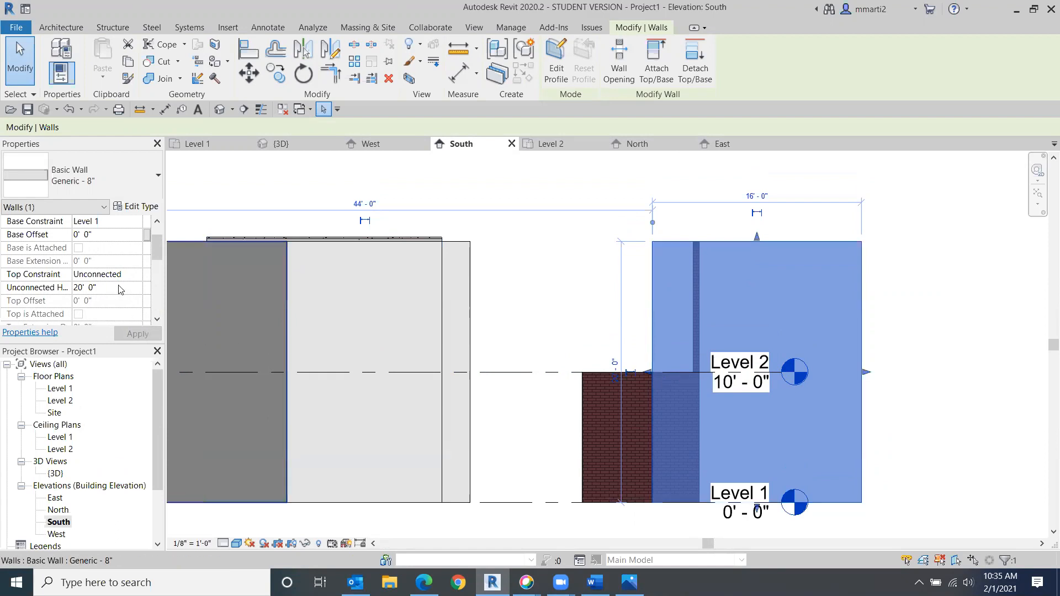
pyautogui.click(138, 277)
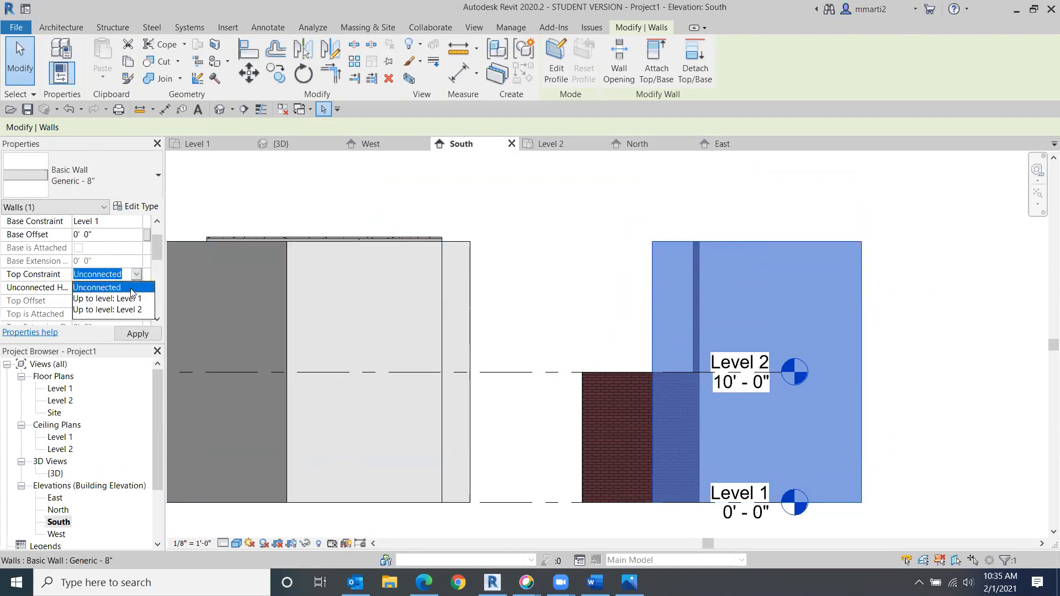
pyautogui.click(121, 310)
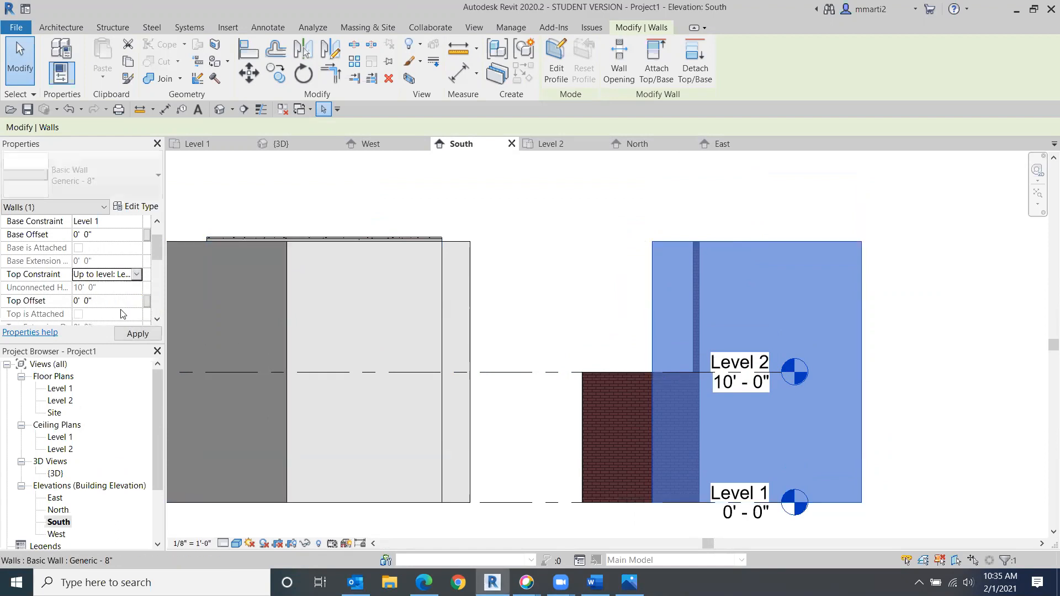
pyautogui.click(120, 338)
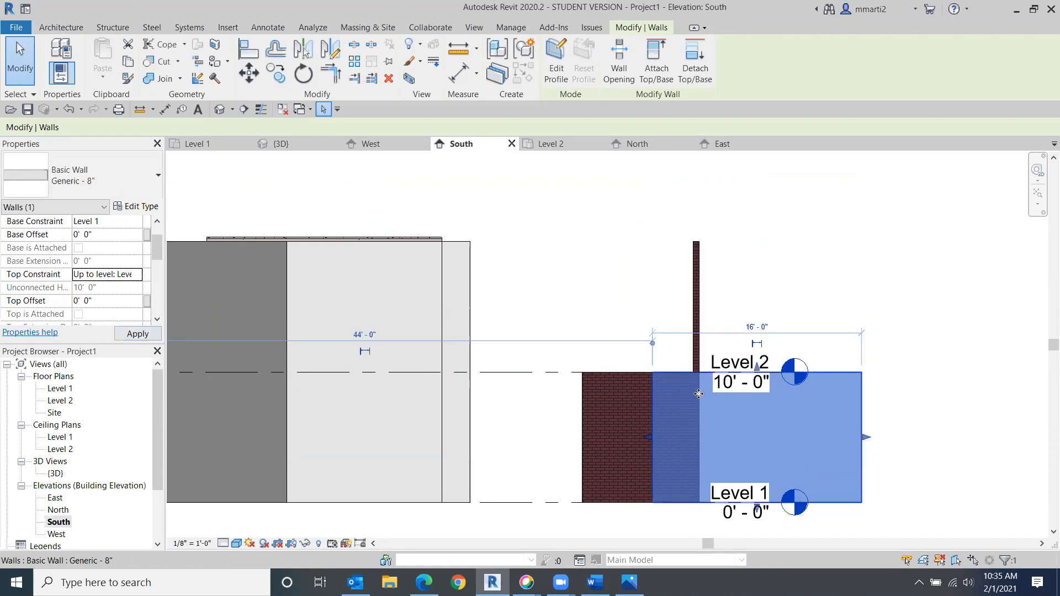
# - Set the Wall Exterior 5 1/2" mcm wall's unconnected height to 10'
pyautogui.scroll(2, 686, 380)
pyautogui.scroll(2, 686, 380)
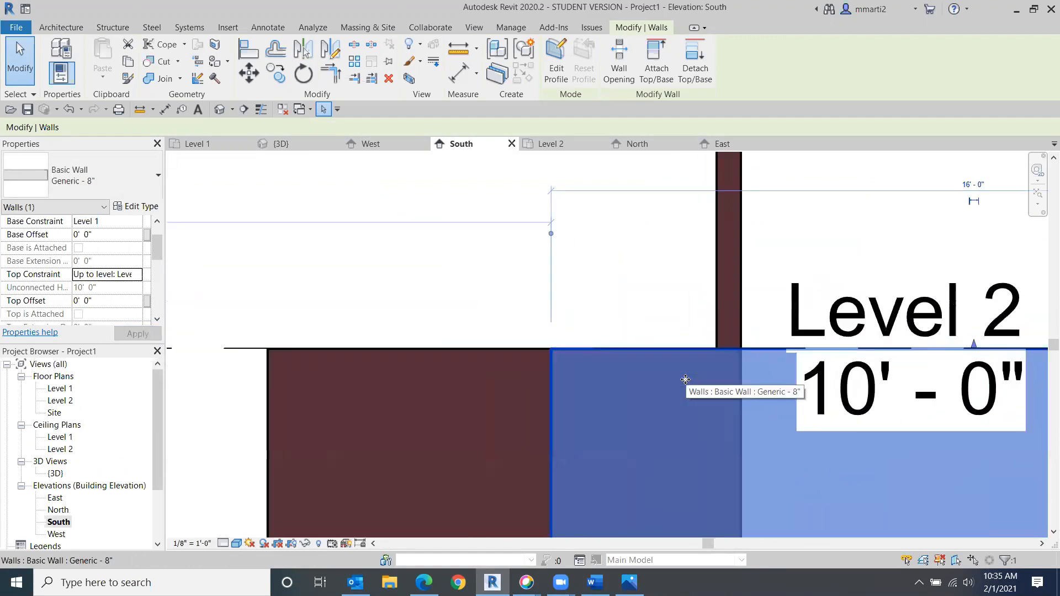
pyautogui.click(460, 293)
pyautogui.scroll(-2, 641, 242)
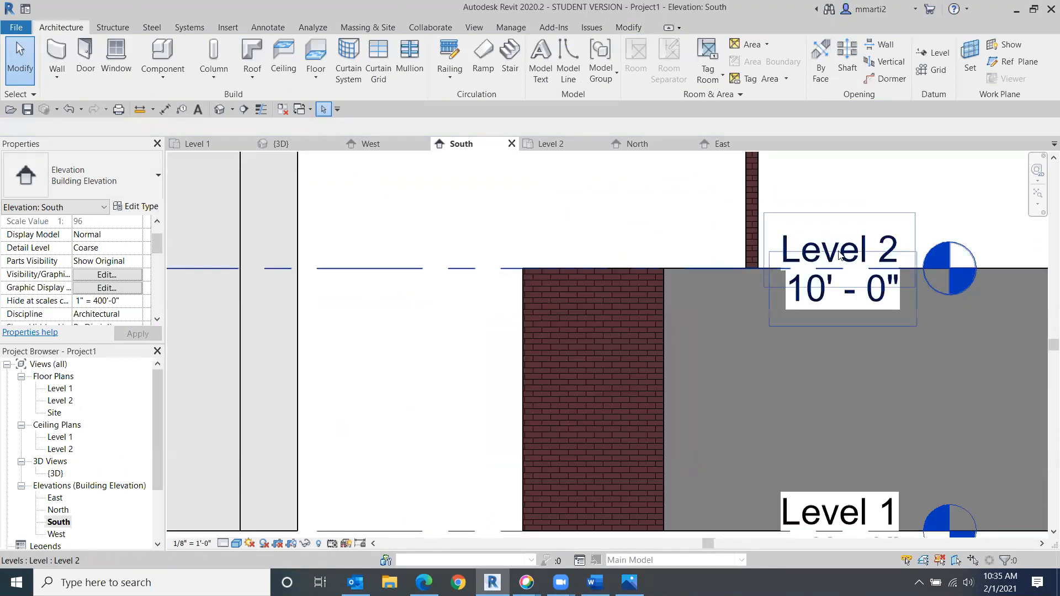
pyautogui.click(757, 212)
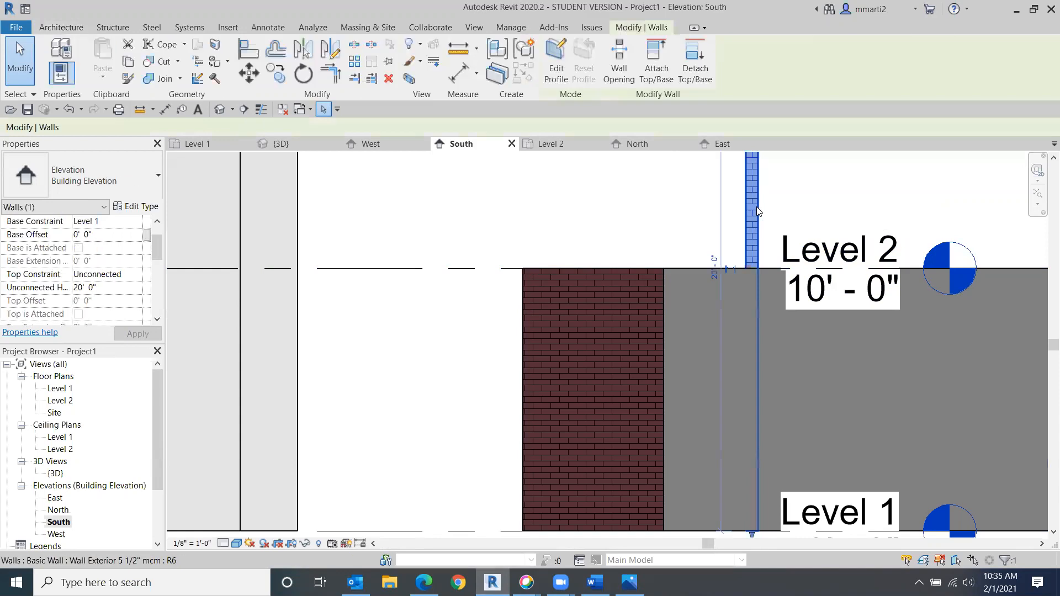
pyautogui.click(119, 288)
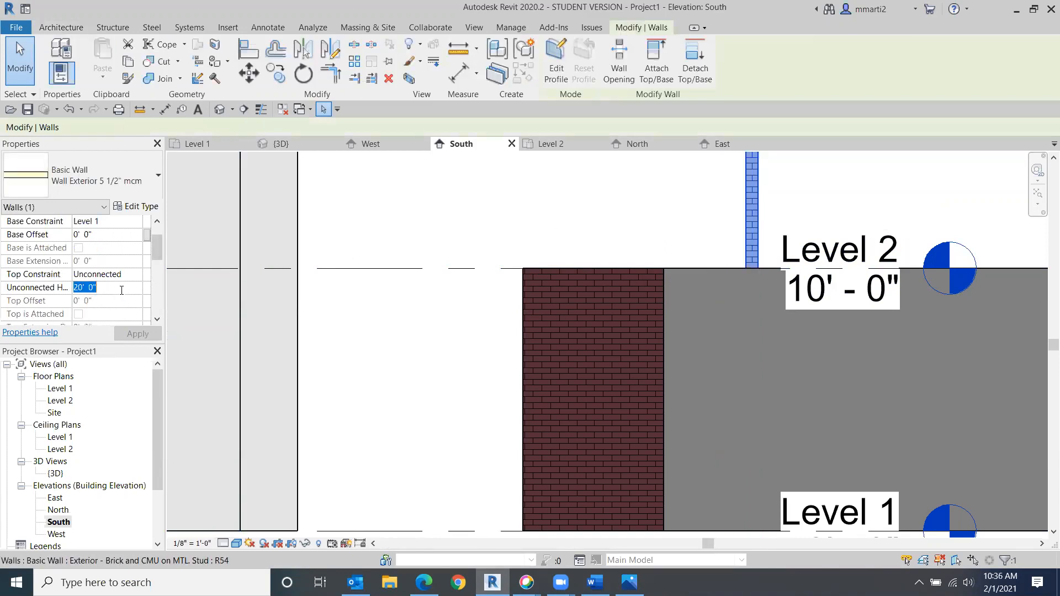
pyautogui.write('10')
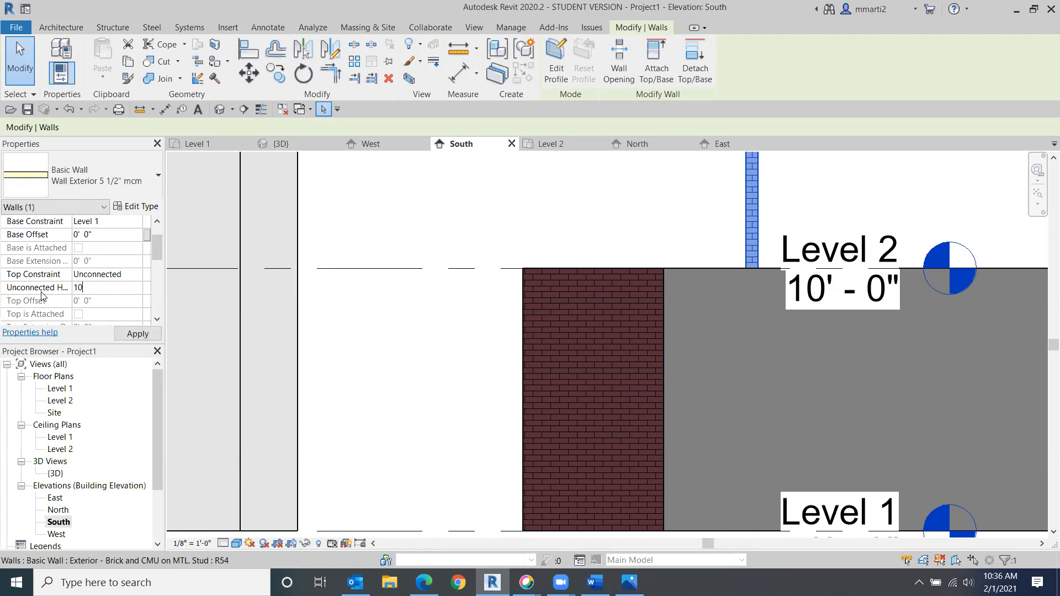
pyautogui.click(117, 335)
pyautogui.click(398, 336)
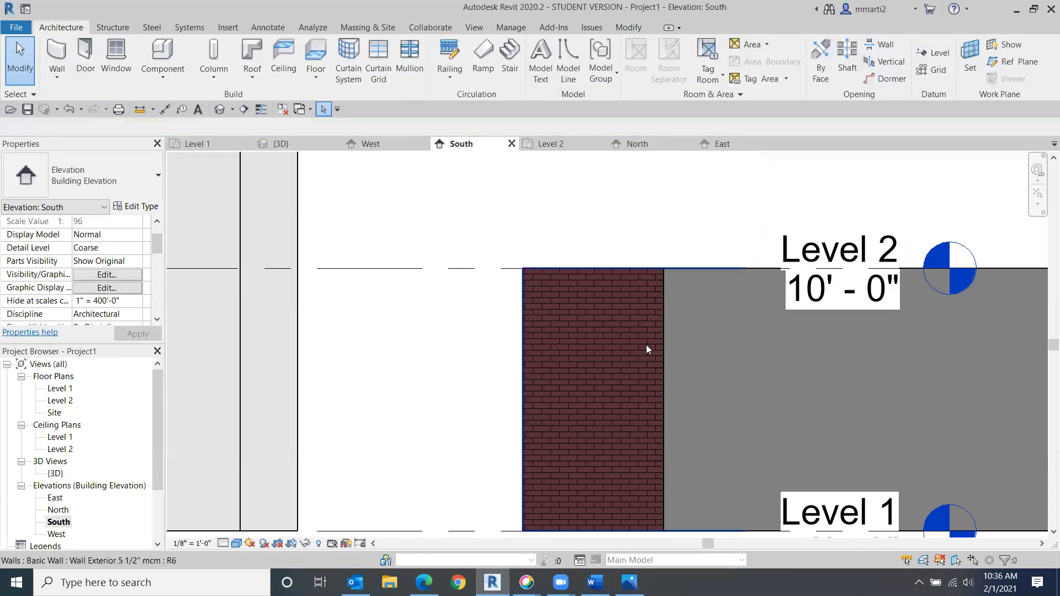
# - Change the Level 2 elevation to 8'
pyautogui.click(529, 359)
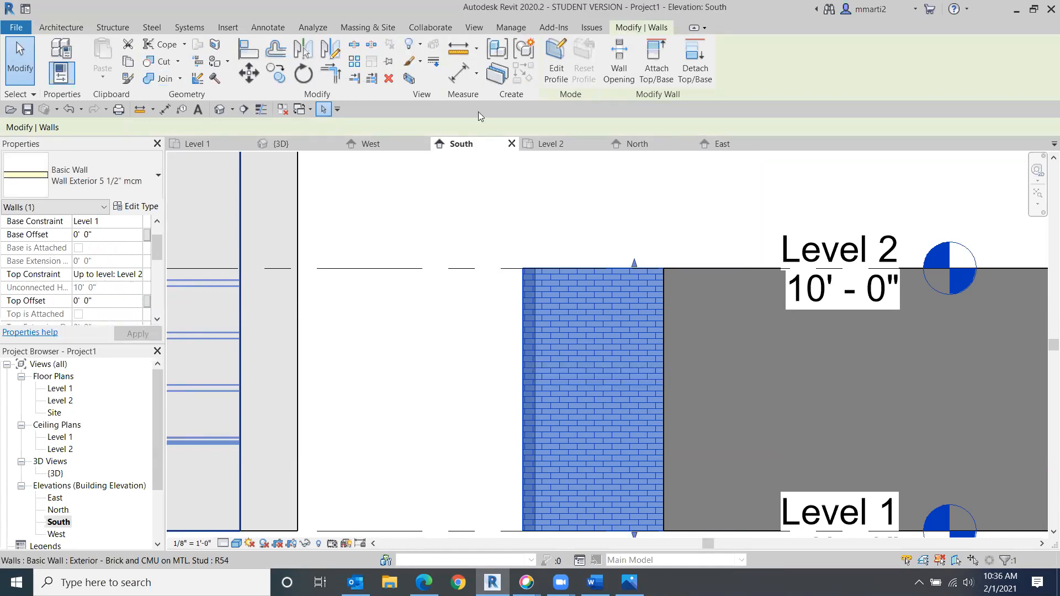
pyautogui.click(400, 293)
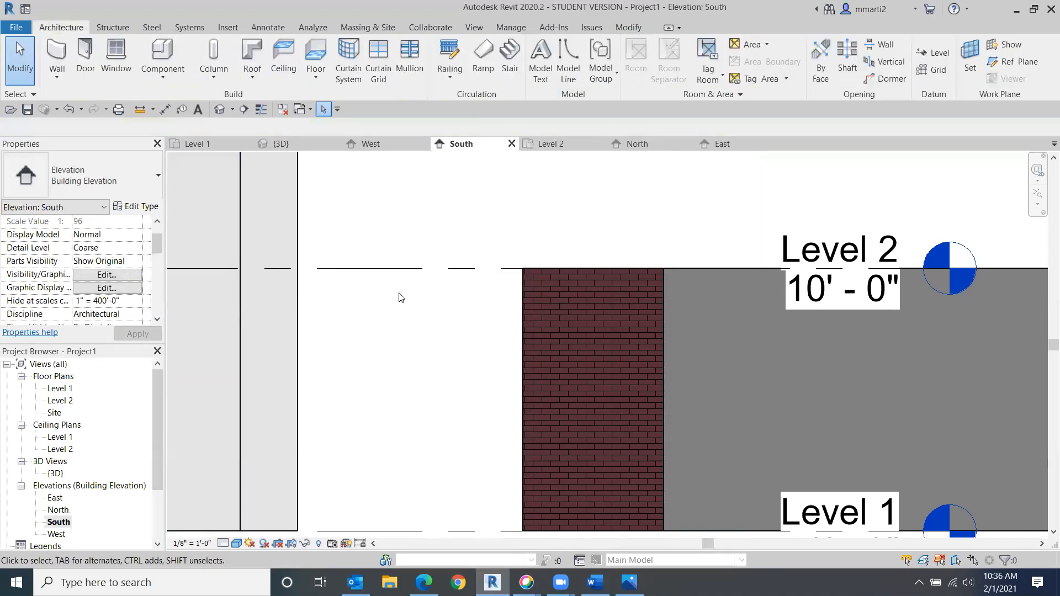
pyautogui.click(860, 294)
pyautogui.scroll(-5, 484, 307)
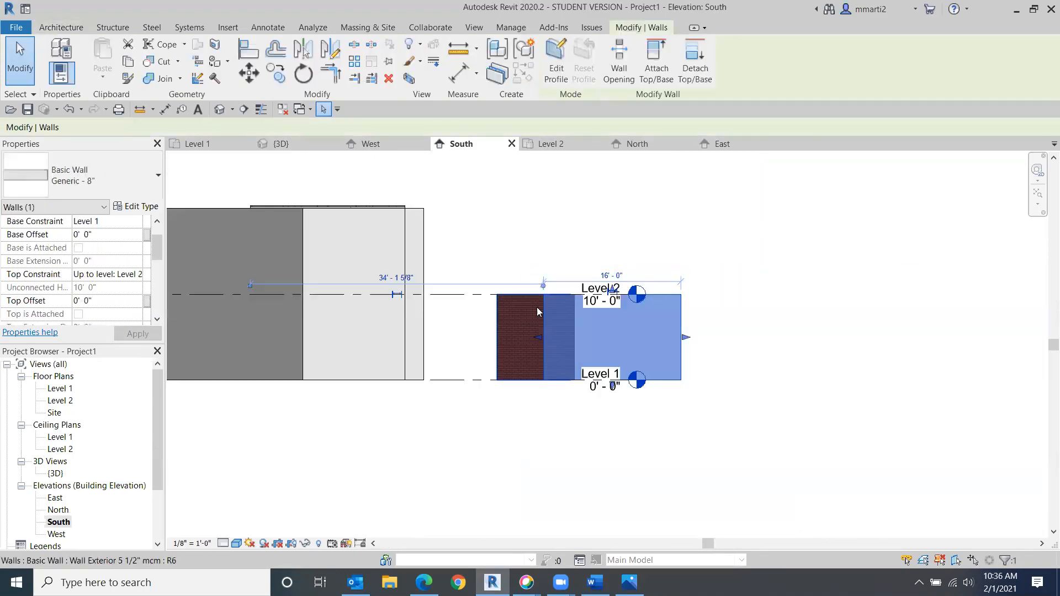
pyautogui.click(456, 295)
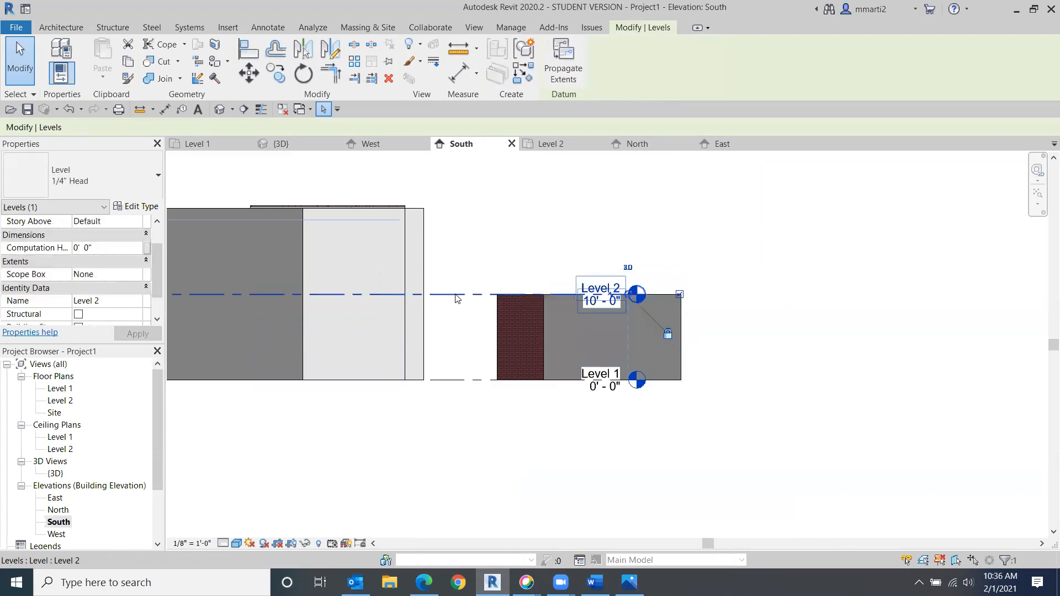
pyautogui.click(601, 302)
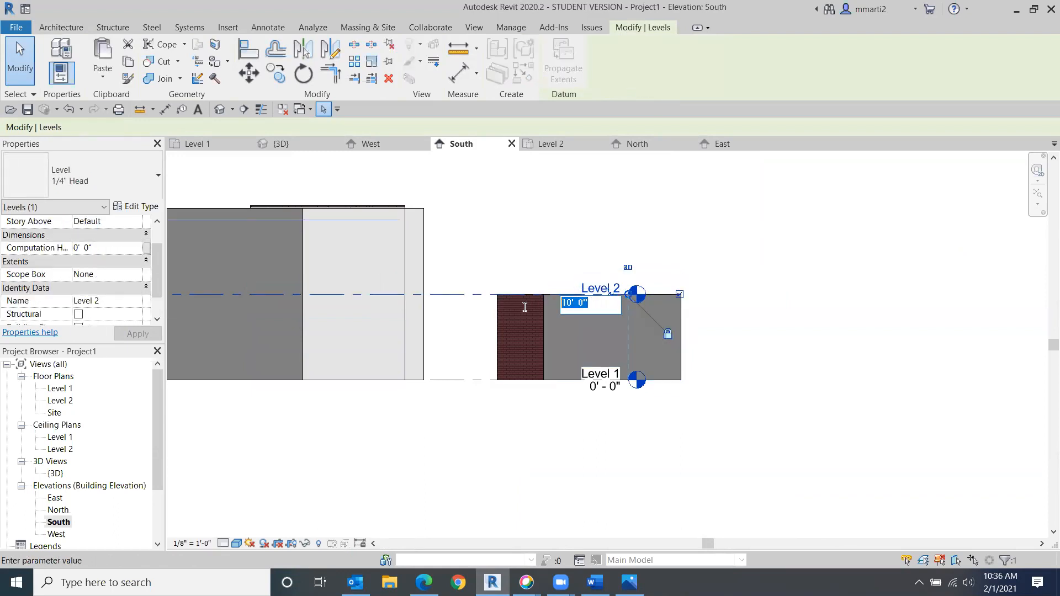
pyautogui.write('8')
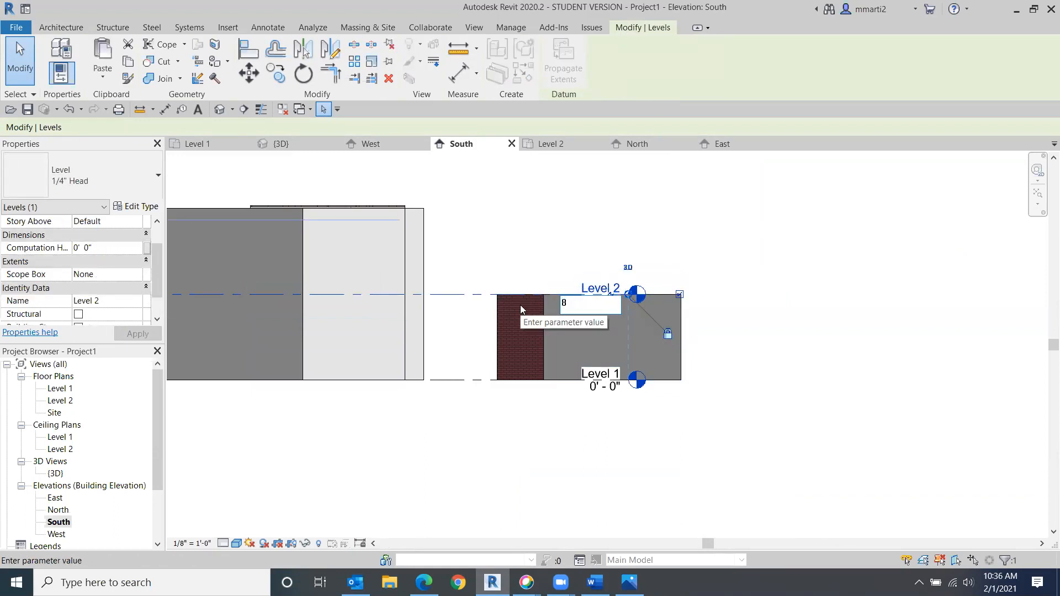
pyautogui.press('Return')
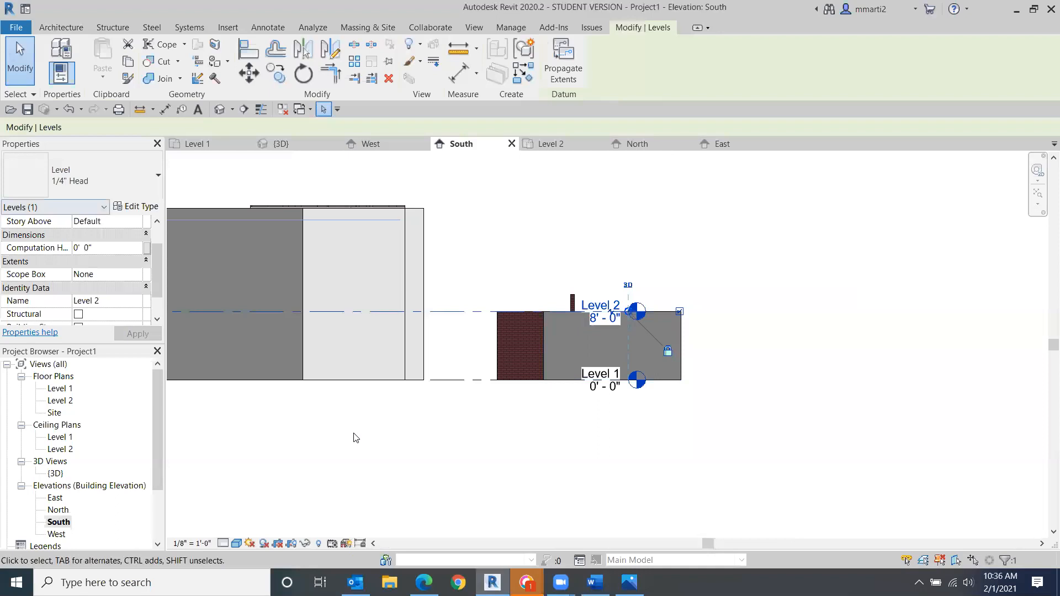
pyautogui.click(418, 457)
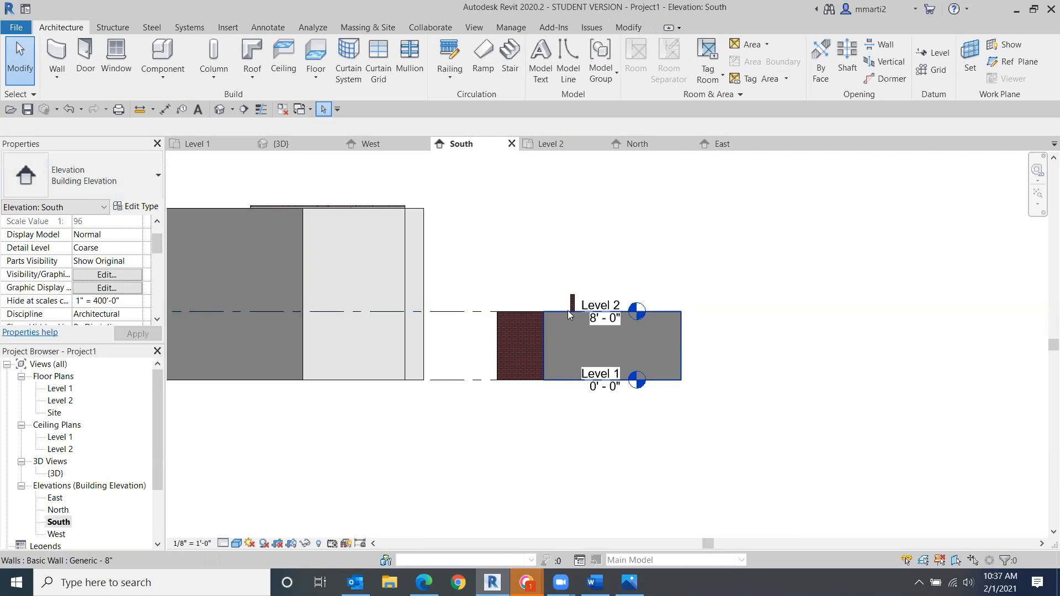
# - Set the generic wall beside the brick wall to Unconnected top with an unconnected height of 17'
pyautogui.click(586, 329)
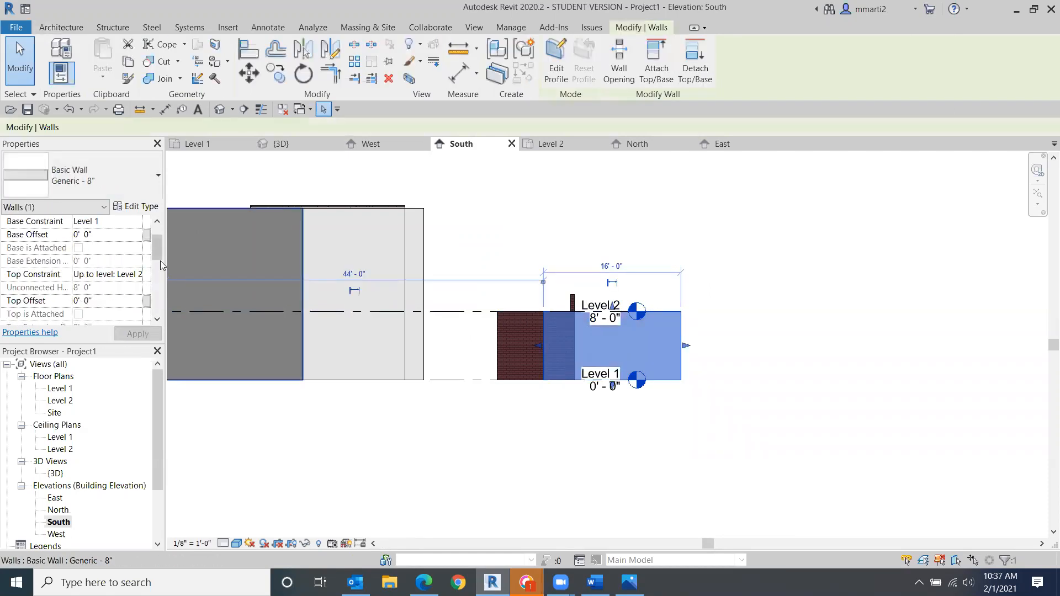
pyautogui.click(80, 274)
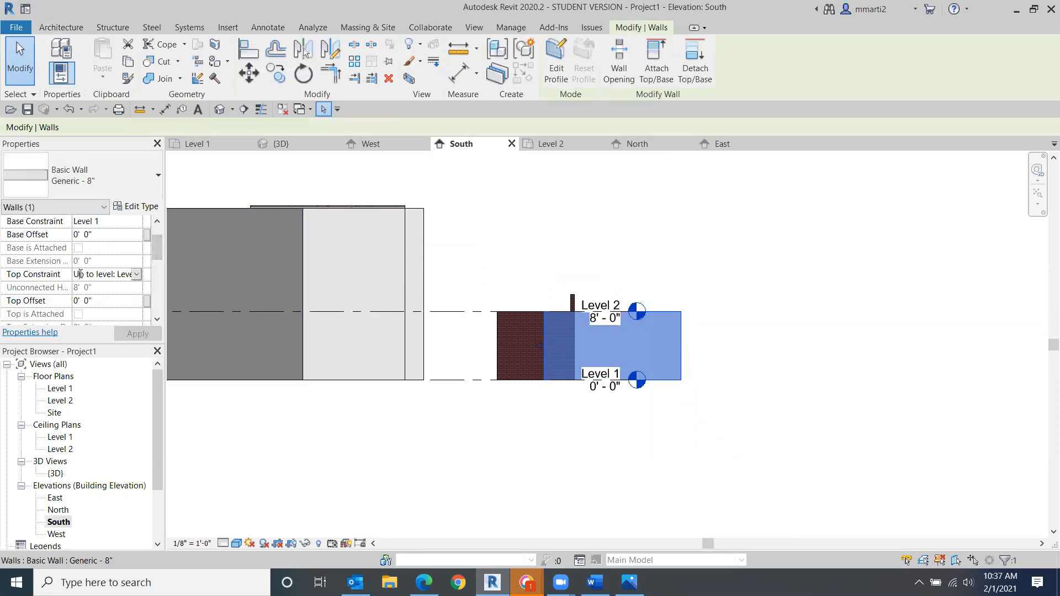
pyautogui.click(137, 275)
pyautogui.click(110, 289)
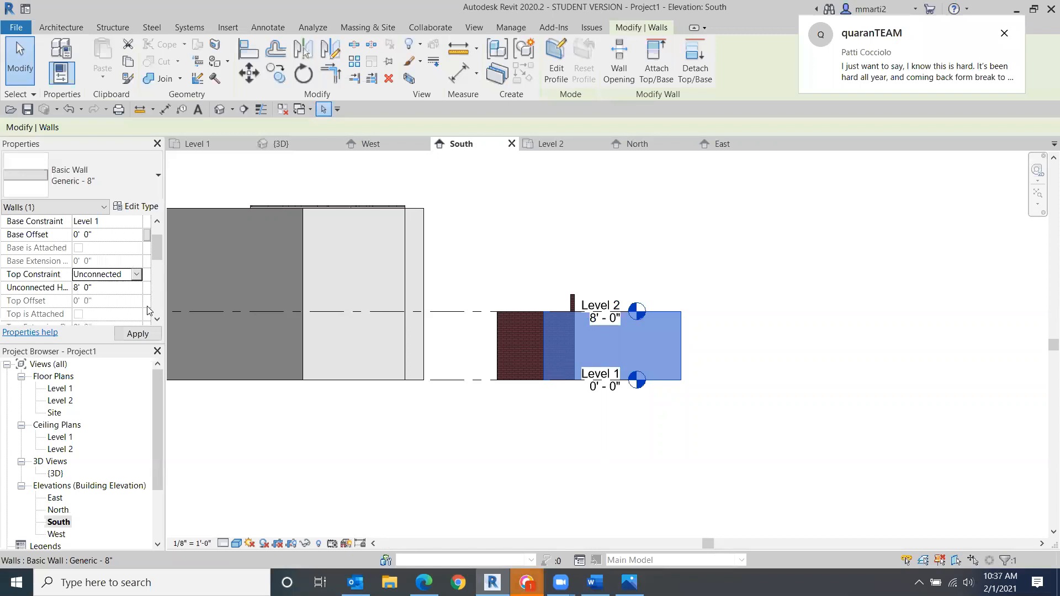
pyautogui.click(95, 289)
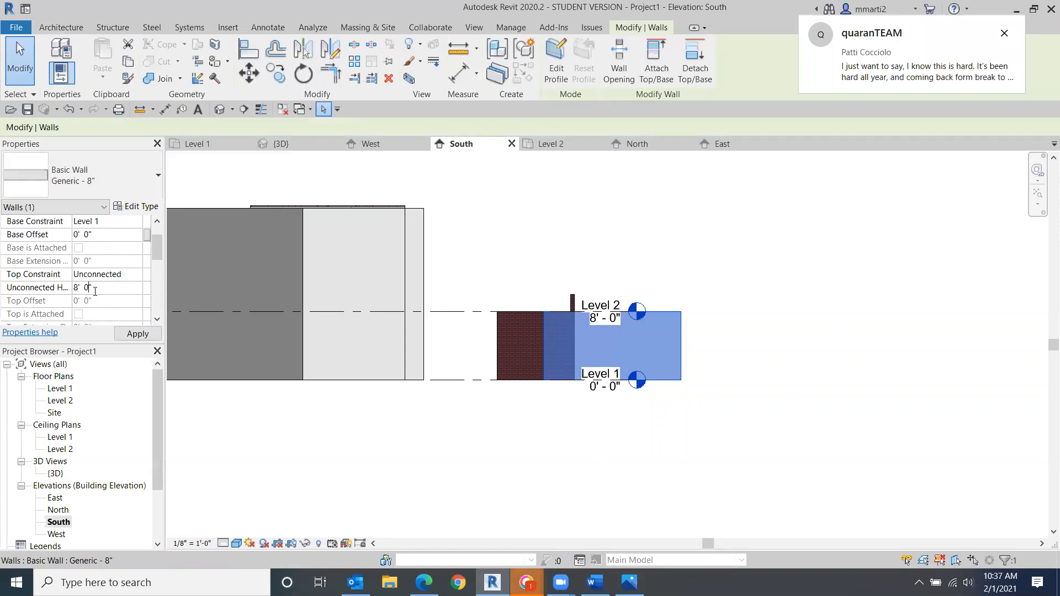
pyautogui.click(65, 294)
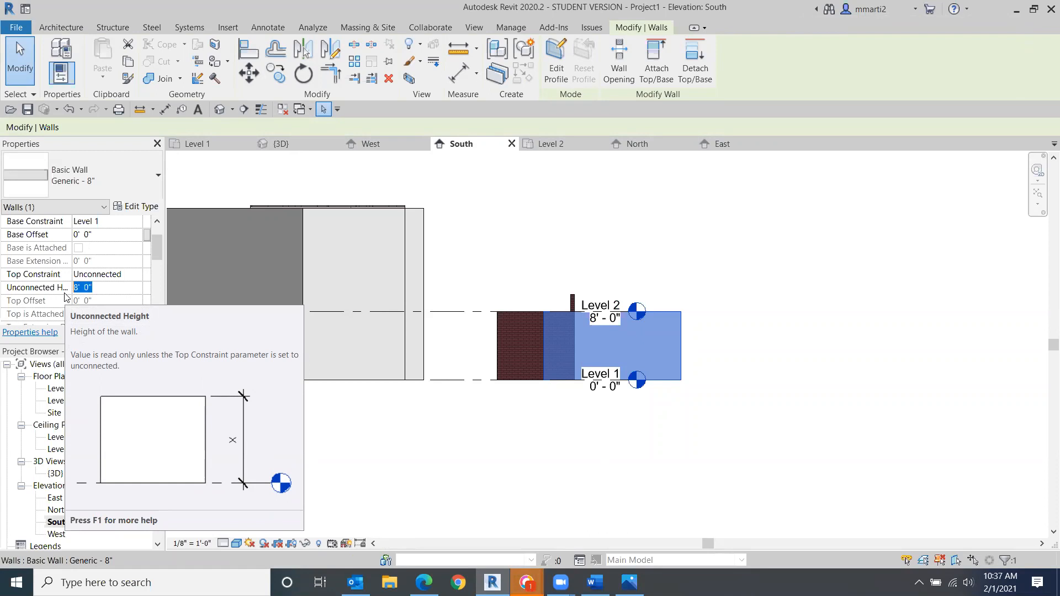
pyautogui.write('17')
pyautogui.press('Return')
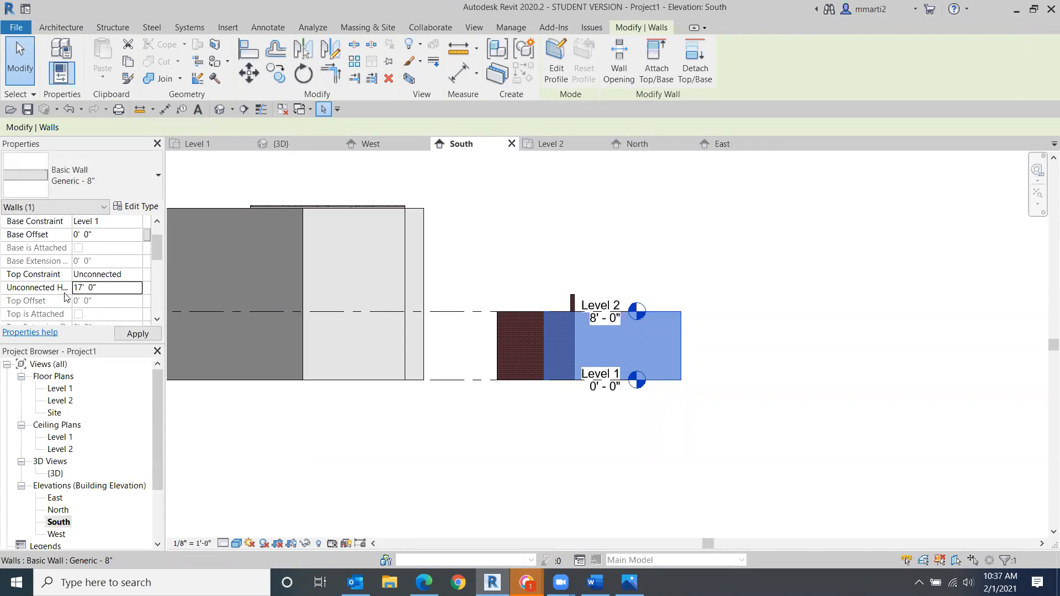
# - Apply the 17' unconnected height to the selected generic wall and clear the selection
pyautogui.click(123, 333)
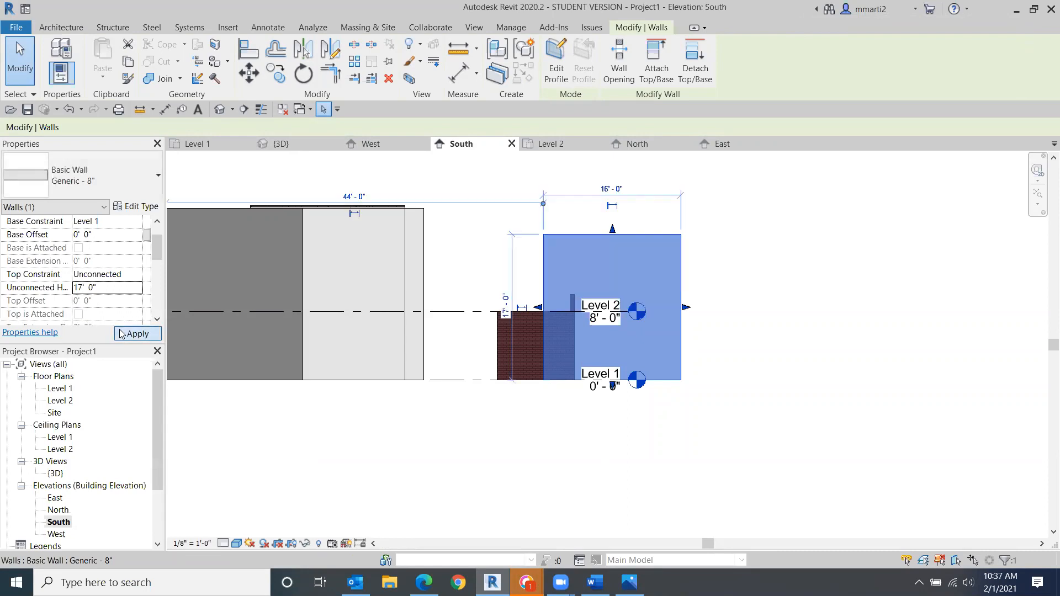
pyautogui.click(581, 487)
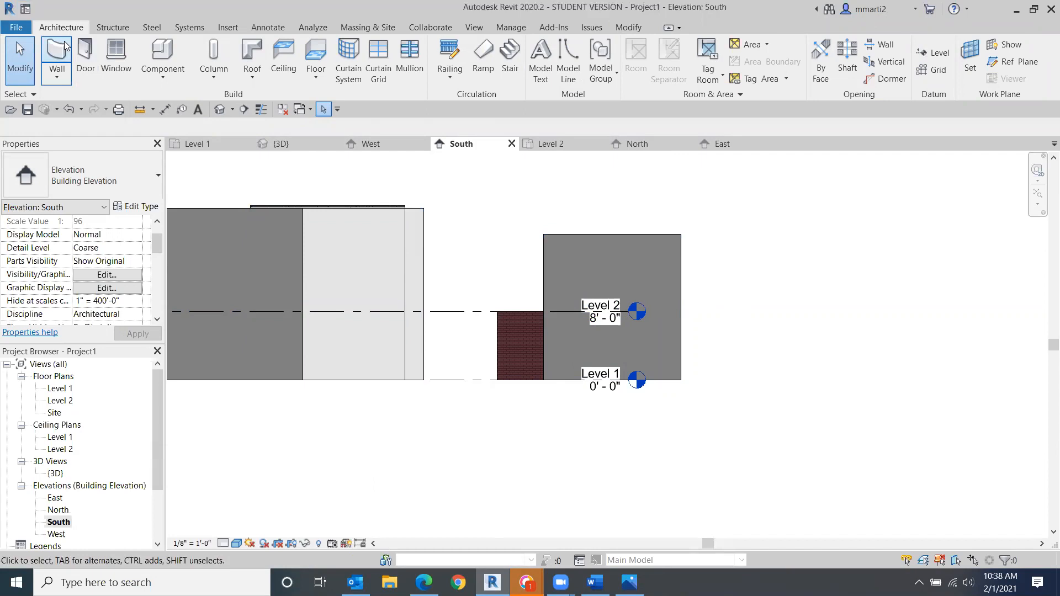
# - Open the Level 1 floor plan view
pyautogui.click(61, 389)
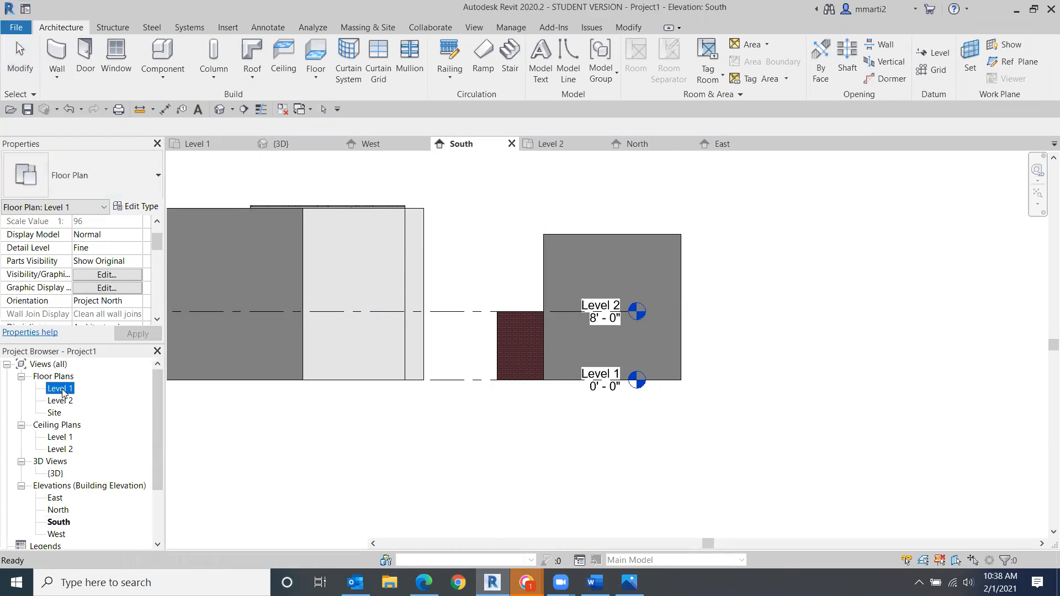
pyautogui.doubleClick(62, 390)
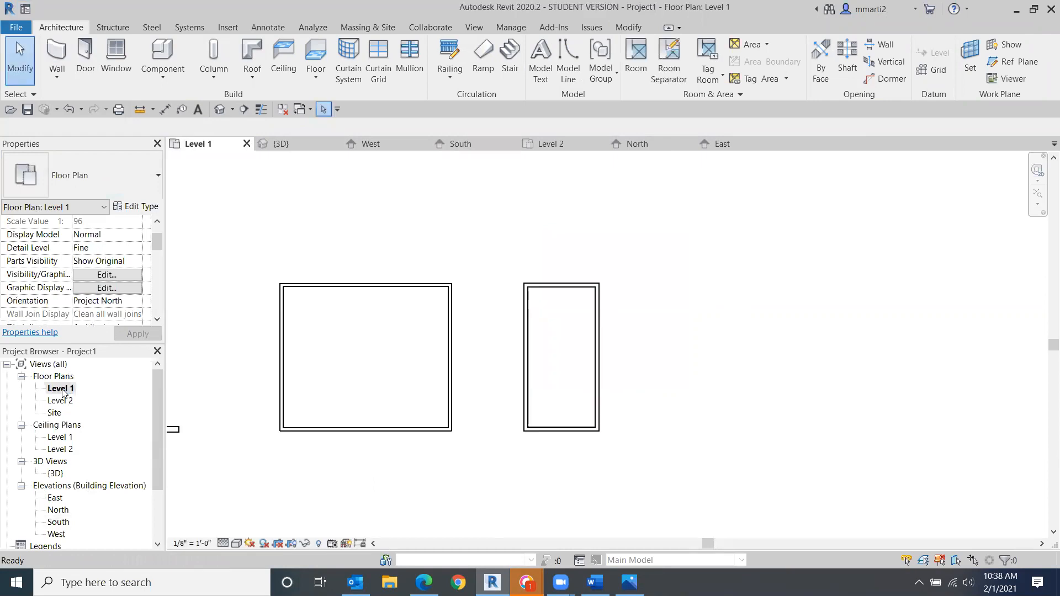
pyautogui.click(52, 49)
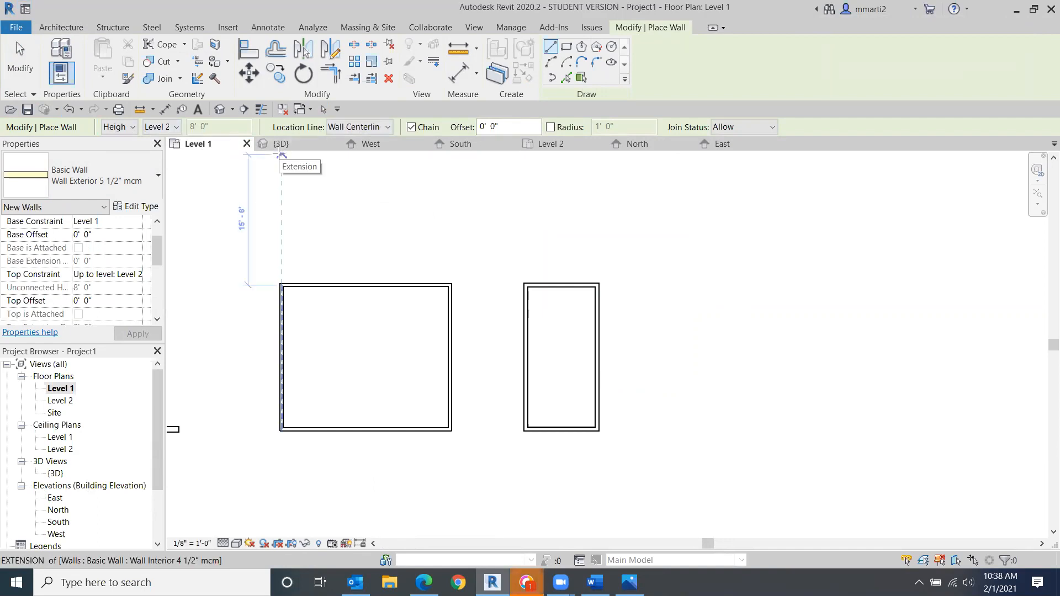
pyautogui.click(27, 66)
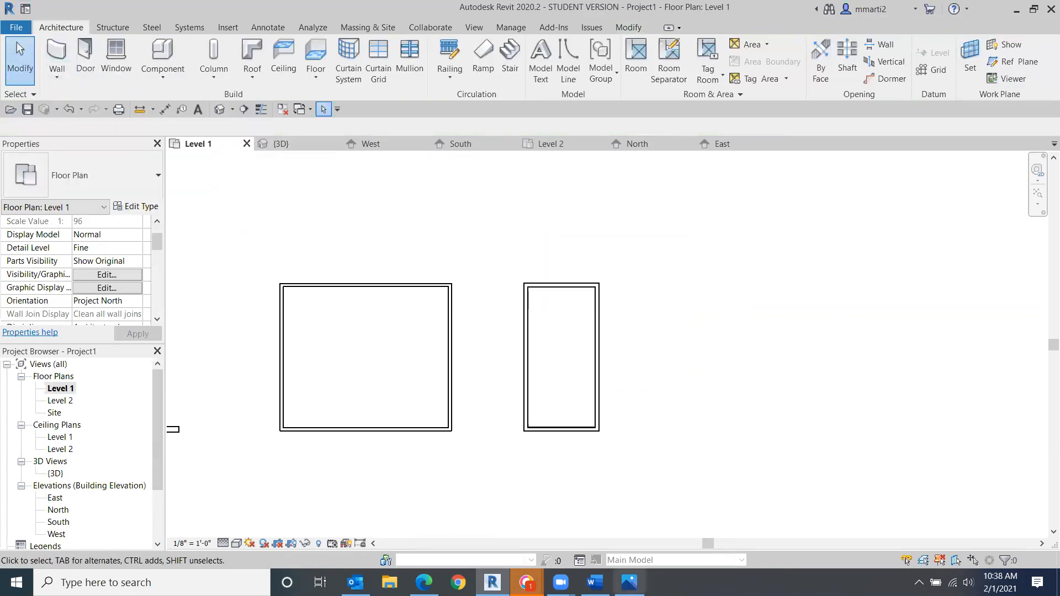
# - Glance at the class outline document in Word and return to Revit
pyautogui.click(595, 583)
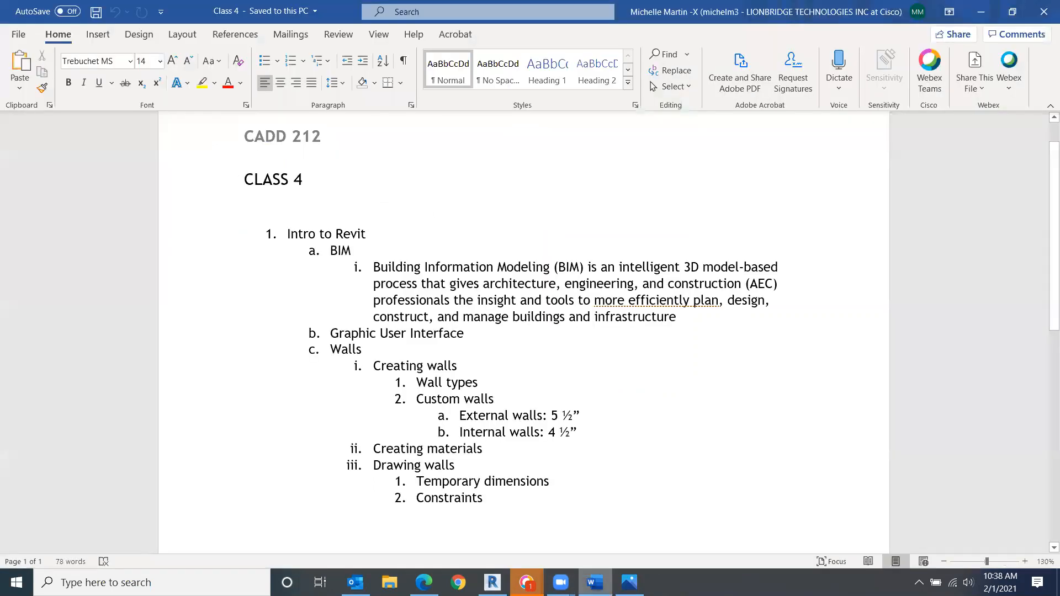
pyautogui.click(596, 583)
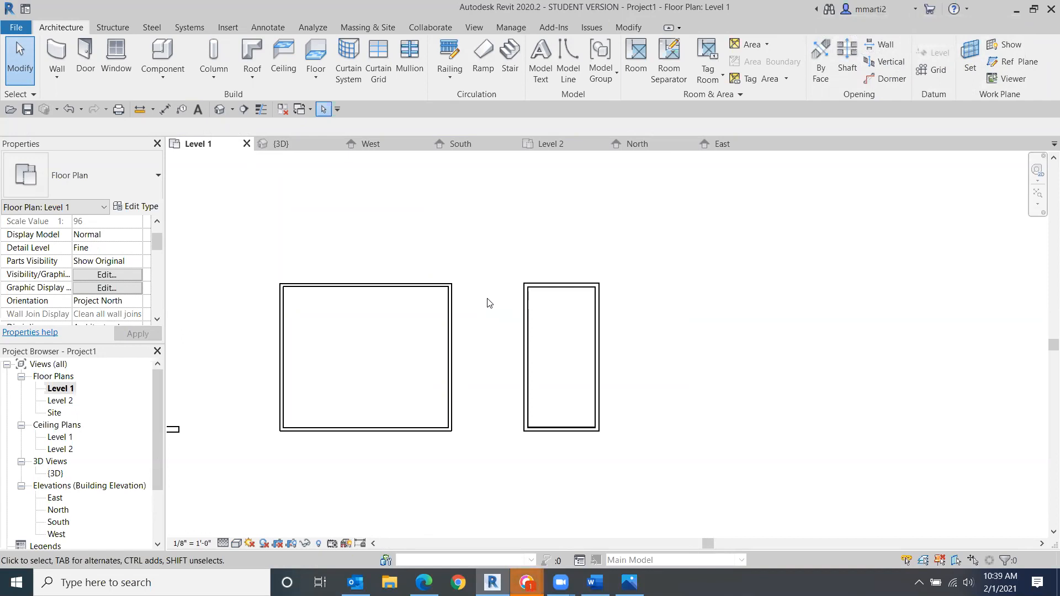
# - Review the walls in the Level 1 plan, the 3D view, and the North and East elevations
pyautogui.scroll(-2, 486, 293)
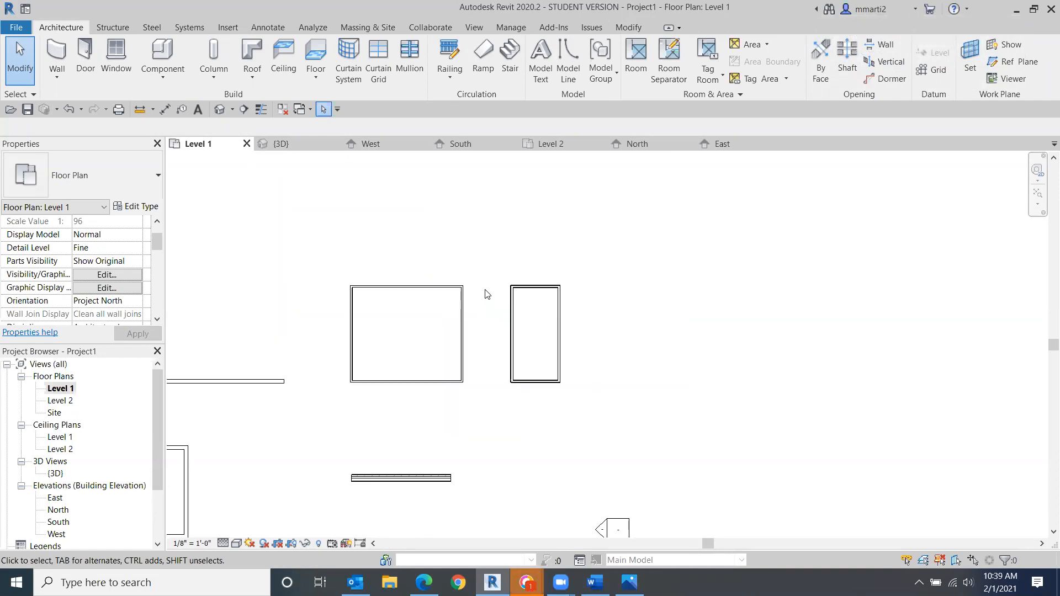
pyautogui.scroll(-2, 492, 242)
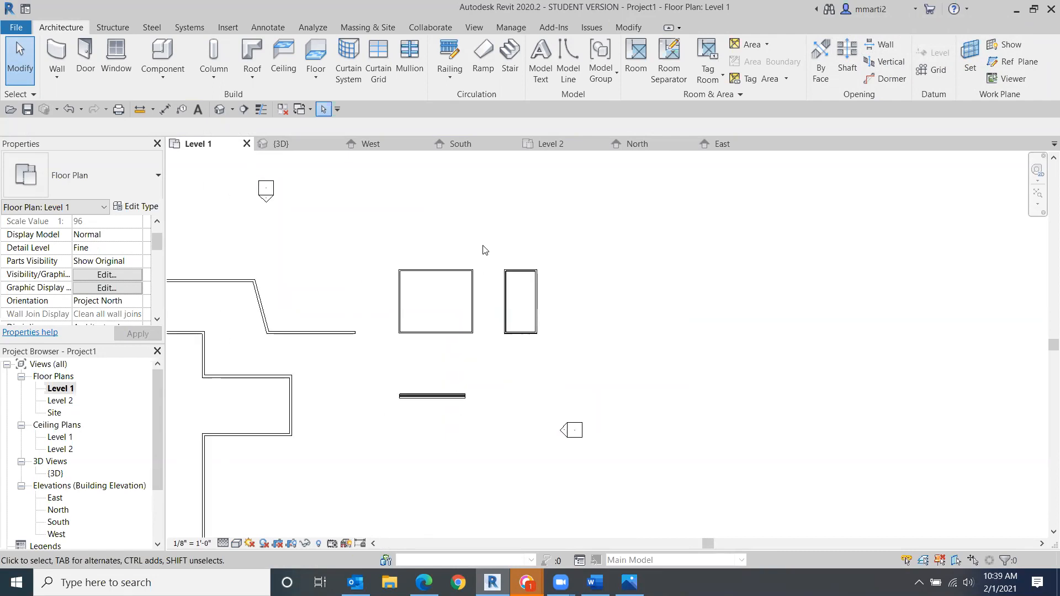
pyautogui.scroll(-3, 433, 204)
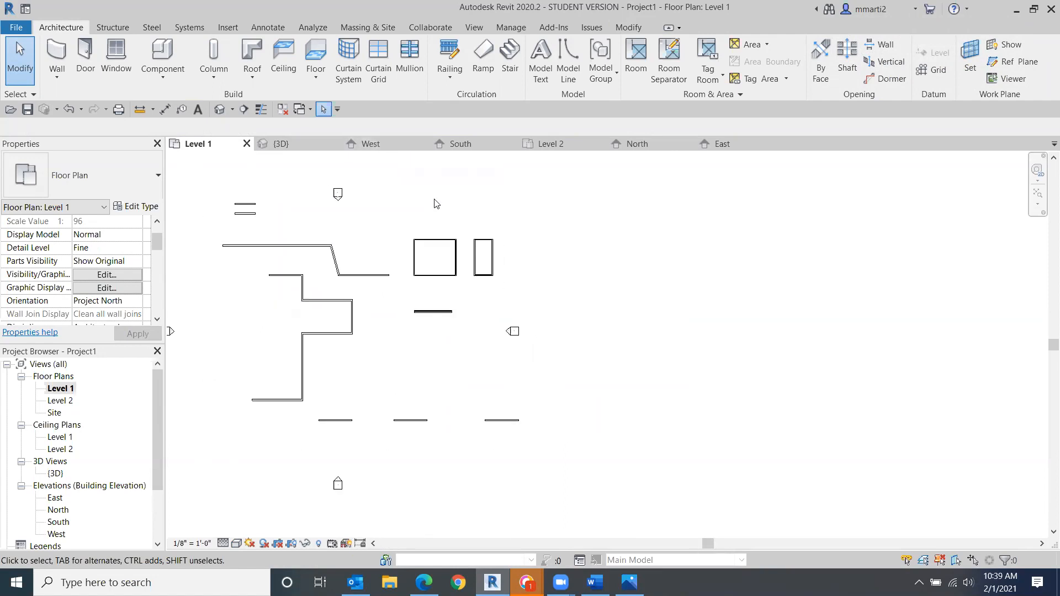
pyautogui.moveTo(473, 223); pyautogui.dragTo(551, 227, button='middle')
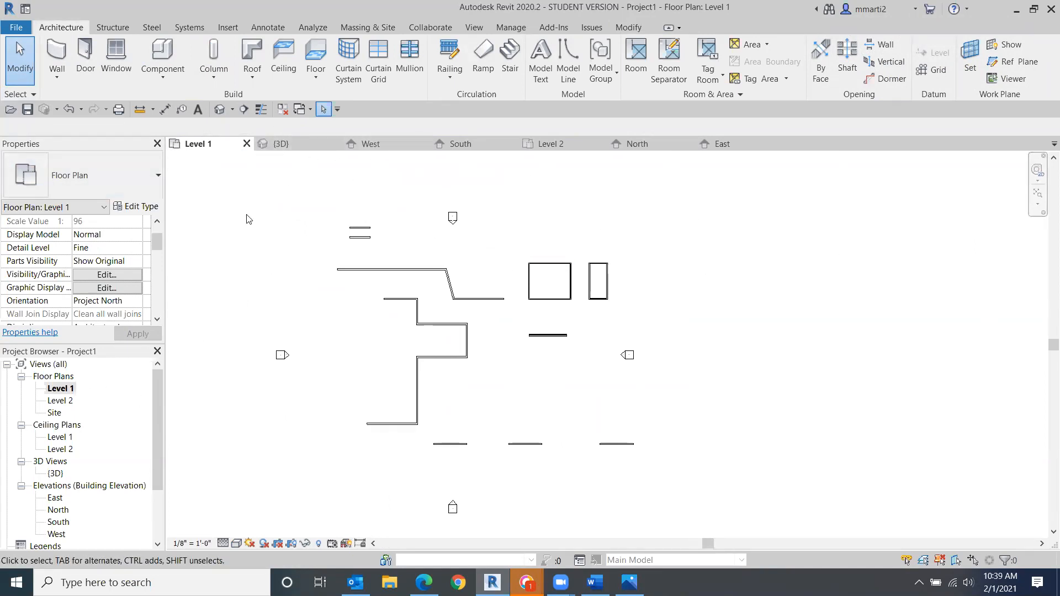
pyautogui.click(297, 143)
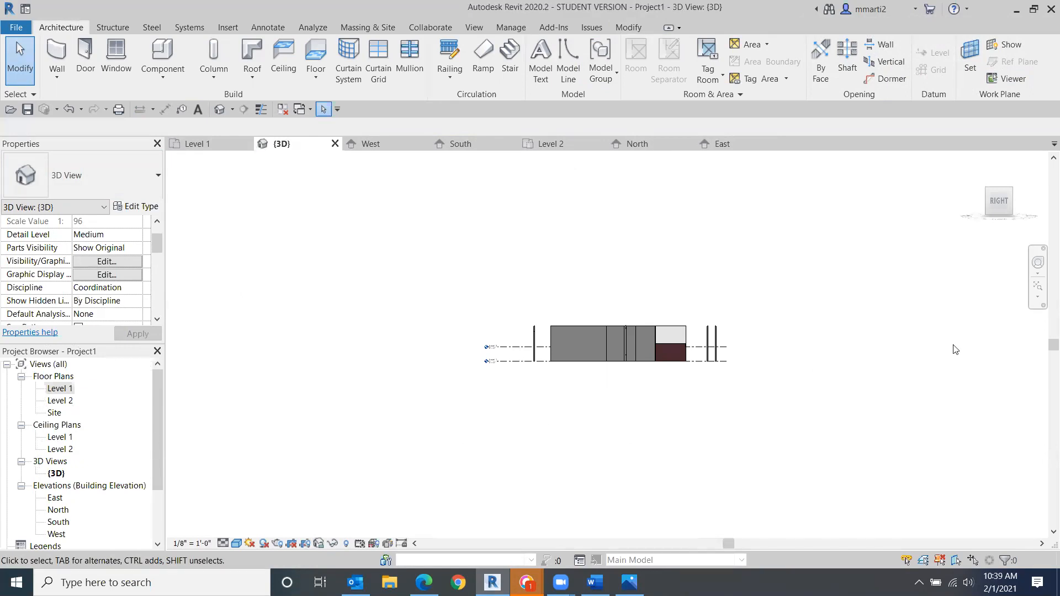
pyautogui.click(573, 149)
pyautogui.click(662, 144)
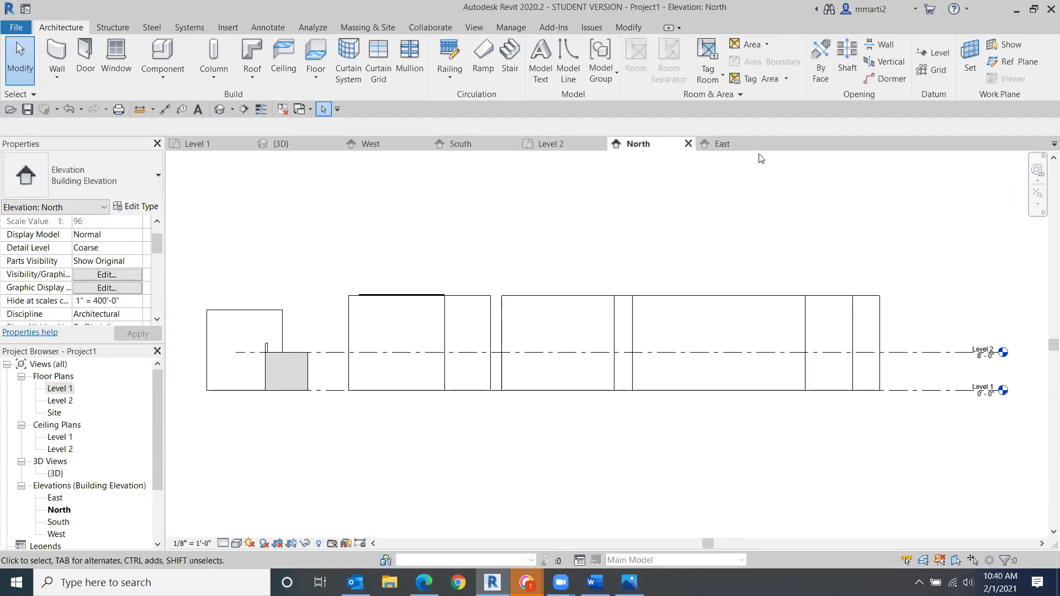
pyautogui.click(743, 146)
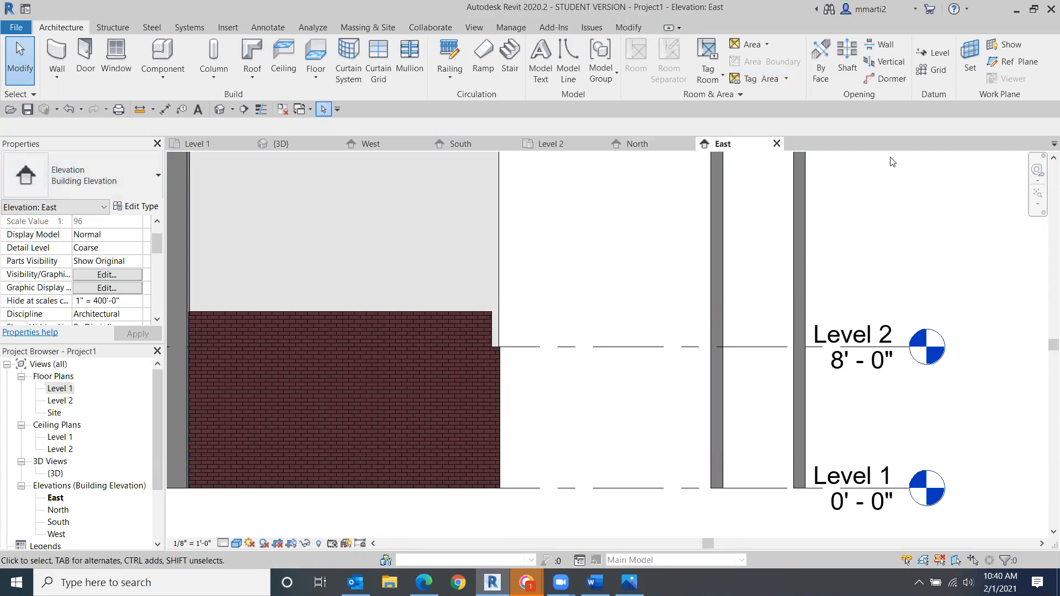
pyautogui.click(777, 143)
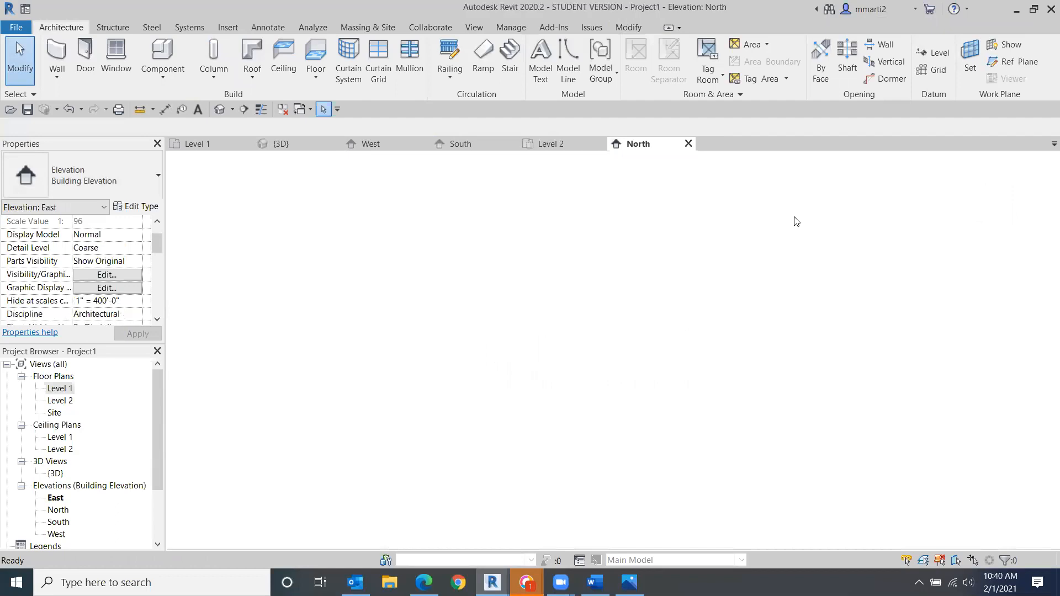
# - Open the Level 2 plan and South elevation, then close the undocked elevation windows
pyautogui.click(560, 141)
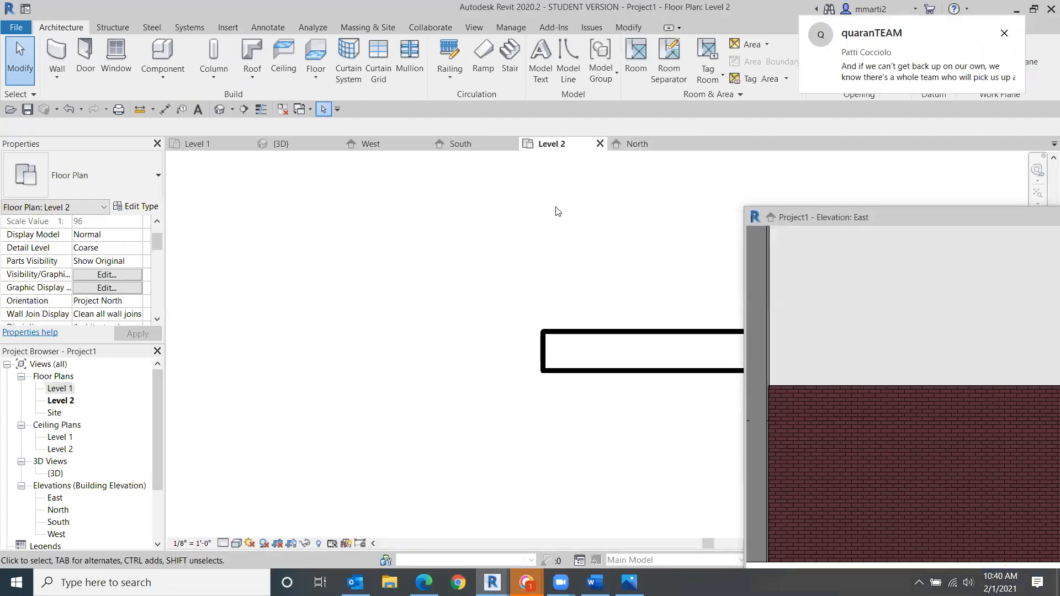
pyautogui.click(512, 144)
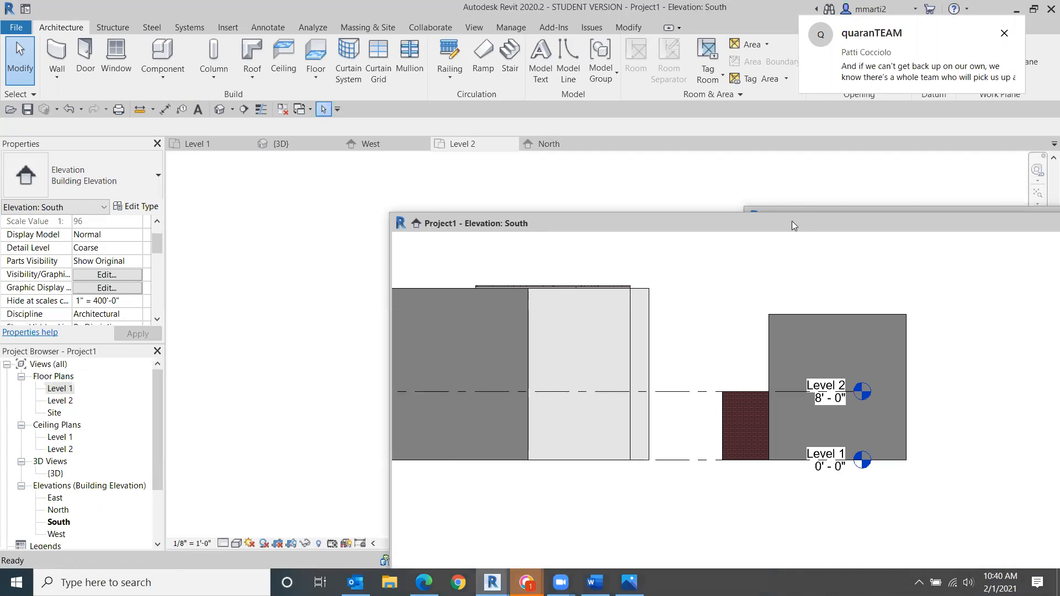
pyautogui.moveTo(792, 221); pyautogui.dragTo(638, 263)
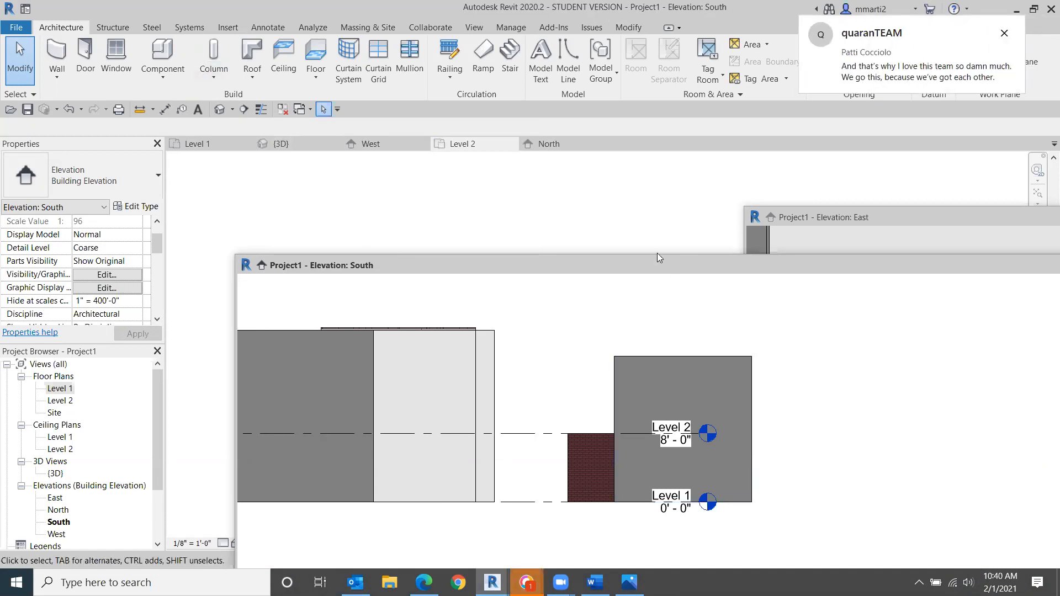
pyautogui.moveTo(657, 257); pyautogui.dragTo(586, 187)
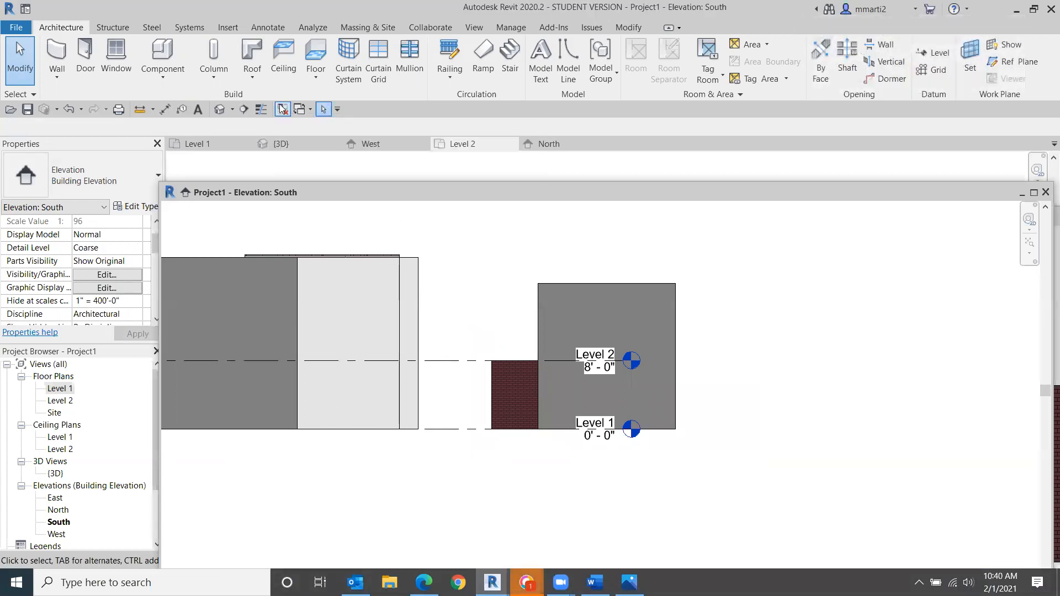
pyautogui.click(1033, 192)
pyautogui.click(1044, 10)
pyautogui.moveTo(917, 206); pyautogui.dragTo(213, 184)
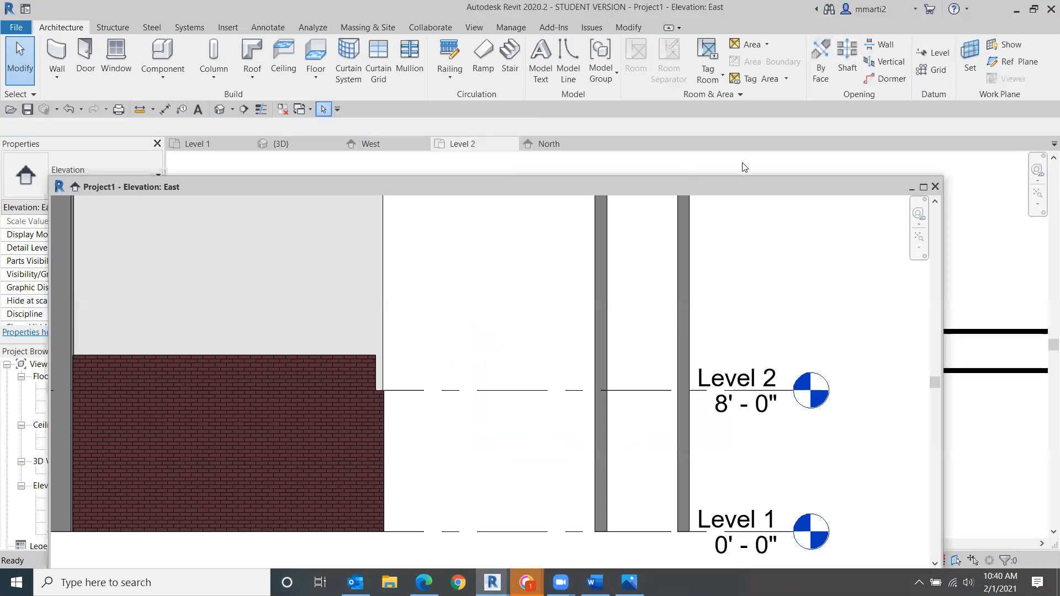
pyautogui.click(935, 186)
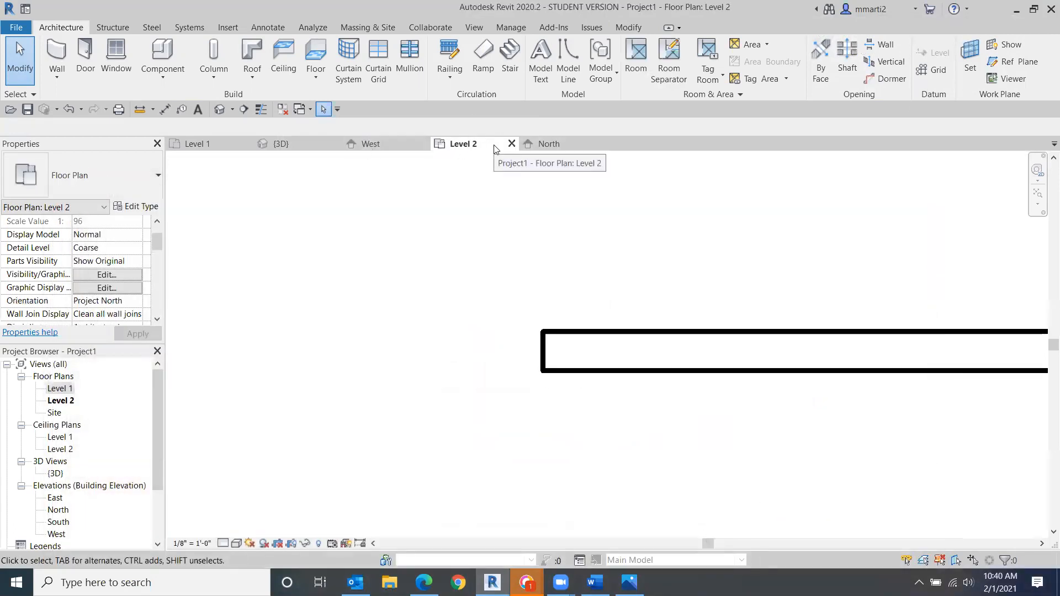
# - Close the inactive views and examine the walls in the Level 2 plan
pyautogui.click(280, 110)
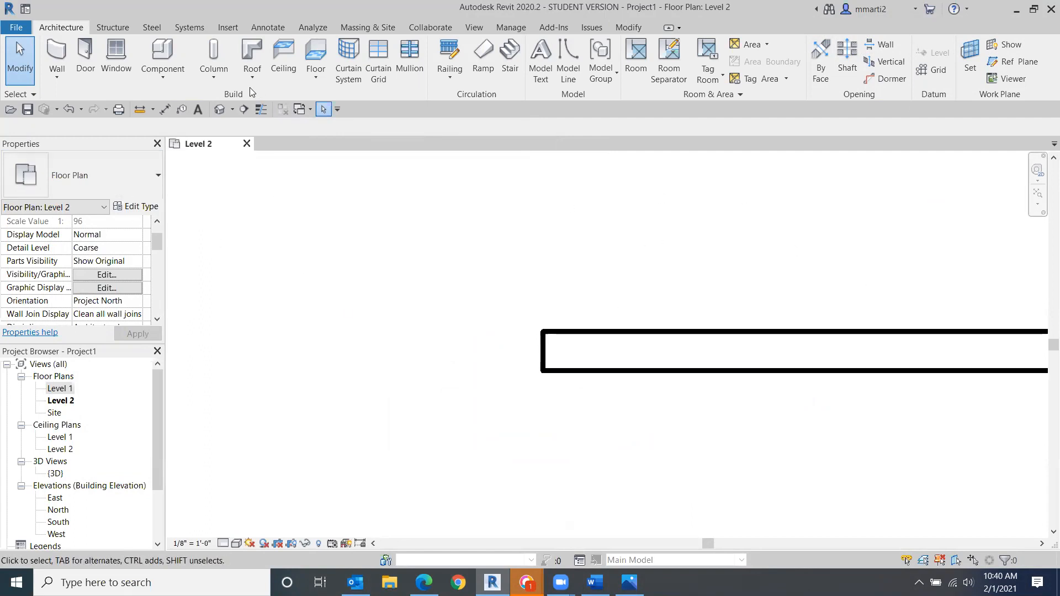
pyautogui.scroll(-2, 640, 212)
pyautogui.scroll(-1, 640, 211)
pyautogui.moveTo(670, 235); pyautogui.dragTo(776, 315, button='middle')
pyautogui.scroll(-2, 776, 315)
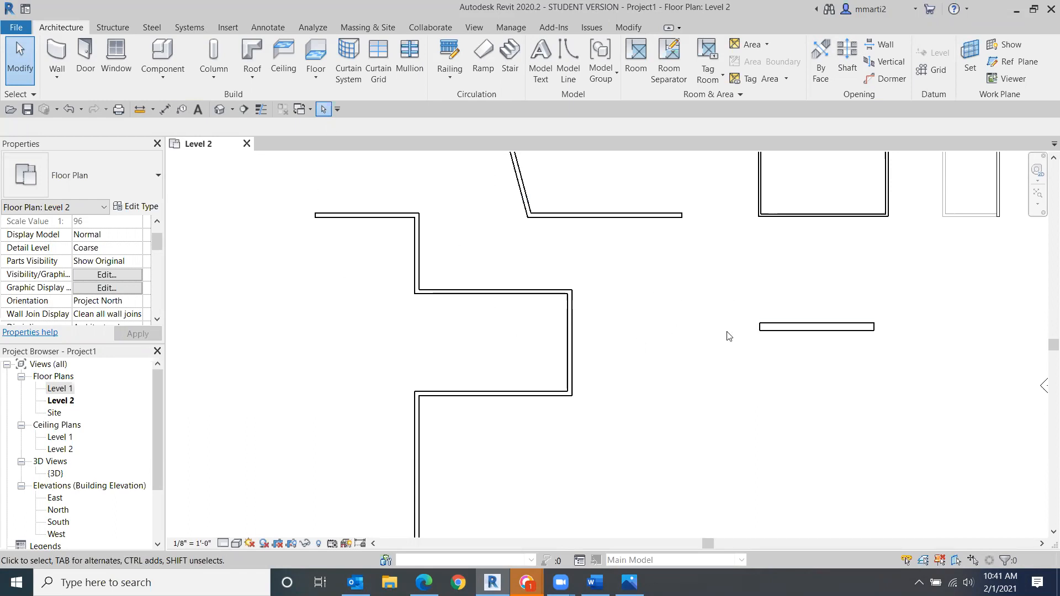
# - Open the Level 1 plan, close the other views, and examine the whole plan
pyautogui.click(65, 389)
pyautogui.doubleClick(65, 388)
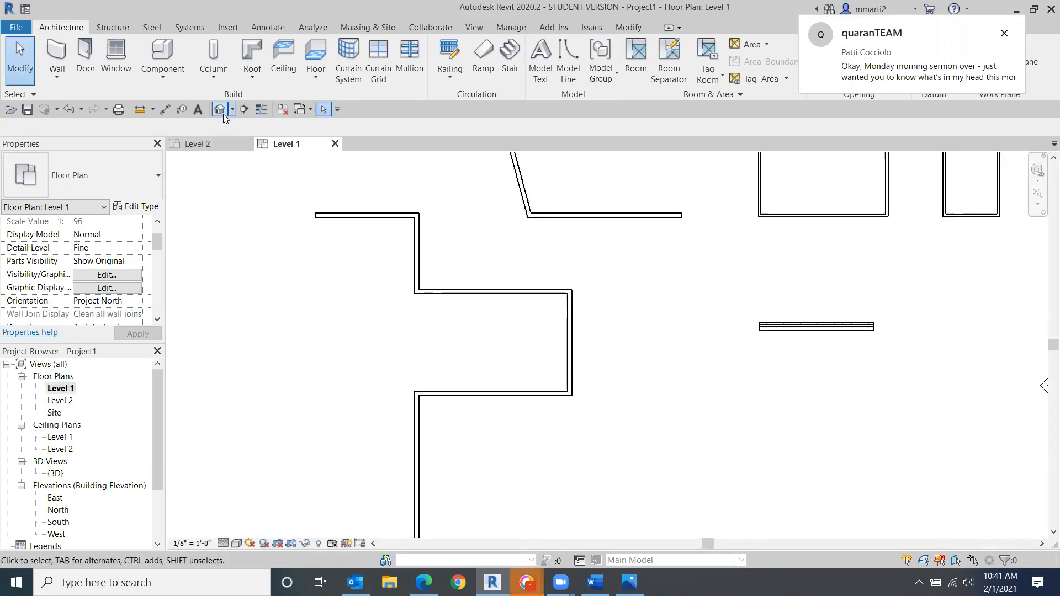
pyautogui.click(282, 110)
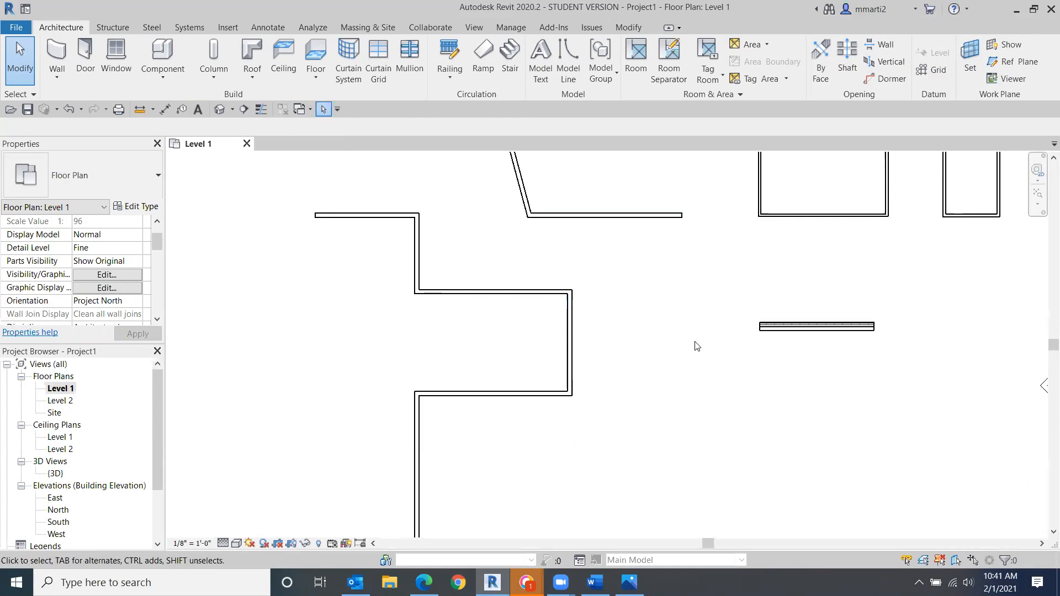
pyautogui.scroll(-3, 685, 346)
pyautogui.moveTo(685, 345); pyautogui.dragTo(587, 405, button='middle')
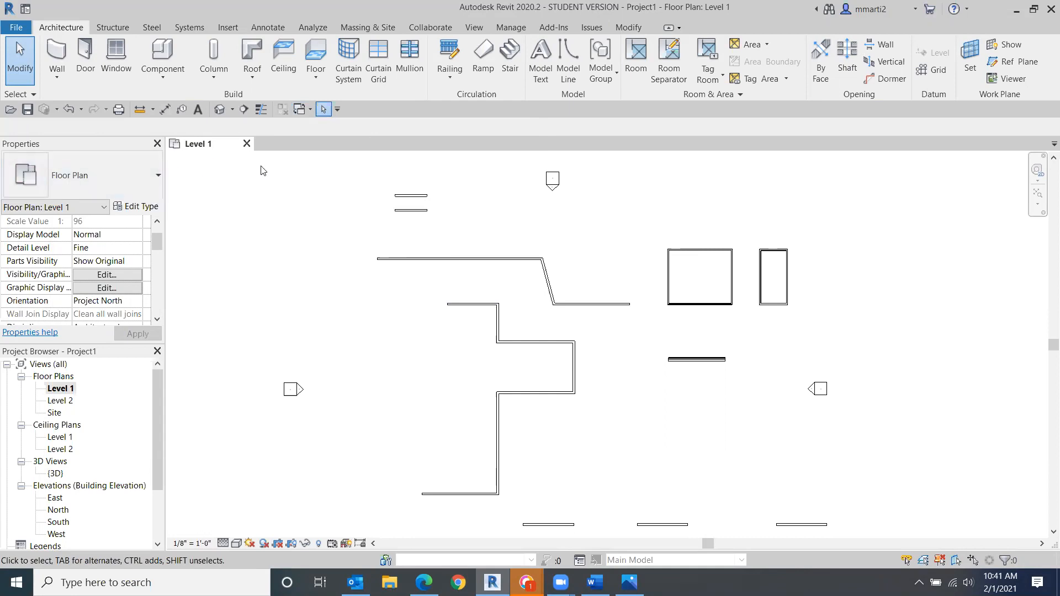
# - Close the project without saving changes
pyautogui.click(246, 145)
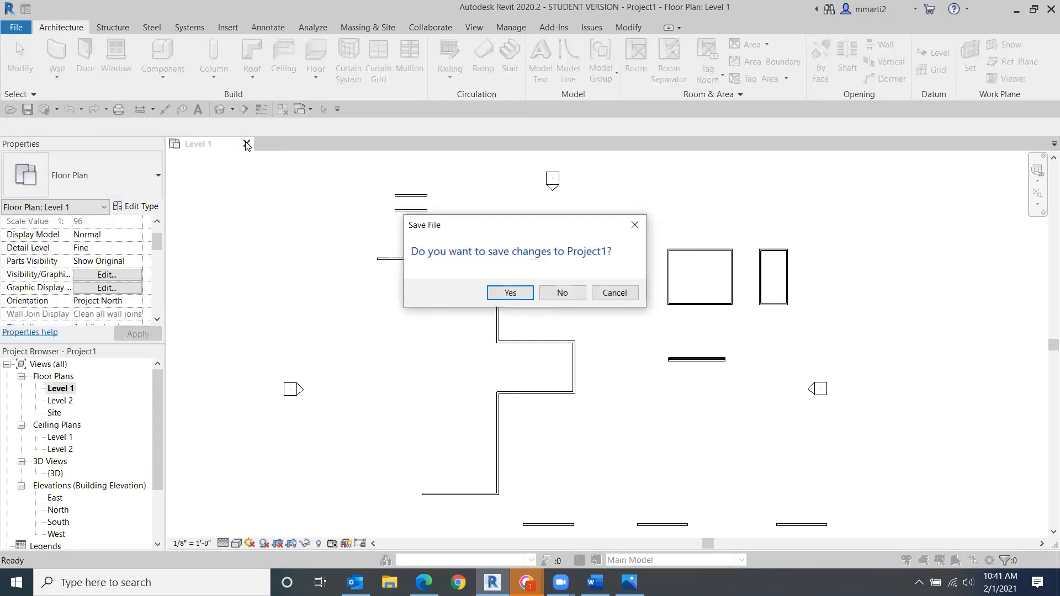
pyautogui.click(563, 294)
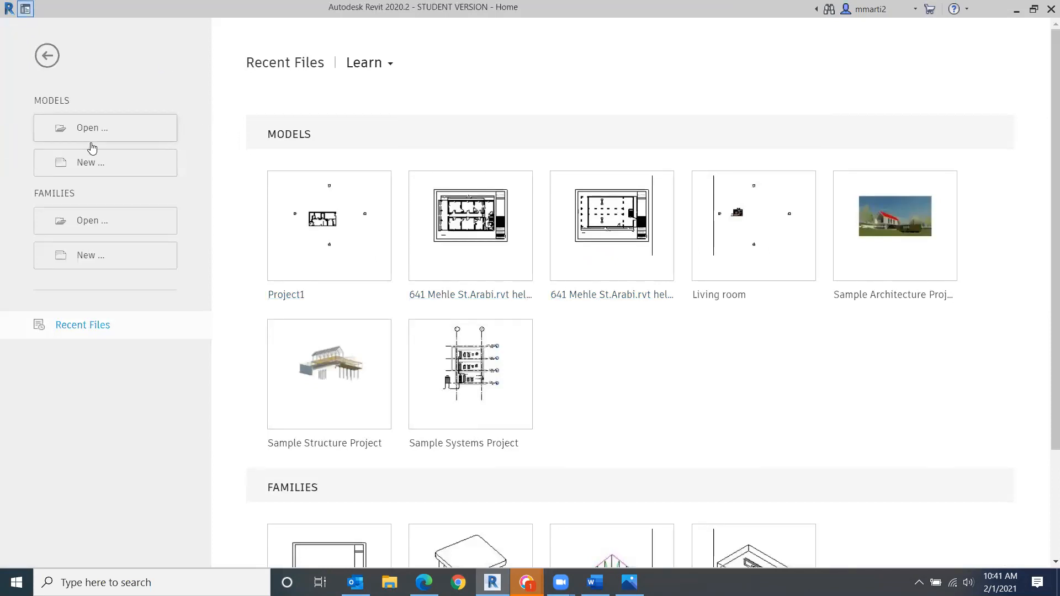
# - Create a new project based on the Architectural Template
pyautogui.click(88, 164)
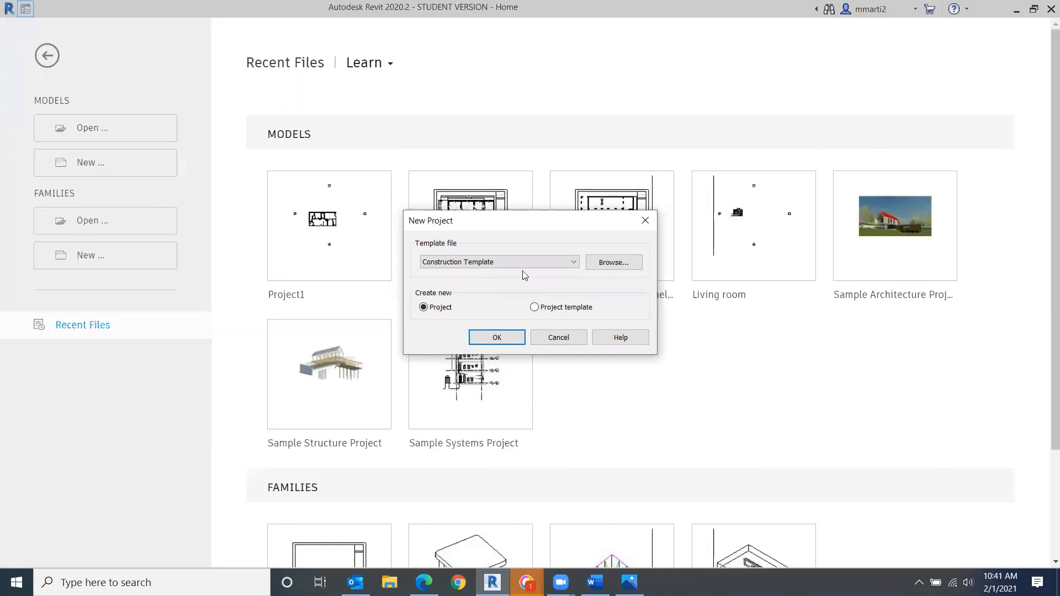
pyautogui.click(576, 262)
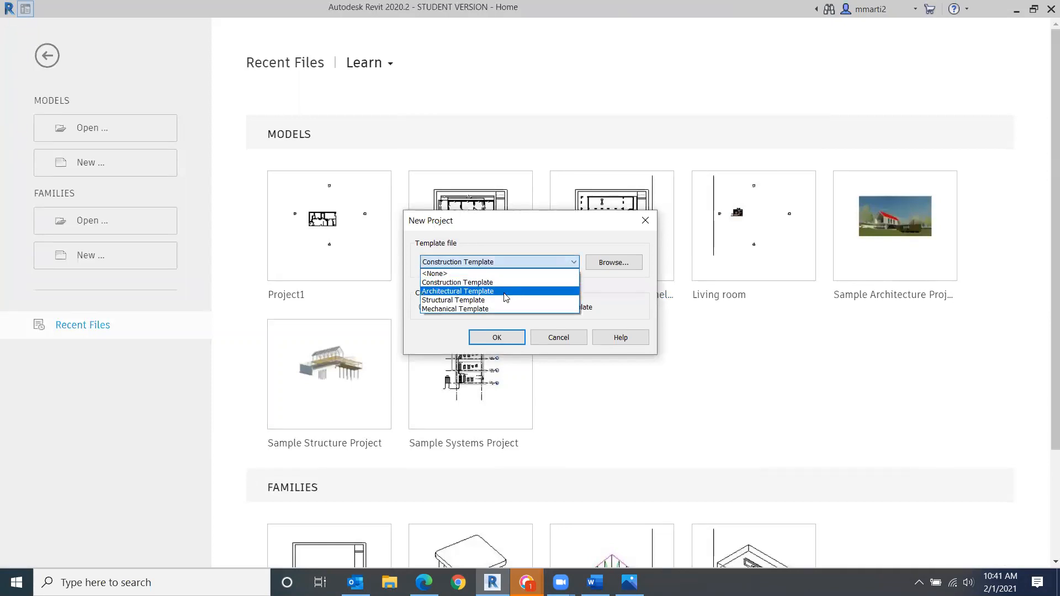
pyautogui.click(505, 292)
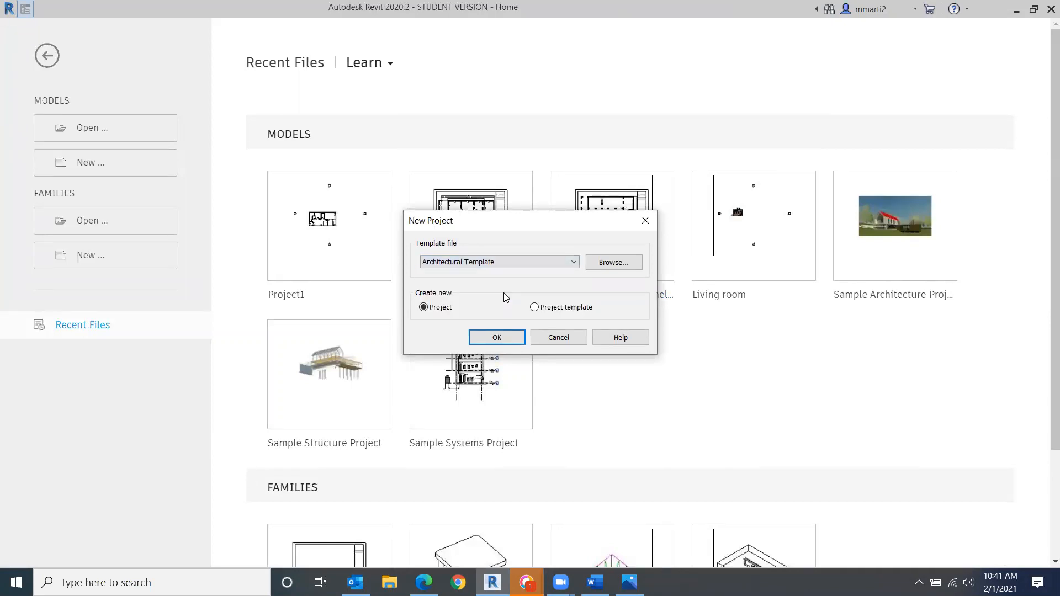
pyautogui.click(509, 336)
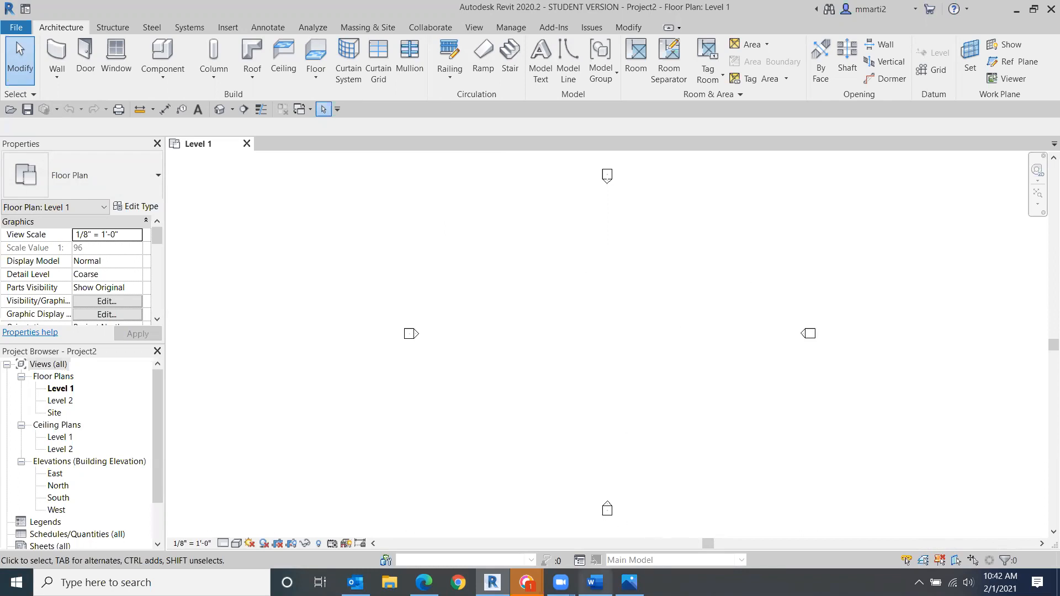
# - Glance at the class outline document in Word and return to Revit
pyautogui.click(595, 582)
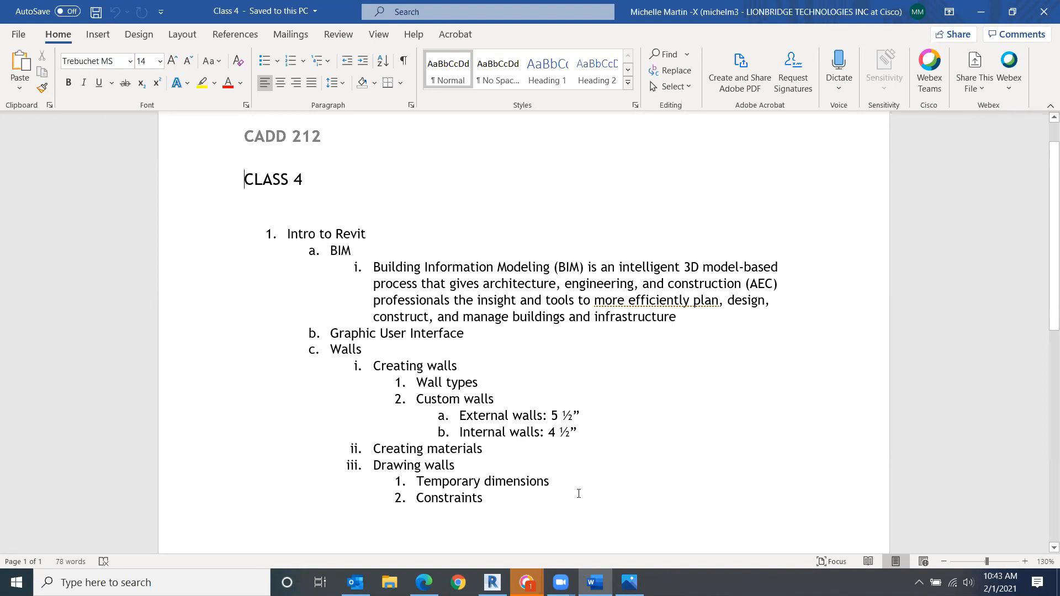
pyautogui.moveTo(561, 582)
pyautogui.moveTo(594, 582)
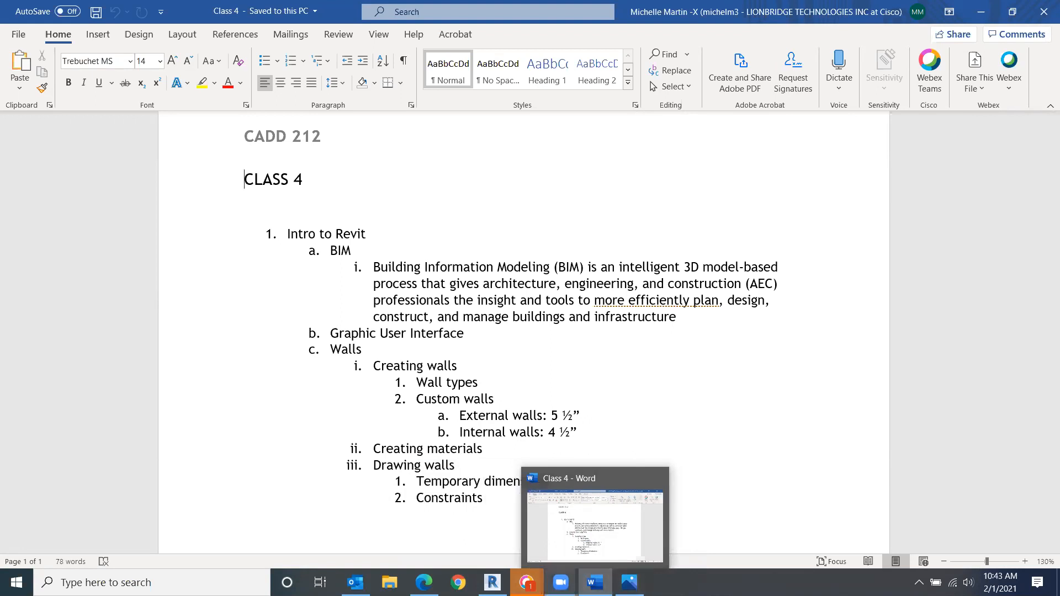
pyautogui.hotkey('alt', 'Tab')
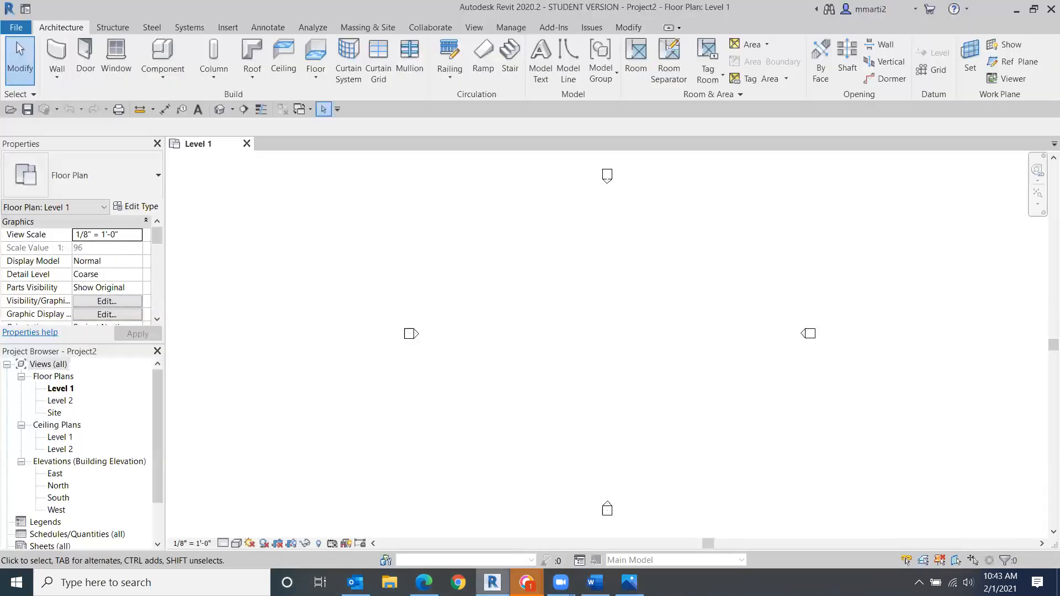
# - Start the Wall tool with Generic - 8" walls and draw a horizontal wall 20'-0" long on Level 1
pyautogui.click(64, 58)
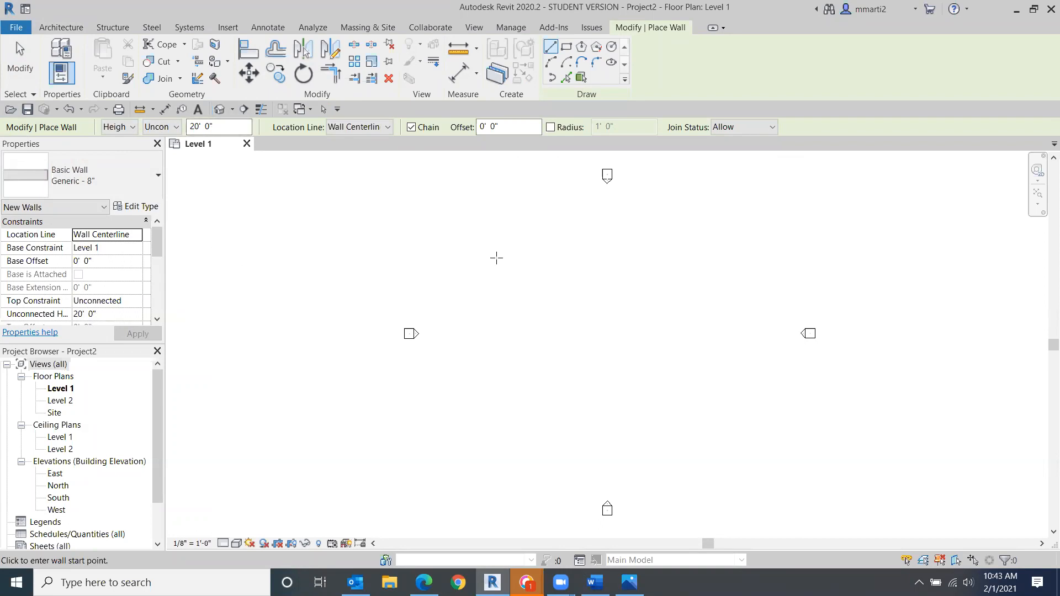
pyautogui.scroll(2, 605, 340)
pyautogui.moveTo(631, 336); pyautogui.dragTo(540, 348, button='middle')
pyautogui.scroll(-1, 538, 348)
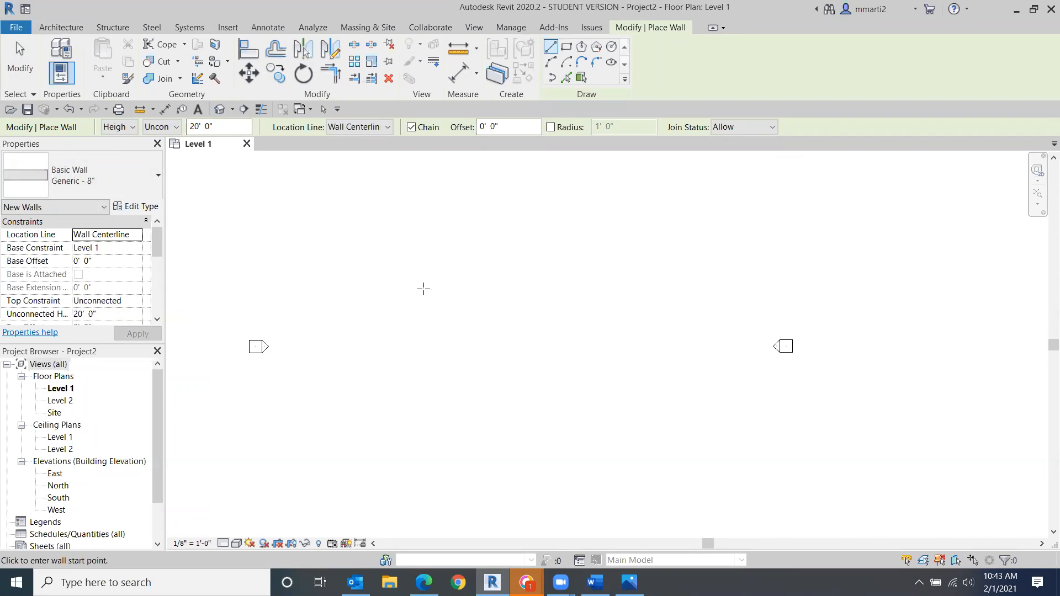
pyautogui.click(428, 318)
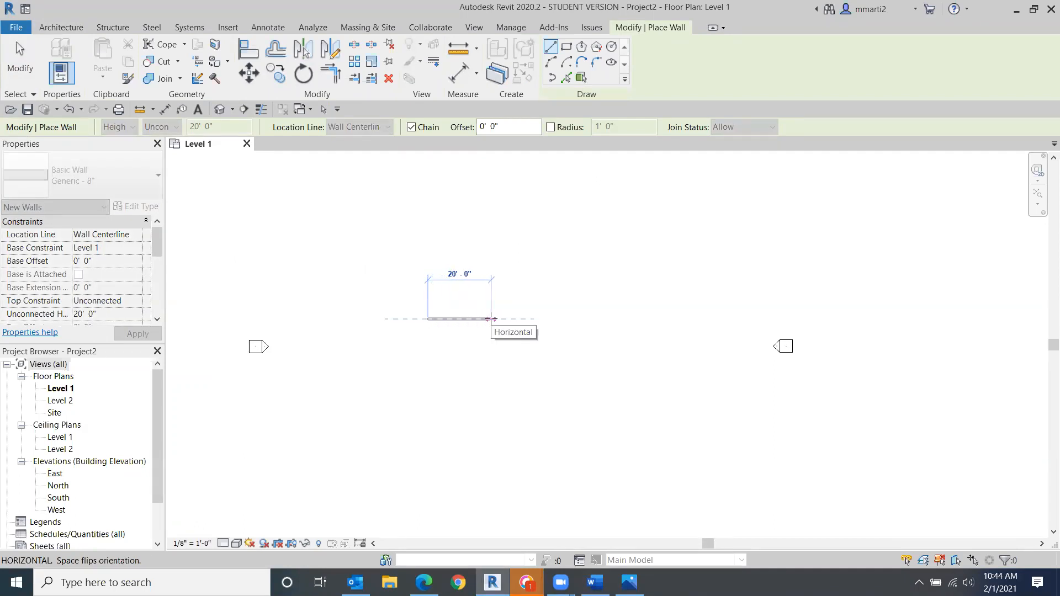
pyautogui.click(491, 319)
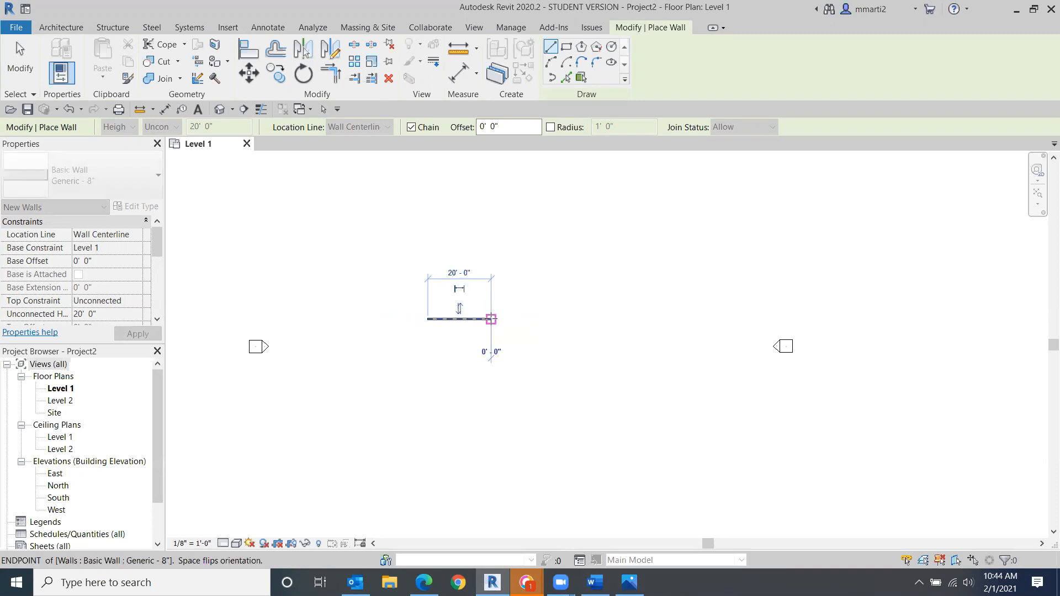
# - Continue the wall chain with a 17'-6" wall downward, a 17'-6" wall to the right, and a 10'-0" wall downward
pyautogui.click(491, 374)
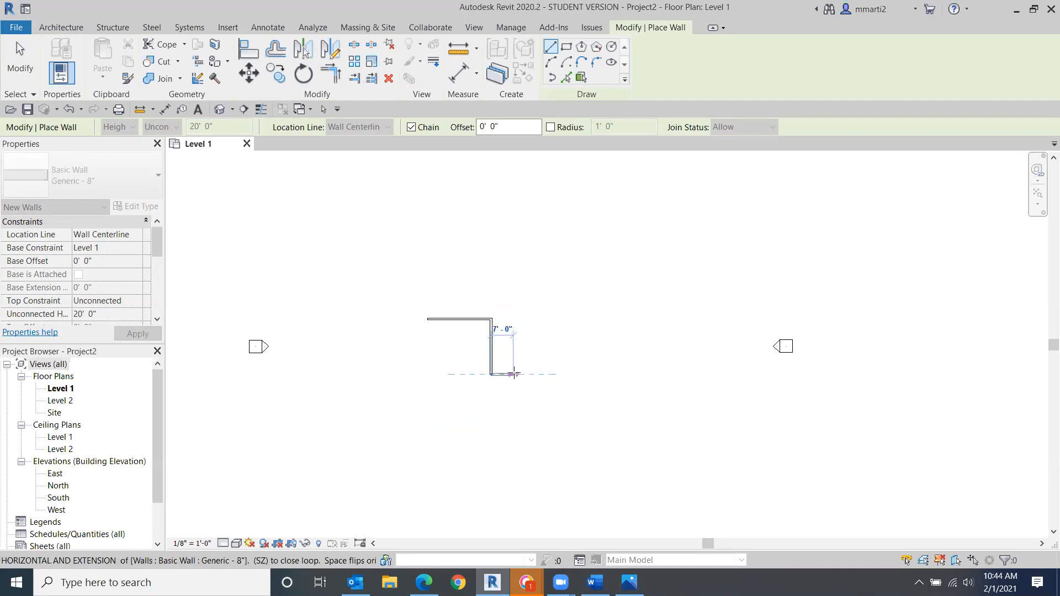
pyautogui.click(547, 374)
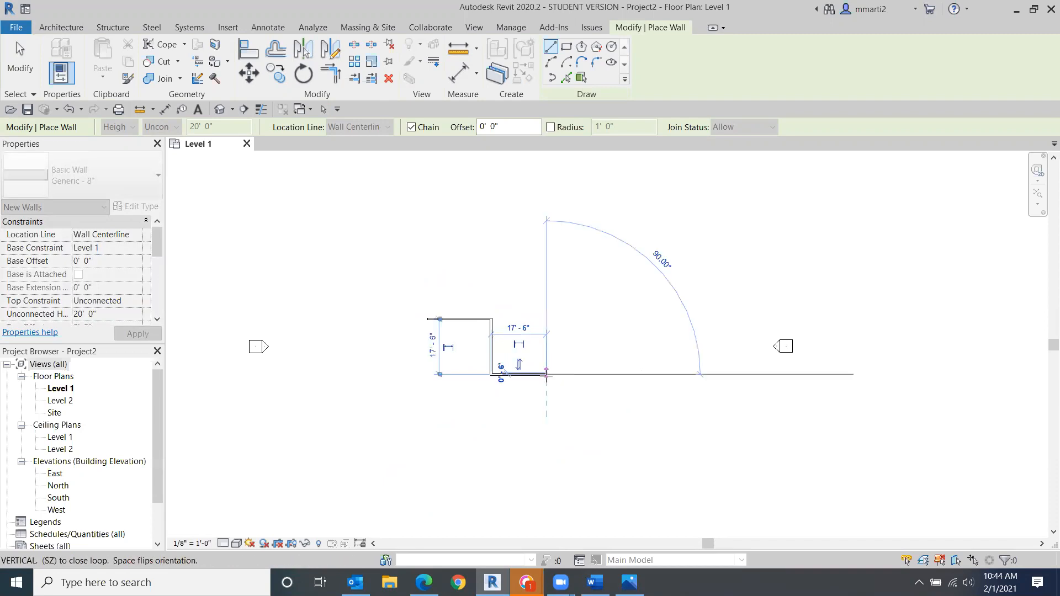
pyautogui.click(546, 406)
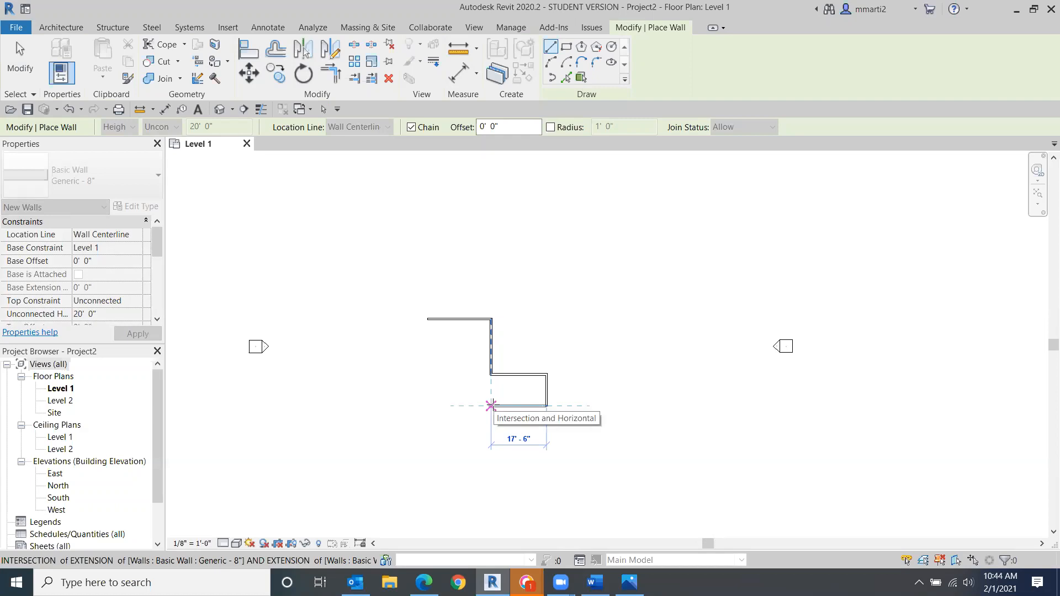
# - Finish the chain with a 17'-6" wall left, a wall down, a wall left, and a 34'-0" wall up, then exit the Wall tool
pyautogui.scroll(3, 491, 406)
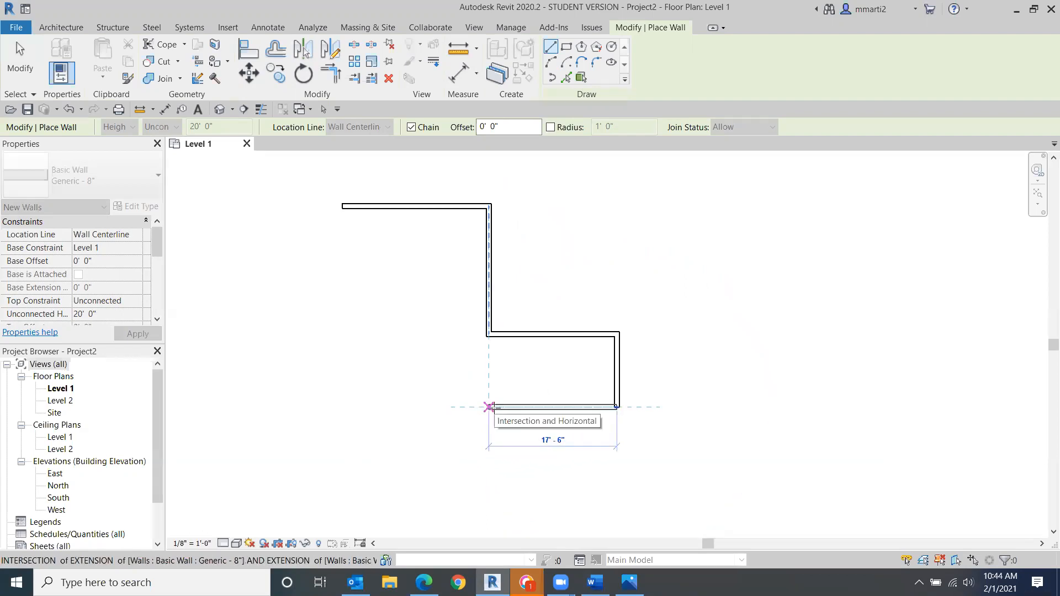
pyautogui.click(489, 407)
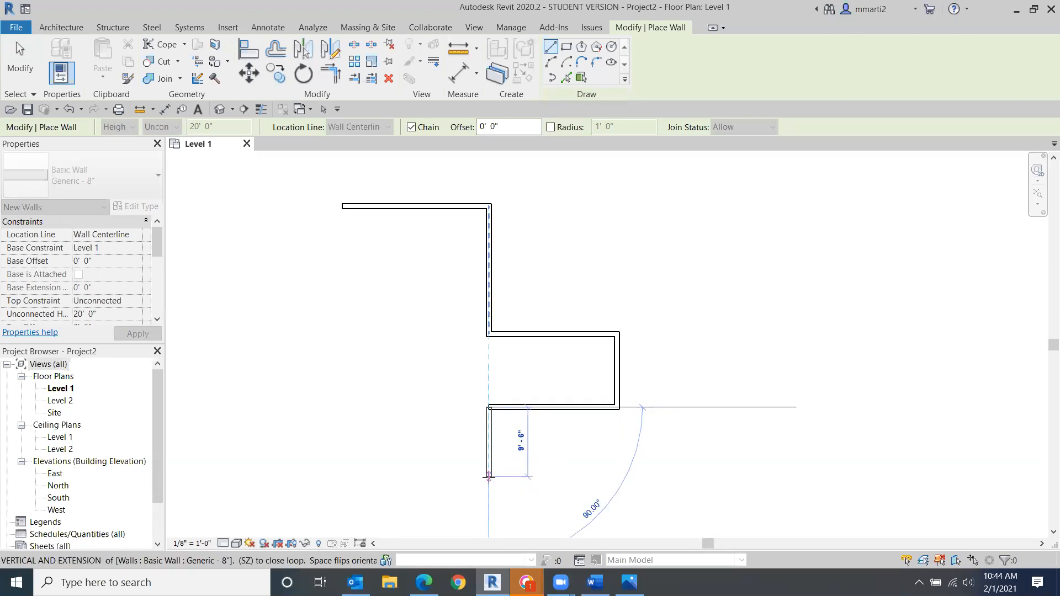
pyautogui.click(488, 505)
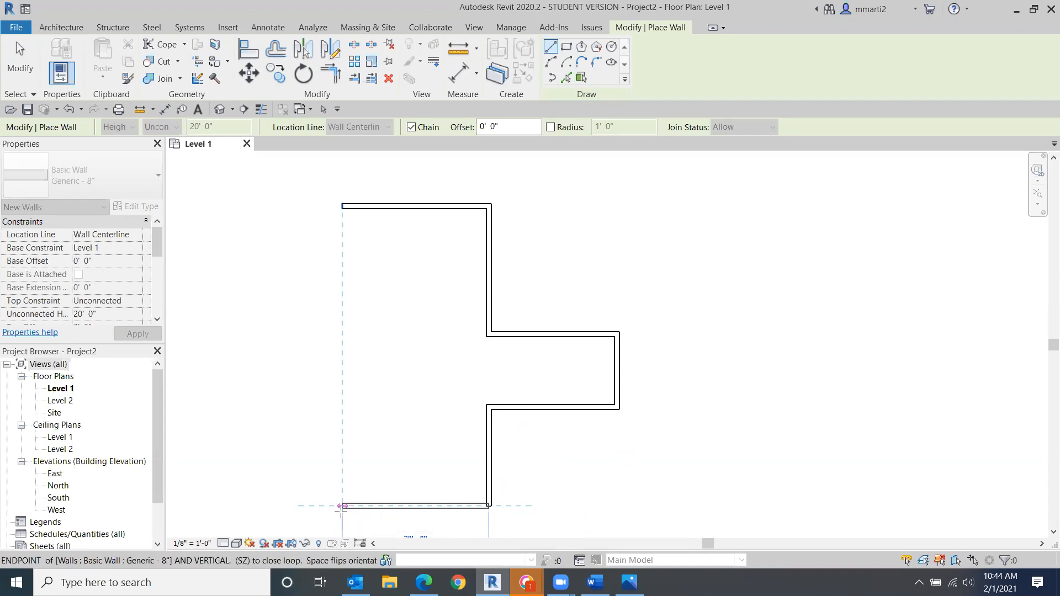
pyautogui.click(342, 505)
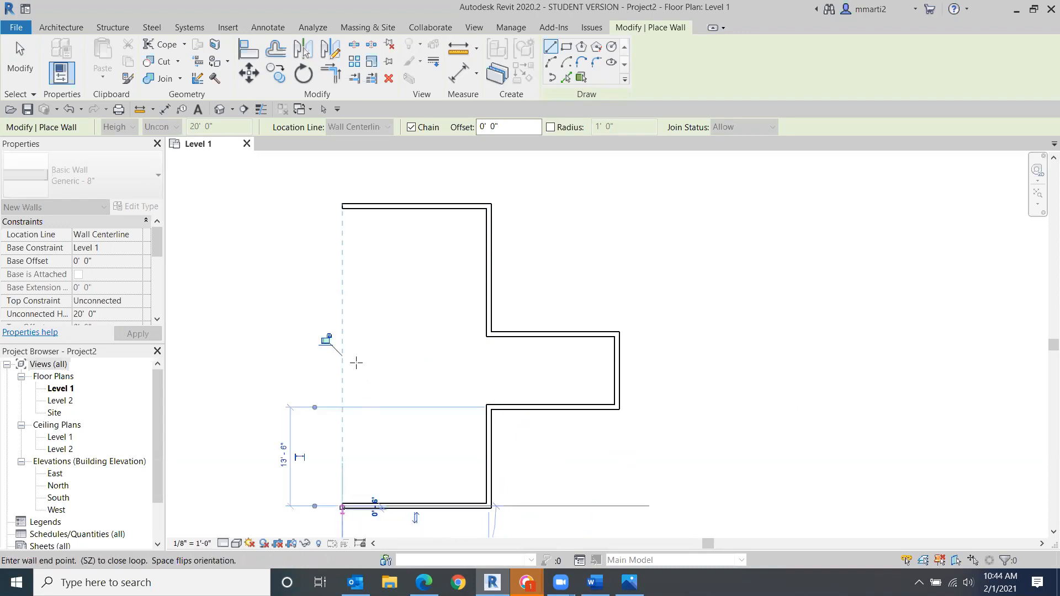
pyautogui.click(342, 256)
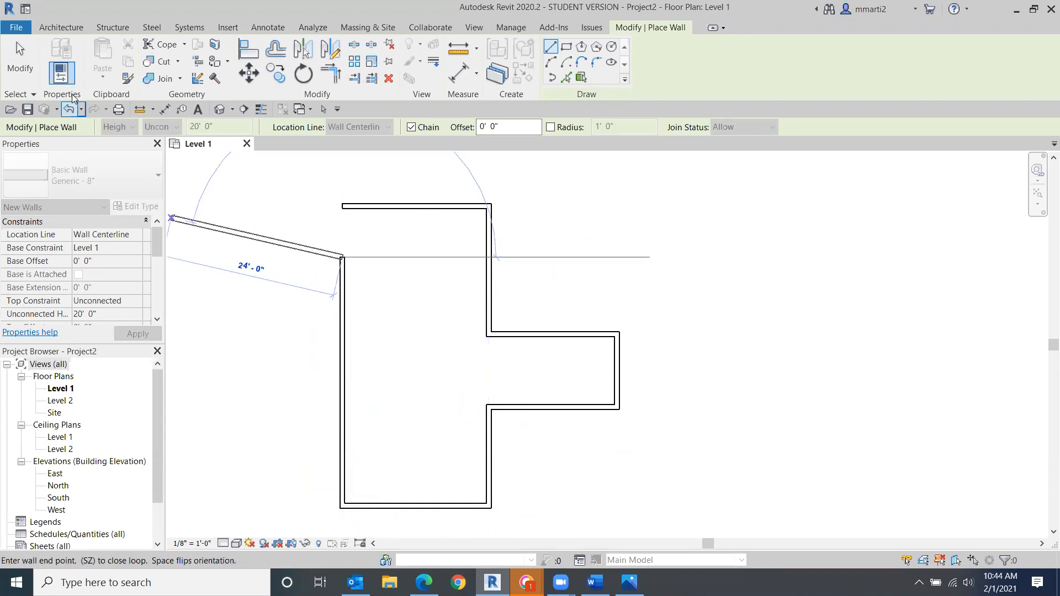
pyautogui.click(20, 58)
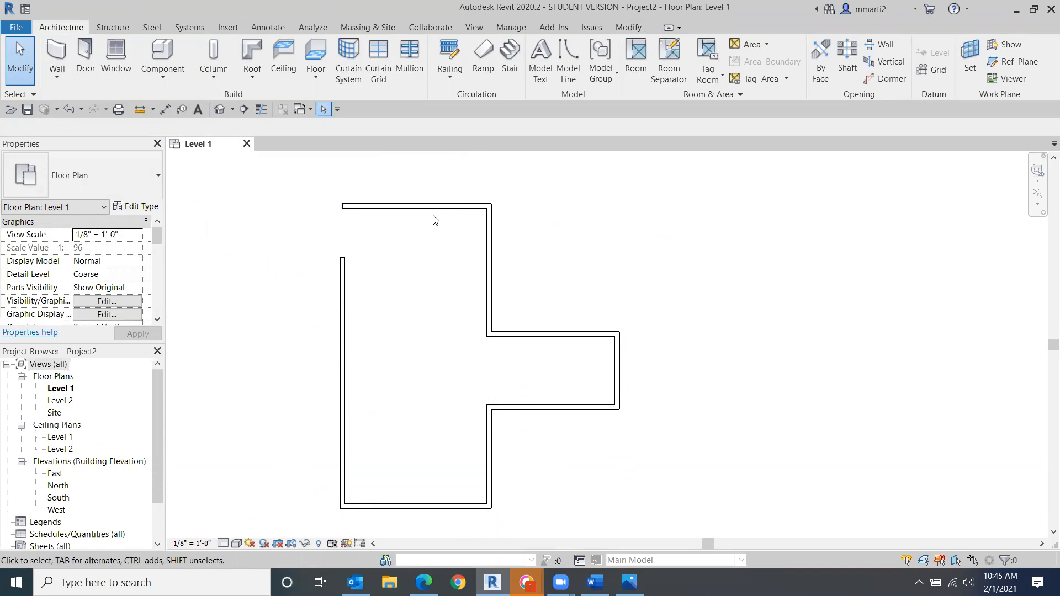
# - Try dragging the left wall's top end up to meet the top wall, then undo the change
pyautogui.scroll(3, 423, 256)
pyautogui.moveTo(452, 256); pyautogui.dragTo(548, 229, button='middle')
pyautogui.scroll(-1, 546, 227)
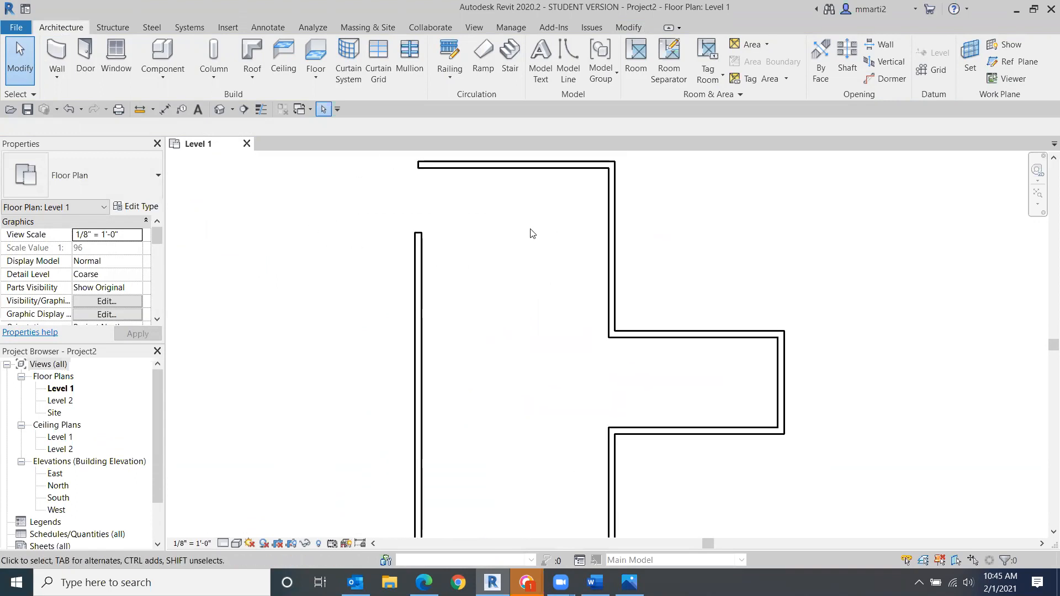
pyautogui.click(418, 245)
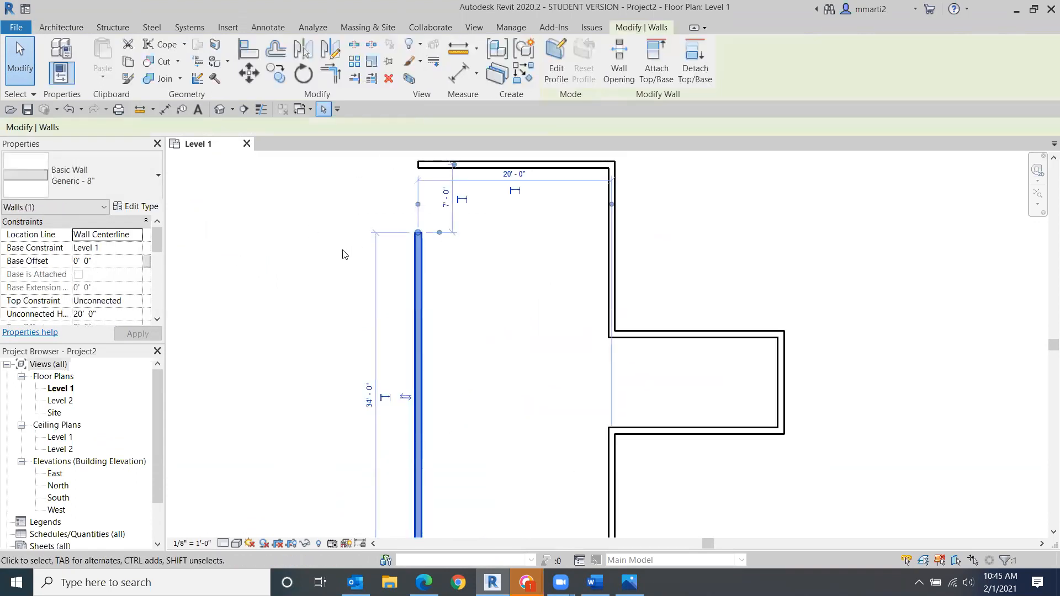
pyautogui.scroll(4, 405, 293)
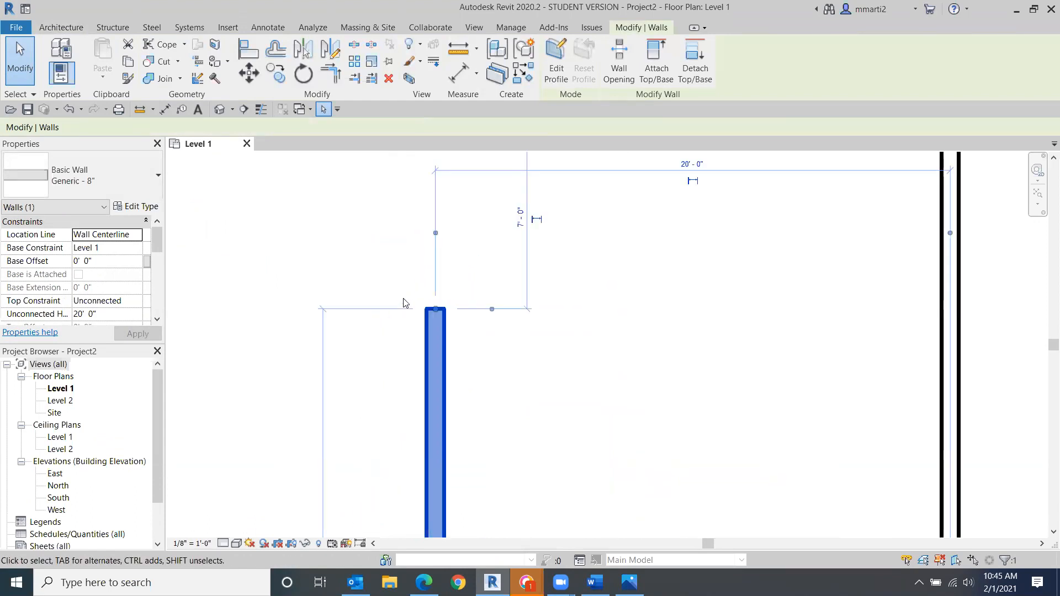
pyautogui.scroll(-1, 403, 302)
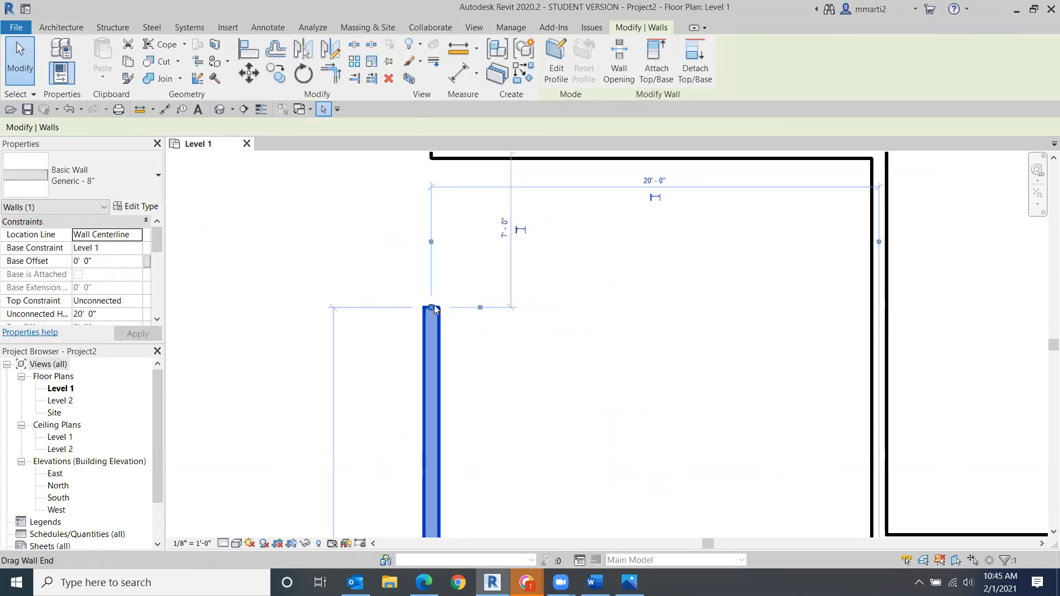
pyautogui.scroll(-3, 446, 328)
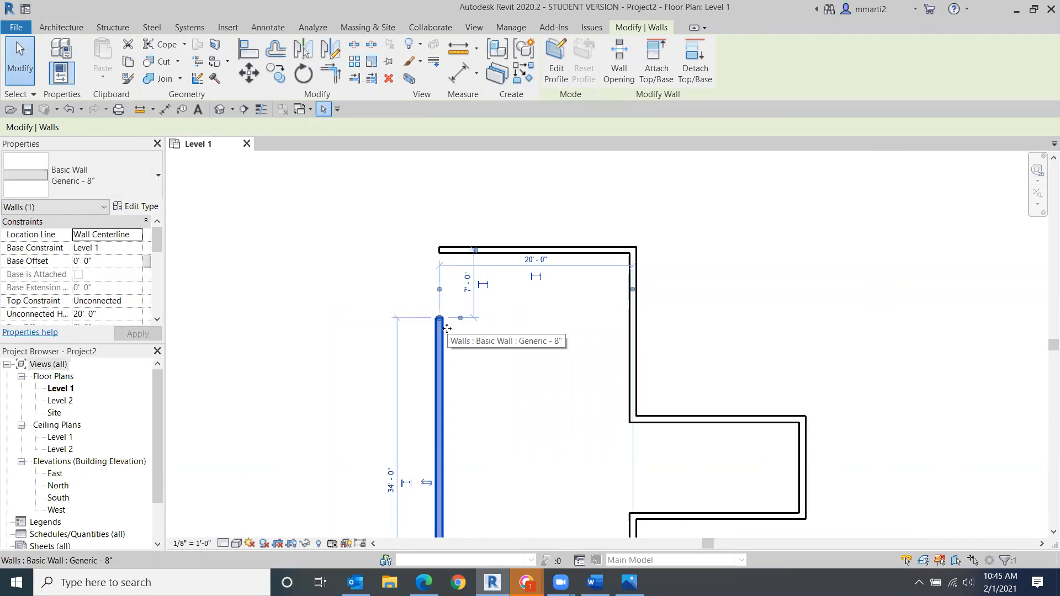
pyautogui.scroll(3, 421, 296)
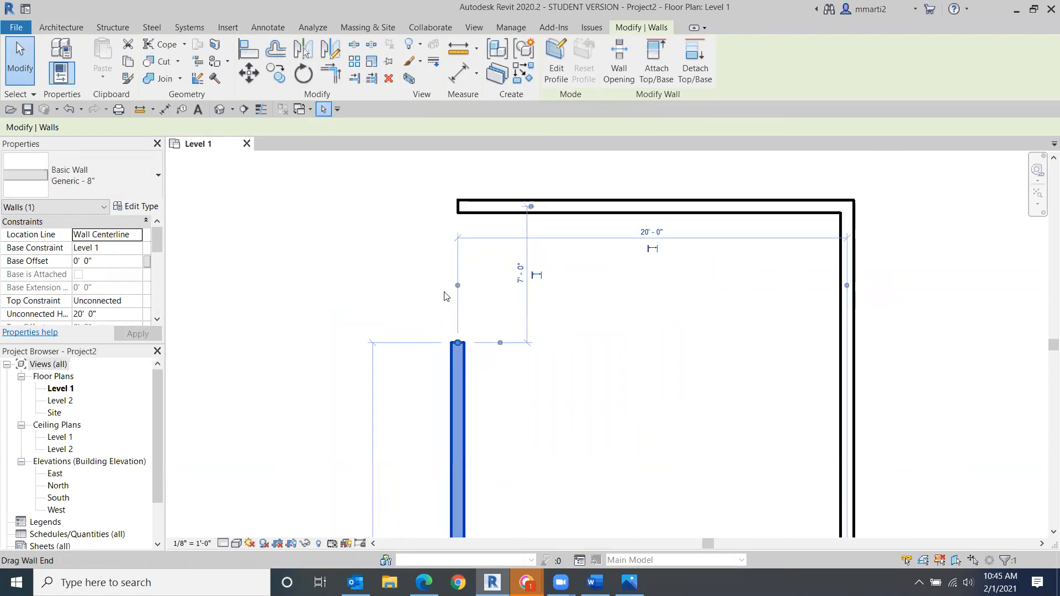
pyautogui.moveTo(458, 343); pyautogui.dragTo(449, 217)
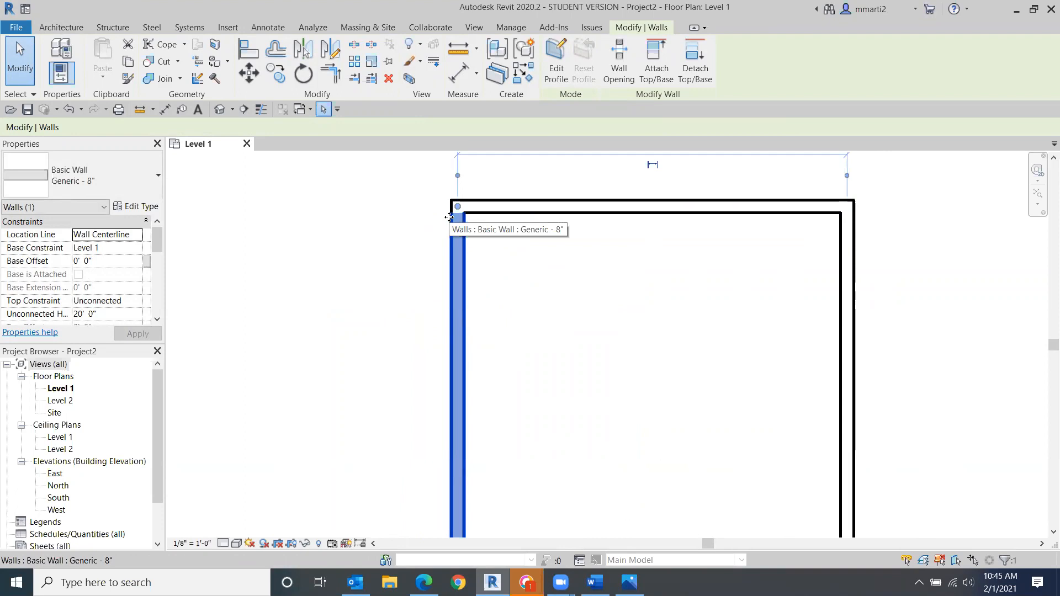
pyautogui.click(69, 109)
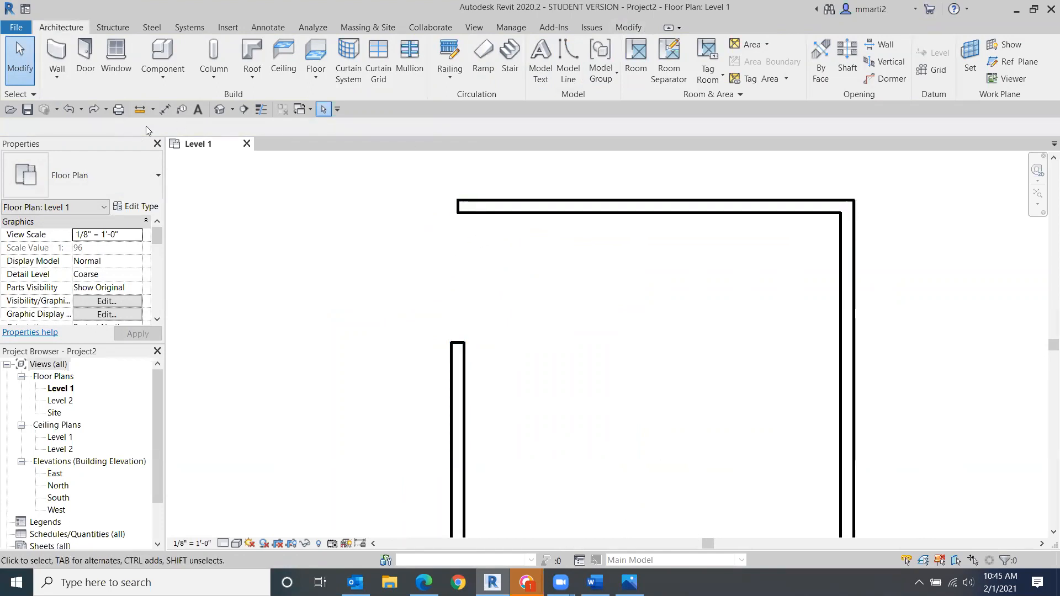
# - Join the top and left walls with Trim/Extend to Corner, then undo the trim
pyautogui.click(632, 26)
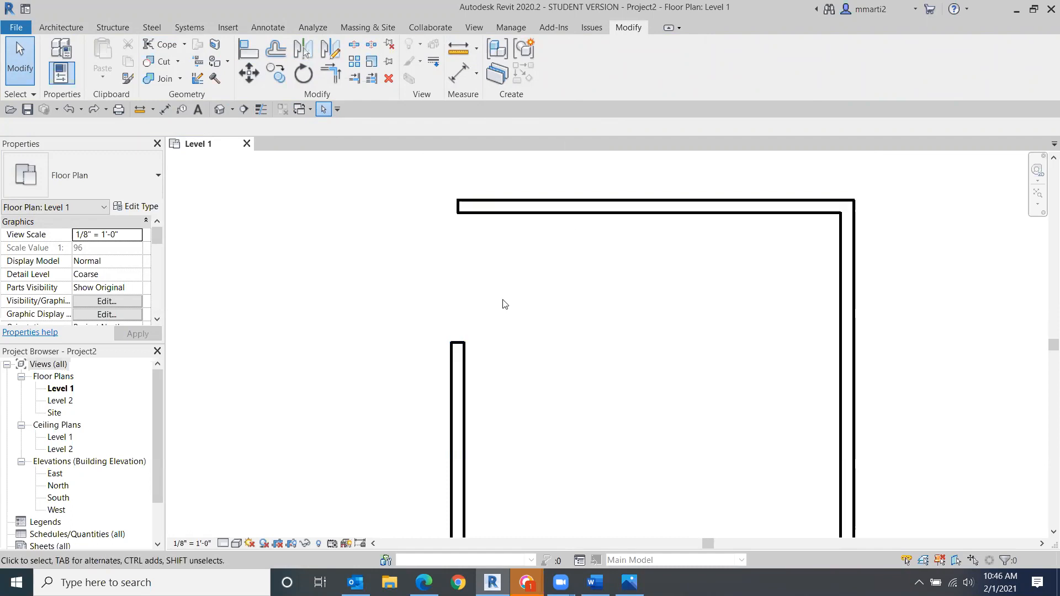
pyautogui.click(337, 74)
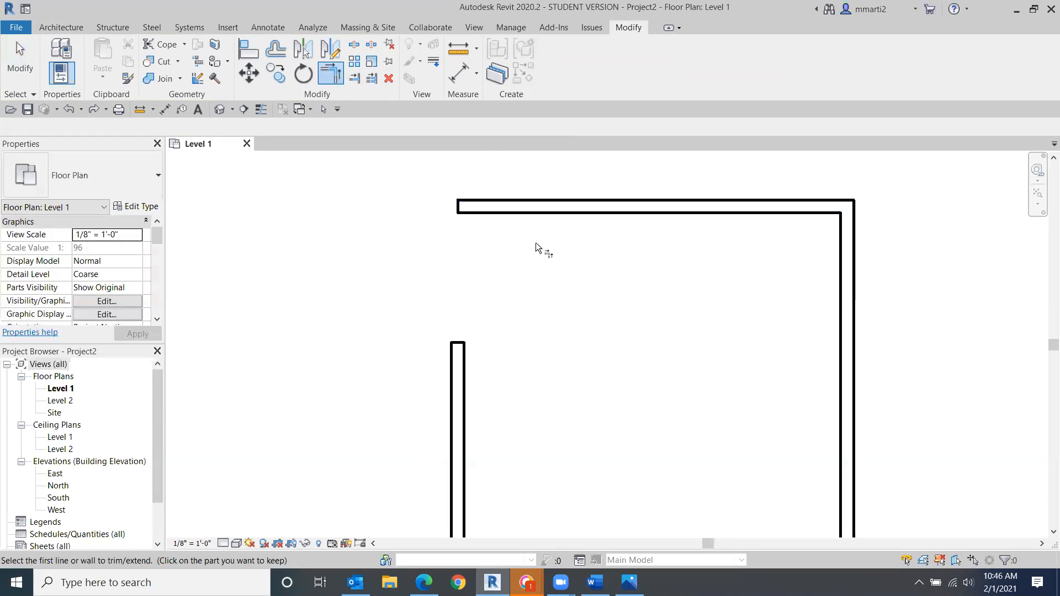
pyautogui.click(550, 206)
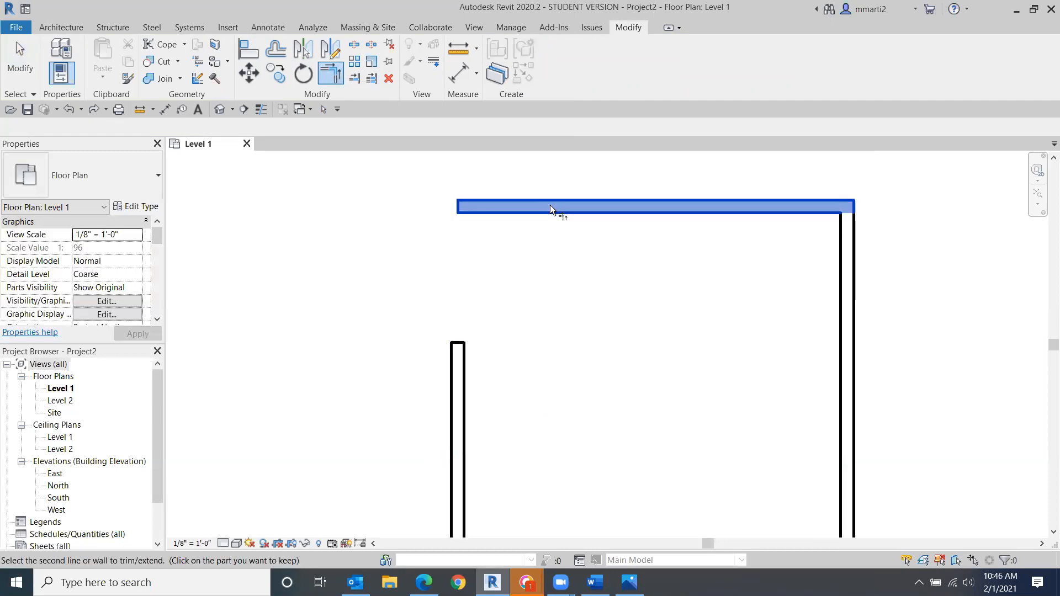
pyautogui.click(465, 359)
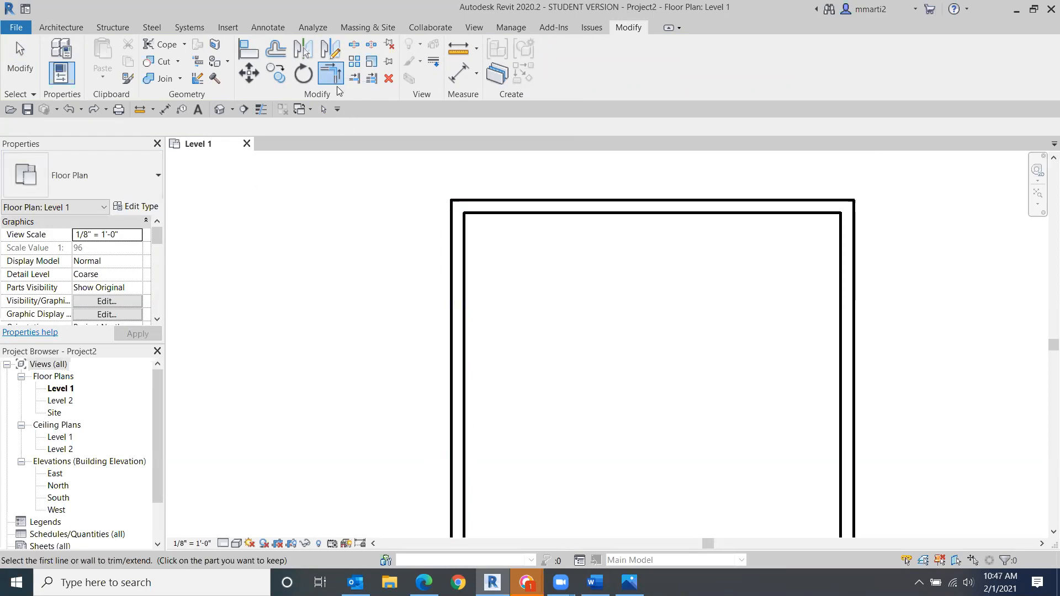
pyautogui.click(68, 110)
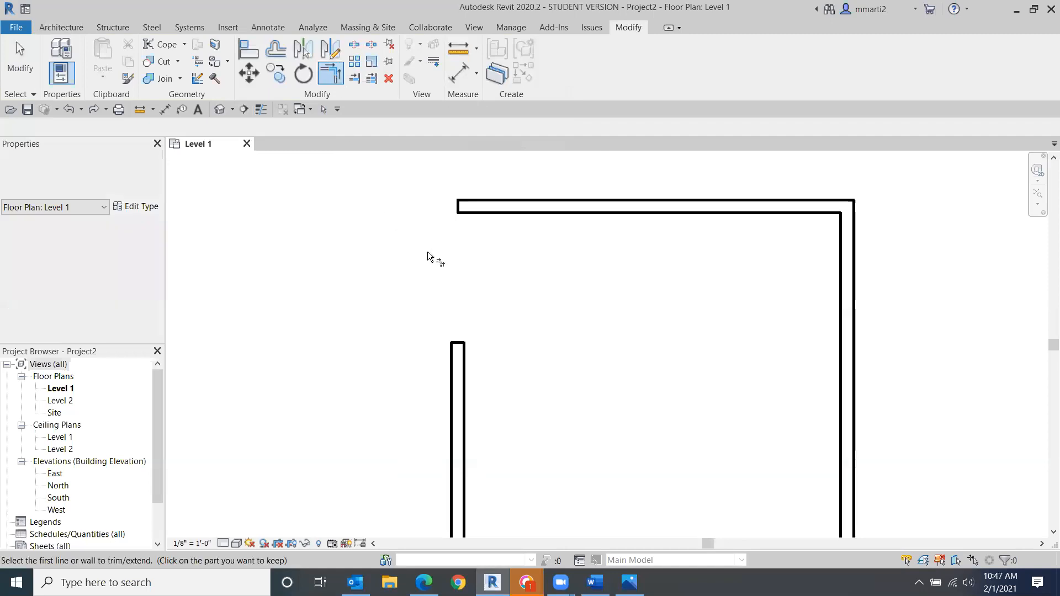
# - Trim/Extend the top wall and left wall to a corner and leave the command
pyautogui.click(563, 206)
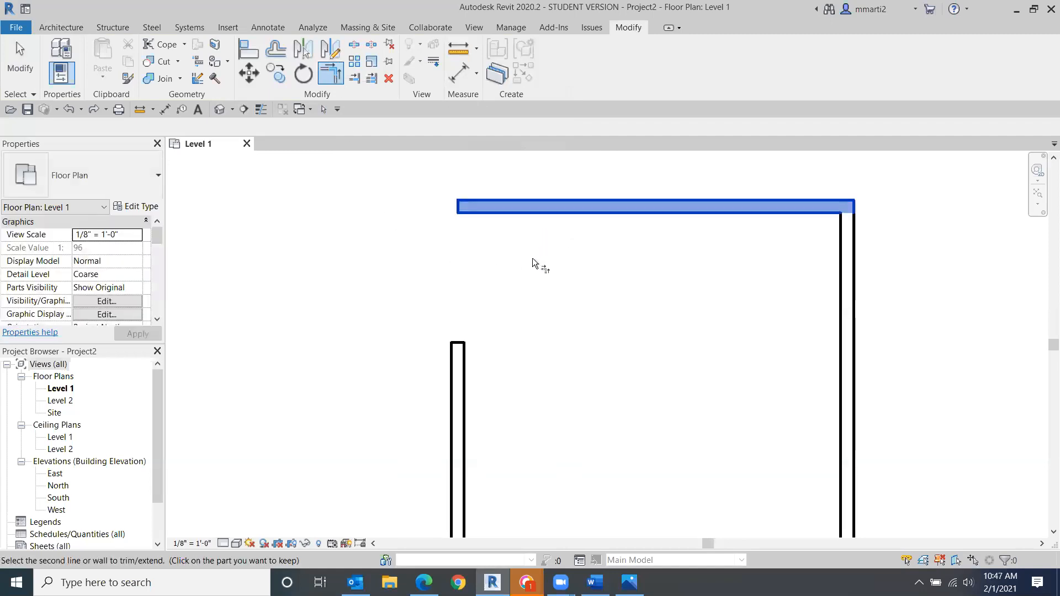
pyautogui.click(466, 369)
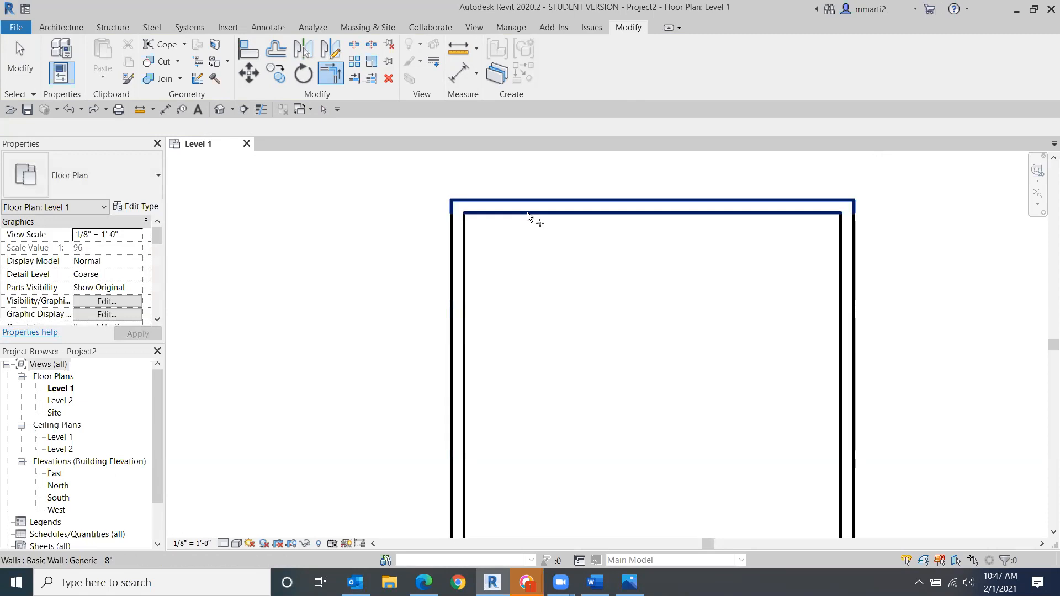
pyautogui.click(18, 74)
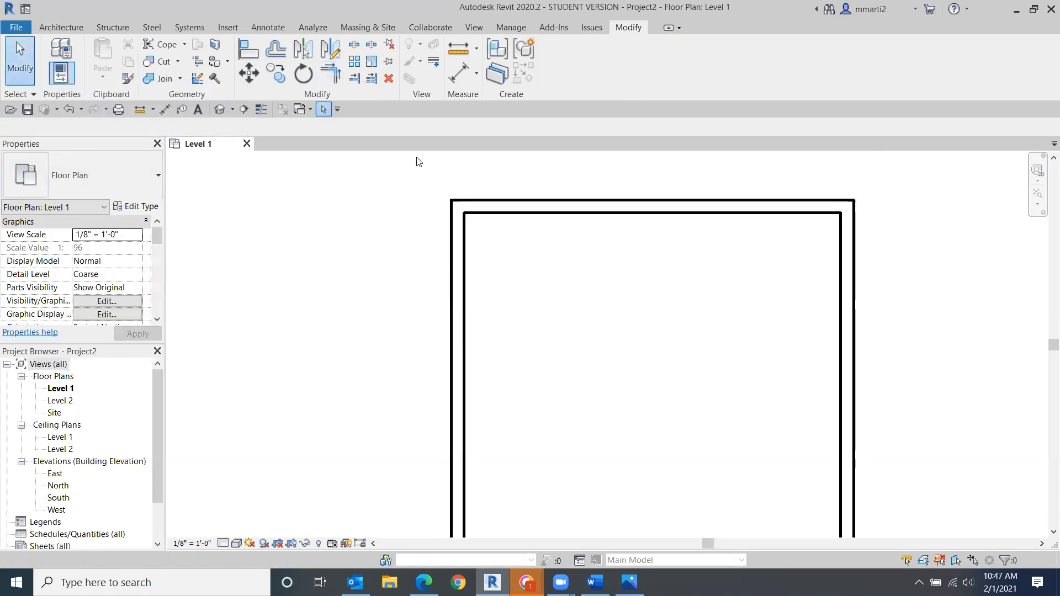
# - Zoom out to inspect the completed closed wall outline
pyautogui.scroll(-4, 570, 238)
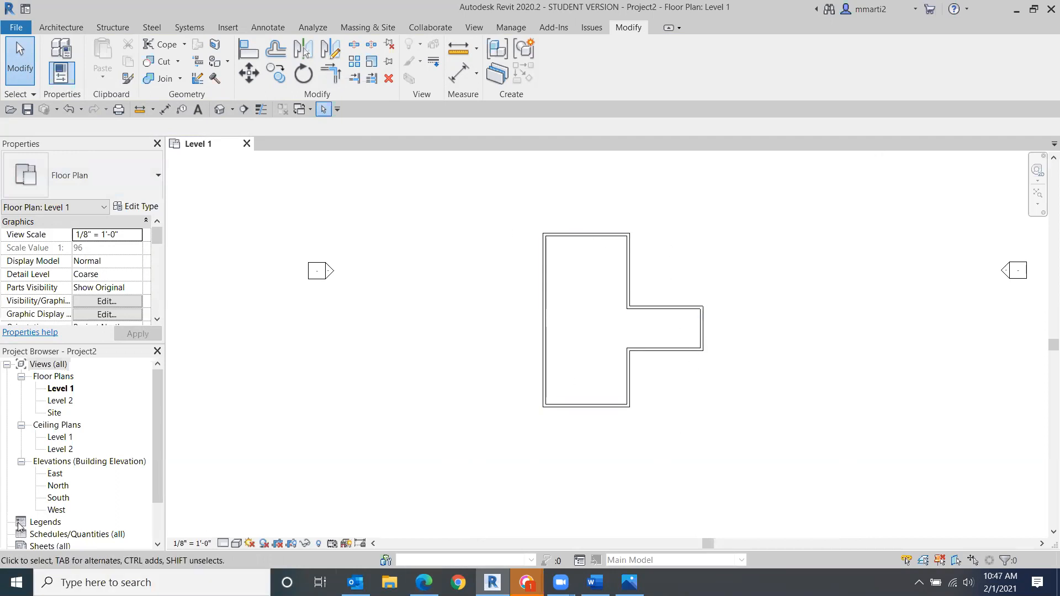
pyautogui.scroll(5, 504, 253)
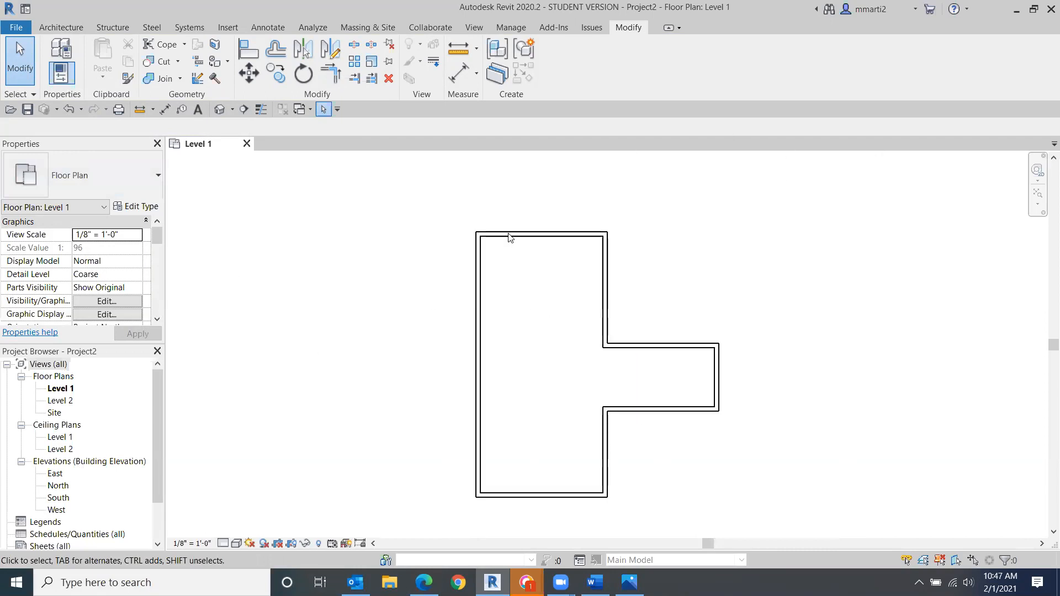
pyautogui.moveTo(520, 241); pyautogui.dragTo(539, 254, button='middle')
pyautogui.scroll(3, 521, 302)
pyautogui.moveTo(706, 359); pyautogui.dragTo(573, 294, button='middle')
pyautogui.scroll(-2, 574, 295)
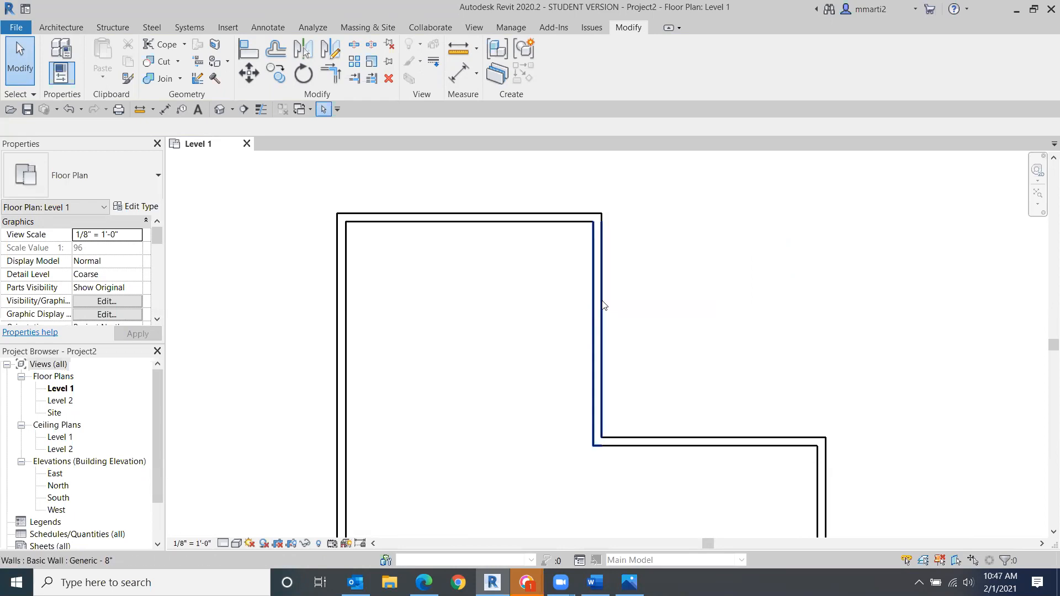
# - Select the top wall and examine its temporary dimension to the wall below
pyautogui.click(480, 214)
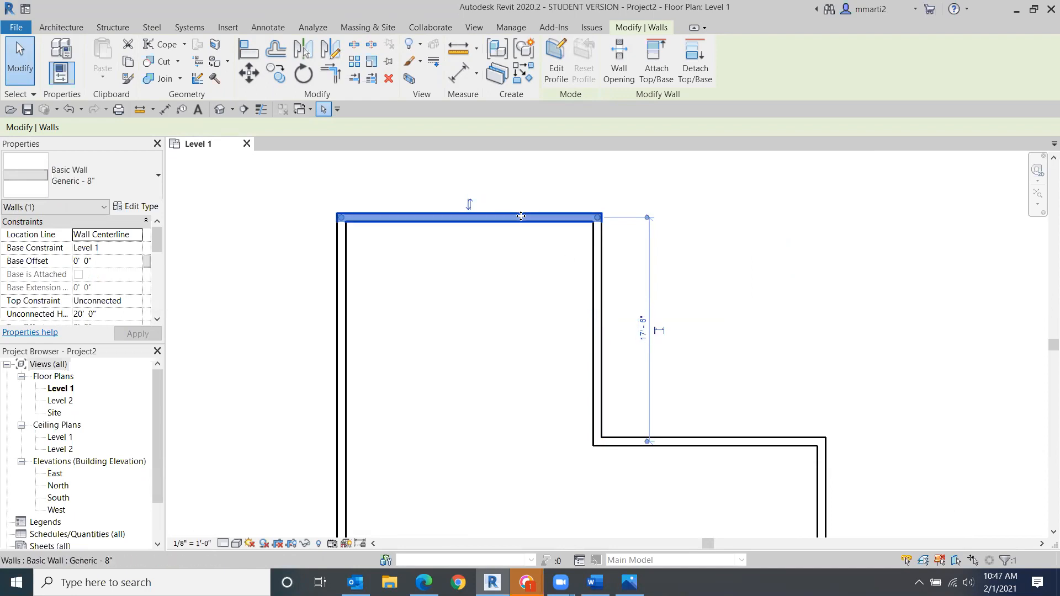
pyautogui.moveTo(521, 237); pyautogui.dragTo(478, 347, button='middle')
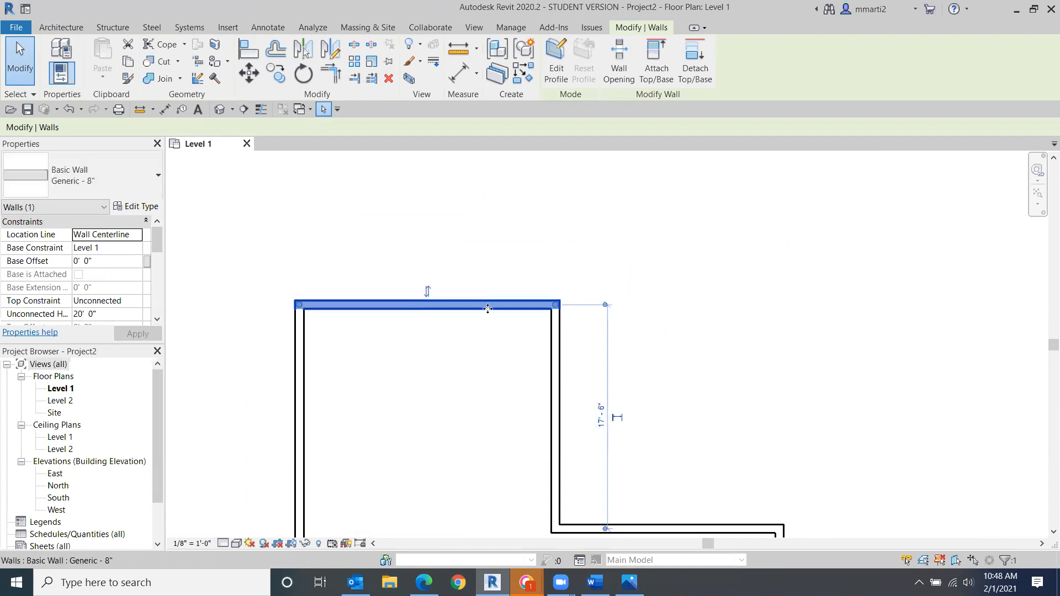
pyautogui.scroll(2, 663, 403)
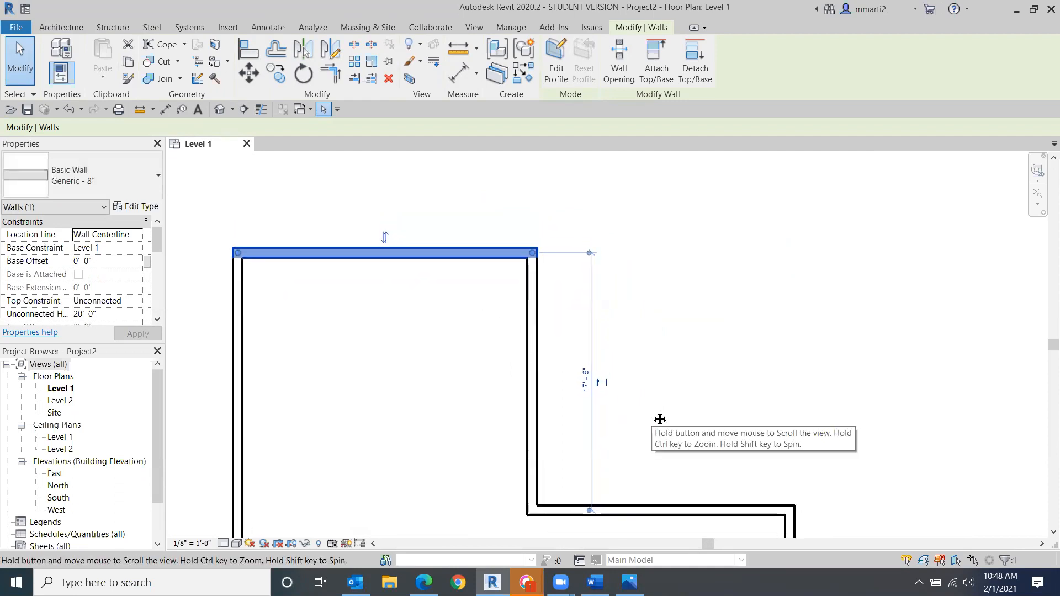
pyautogui.moveTo(660, 419); pyautogui.dragTo(657, 412, button='middle')
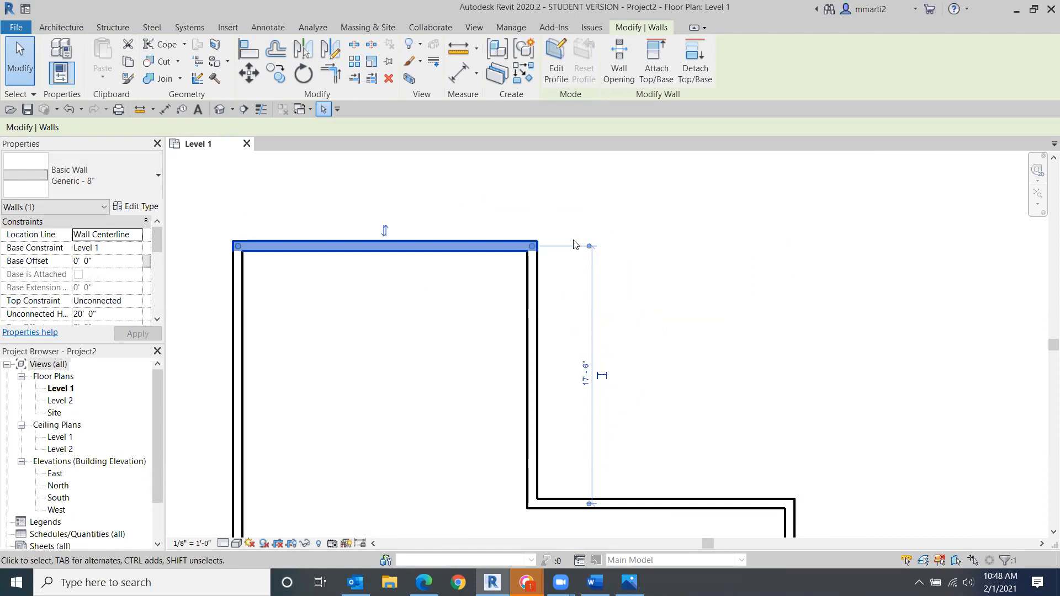
pyautogui.scroll(3, 578, 250)
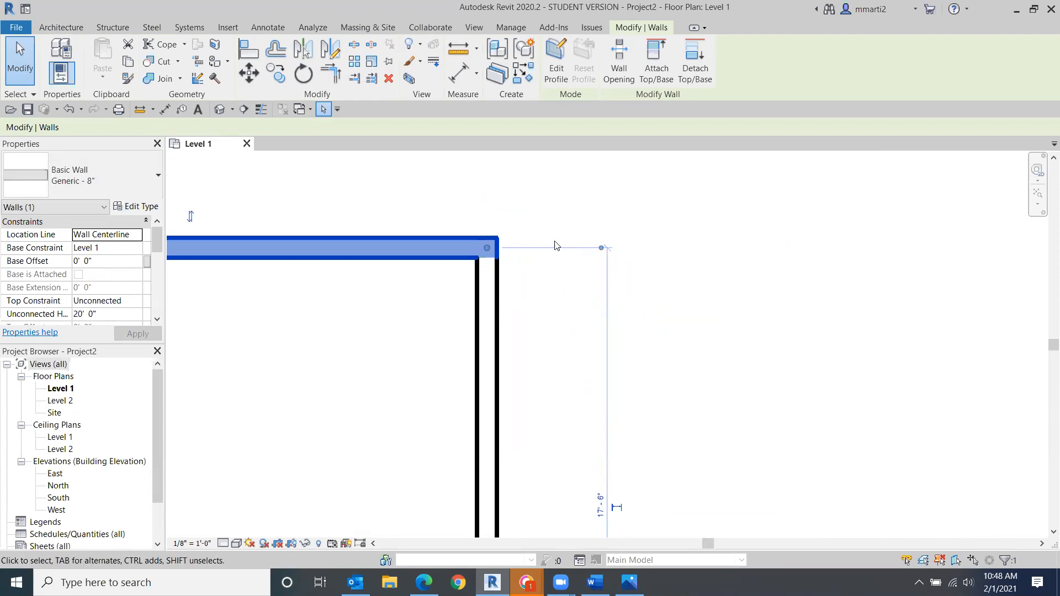
pyautogui.scroll(-1, 551, 304)
pyautogui.moveTo(551, 304); pyautogui.dragTo(540, 106, button='middle')
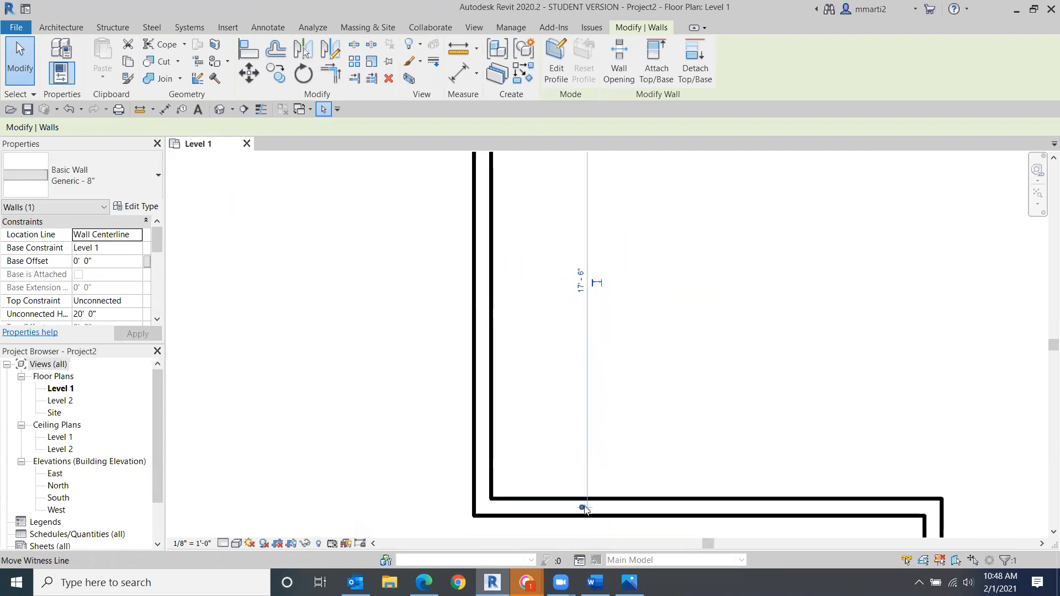
pyautogui.moveTo(584, 355); pyautogui.dragTo(557, 440, button='middle')
pyautogui.scroll(-2, 546, 440)
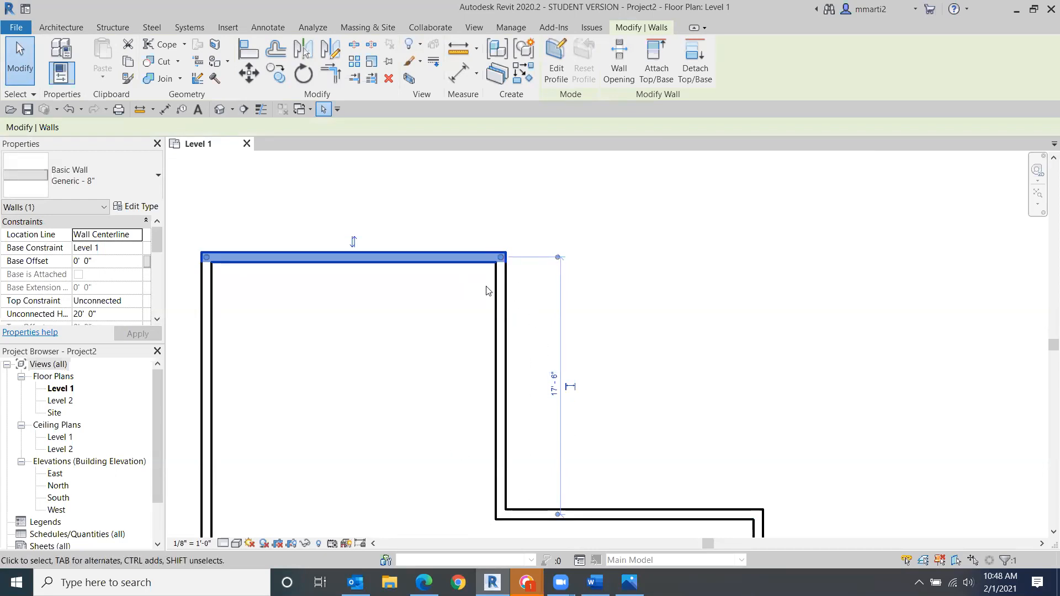
# - Cycle the top wall's temporary dimension witness line between the wall faces and centerline
pyautogui.scroll(2, 546, 267)
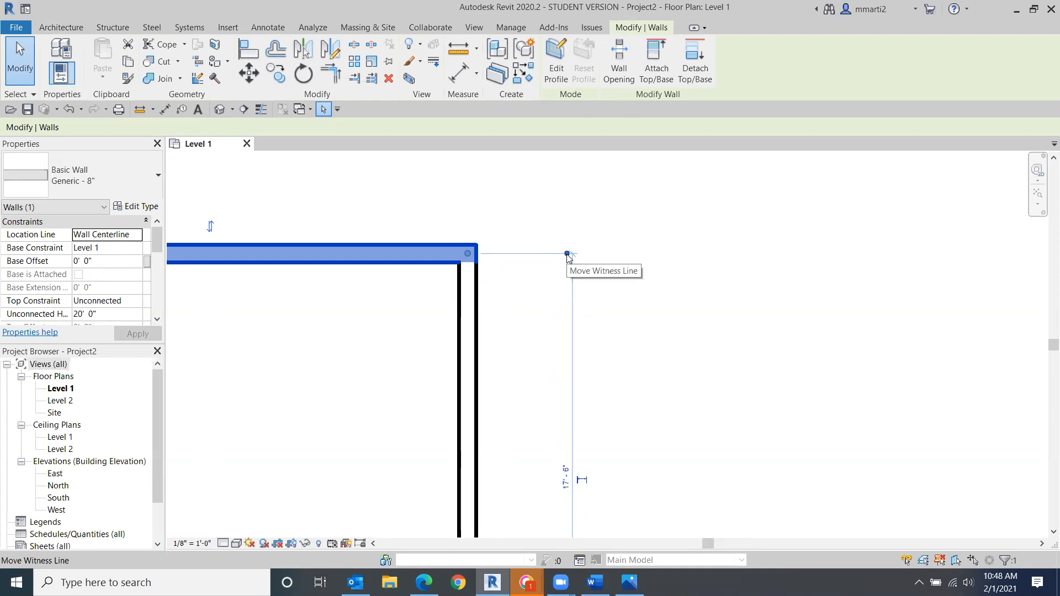
pyautogui.moveTo(568, 257); pyautogui.dragTo(569, 266)
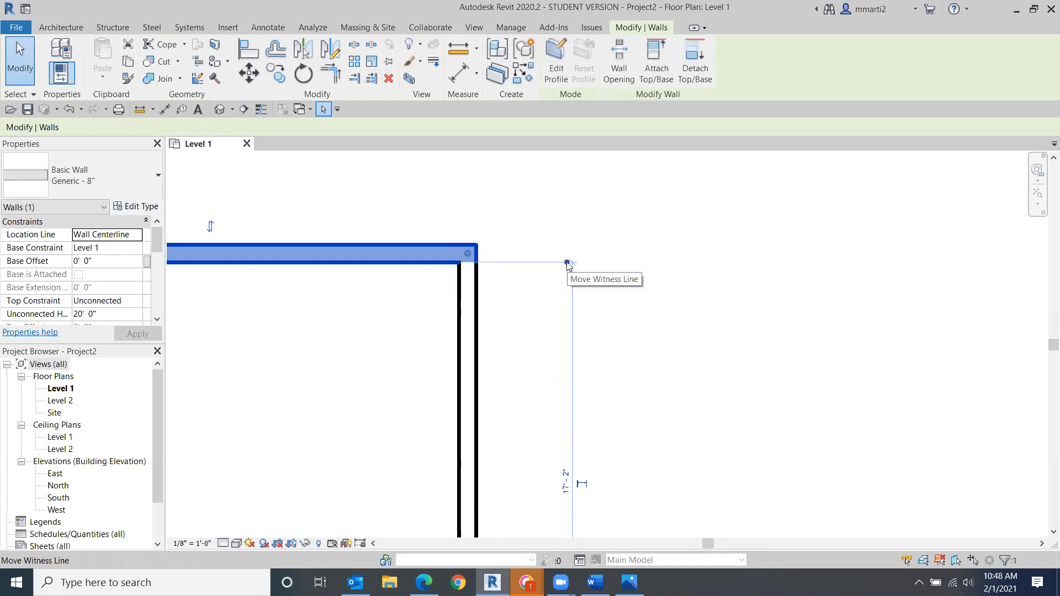
pyautogui.click(569, 265)
pyautogui.click(568, 246)
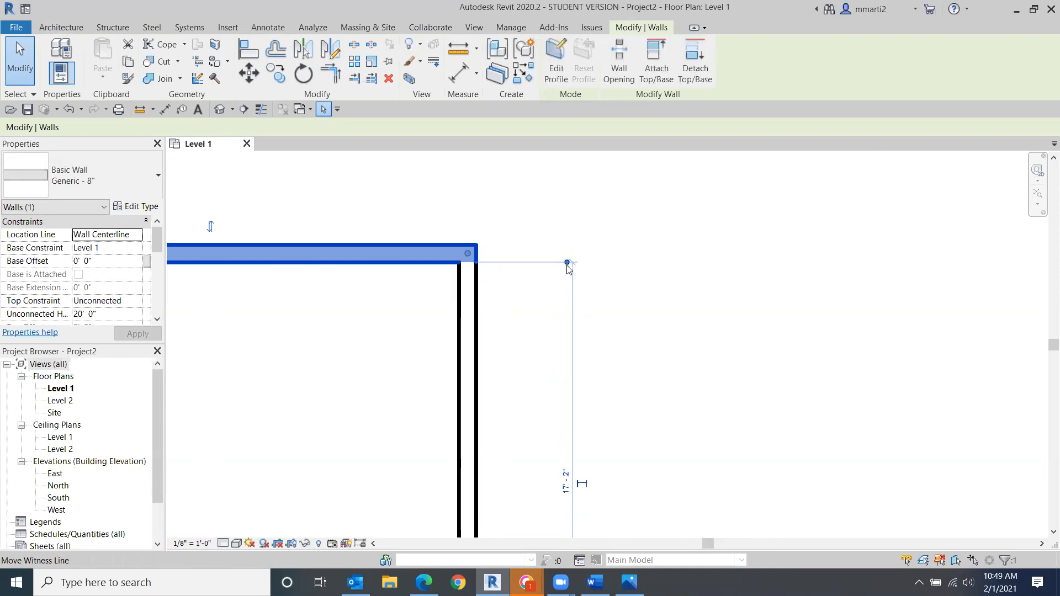
pyautogui.click(568, 266)
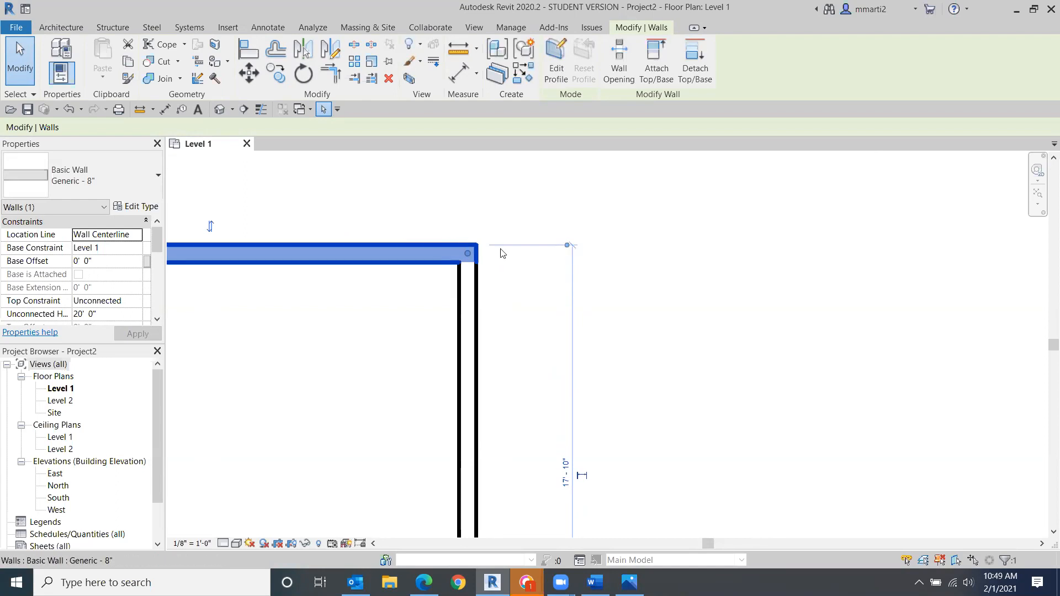
pyautogui.click(568, 246)
pyautogui.moveTo(569, 253); pyautogui.dragTo(468, 271)
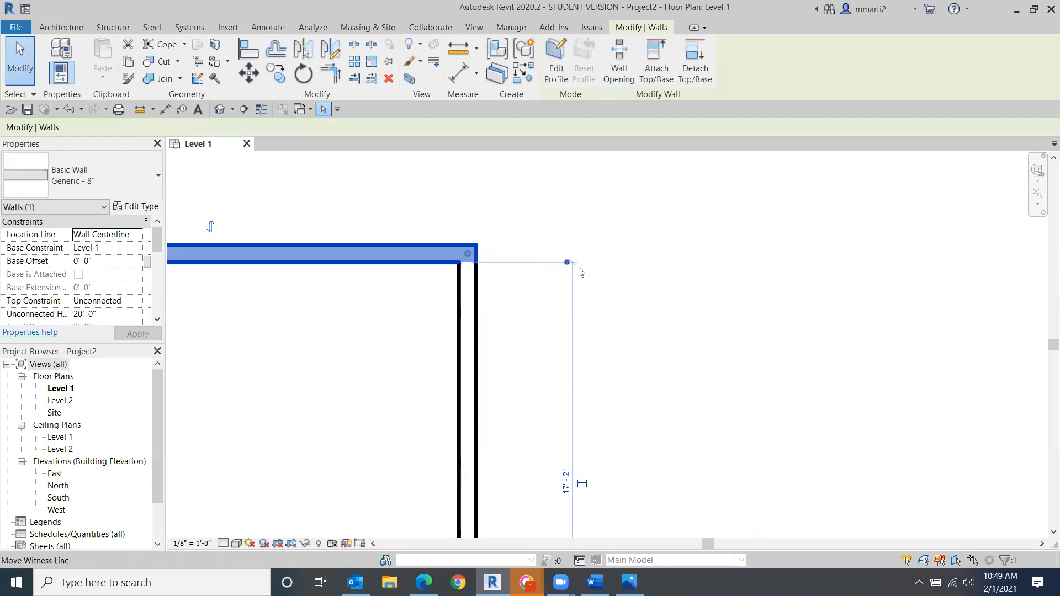
pyautogui.moveTo(568, 263); pyautogui.dragTo(460, 244)
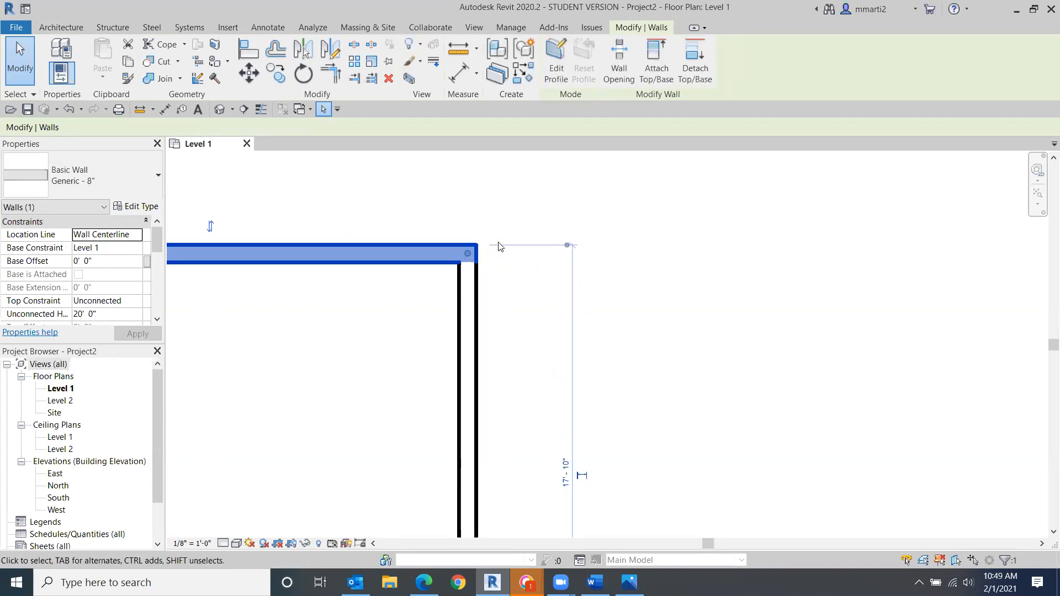
pyautogui.moveTo(537, 256); pyautogui.dragTo(479, 49, button='middle')
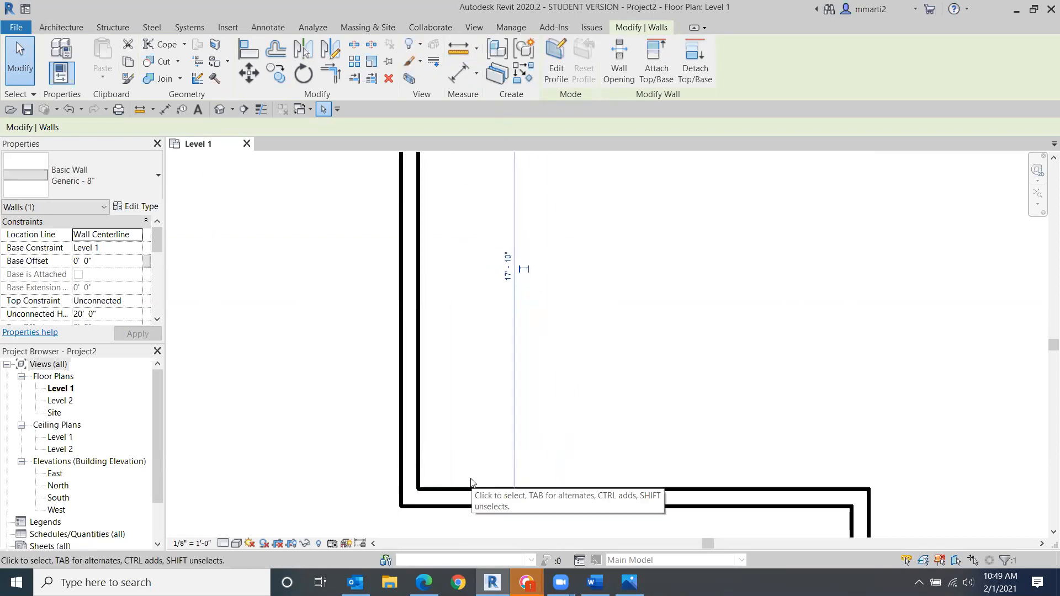
pyautogui.moveTo(508, 498); pyautogui.dragTo(512, 489)
pyautogui.scroll(-2, 519, 467)
pyautogui.moveTo(640, 348); pyautogui.dragTo(643, 390, button='middle')
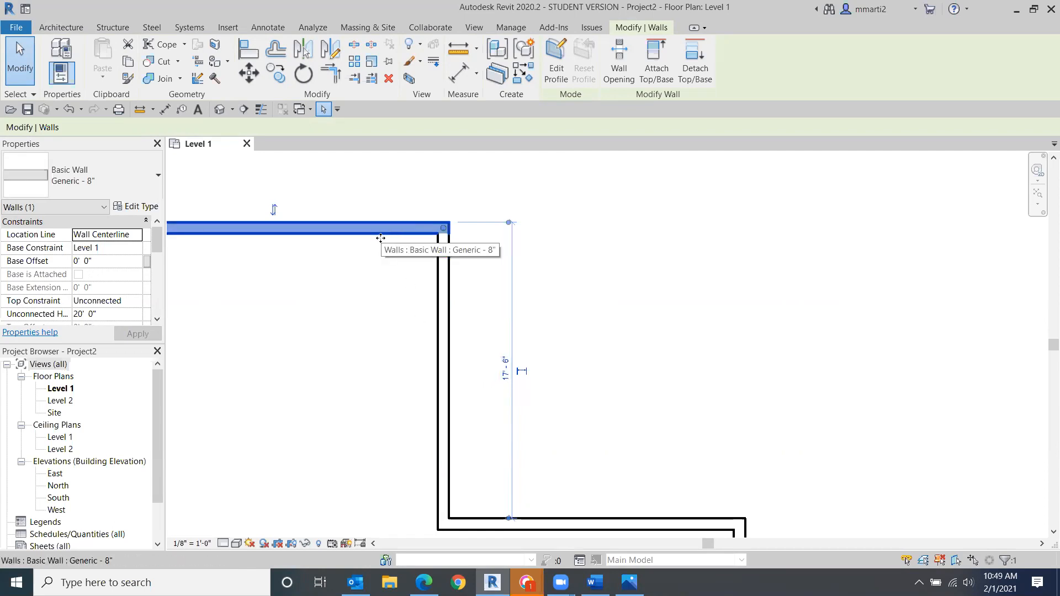
# - Set the top wall's temporary dimension to the wall below to 12' 2"
pyautogui.click(505, 383)
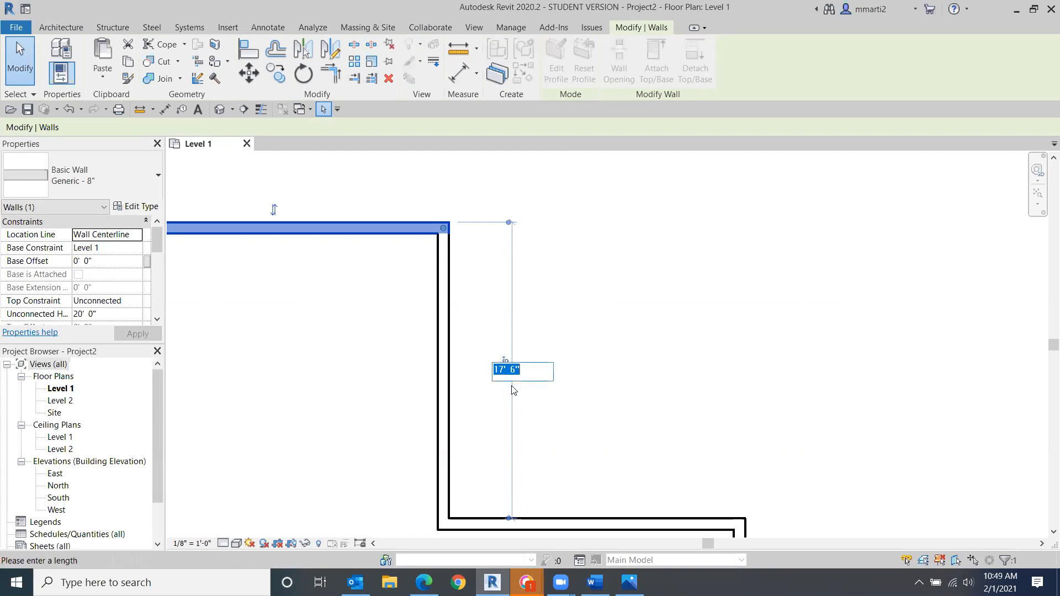
pyautogui.write('6')
pyautogui.press('Return')
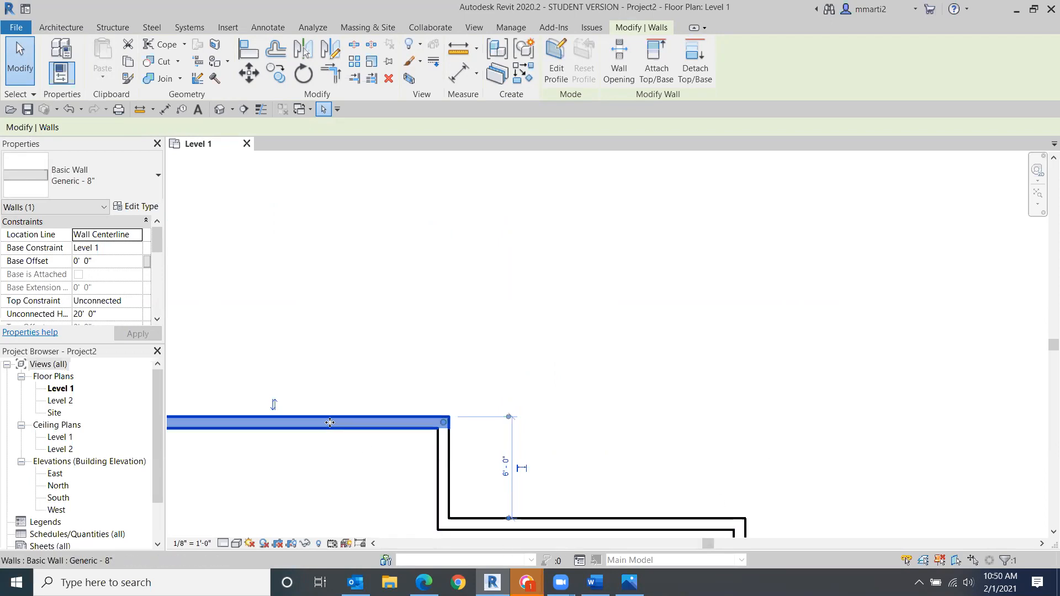
pyautogui.click(506, 470)
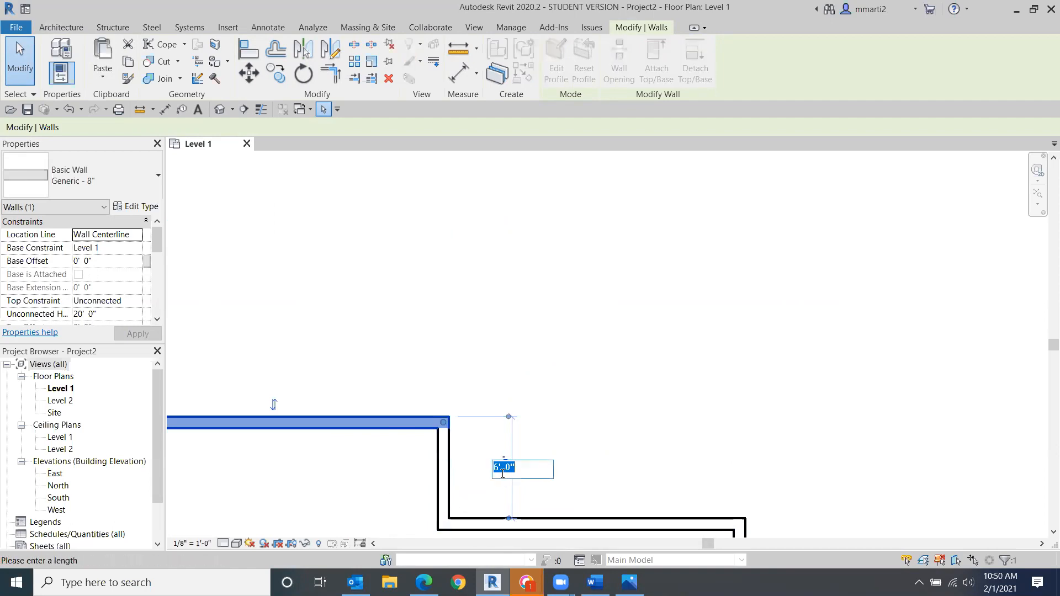
pyautogui.write('1')
pyautogui.write("2' - 2")
pyautogui.press('Return')
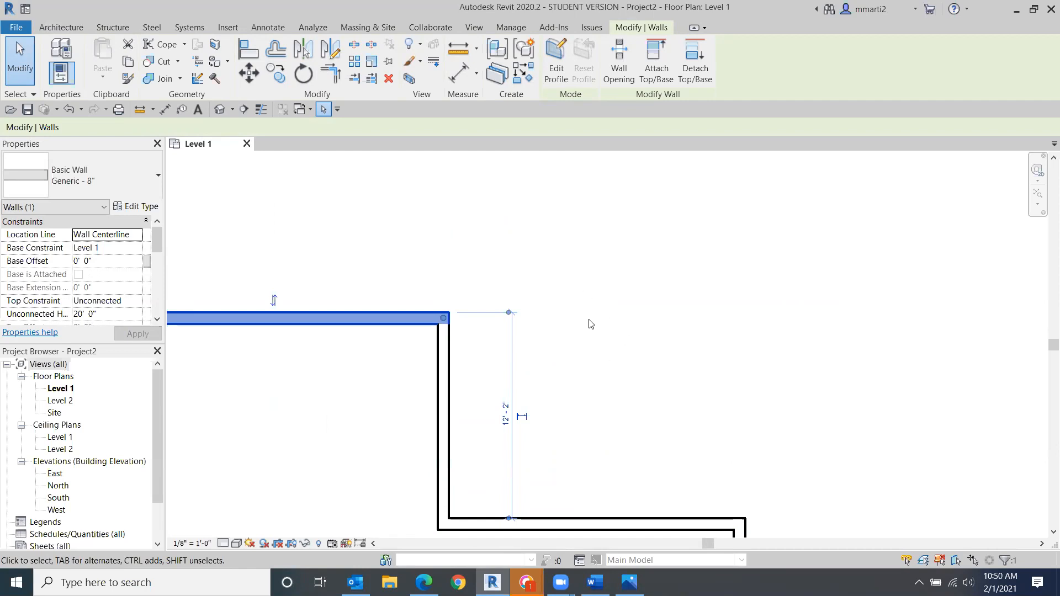
# - Make the 12' 2" temporary dimension permanent and lock it
pyautogui.click(524, 418)
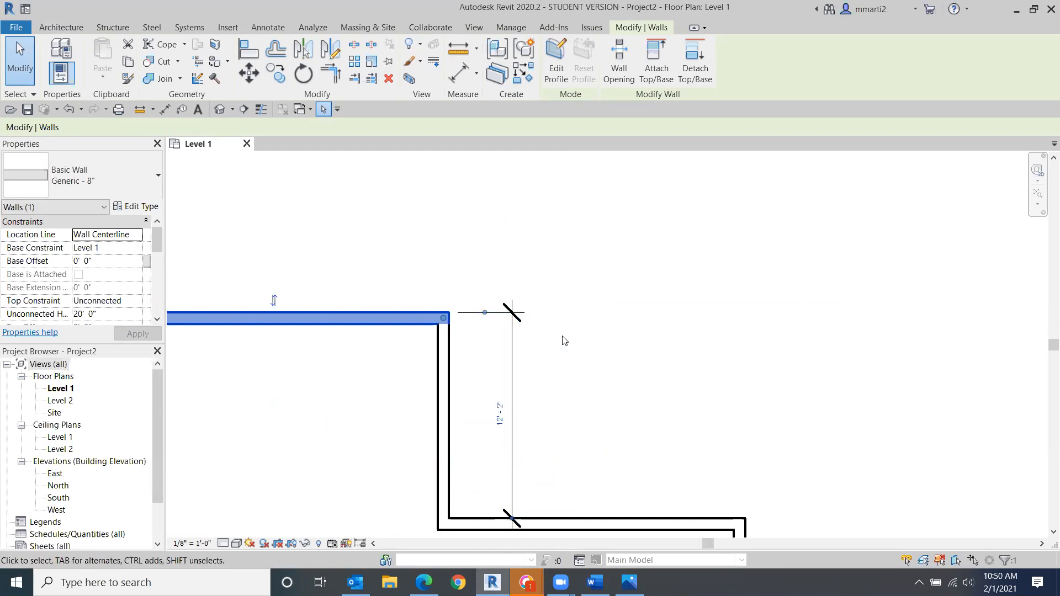
pyautogui.click(513, 390)
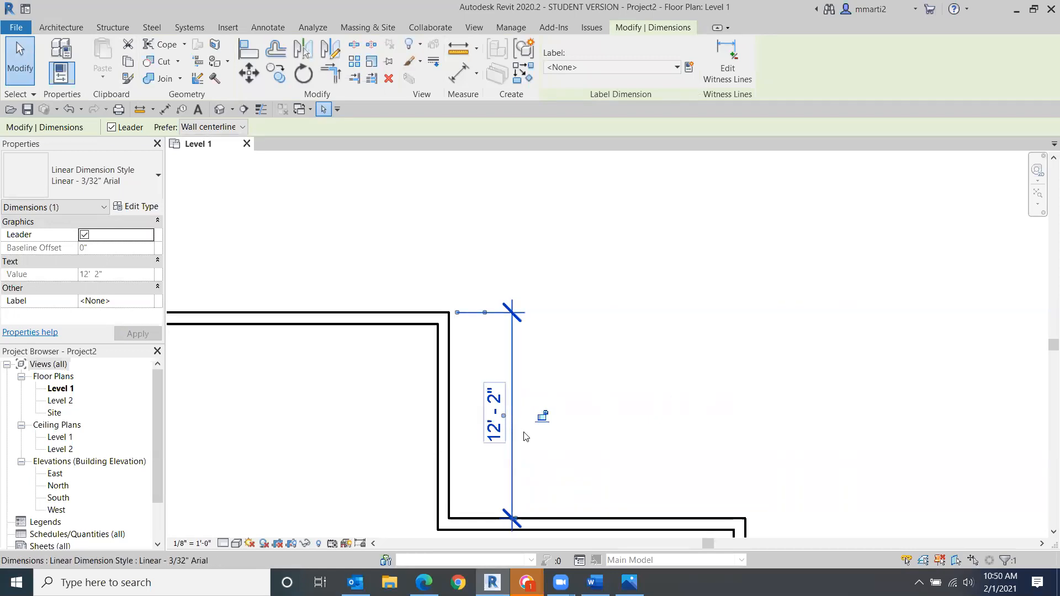
pyautogui.click(541, 417)
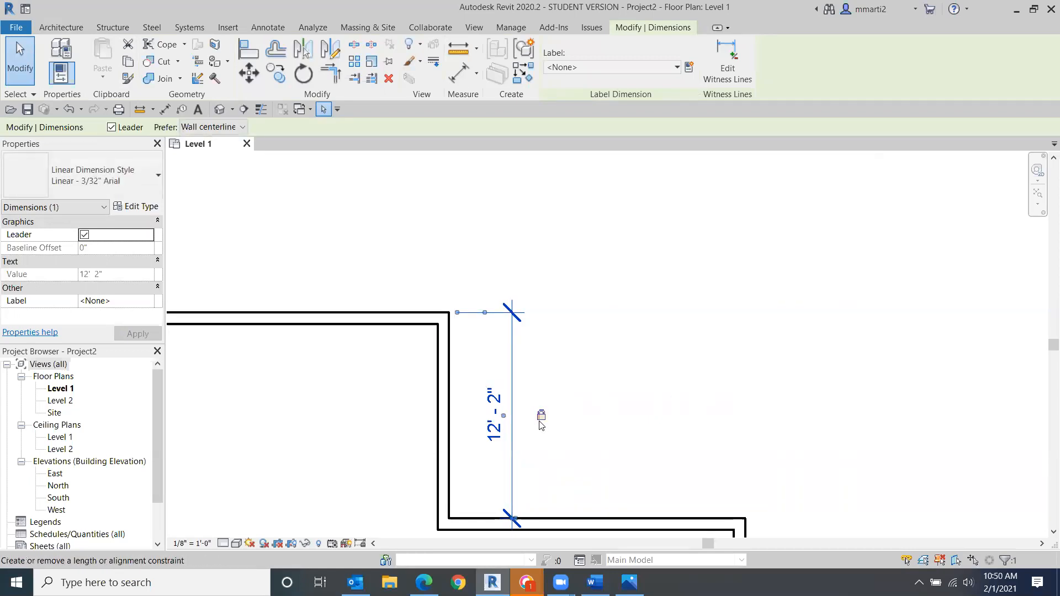
# - Move the top wall upward, undo the move, and move it upward again with the locked dimension
pyautogui.moveTo(386, 315); pyautogui.dragTo(396, 278)
pyautogui.hotkey('ctrl', 'z')
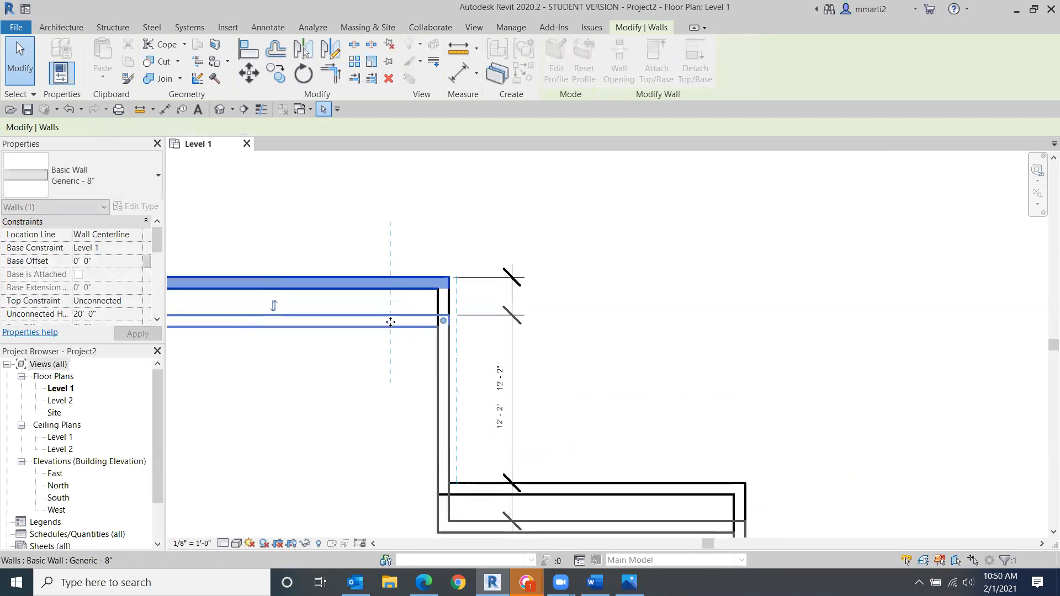
pyautogui.moveTo(386, 326); pyautogui.dragTo(387, 281)
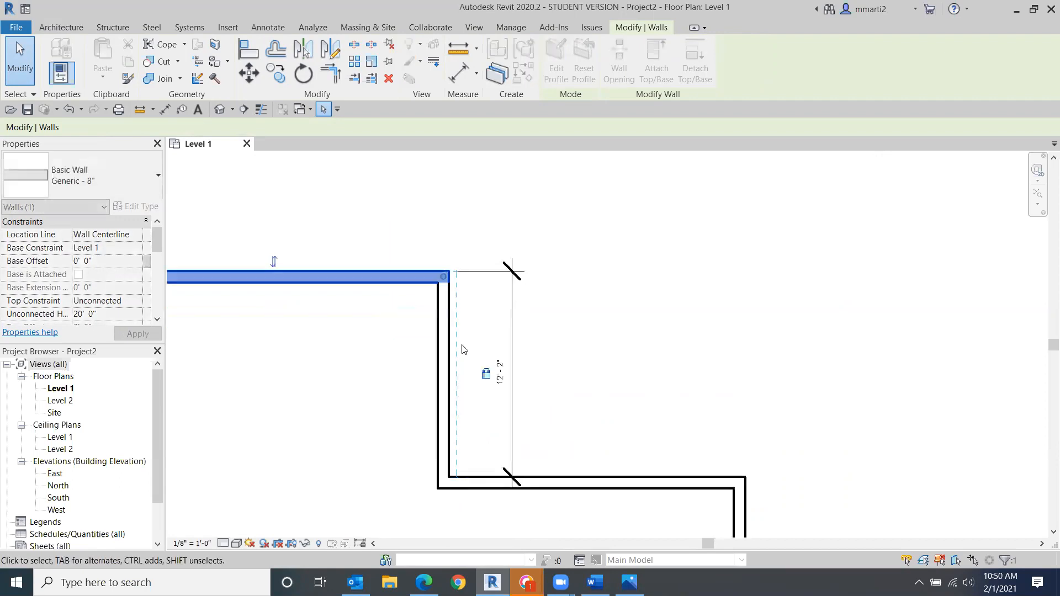
# - Drag the top wall further upward so the locked lower wall follows it
pyautogui.scroll(-1, 669, 331)
pyautogui.moveTo(667, 322); pyautogui.dragTo(661, 439, button='middle')
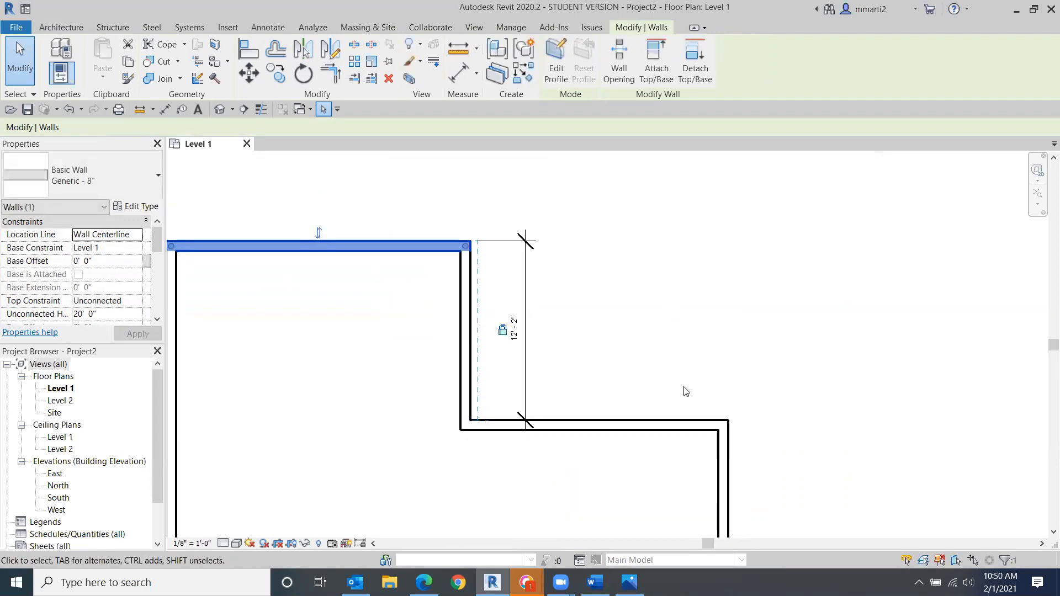
pyautogui.moveTo(727, 451)
pyautogui.mouseDown()
pyautogui.moveTo(624, 460)
pyautogui.moveTo(727, 451)
pyautogui.mouseUp()
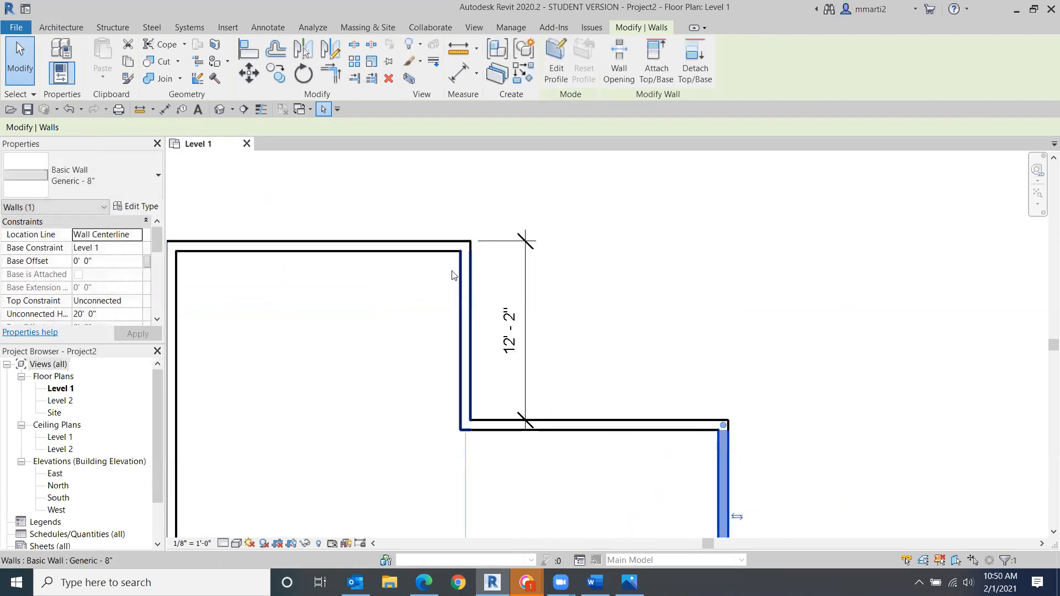
pyautogui.click(381, 241)
pyautogui.moveTo(381, 241); pyautogui.dragTo(388, 199)
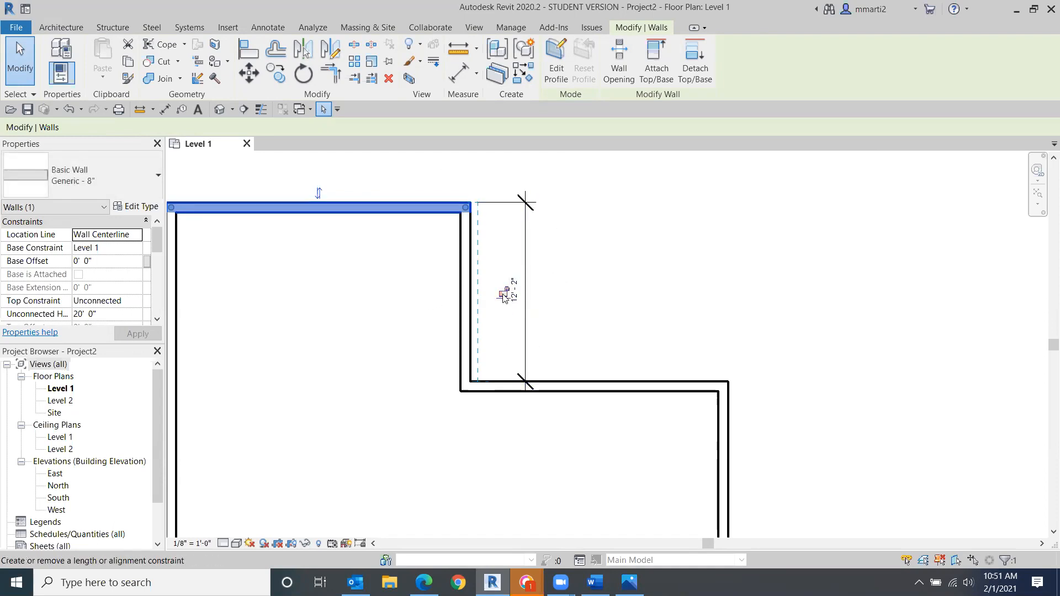
# - Delete the locked permanent dimension, keeping the lock constraint on the walls
pyautogui.click(627, 280)
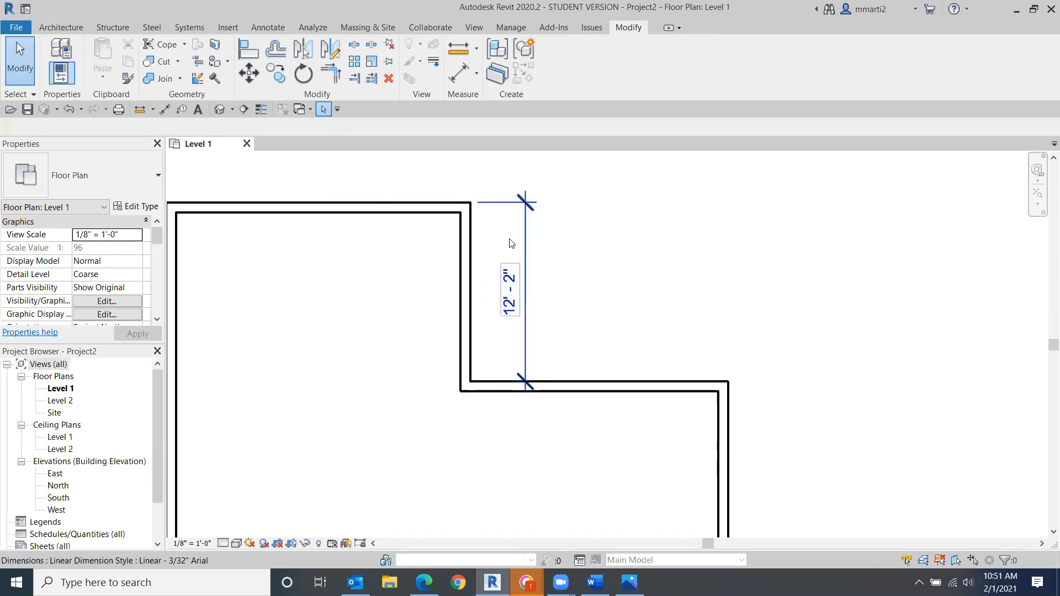
pyautogui.click(523, 238)
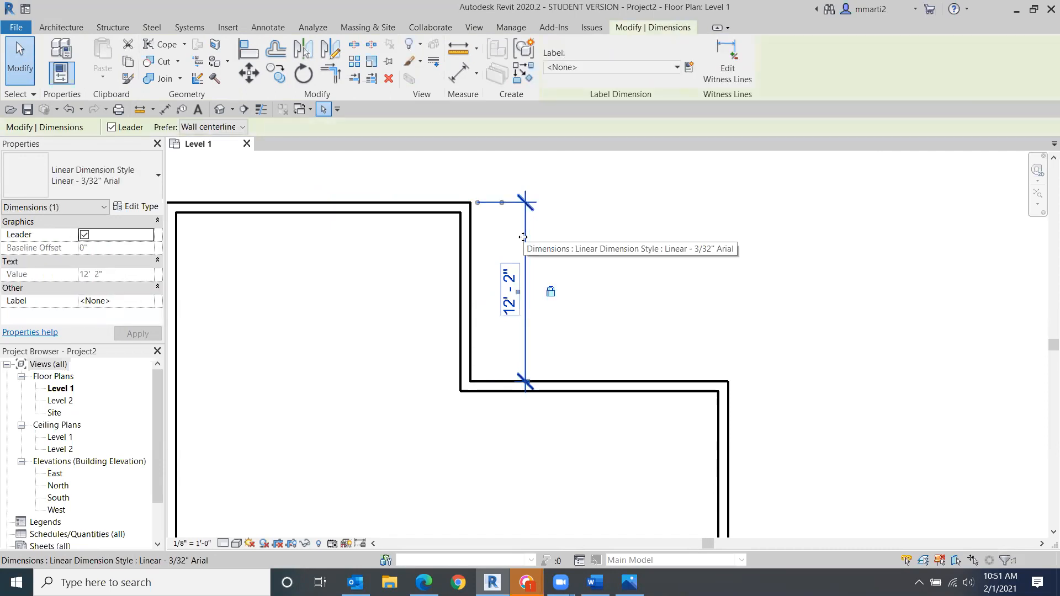
pyautogui.press('Delete')
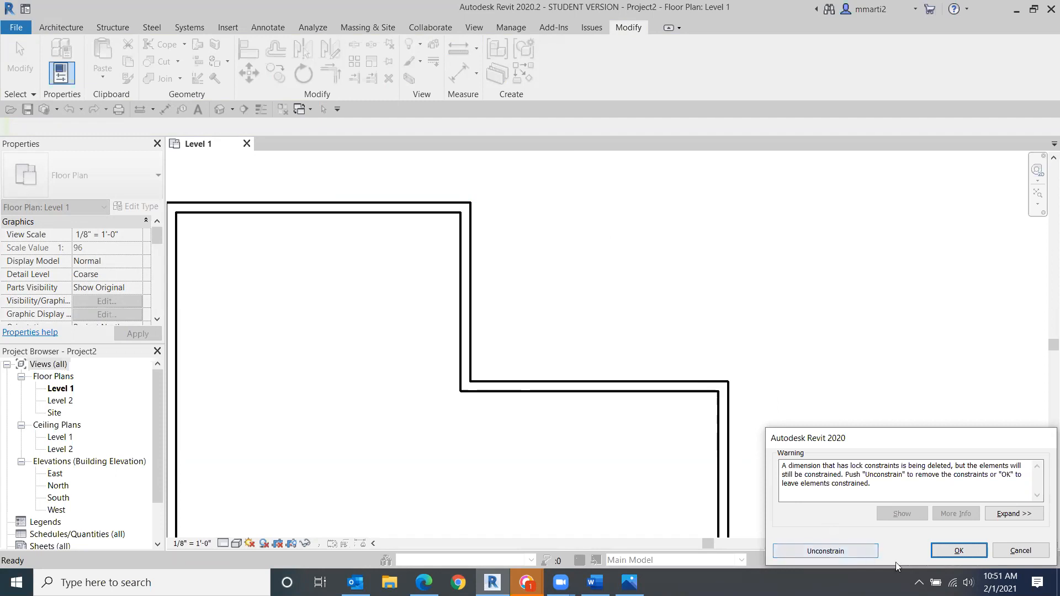
pyautogui.click(974, 553)
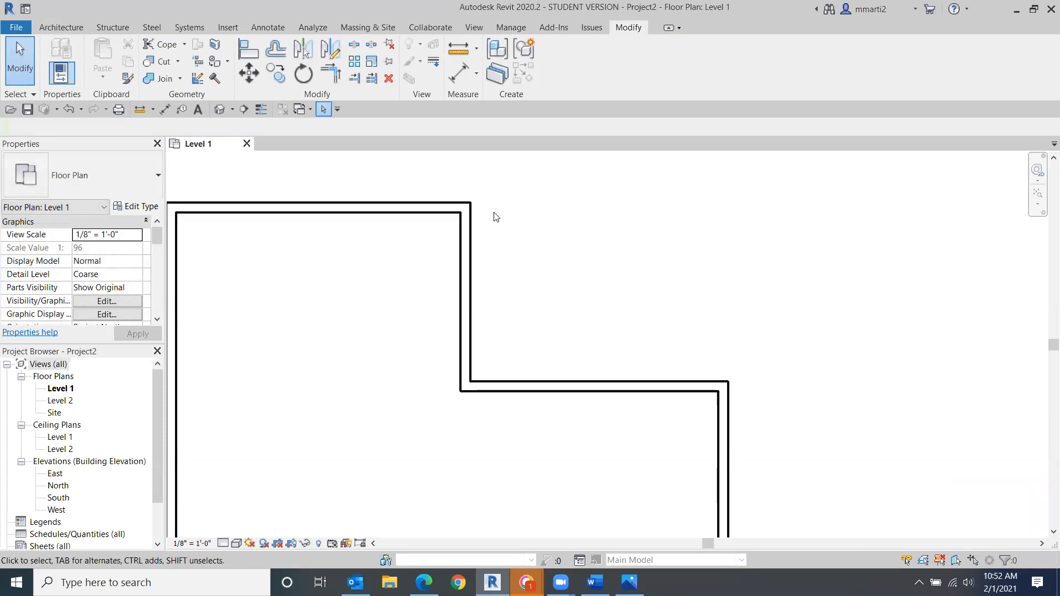
pyautogui.moveTo(388, 207); pyautogui.dragTo(402, 229)
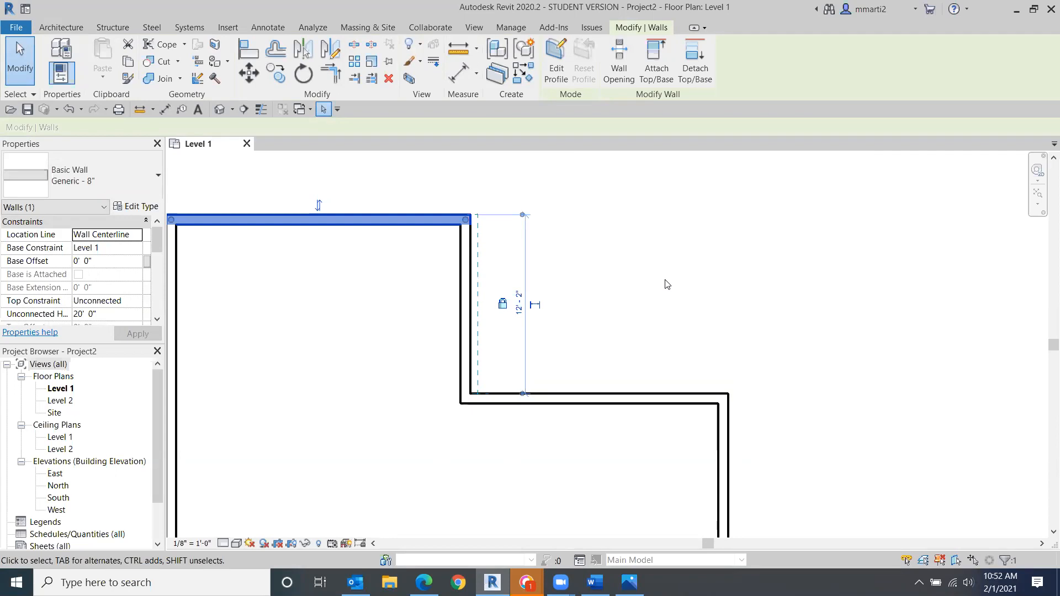
pyautogui.press('Escape')
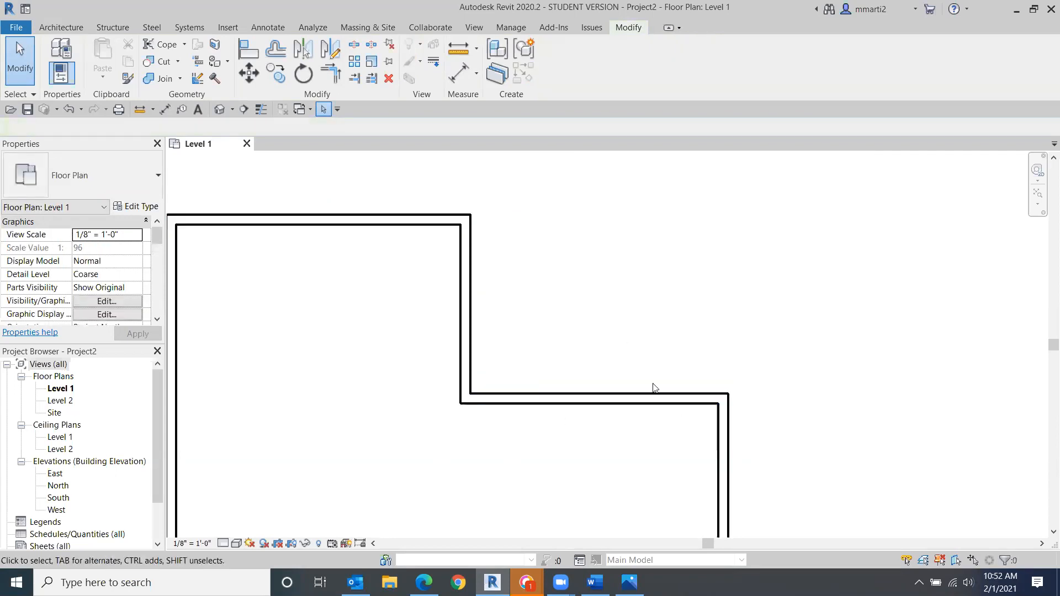
# - Select the bump-out's right and left walls to examine their temporary dimensions
pyautogui.moveTo(665, 443); pyautogui.dragTo(627, 311, button='middle')
pyautogui.scroll(-1, 639, 365)
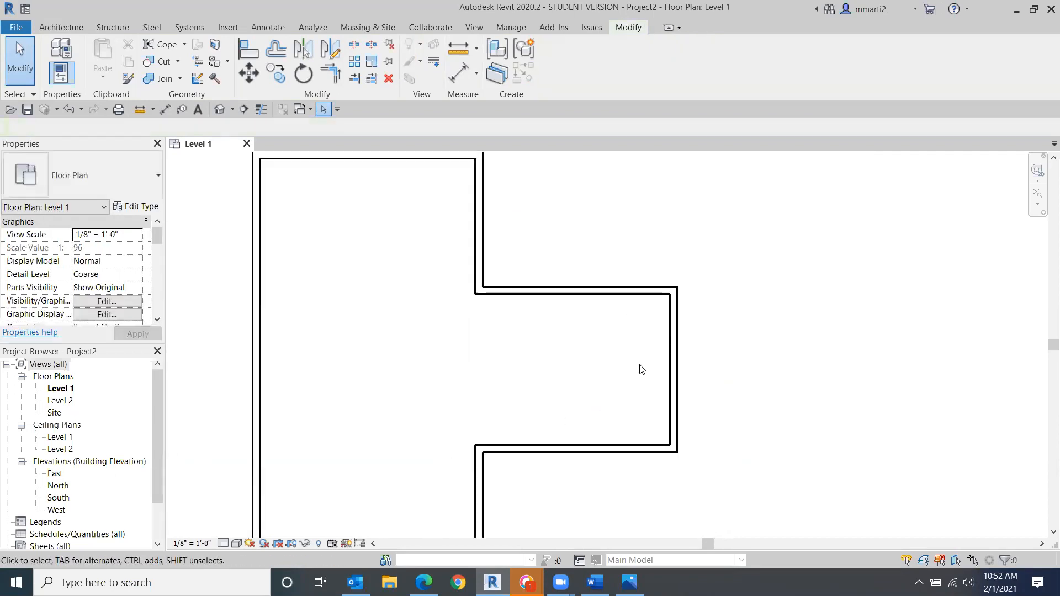
pyautogui.click(675, 373)
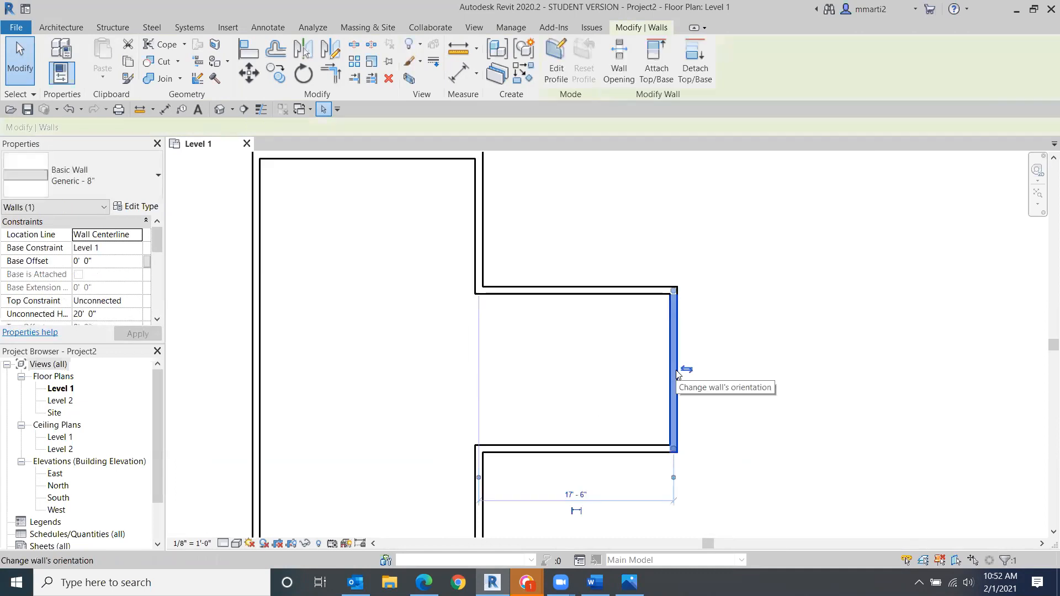
pyautogui.moveTo(677, 374); pyautogui.dragTo(736, 299, button='middle')
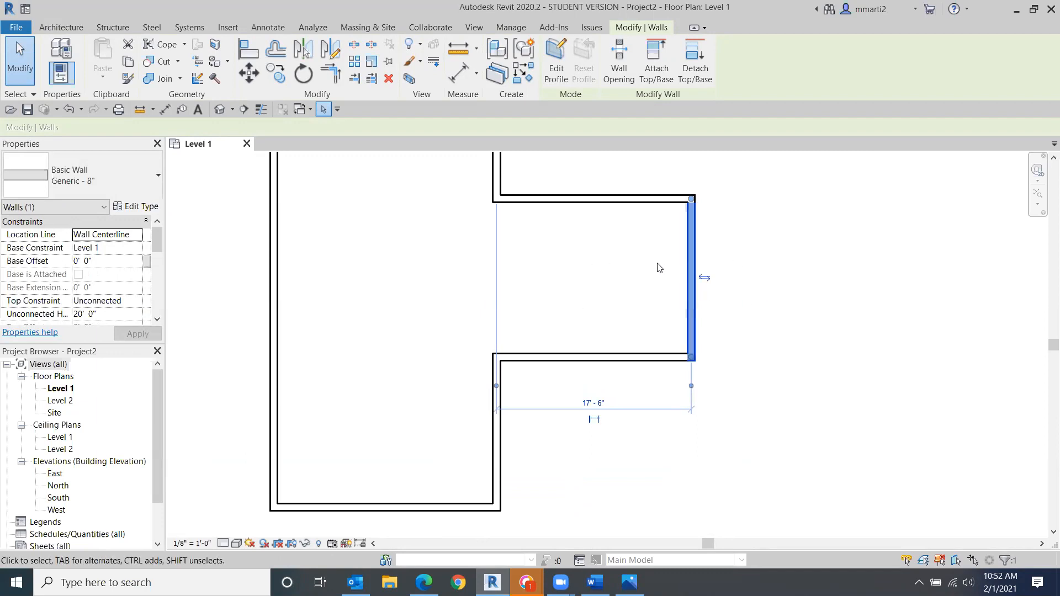
pyautogui.click(503, 449)
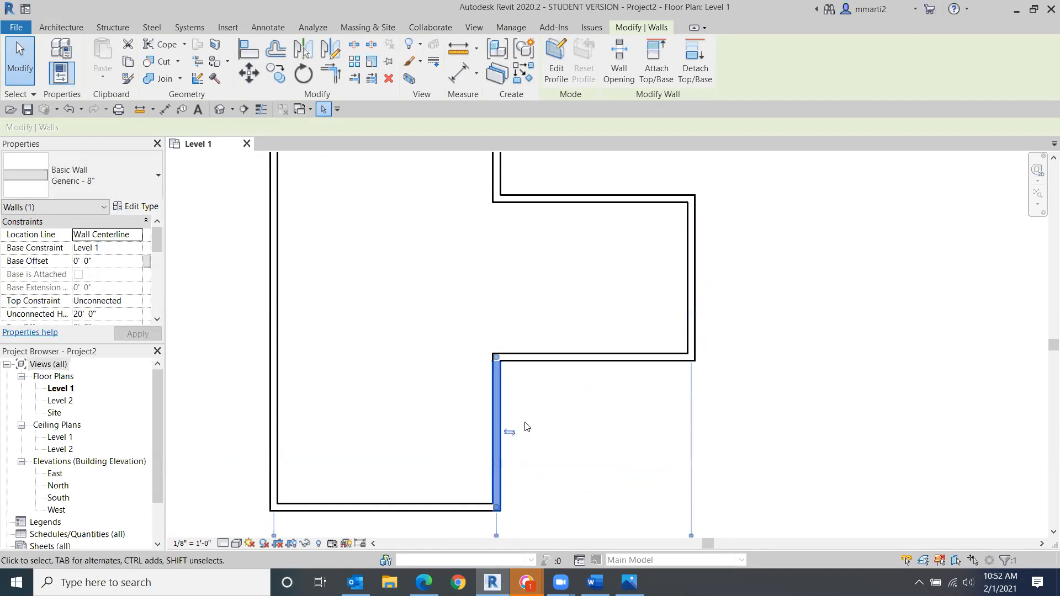
pyautogui.moveTo(527, 426); pyautogui.dragTo(495, 351, button='middle')
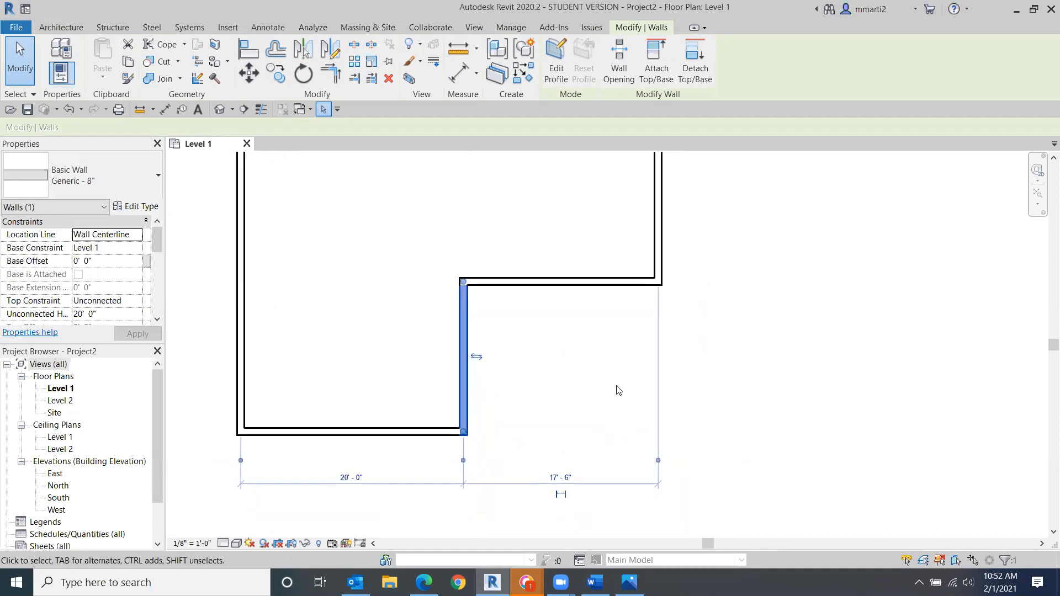
pyautogui.moveTo(623, 353); pyautogui.dragTo(633, 417, button='middle')
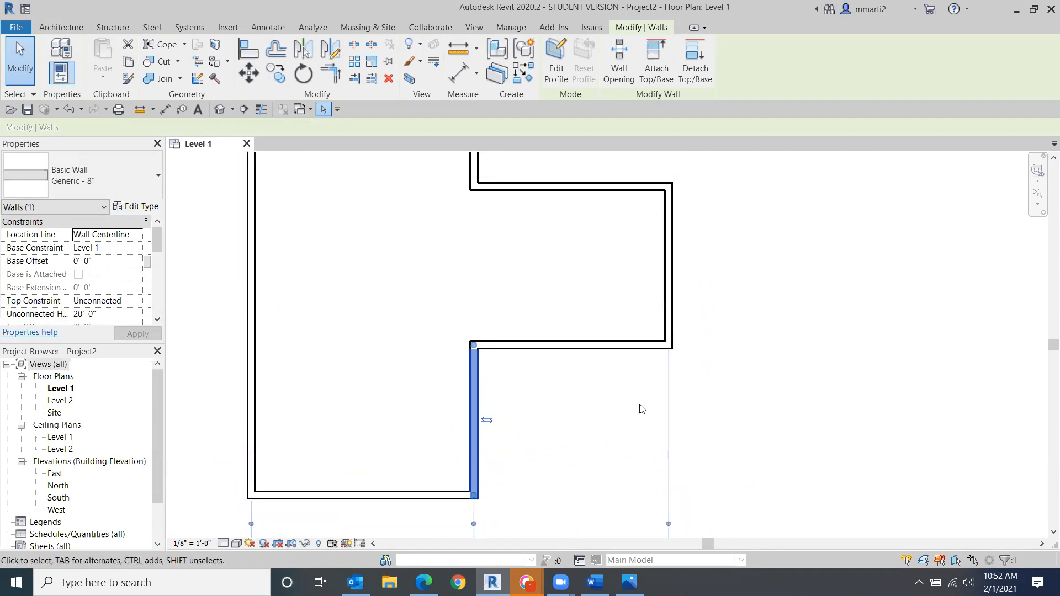
# - Select the bump-out's right wall, move its temporary dimension's witness lines onto the walls, and set the bump-out's depth to 10'
pyautogui.click(672, 282)
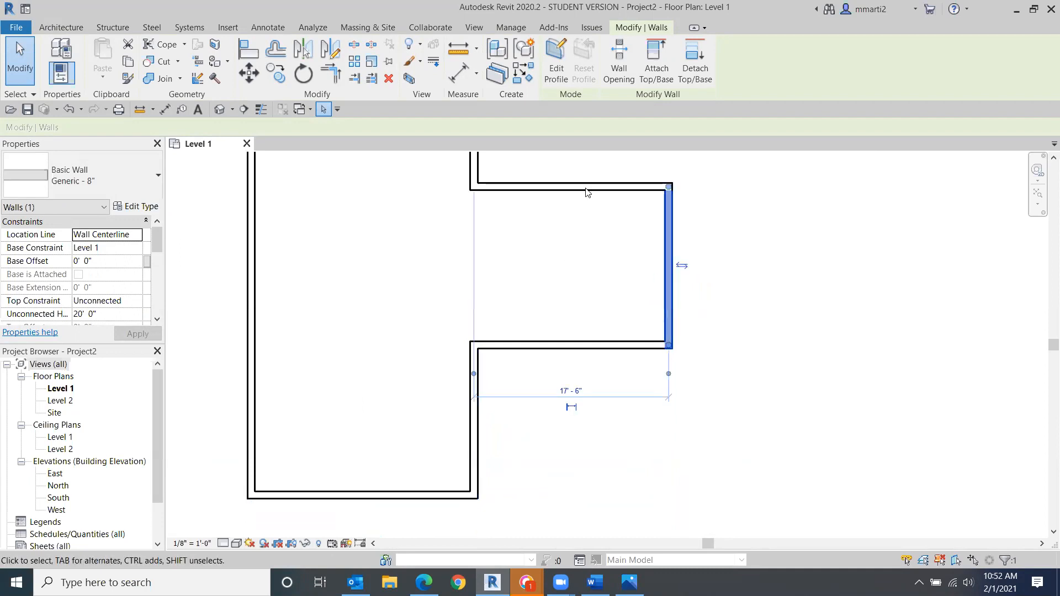
pyautogui.moveTo(587, 194); pyautogui.dragTo(589, 273, button='middle')
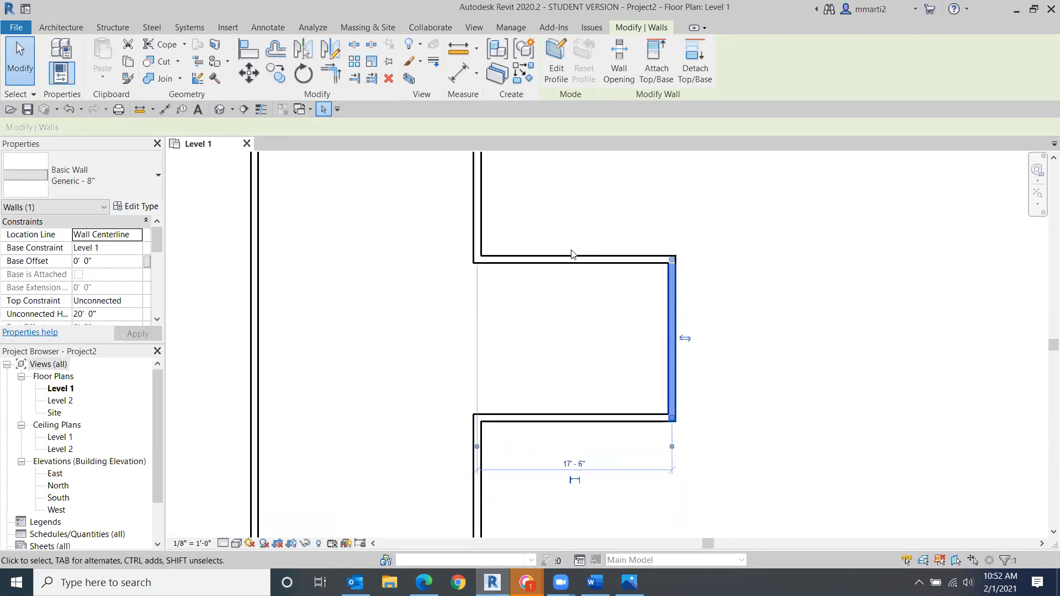
pyautogui.click(477, 448)
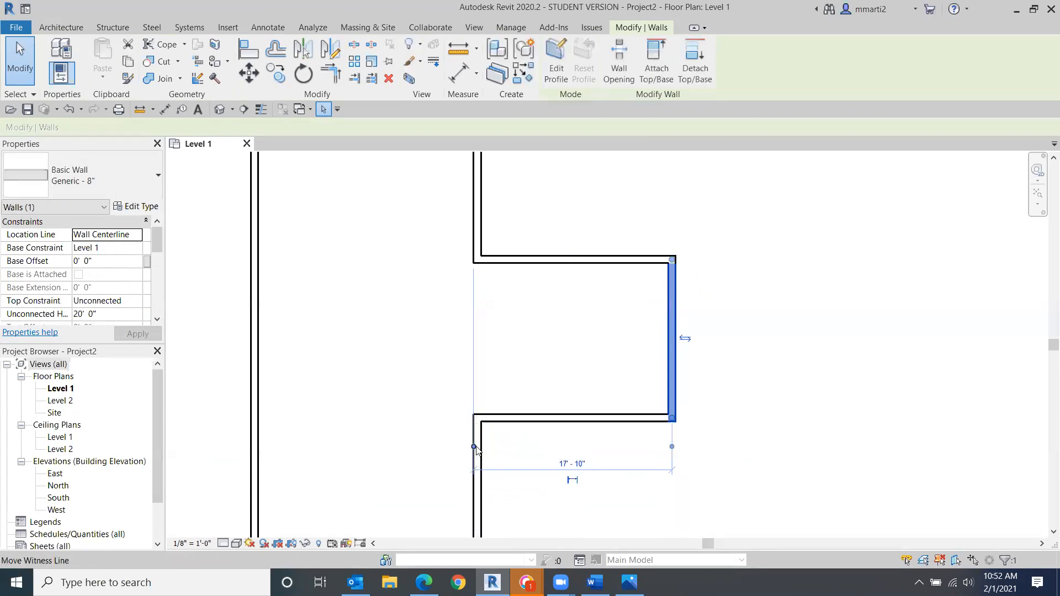
pyautogui.click(474, 448)
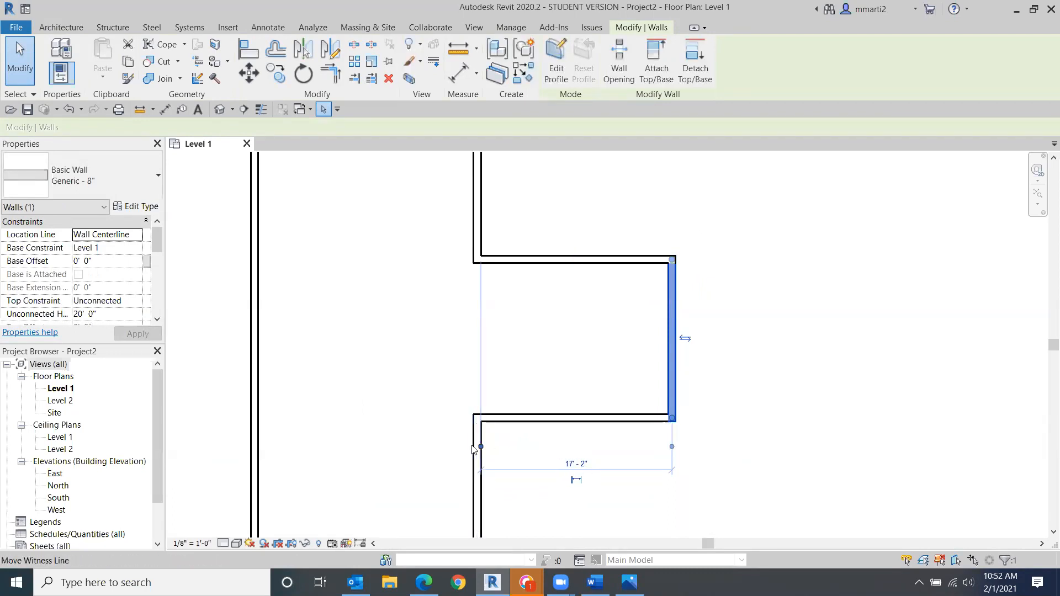
pyautogui.click(671, 448)
pyautogui.click(669, 446)
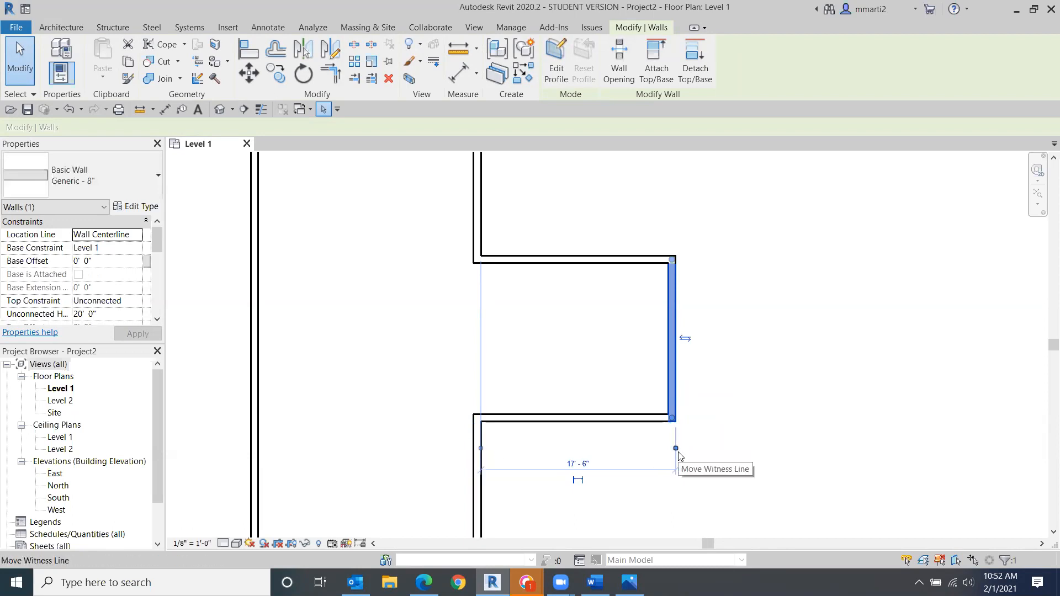
pyautogui.click(571, 466)
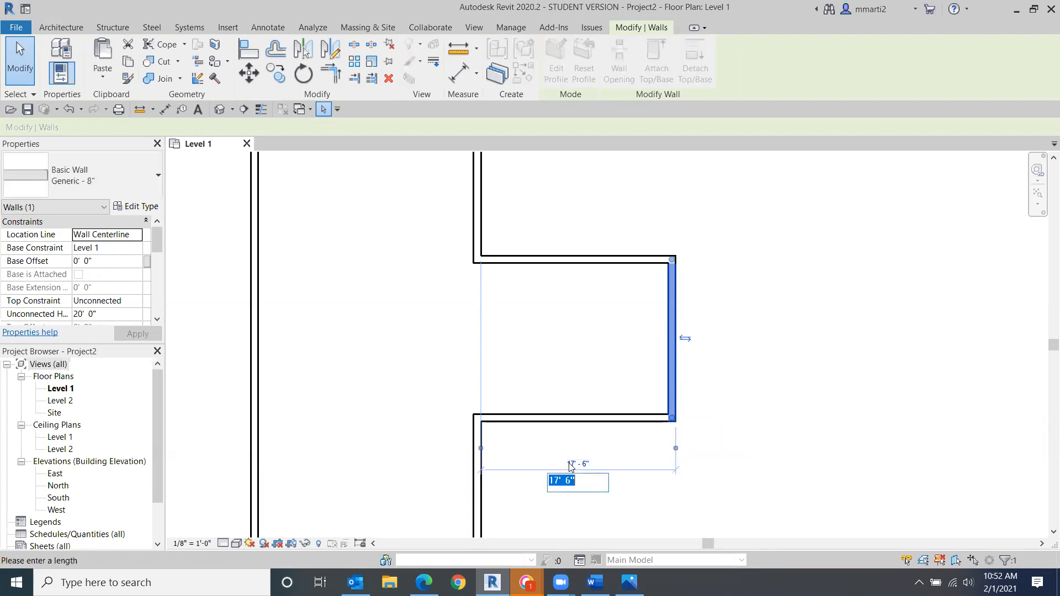
pyautogui.write('10')
pyautogui.press('Return')
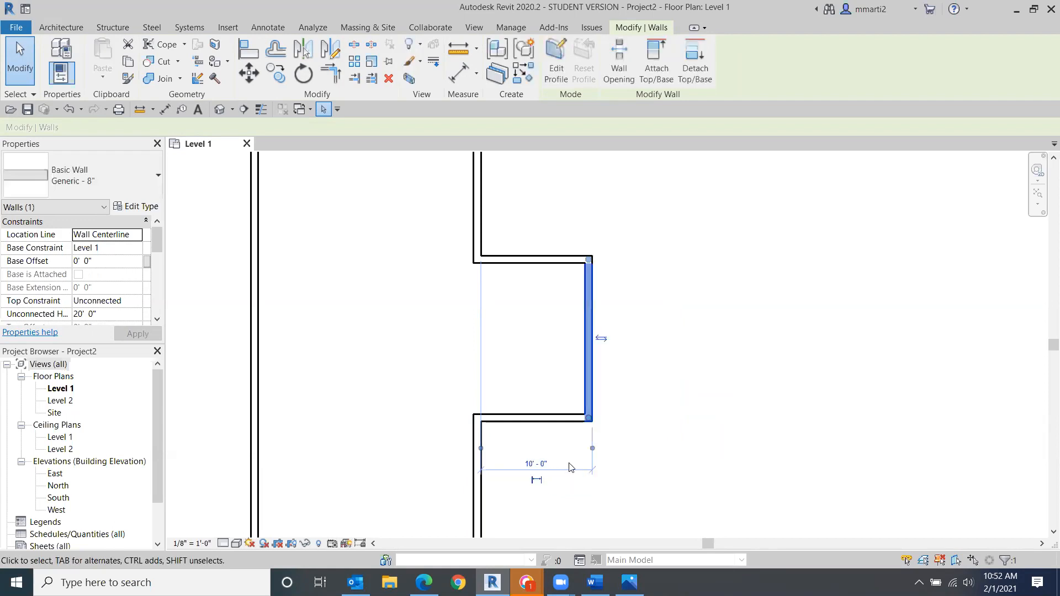
# - Convert the 10' temporary dimension into a permanent dimension and lock it
pyautogui.click(536, 480)
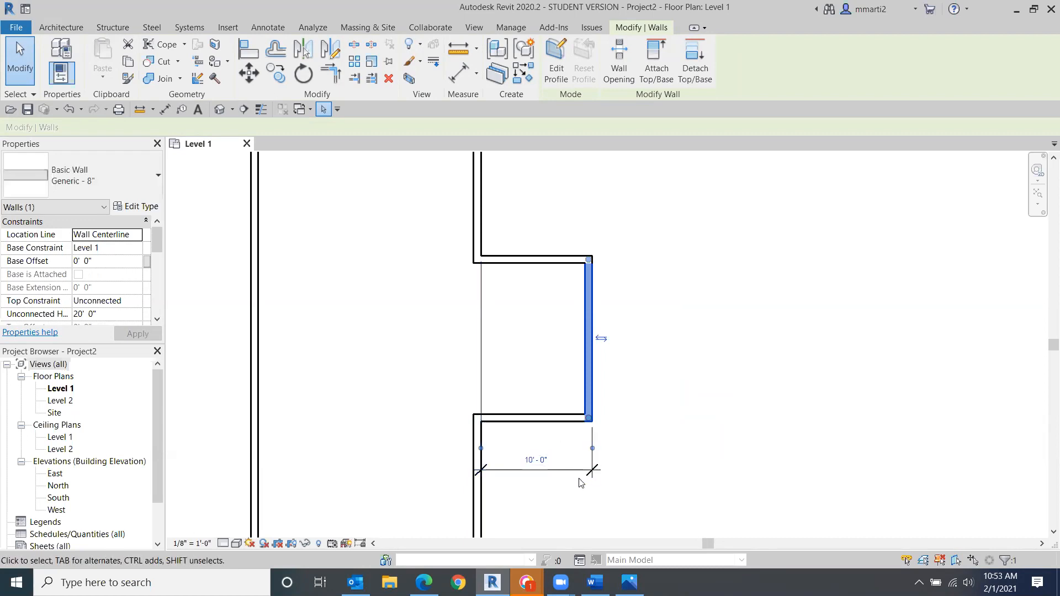
pyautogui.click(537, 470)
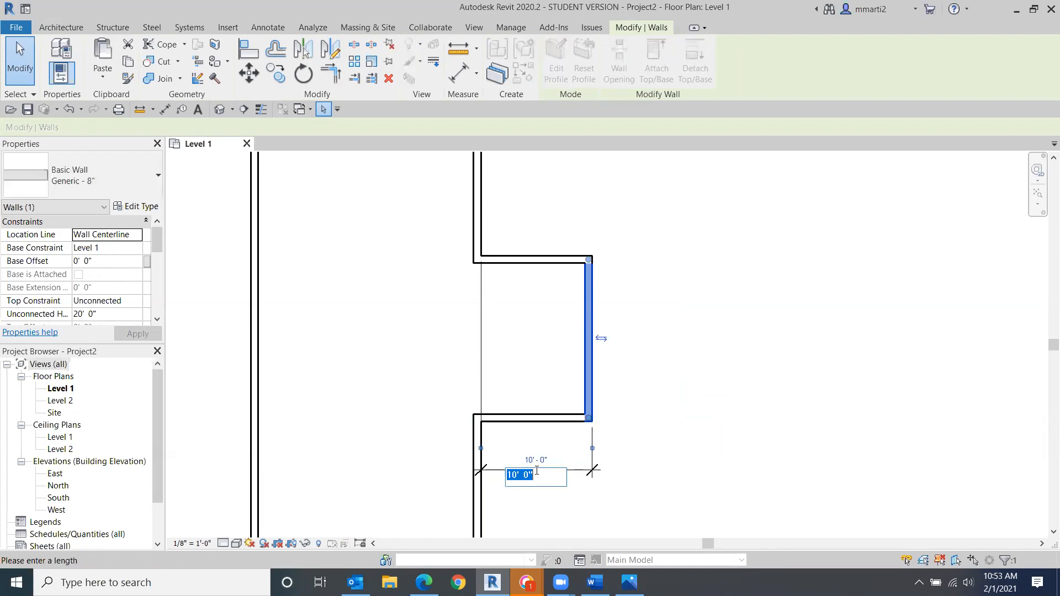
pyautogui.press('Escape')
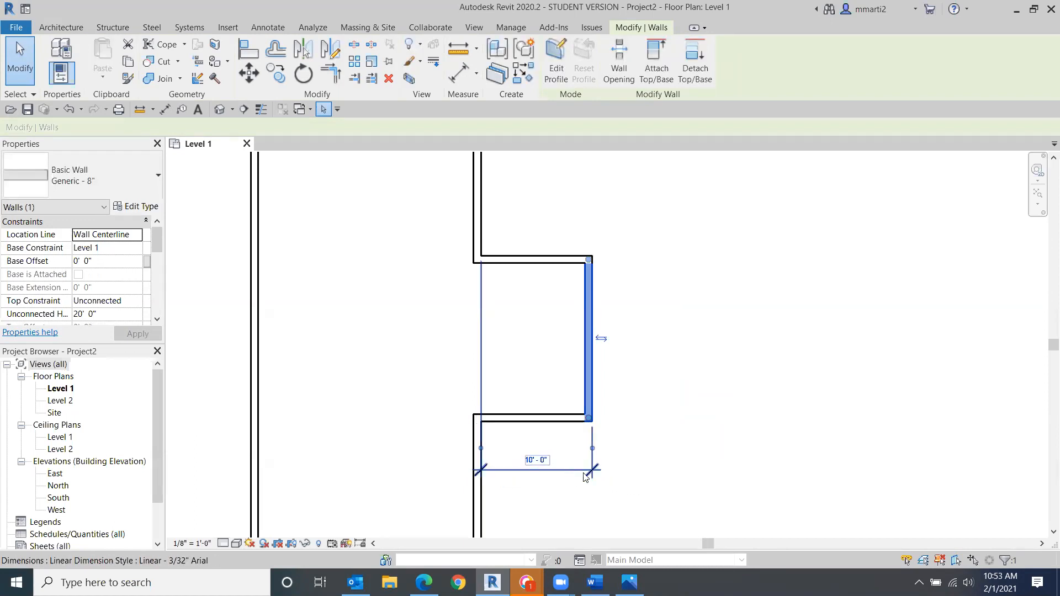
pyautogui.click(587, 475)
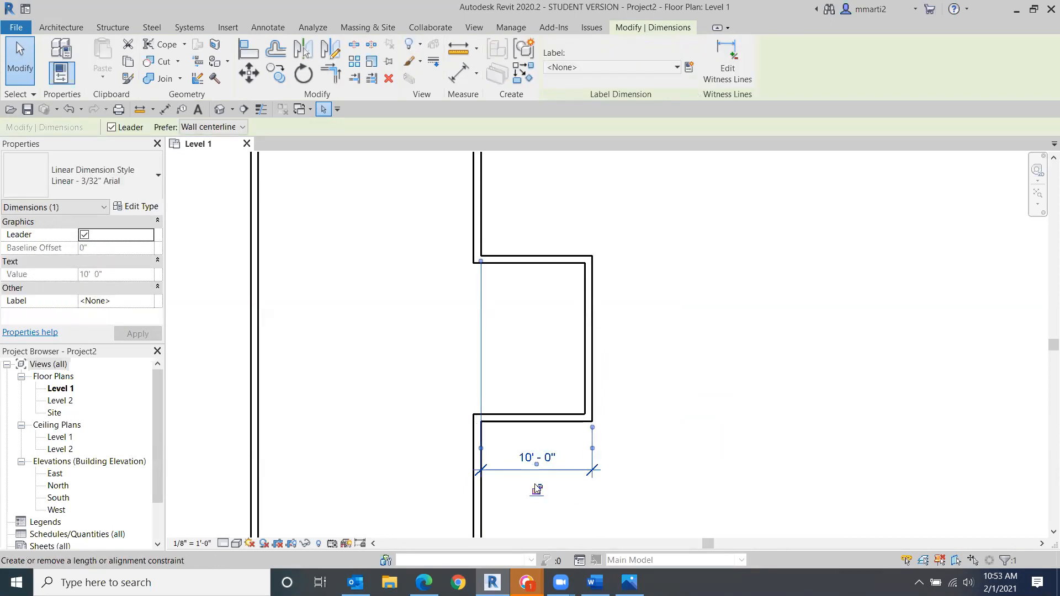
pyautogui.press('Escape')
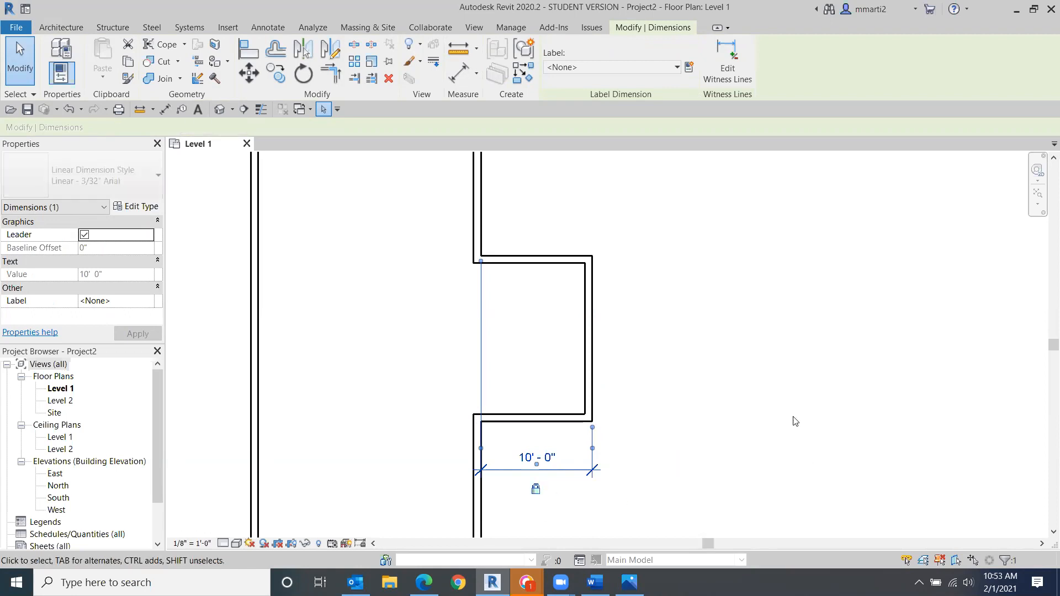
# - Drag the bump-out's right wall outward with the locked dimension, then undo the move
pyautogui.moveTo(591, 348); pyautogui.dragTo(663, 351)
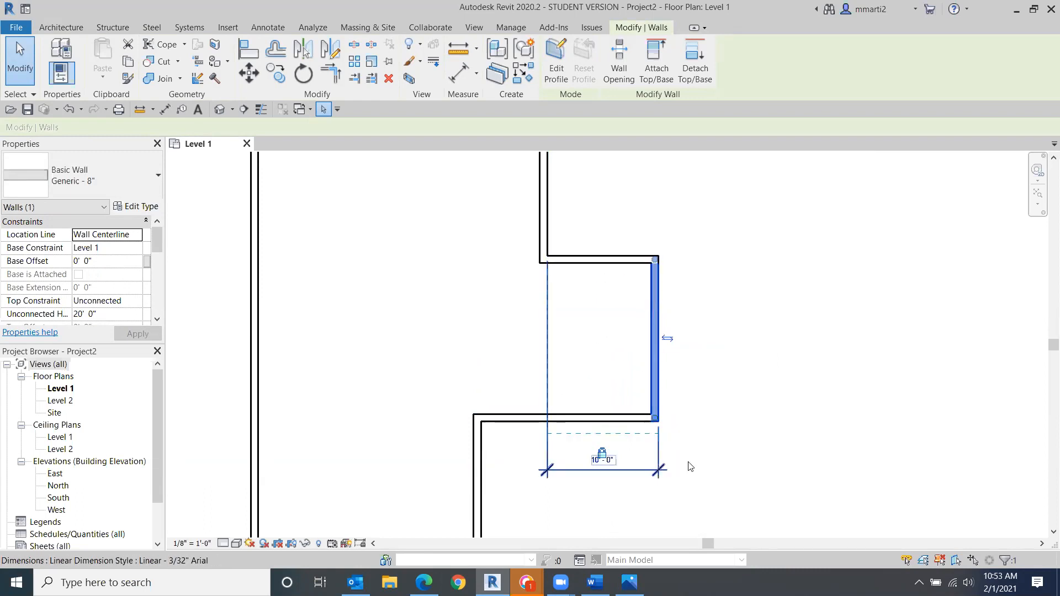
pyautogui.click(71, 109)
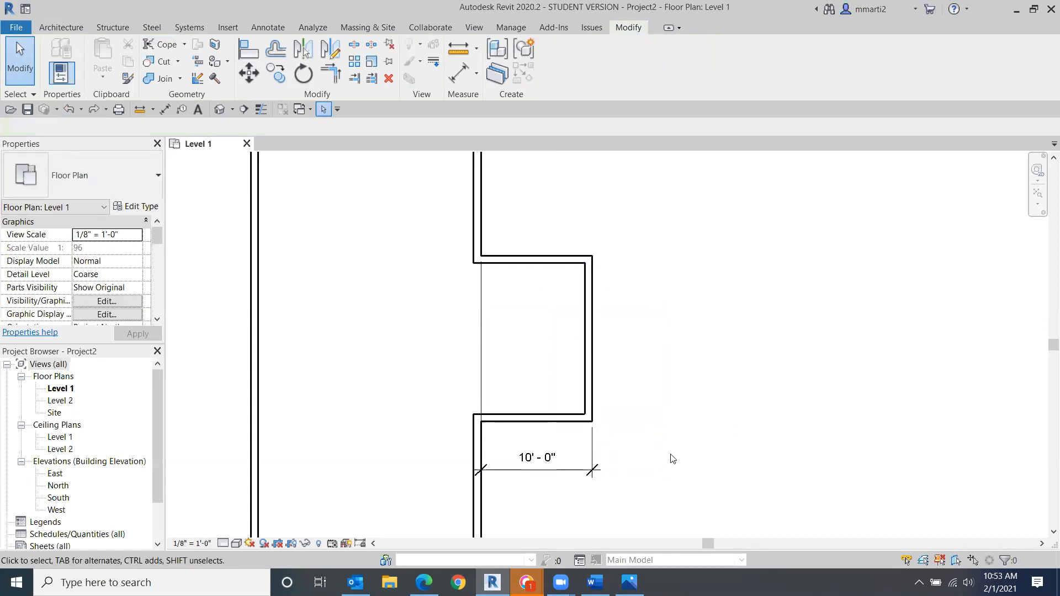
# - Delete the locked 10' dimension while keeping the walls constrained
pyautogui.moveTo(654, 459); pyautogui.dragTo(646, 301, button='middle')
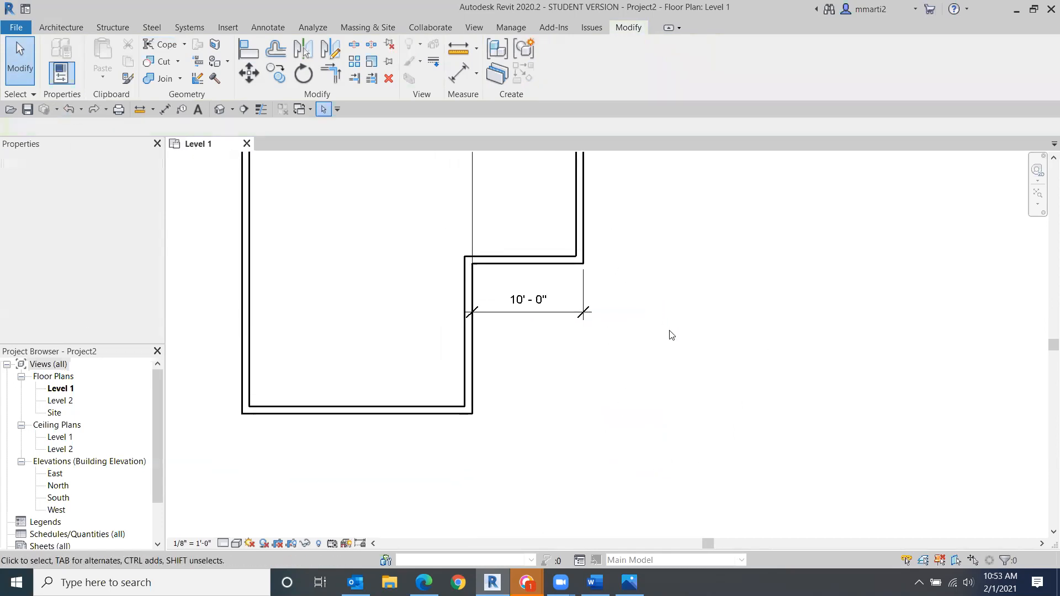
pyautogui.click(557, 320)
pyautogui.press('Delete')
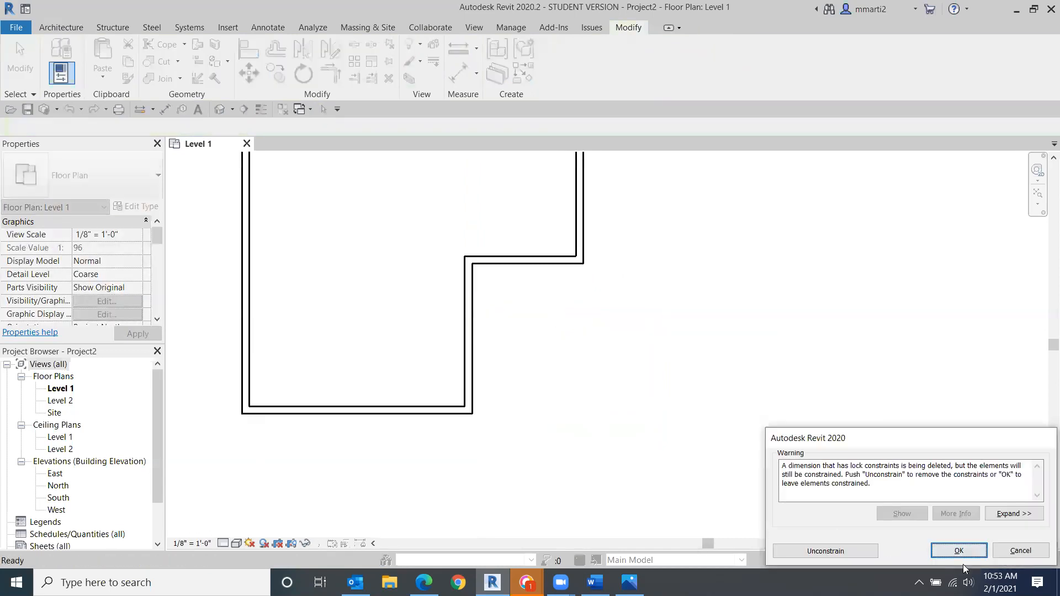
pyautogui.click(959, 548)
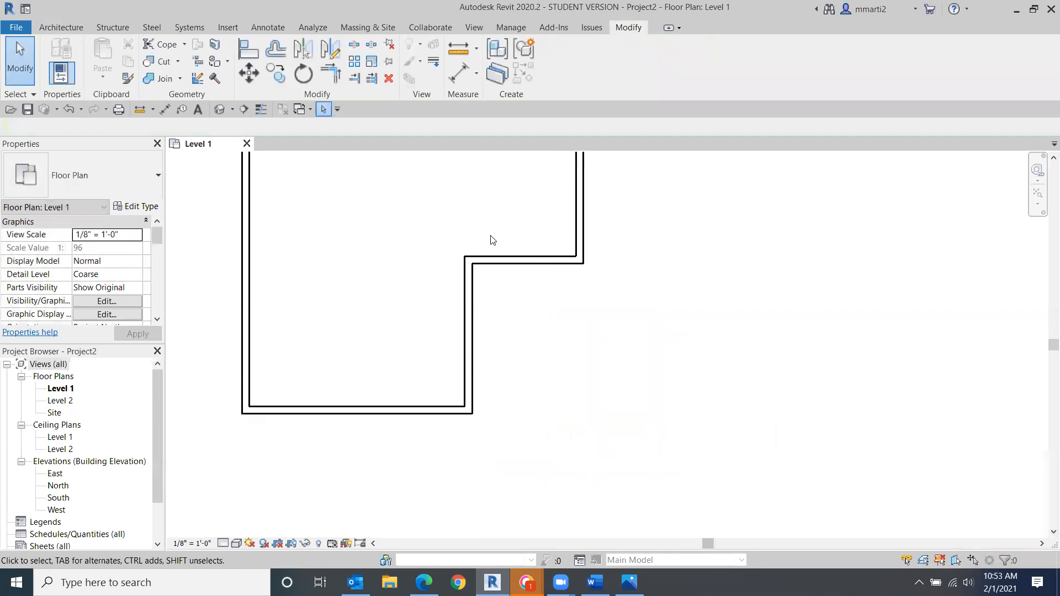
# - Select the bump-out's left wall, adjust its temporary dimension's witness lines, and set the distance to the right wall to 9'
pyautogui.click(470, 326)
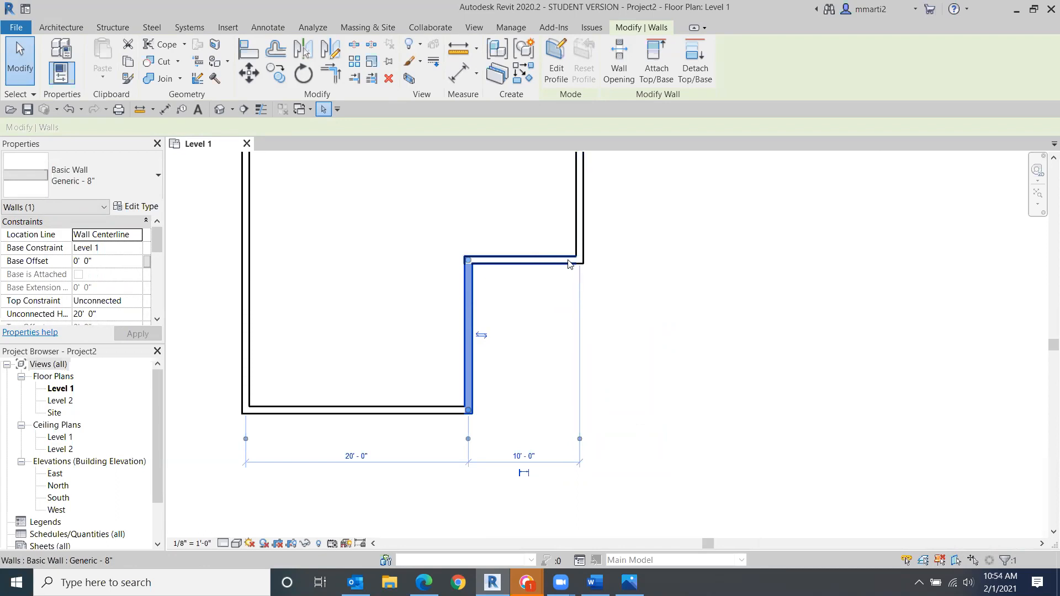
pyautogui.click(467, 441)
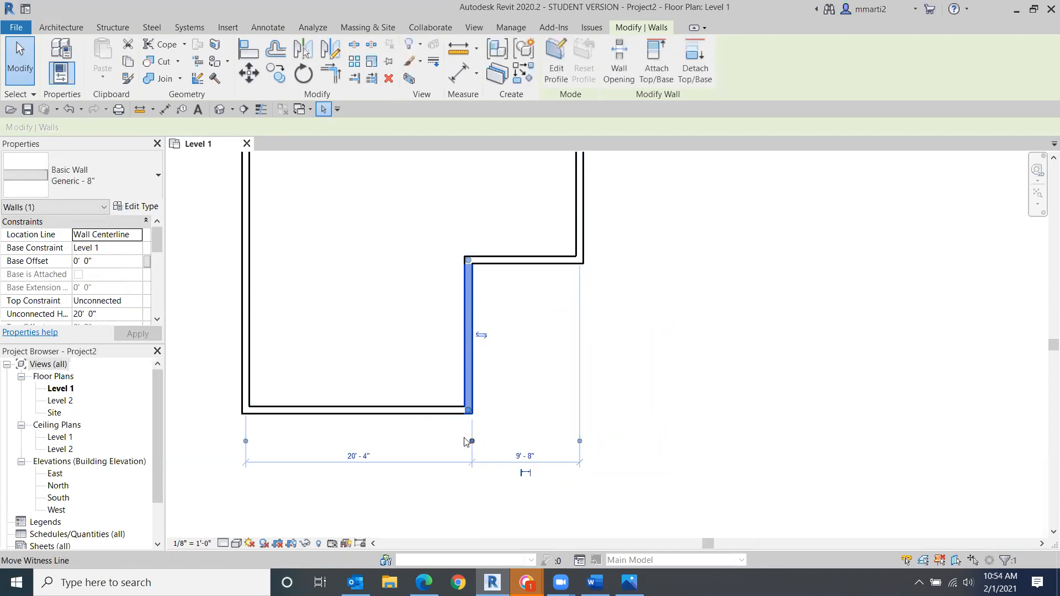
pyautogui.click(579, 441)
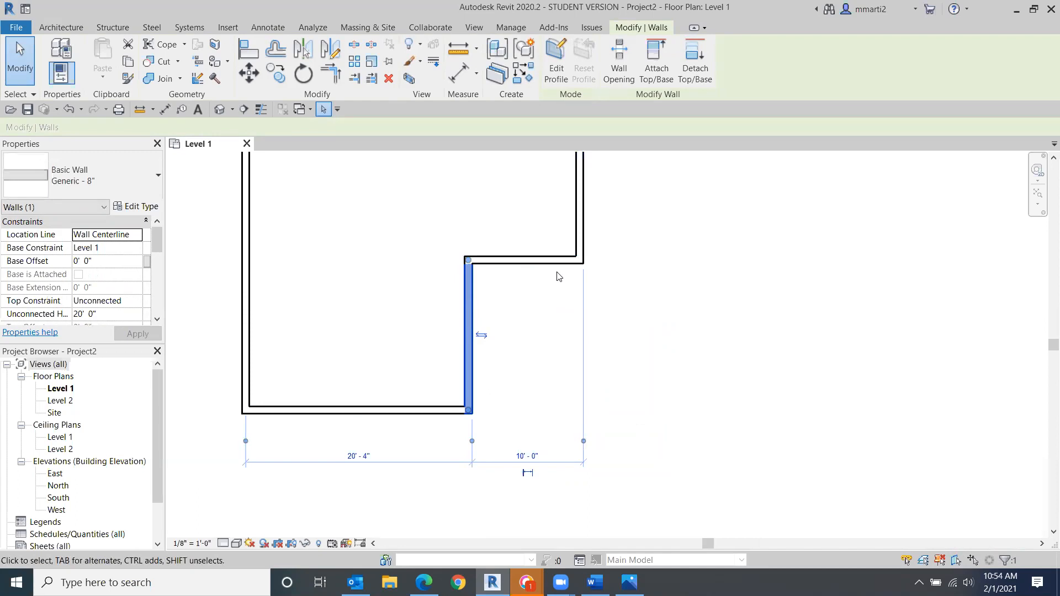
pyautogui.click(526, 457)
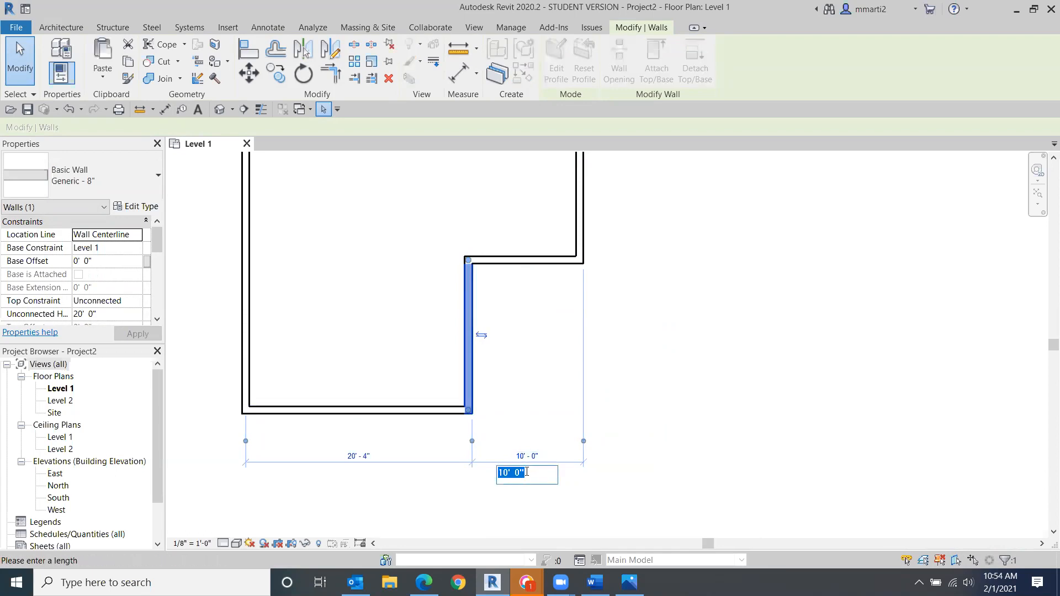
pyautogui.write('9')
pyautogui.press('Return')
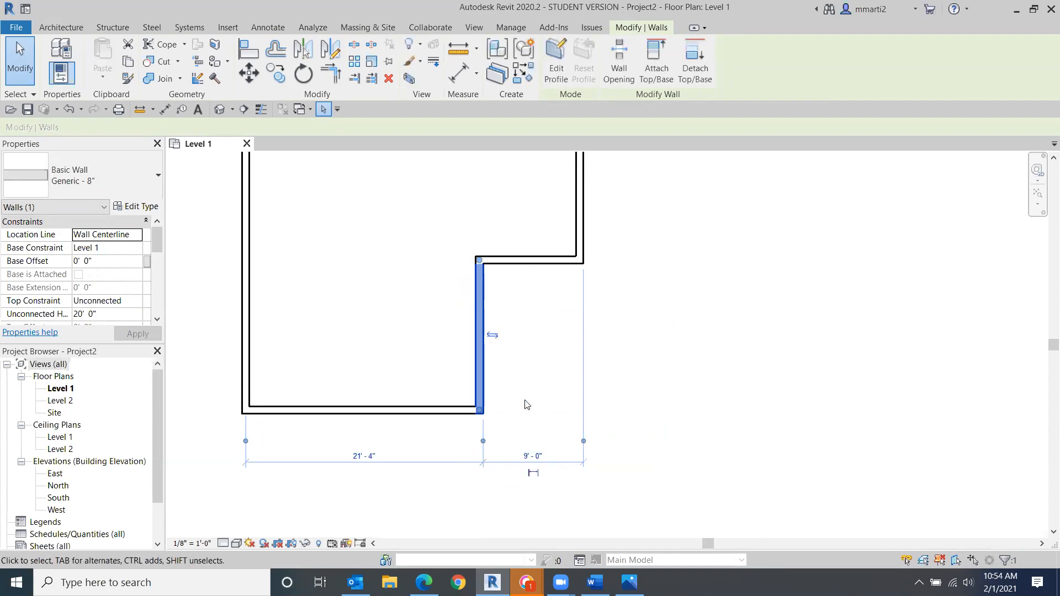
# - Set the distance between the bump-out's left and right walls to 6'
pyautogui.moveTo(467, 220); pyautogui.dragTo(541, 376, button='middle')
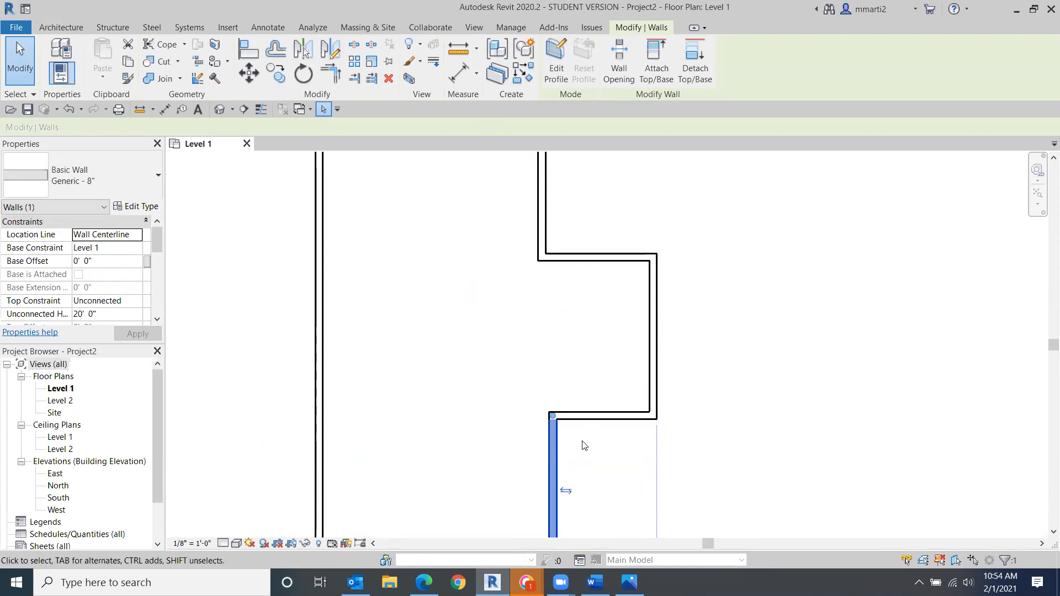
pyautogui.moveTo(573, 438); pyautogui.dragTo(488, 288, button='middle')
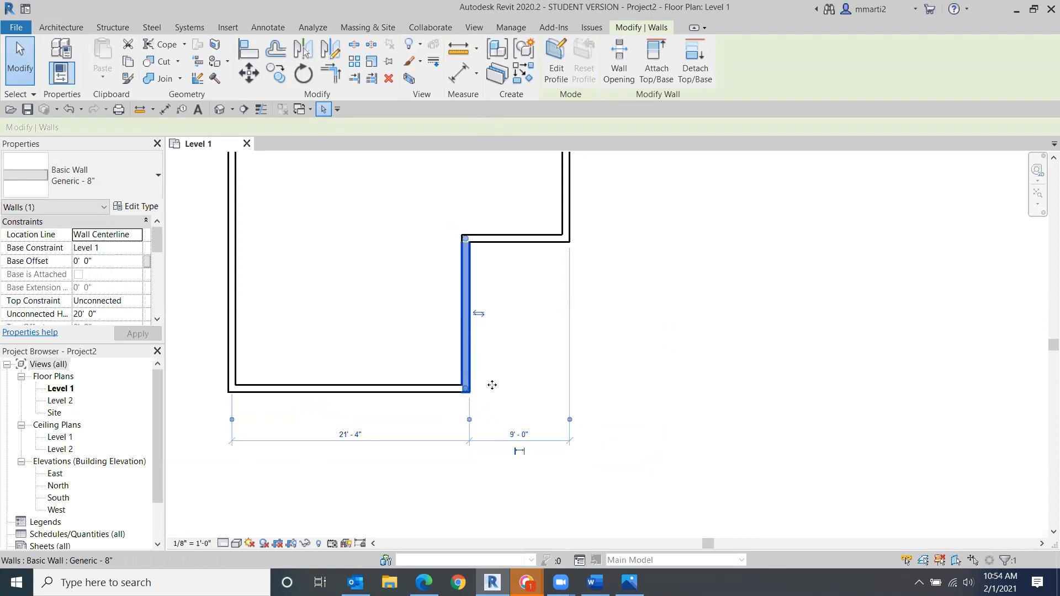
pyautogui.click(521, 435)
pyautogui.write('6')
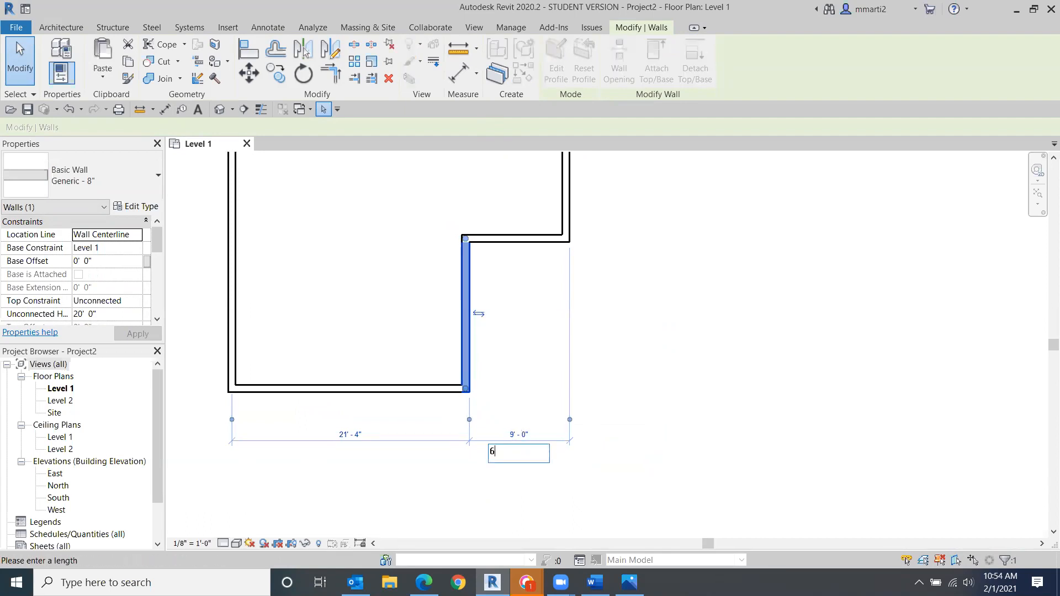
pyautogui.press('Return')
# - Reselect the left wall, convert its temporary dimensions into a permanent dimension, and lock the 6' segment
pyautogui.moveTo(710, 350); pyautogui.dragTo(715, 375, button='middle')
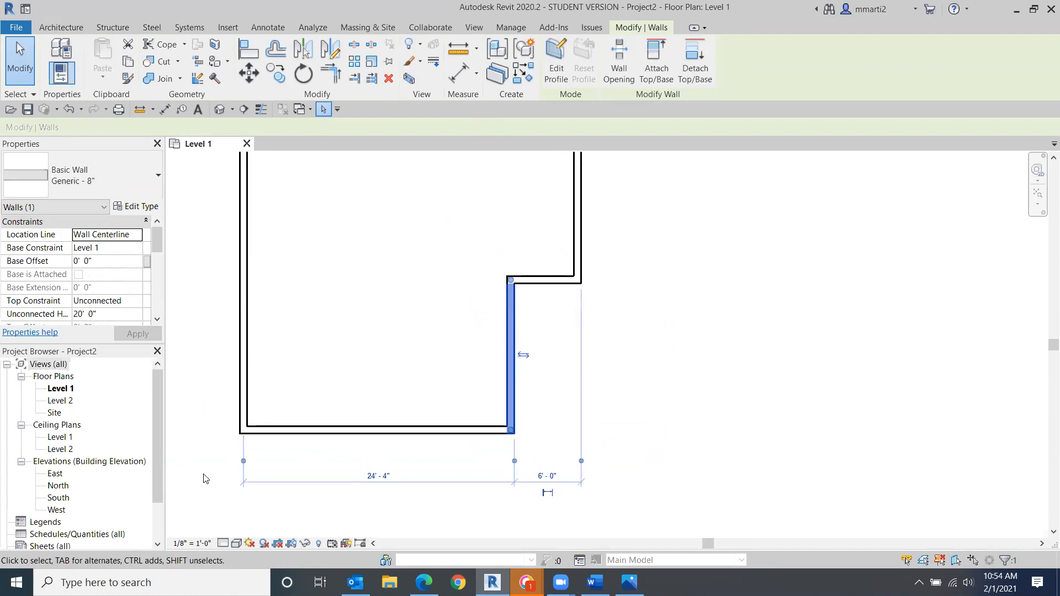
pyautogui.click(243, 461)
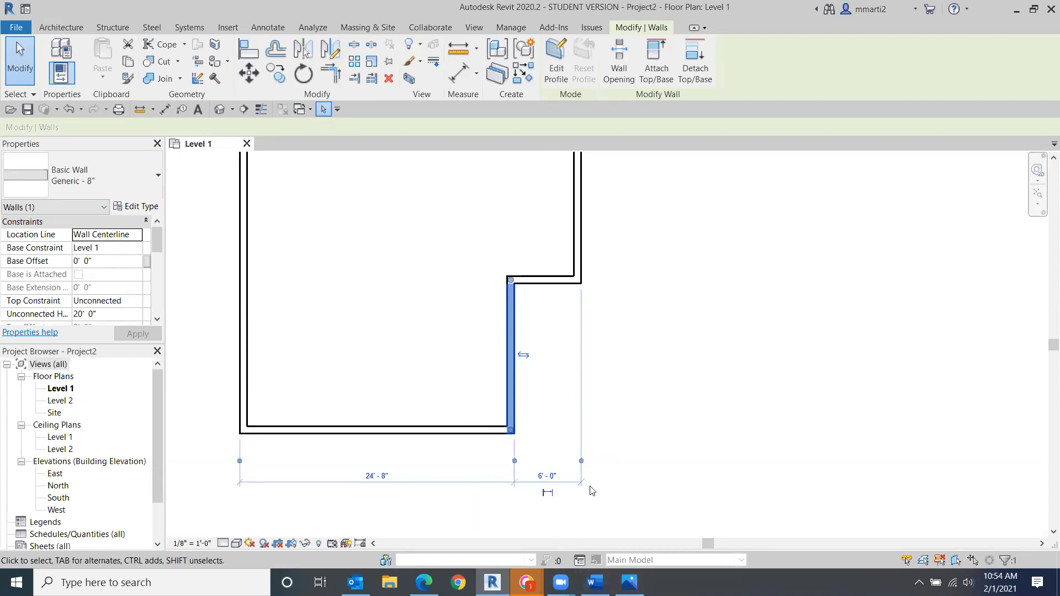
pyautogui.click(566, 485)
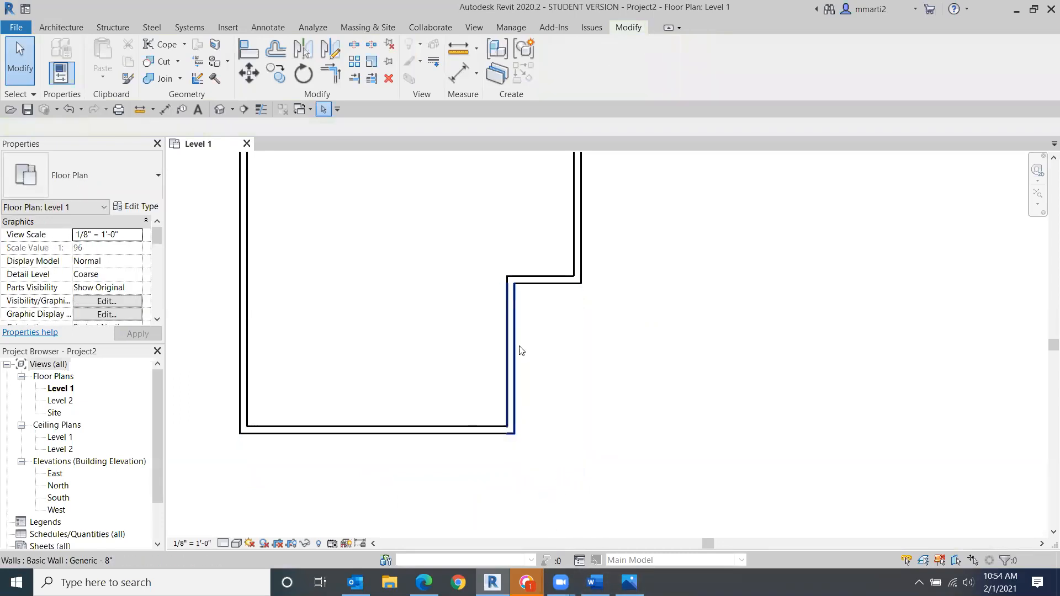
pyautogui.click(512, 334)
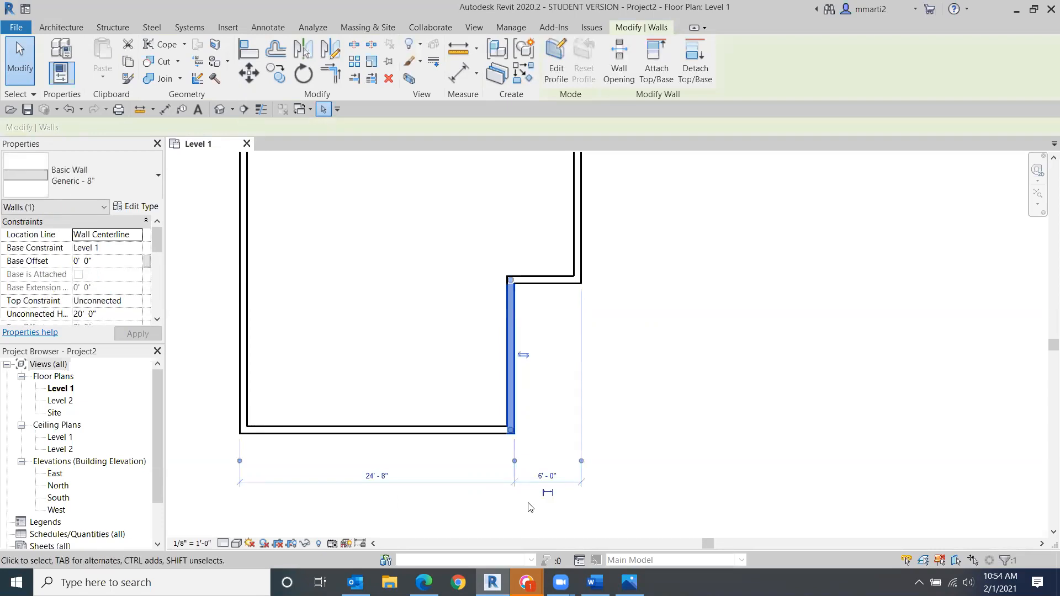
pyautogui.click(549, 494)
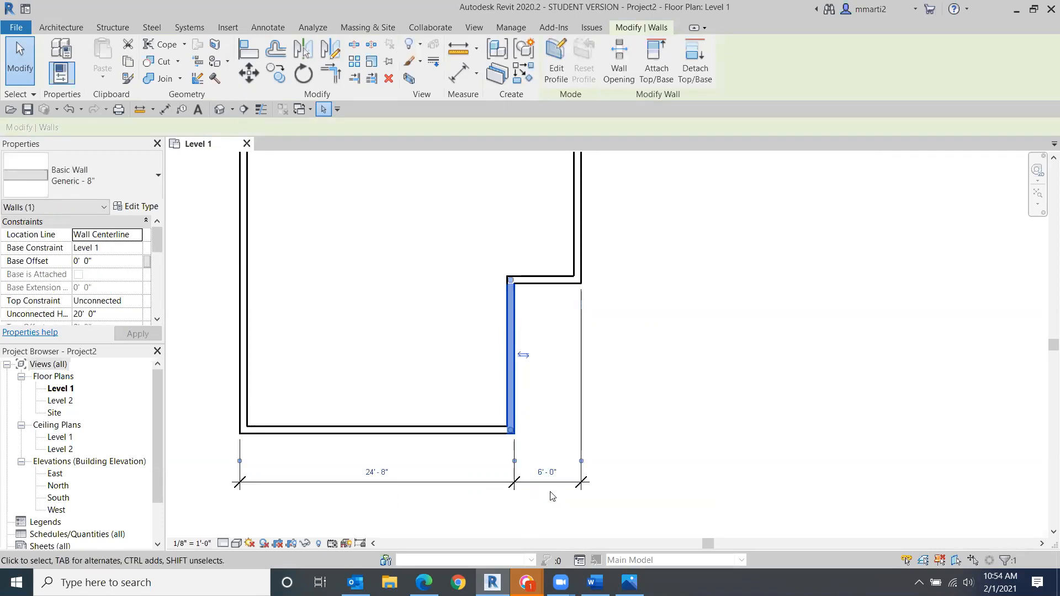
pyautogui.click(561, 482)
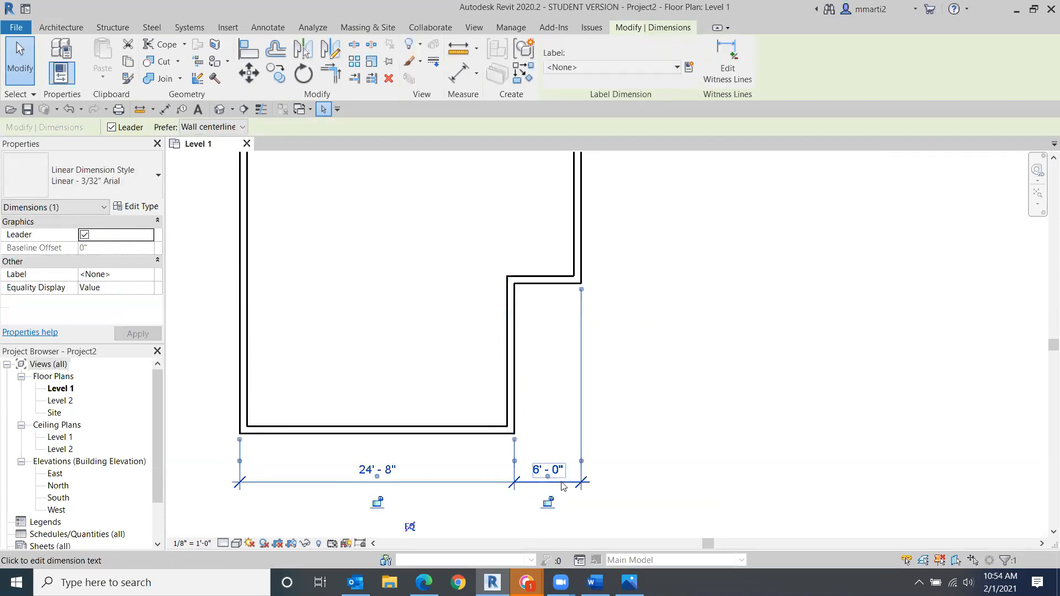
pyautogui.click(548, 504)
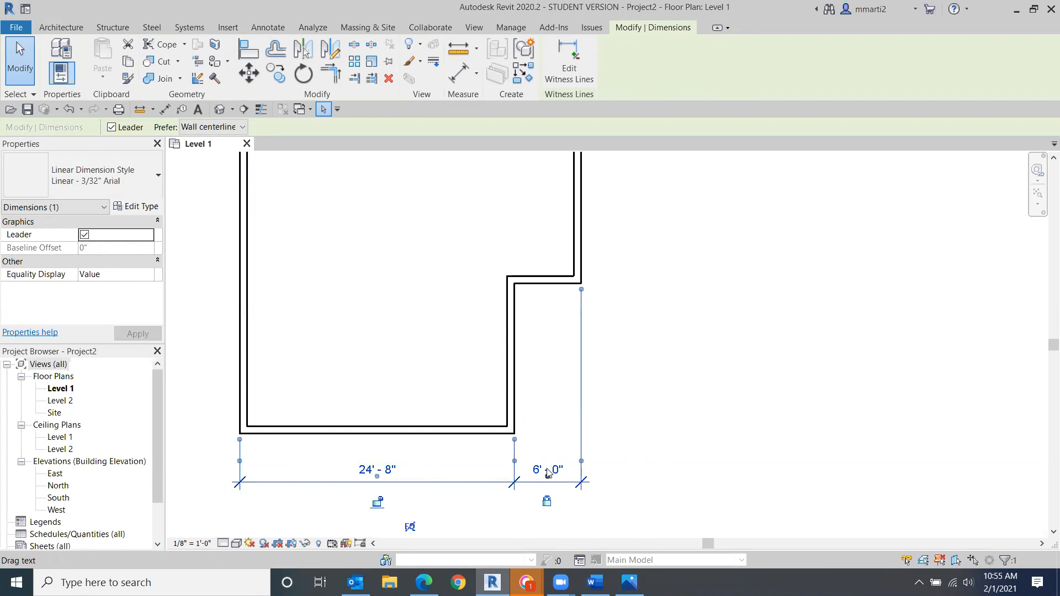
# - Drag the bump-out's right wall outward so the locked walls move along with it
pyautogui.click(719, 448)
pyautogui.moveTo(718, 353); pyautogui.dragTo(678, 487, button='middle')
pyautogui.scroll(-2, 657, 412)
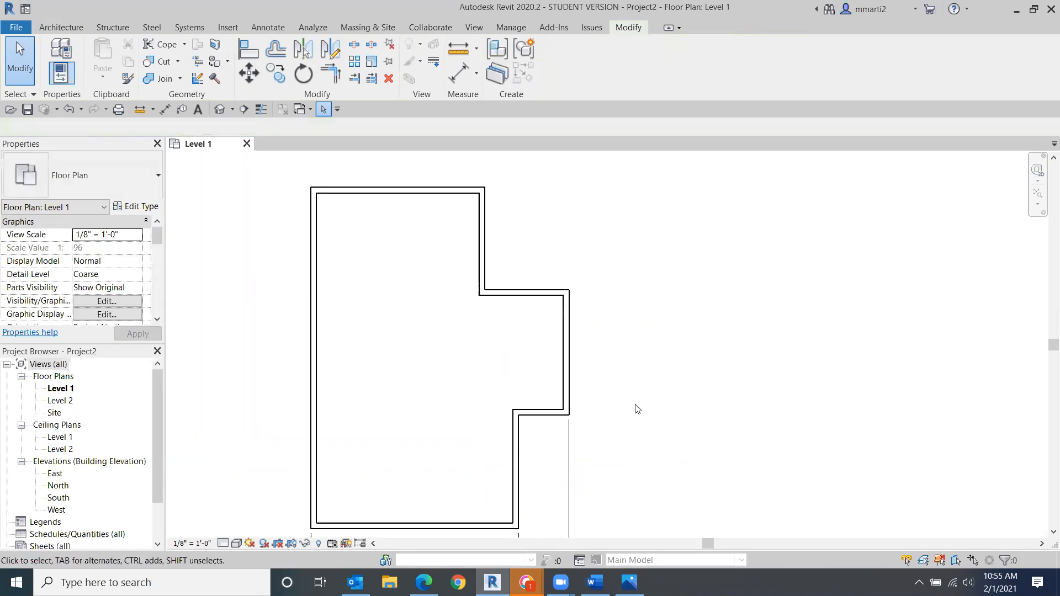
pyautogui.moveTo(587, 366); pyautogui.dragTo(628, 369)
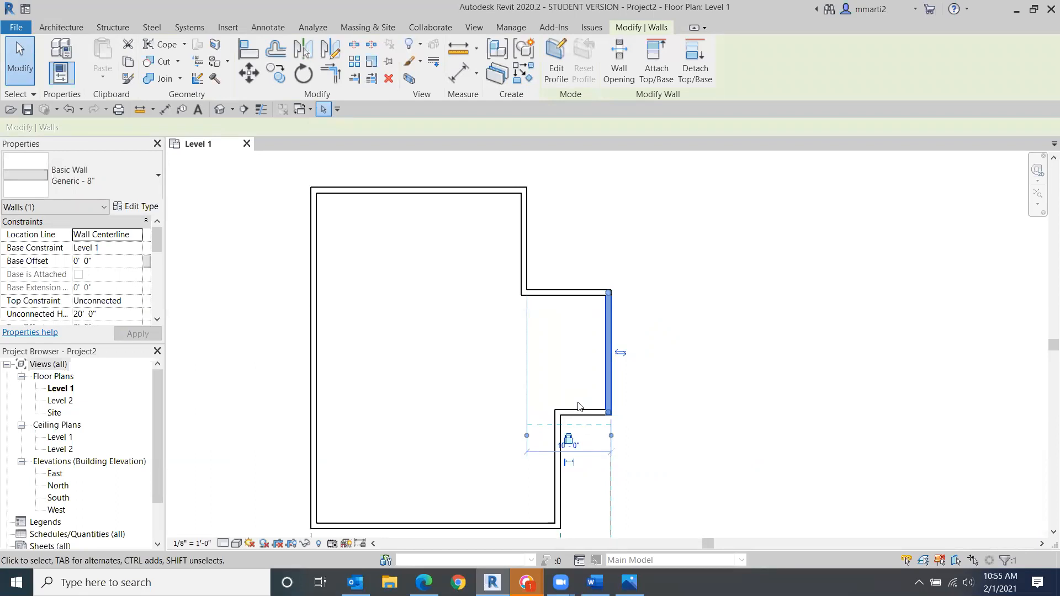
pyautogui.scroll(-4, 773, 436)
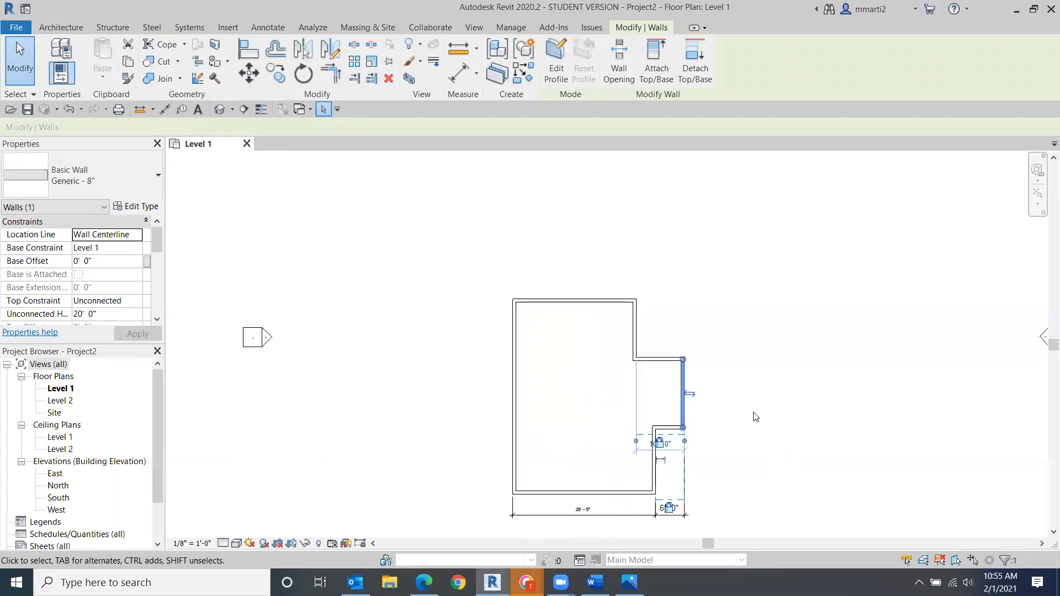
pyautogui.click(722, 386)
pyautogui.click(205, 401)
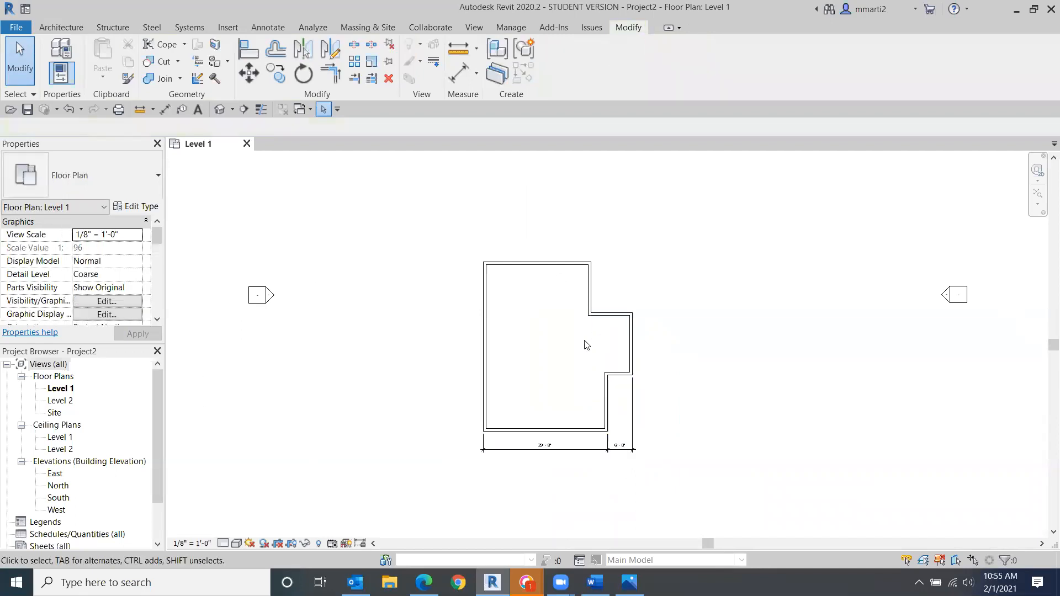
# - Draw a Generic - 4" Brick wall about 15' long horizontally from the inside of the left exterior wall
pyautogui.scroll(2, 585, 343)
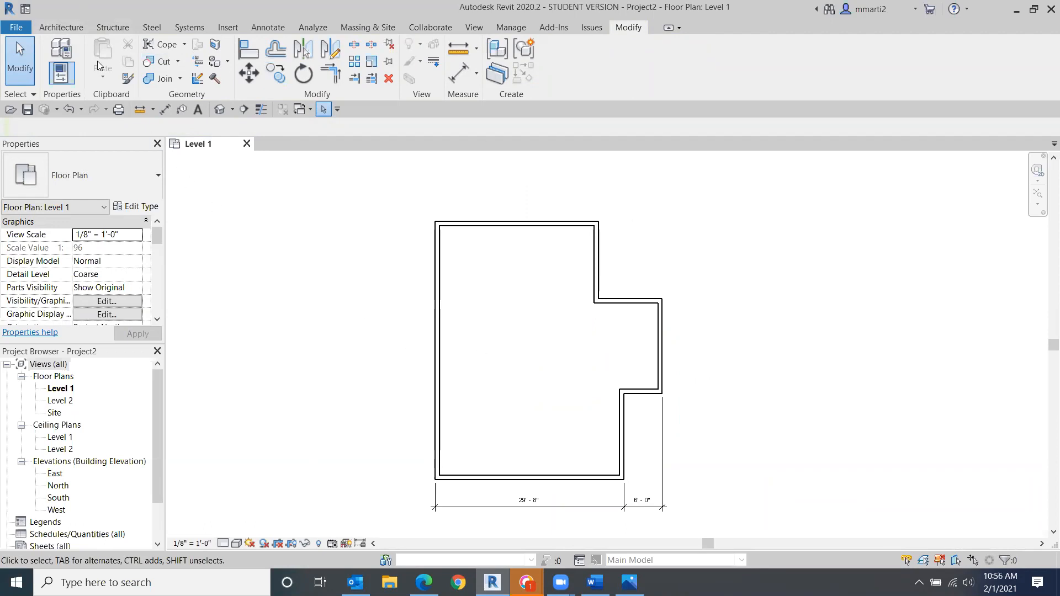
pyautogui.click(61, 25)
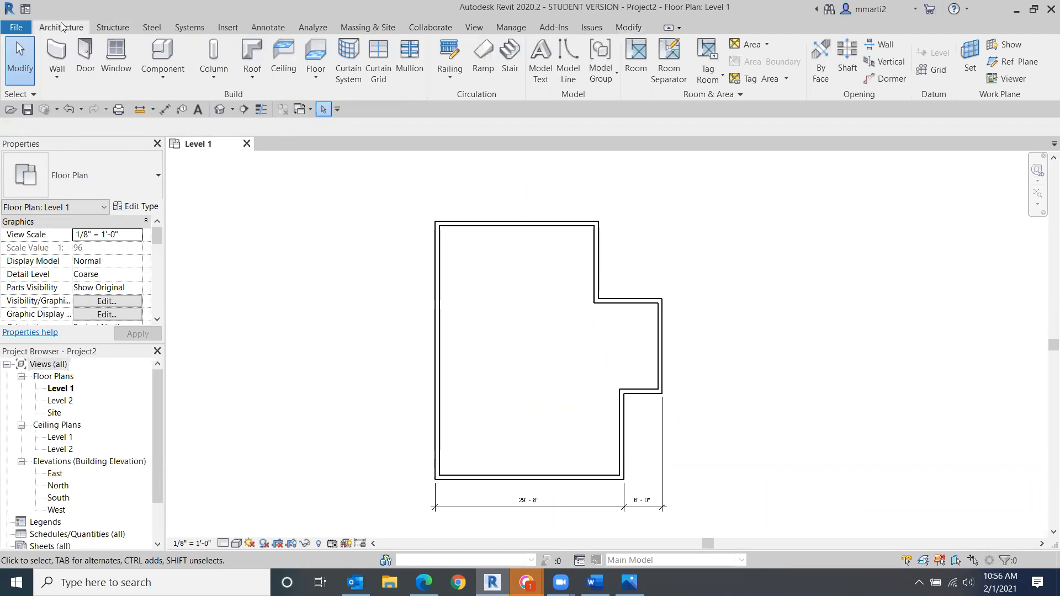
pyautogui.click(57, 56)
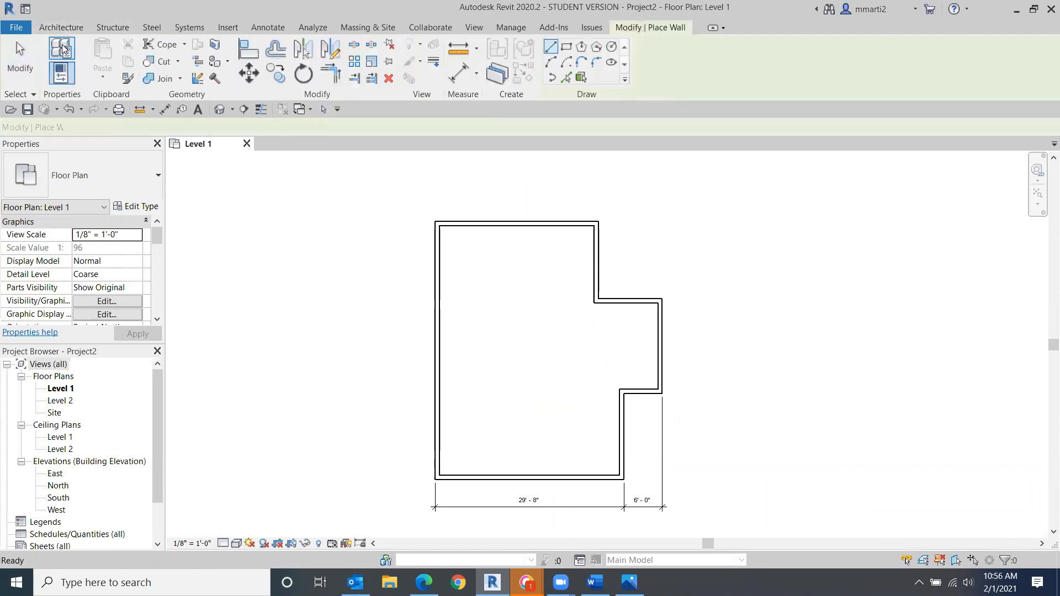
pyautogui.click(138, 188)
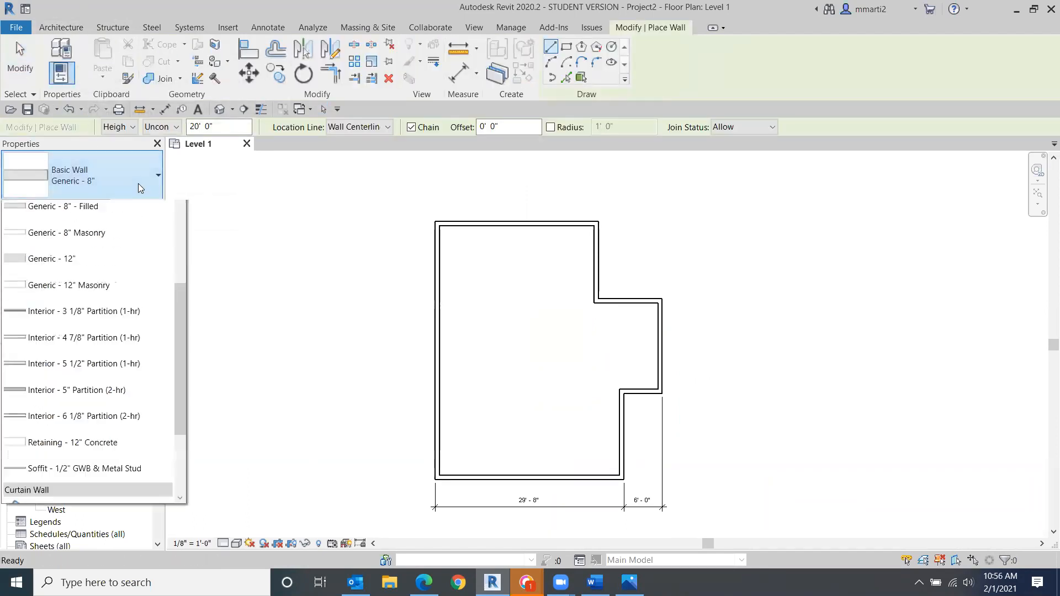
pyautogui.scroll(3, 178, 364)
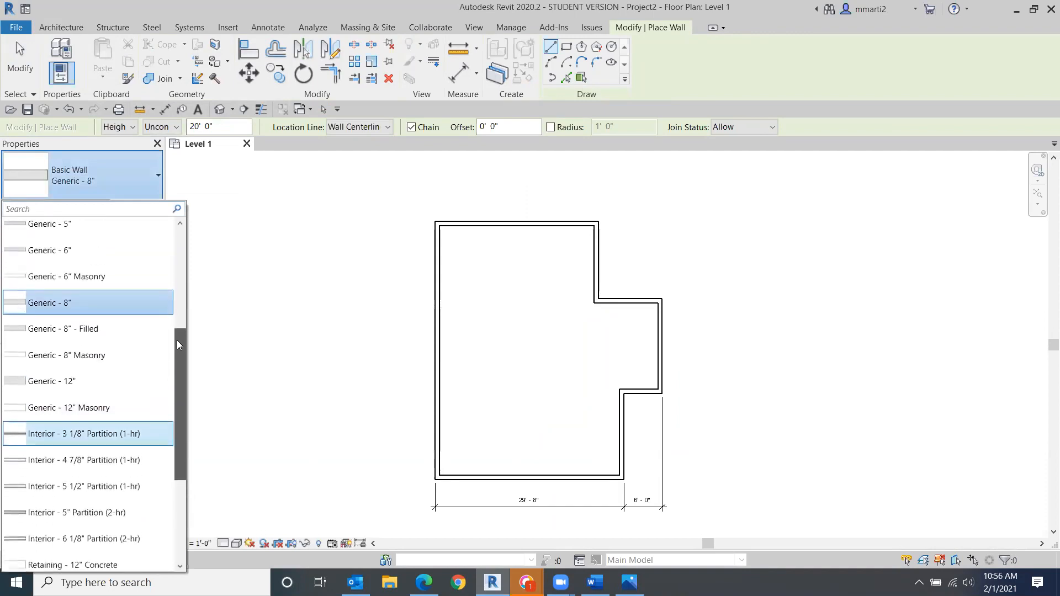
pyautogui.click(51, 320)
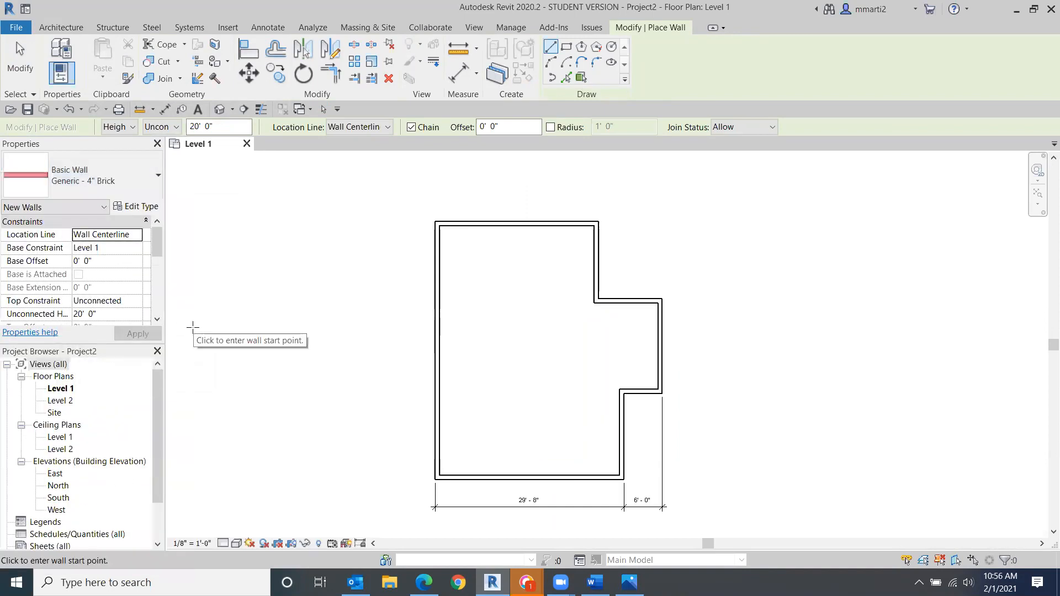
pyautogui.click(436, 375)
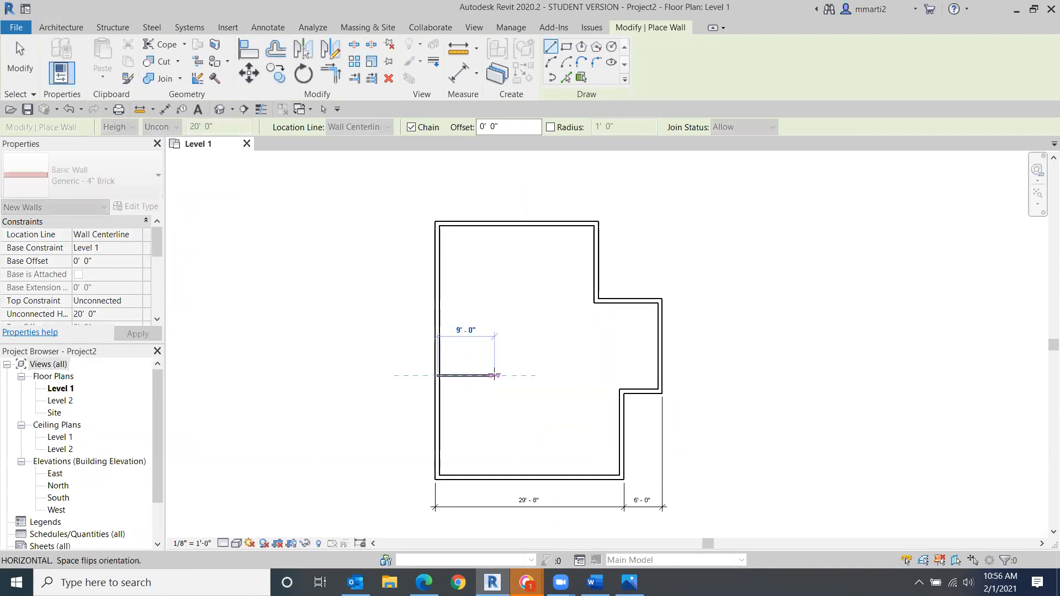
pyautogui.click(533, 376)
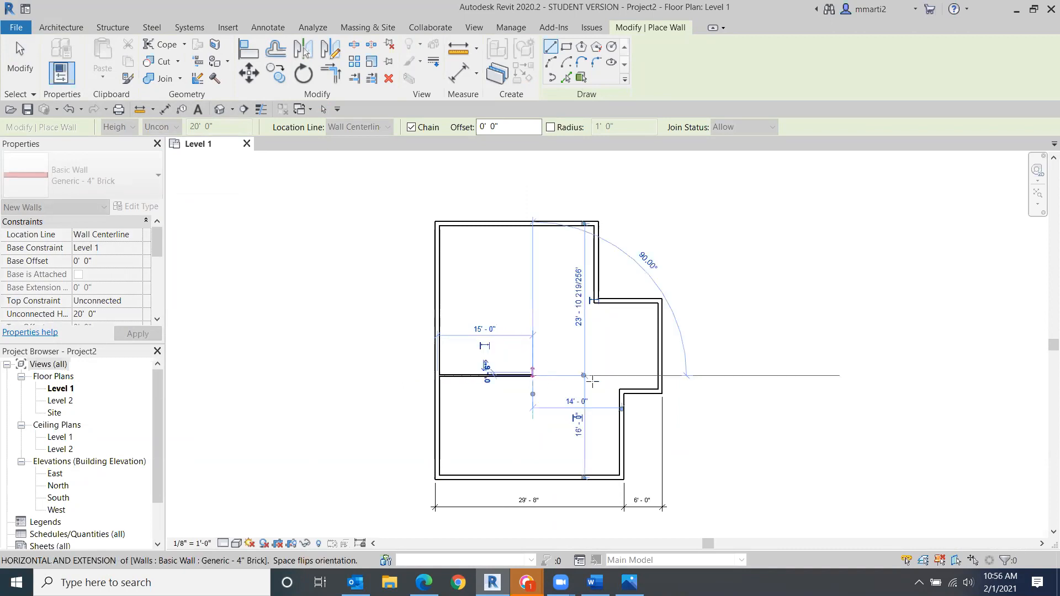
pyautogui.click(17, 53)
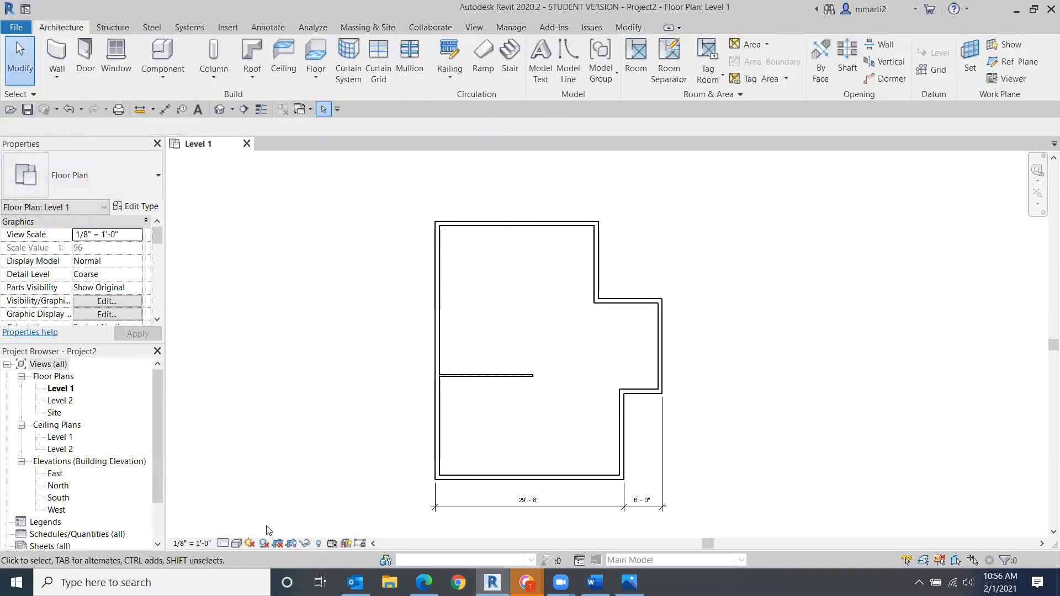
# - Set the view's visual style to Consistent Colors and its detail level to Fine
pyautogui.click(236, 545)
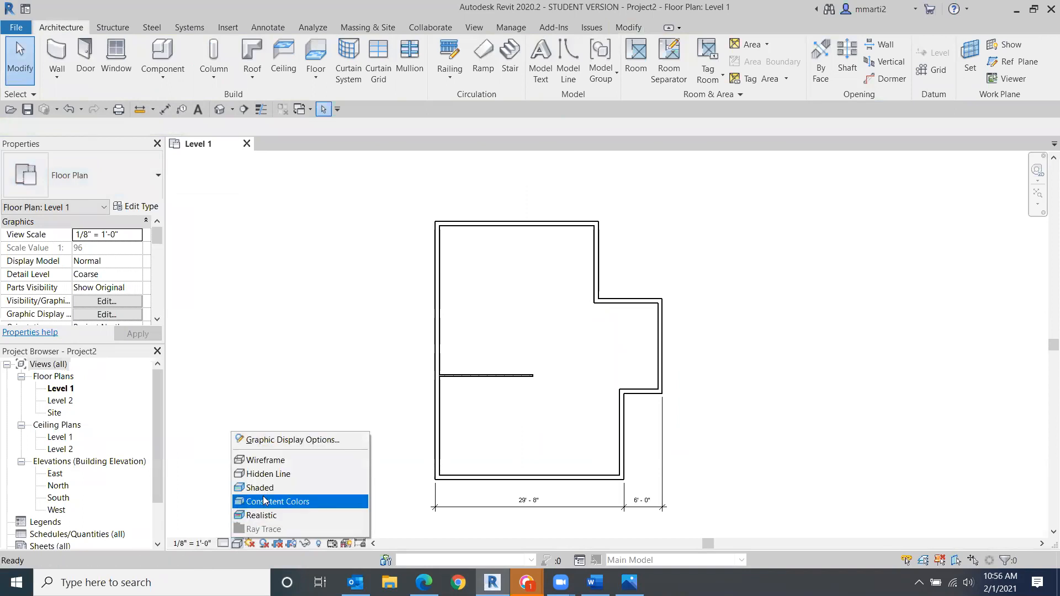
pyautogui.click(263, 501)
pyautogui.scroll(5, 492, 379)
pyautogui.moveTo(492, 379); pyautogui.dragTo(540, 203, button='middle')
pyautogui.scroll(-3, 523, 215)
pyautogui.moveTo(333, 246); pyautogui.dragTo(347, 309, button='middle')
pyautogui.scroll(4, 445, 284)
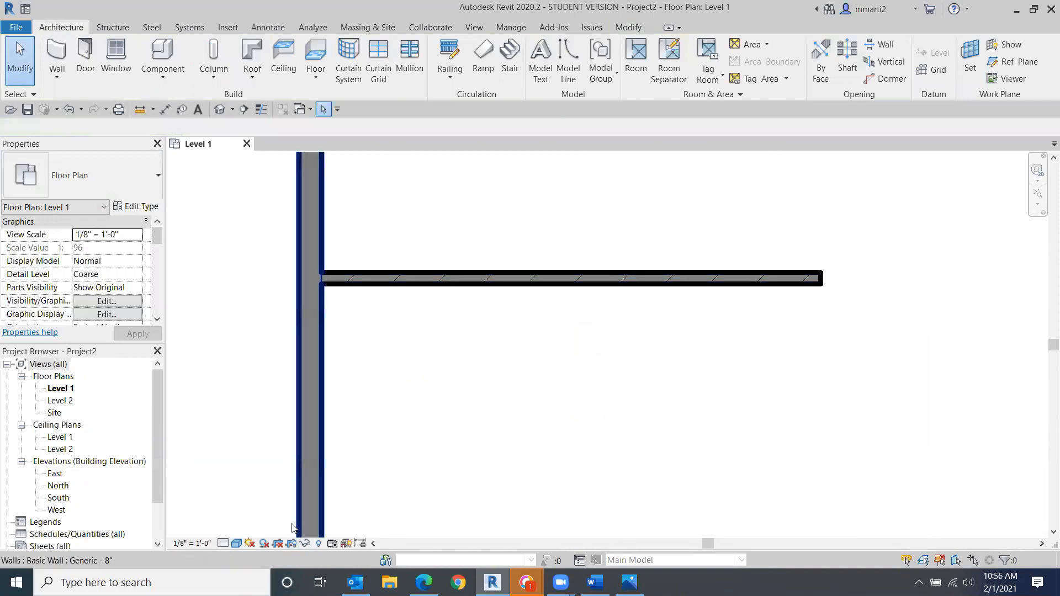
pyautogui.click(223, 543)
pyautogui.click(235, 531)
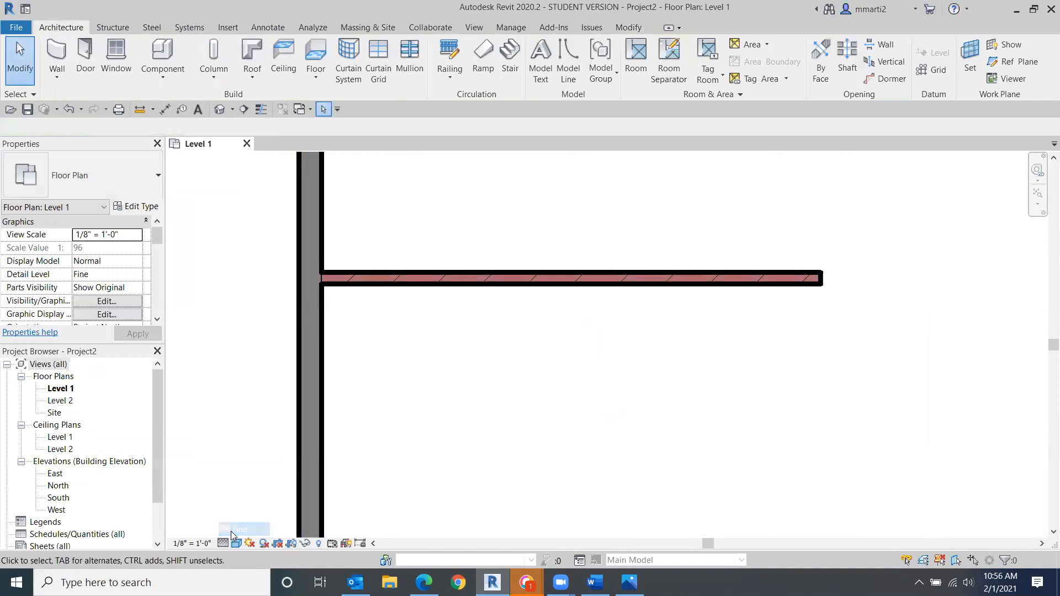
# - Select the new brick wall, move its temporary dimension's witness lines, and set its distance from the bump-out's upper wall to 12'
pyautogui.scroll(-2, 432, 305)
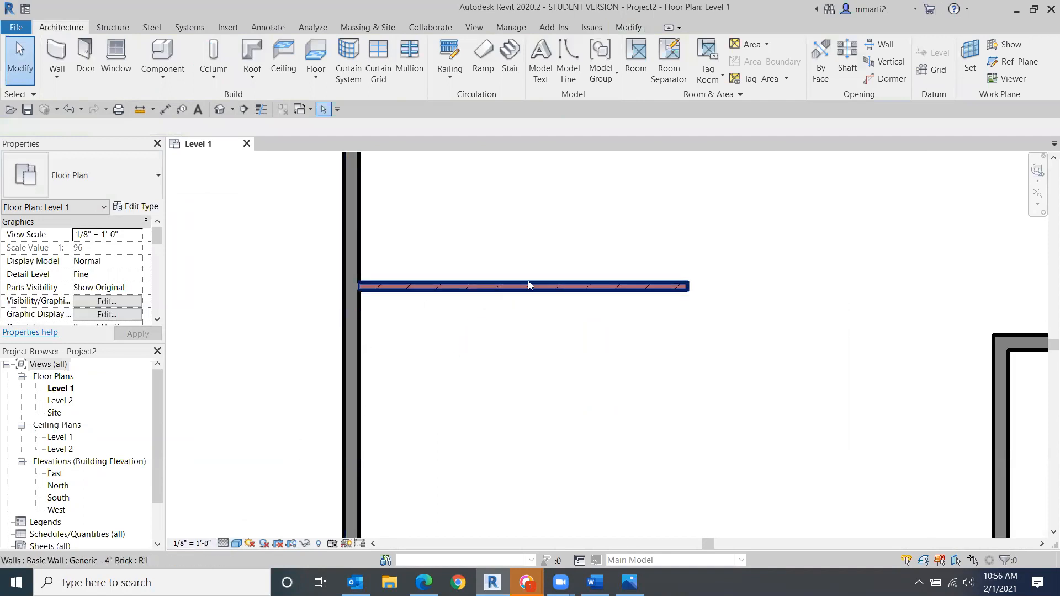
pyautogui.scroll(-3, 454, 343)
pyautogui.moveTo(455, 343); pyautogui.dragTo(473, 371, button='middle')
pyautogui.click(490, 337)
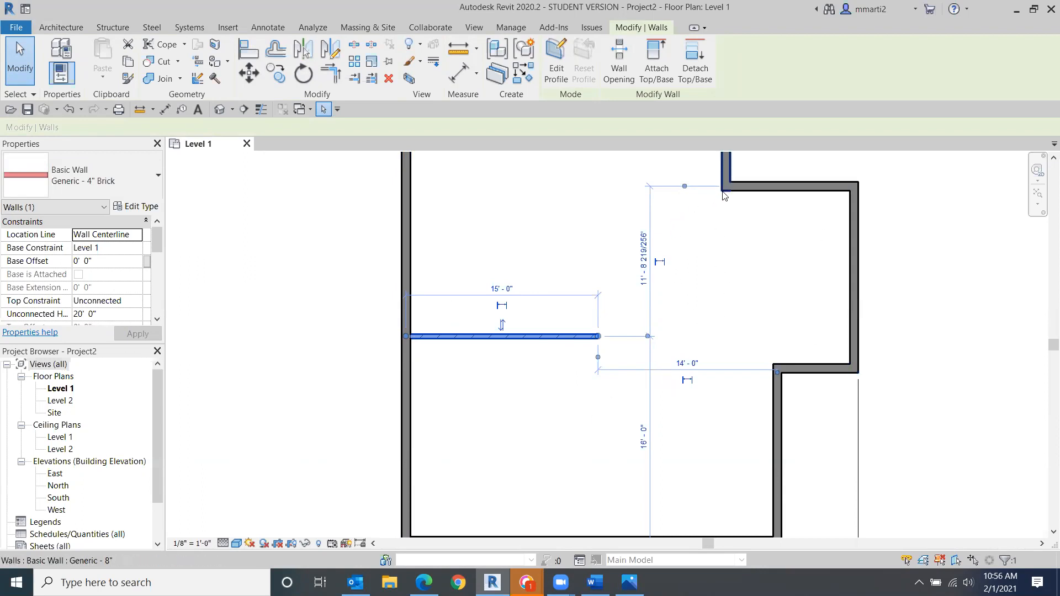
pyautogui.click(682, 187)
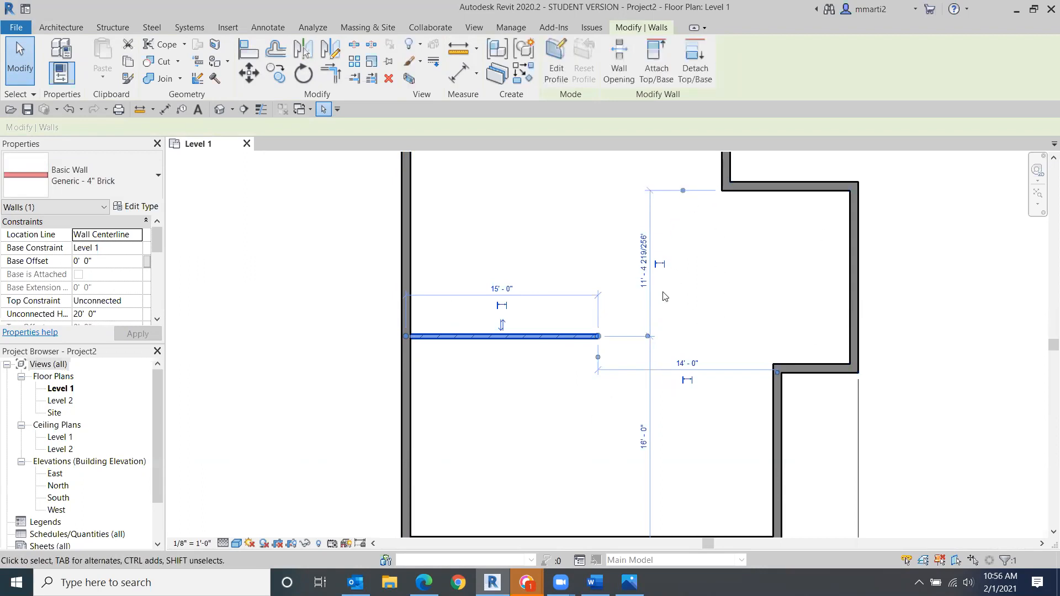
pyautogui.click(646, 336)
pyautogui.click(646, 337)
pyautogui.click(644, 286)
pyautogui.write('12')
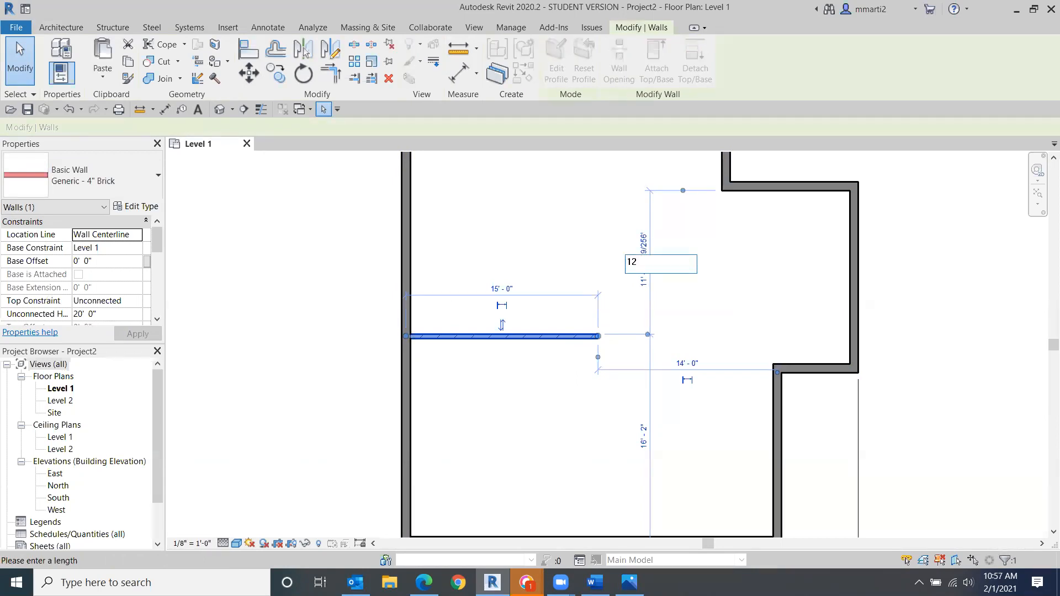
pyautogui.press('Return')
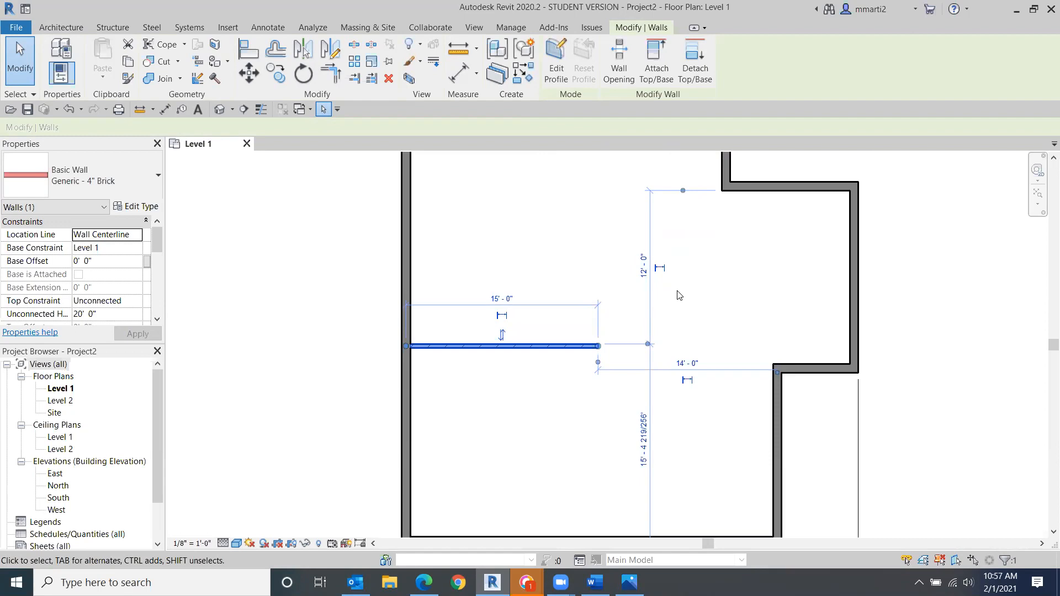
# - Convert the brick wall's 12' temporary dimension into a permanent dimension
pyautogui.click(663, 270)
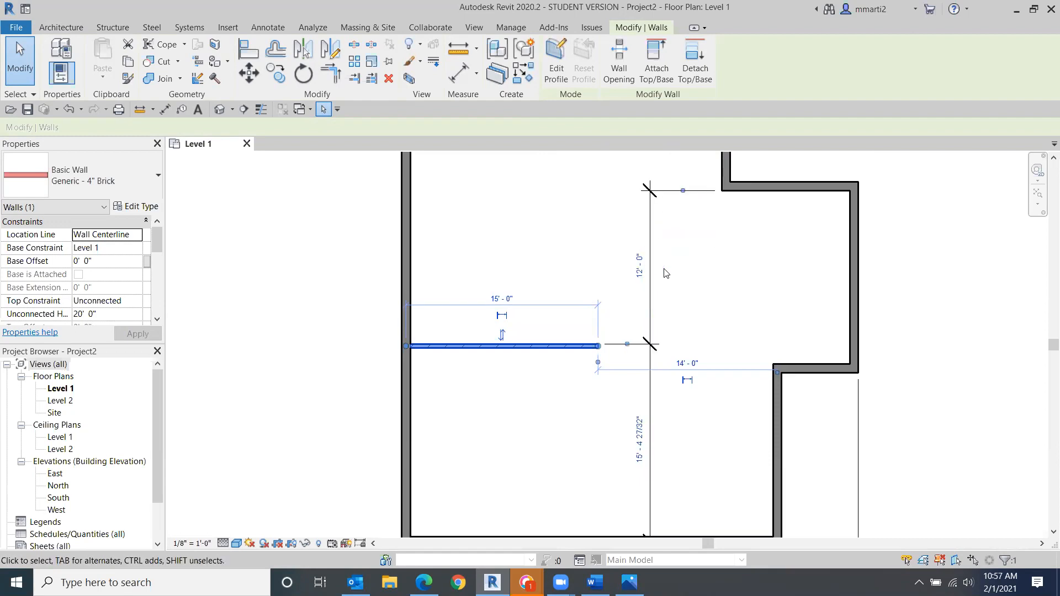
pyautogui.click(665, 273)
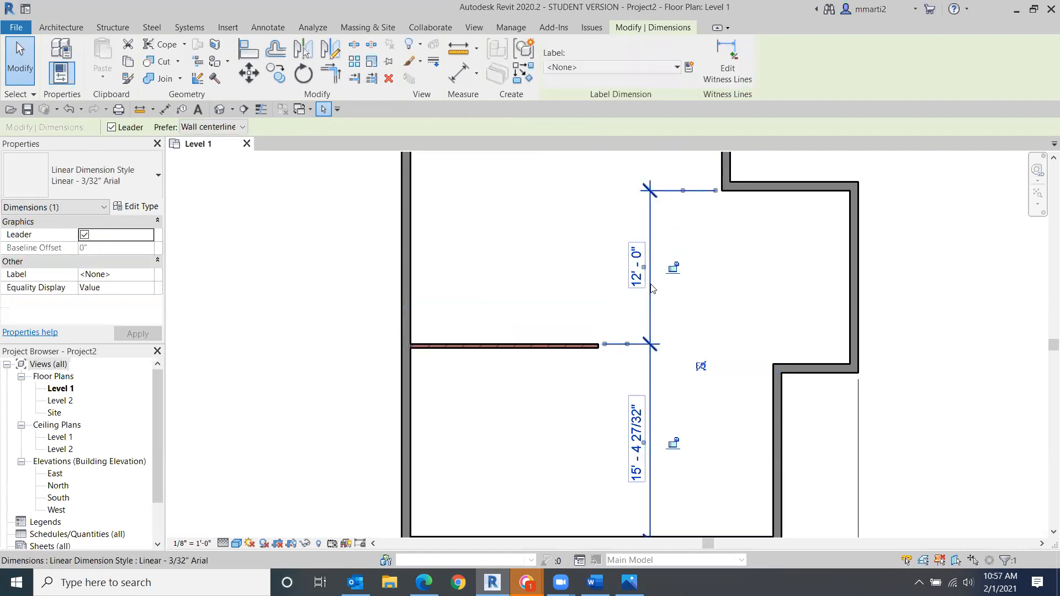
pyautogui.click(559, 247)
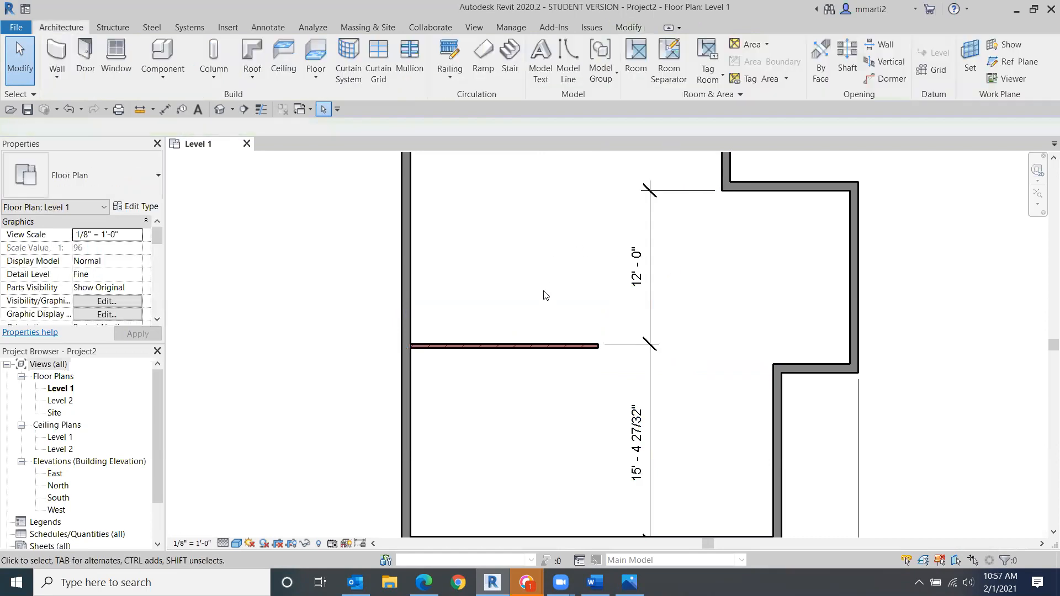
# - Drag the new brick wall slightly upward and deselect it
pyautogui.moveTo(537, 345); pyautogui.dragTo(535, 312)
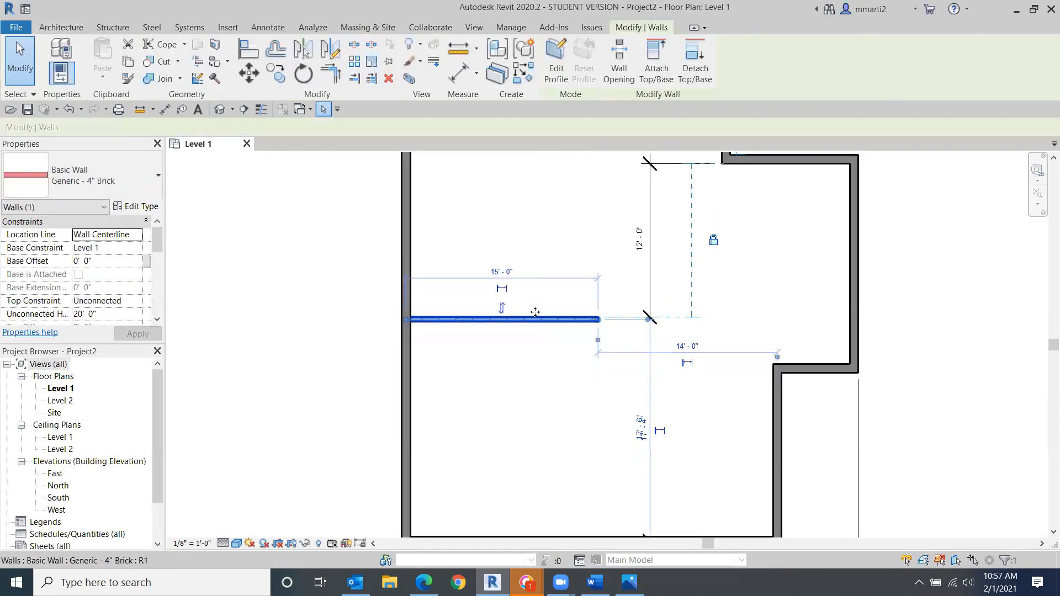
pyautogui.click(502, 308)
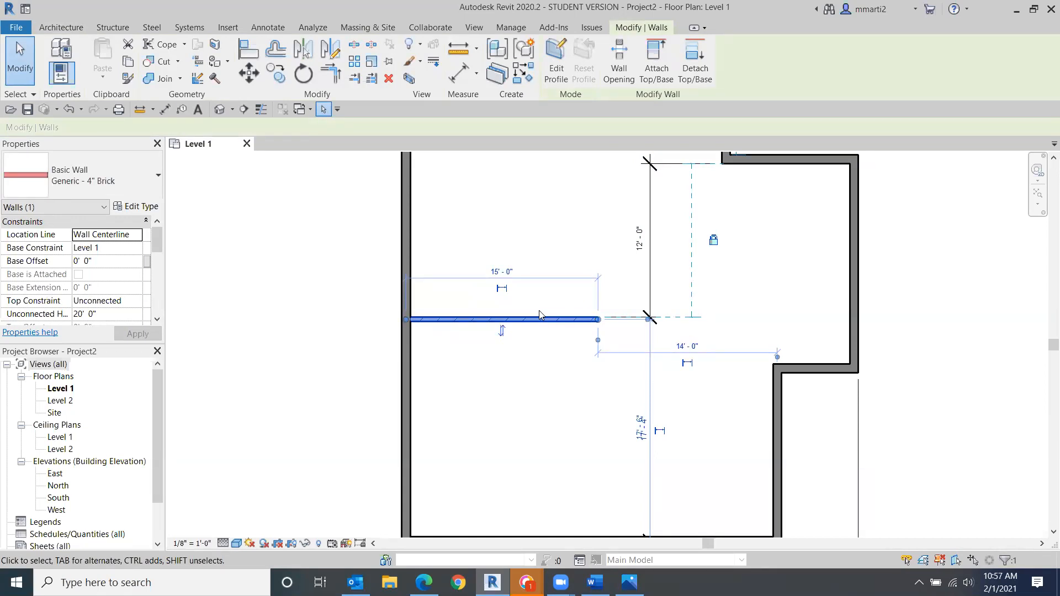
pyautogui.scroll(-2, 546, 249)
pyautogui.moveTo(549, 247); pyautogui.dragTo(531, 365, button='middle')
pyautogui.scroll(-1, 530, 365)
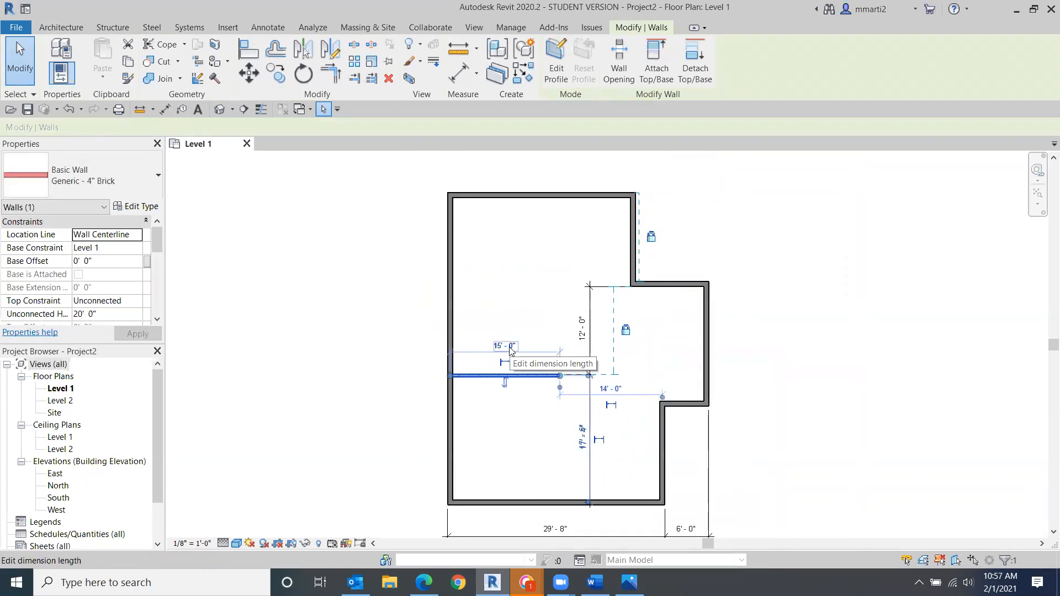
pyautogui.press('Escape')
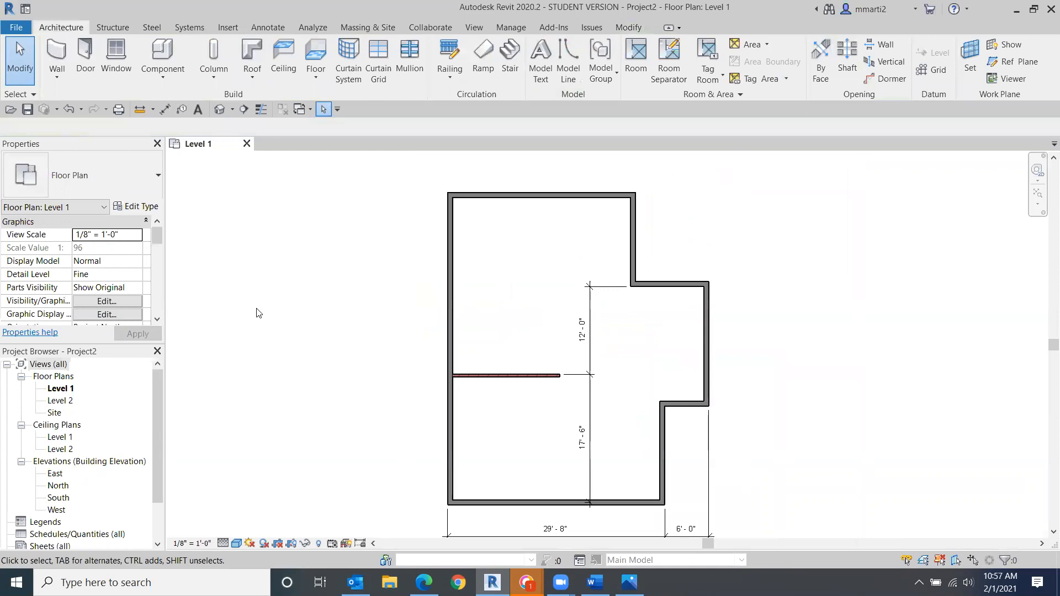